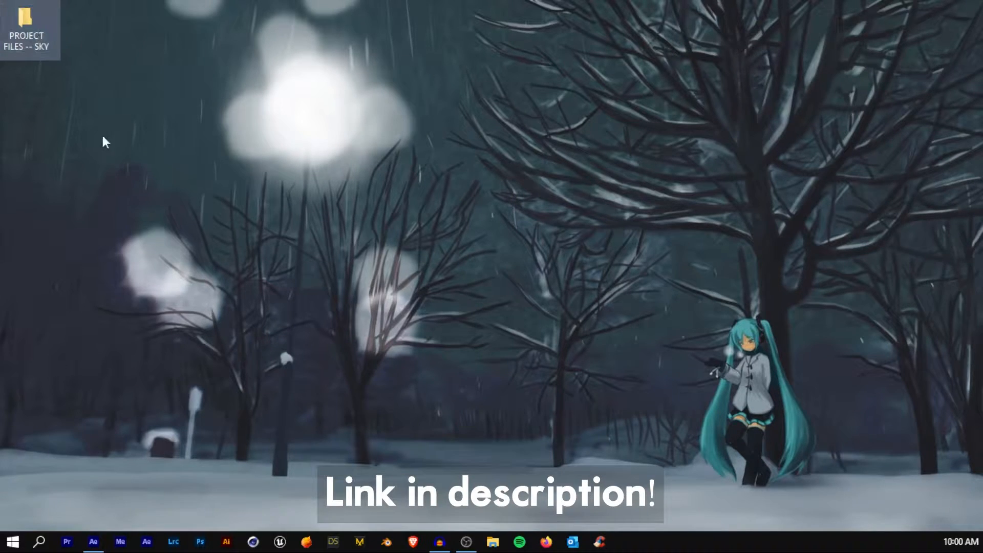
Look through the media files in the desktop folder PROJECT FILES -- SKY and switch to After Effects
double_click(22, 20)
drag(888, 268, 256, 93)
drag(871, 334, 251, 87)
click(334, 257)
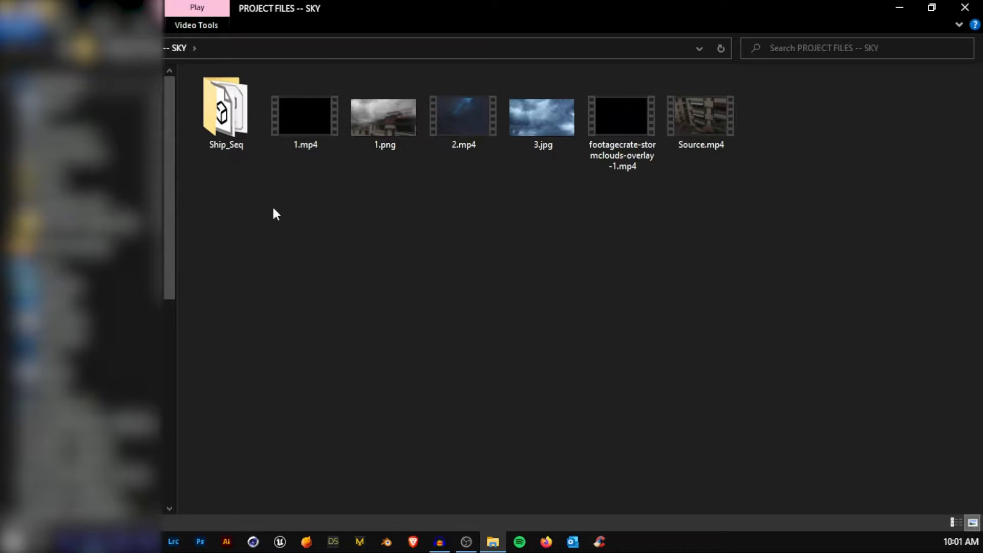
click(900, 7)
click(95, 546)
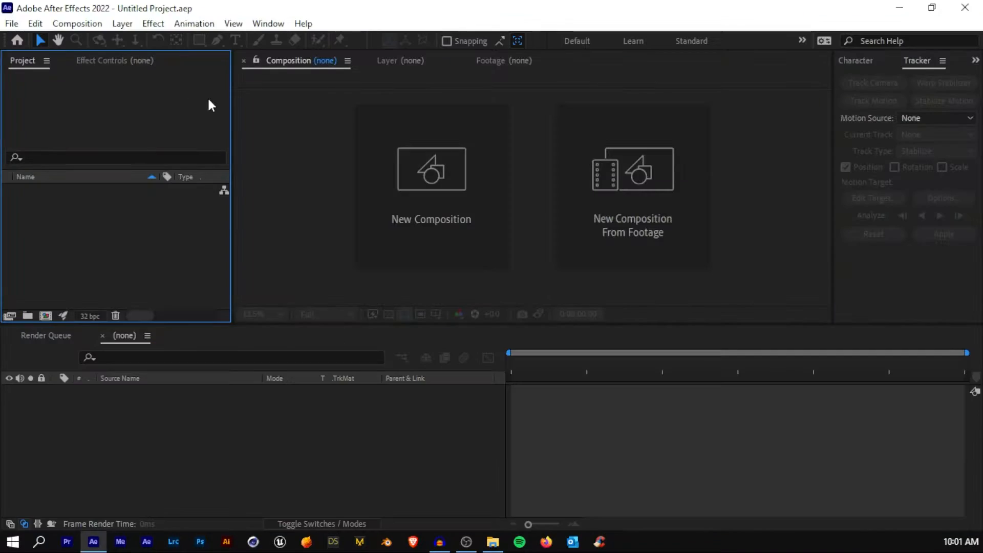
Import the six loose media files, without Ship_Seq, from PROJECT FILES -- SKY into a project folder named ASSETS
click(897, 6)
double_click(41, 23)
drag(783, 252, 296, 126)
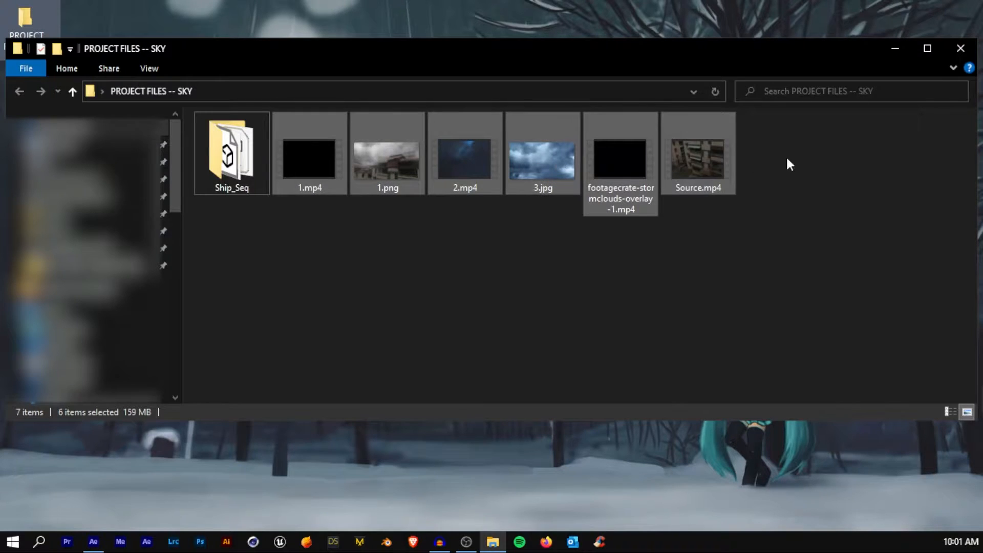
drag(339, 158, 29, 317)
text(ASEE)
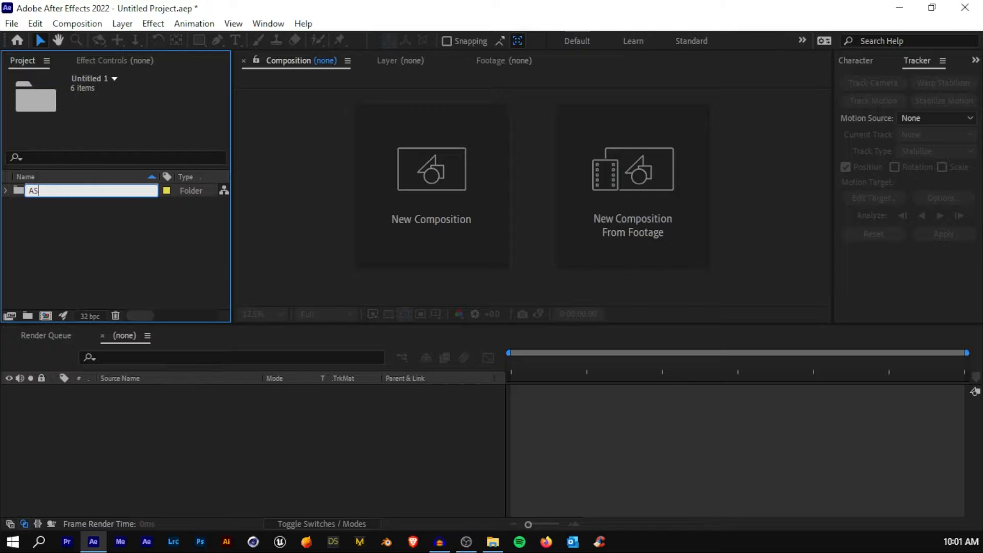
key(Return)
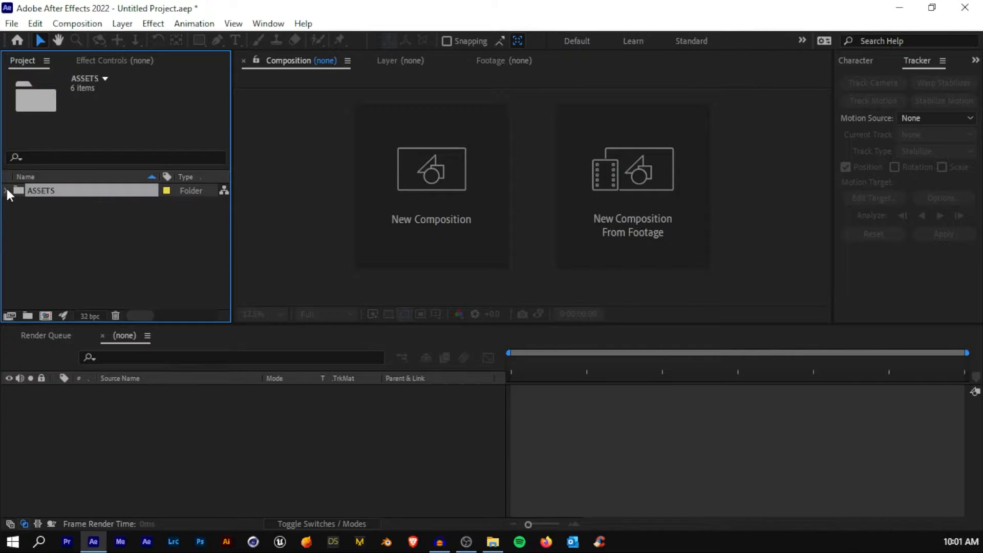
Create a new composition from the Source.mp4 clip in the ASSETS folder
click(6, 190)
click(48, 266)
drag(75, 272, 47, 315)
key(Caps_Lock)
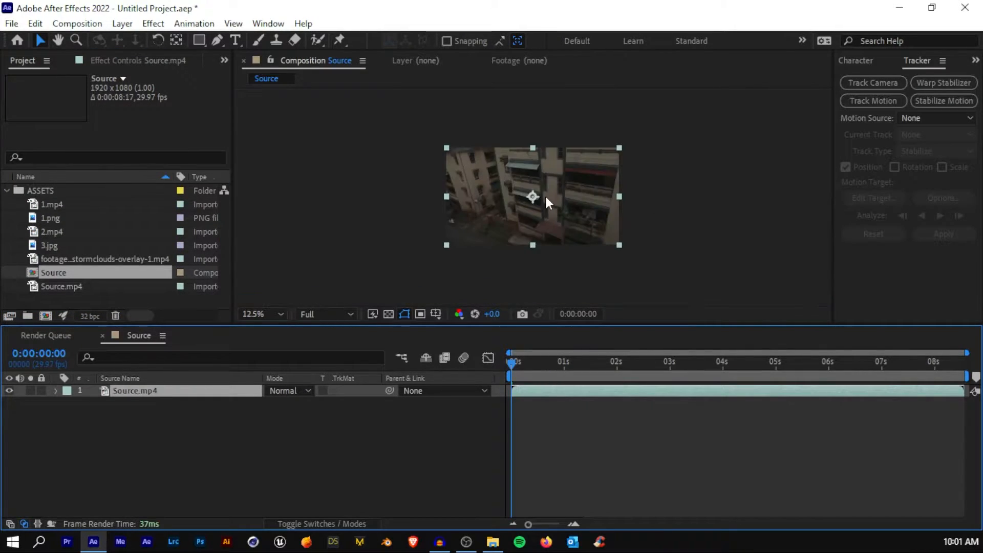
Play and scrub through the Source footage in an enlarged, fitted preview to examine its camera movement
scroll(543, 192, up, 1)
drag(519, 324, 522, 364)
key(space)
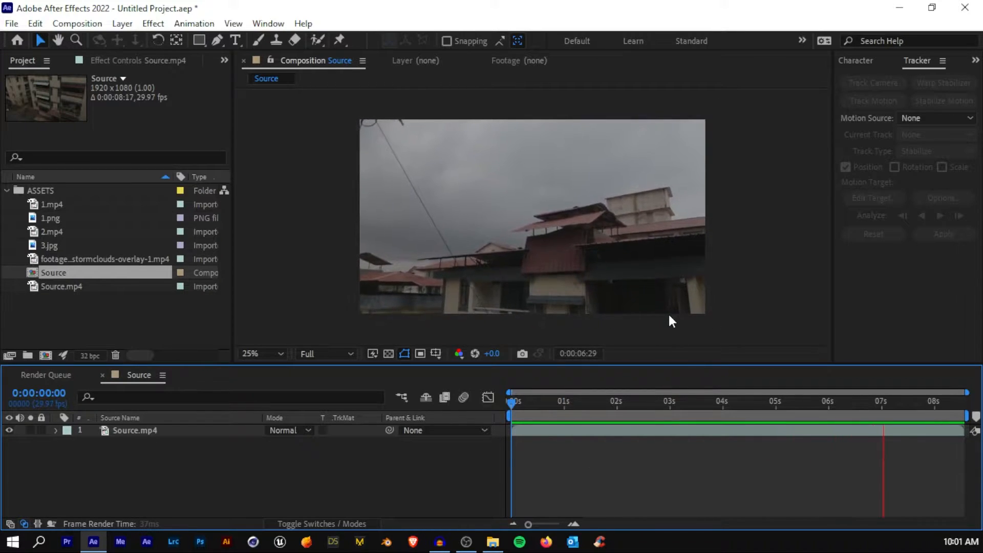
click(637, 408)
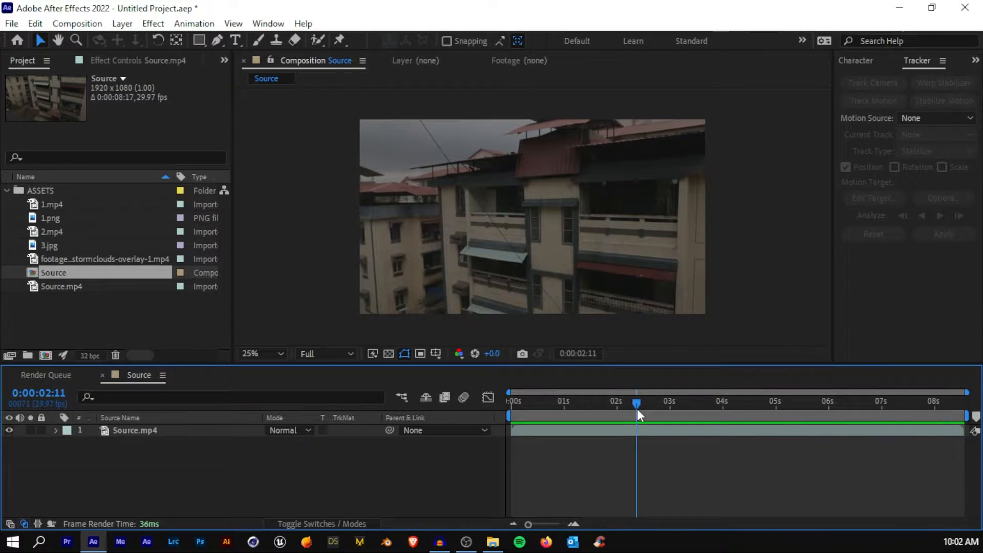
click(514, 410)
click(582, 405)
click(610, 431)
click(586, 408)
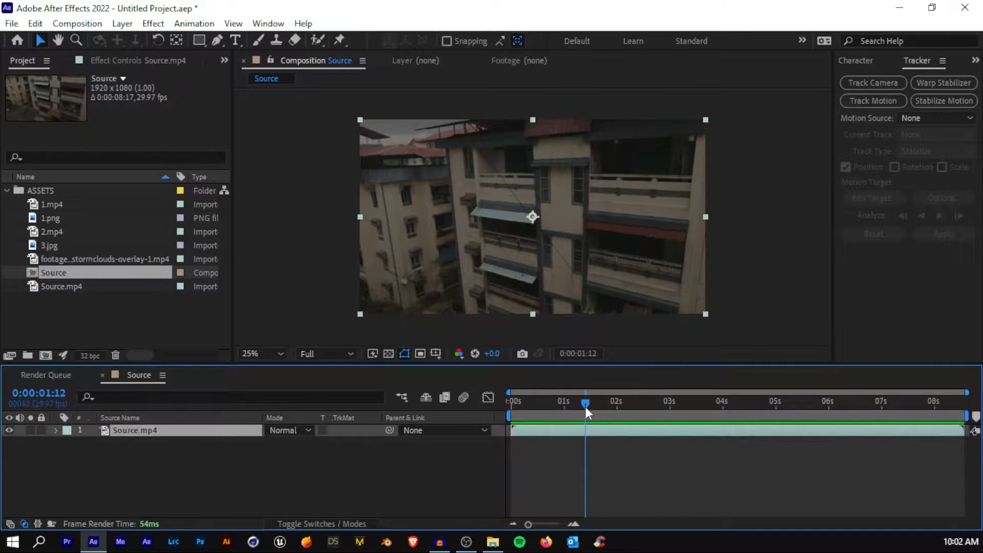
click(246, 354)
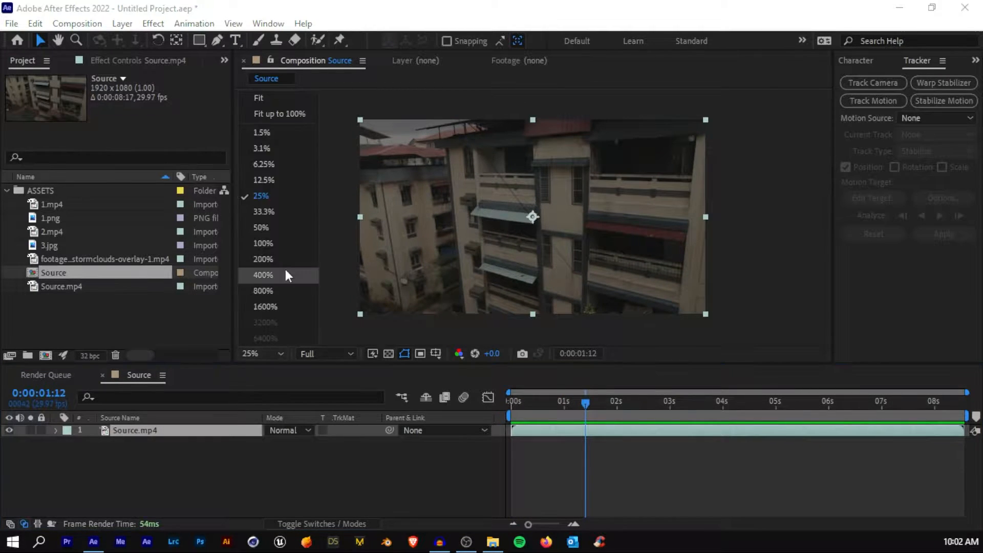
click(266, 97)
click(562, 403)
click(586, 402)
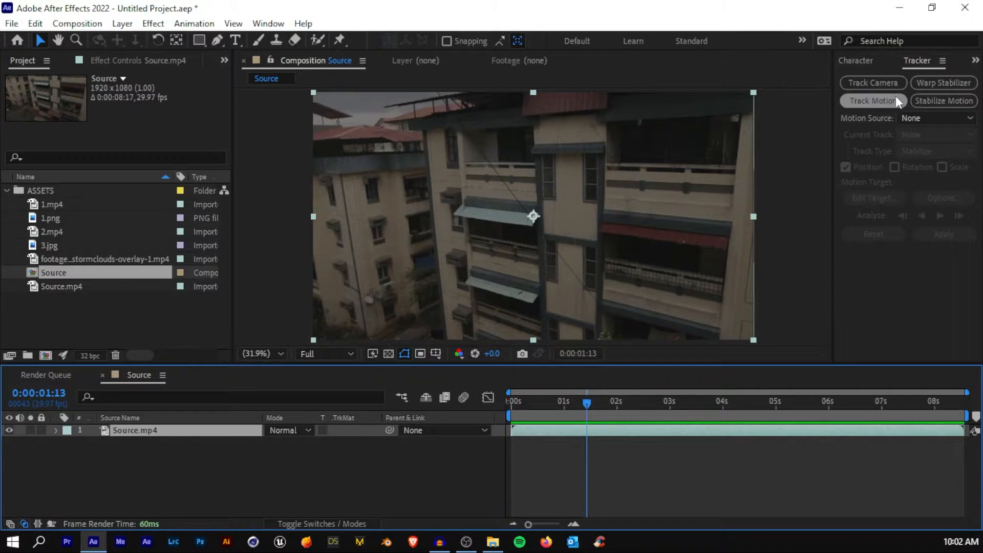
Run Track Camera on the Source.mp4 layer to analyze and solve its camera movement
click(269, 23)
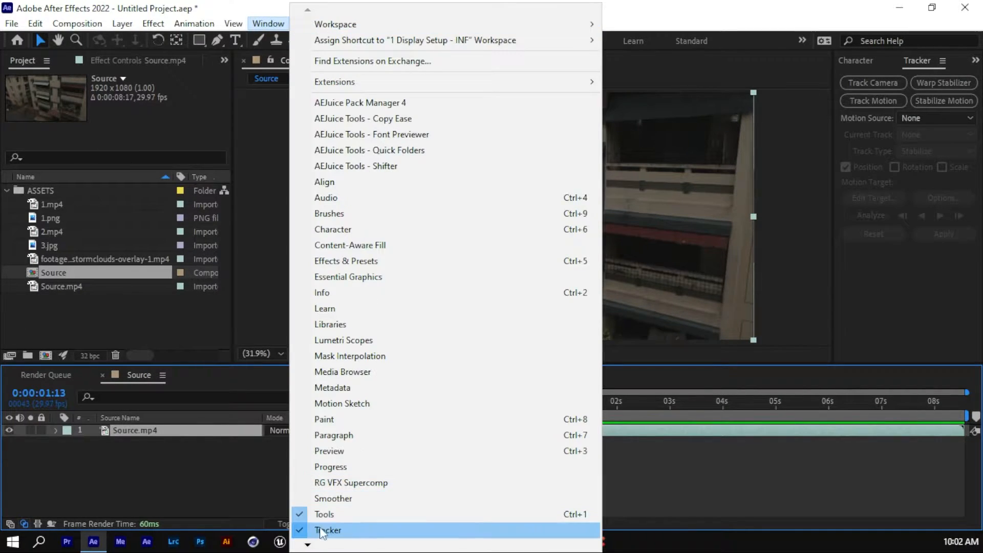
click(701, 430)
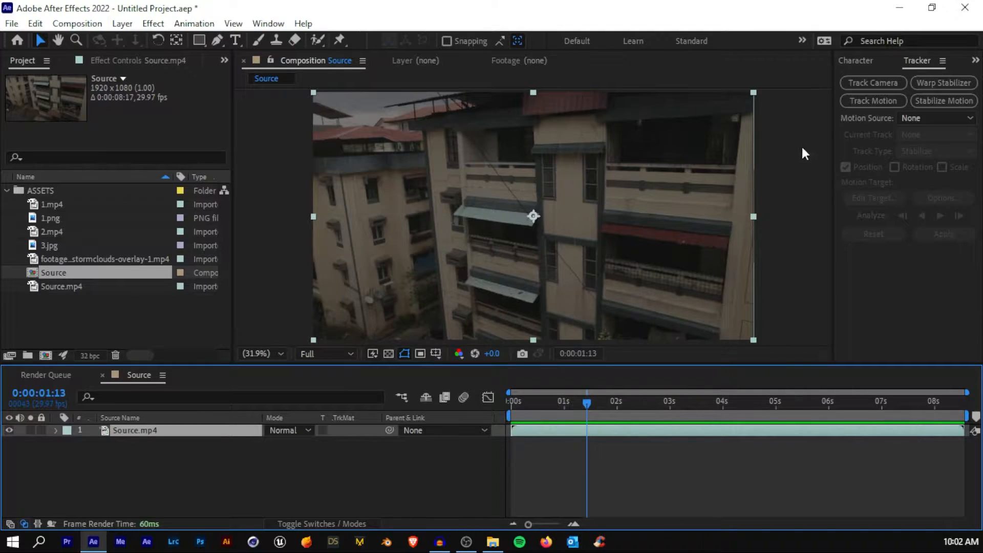
click(865, 83)
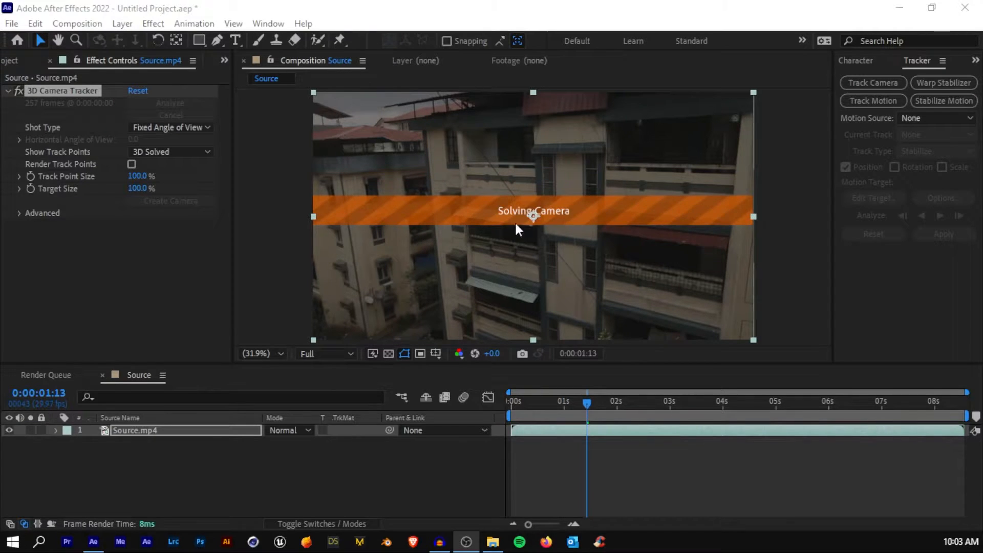
Re-solve the 3D Camera Tracker with the advanced Solve Method Mostly Flat Scene and check the track points across the footage
drag(595, 410, 713, 400)
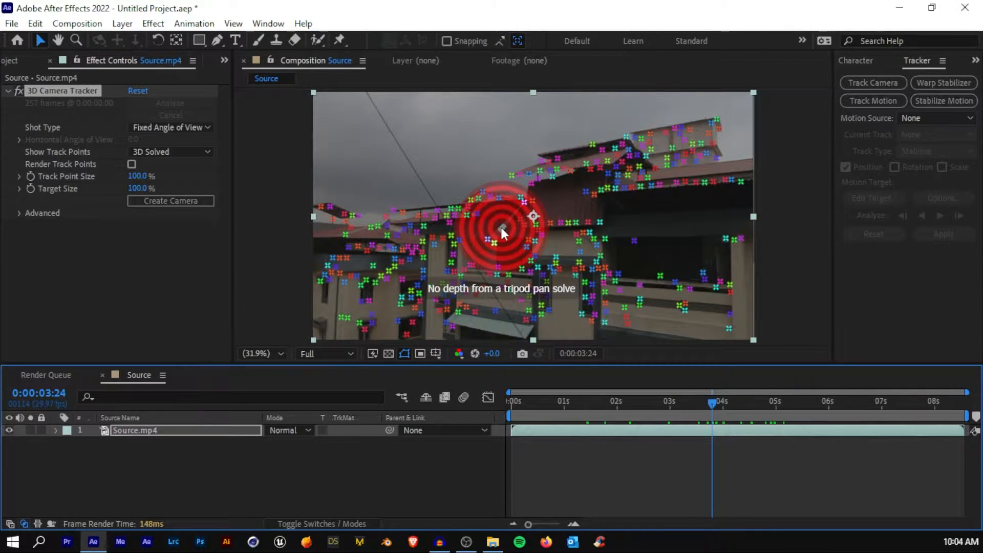
drag(720, 404, 795, 404)
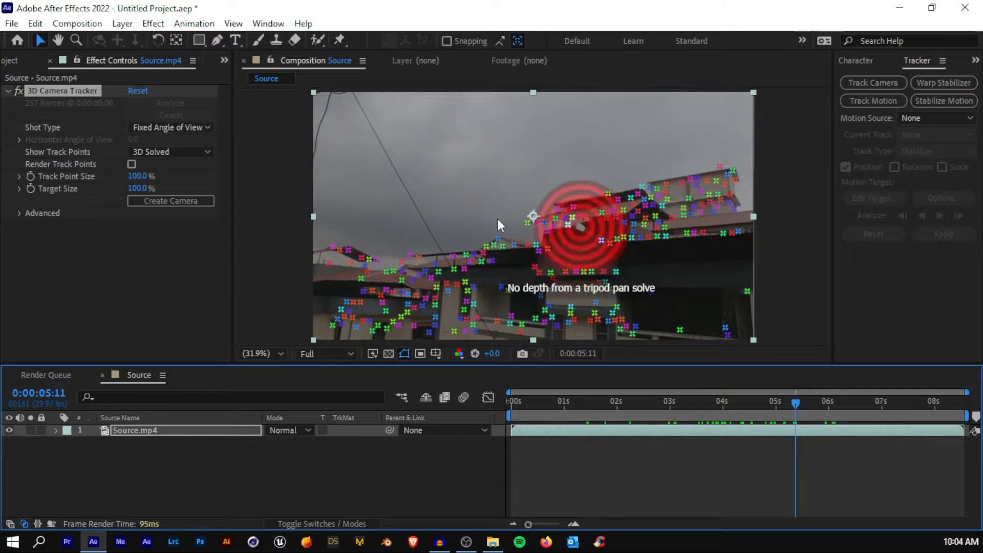
click(19, 213)
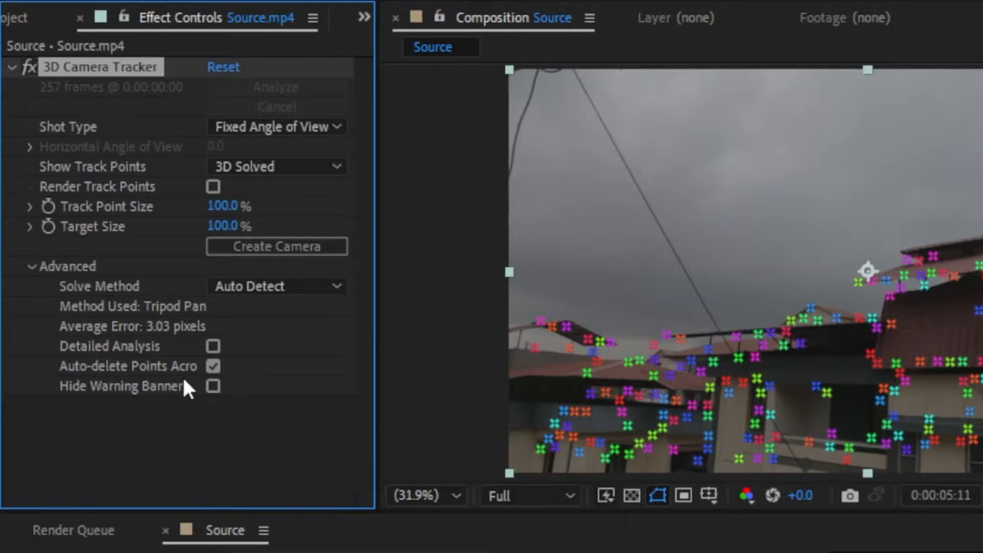
click(220, 285)
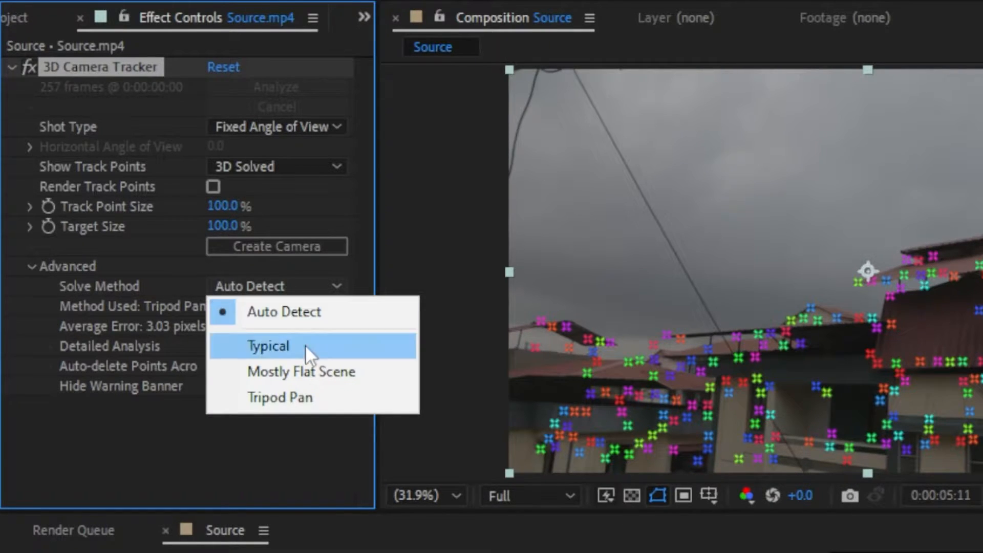
click(258, 372)
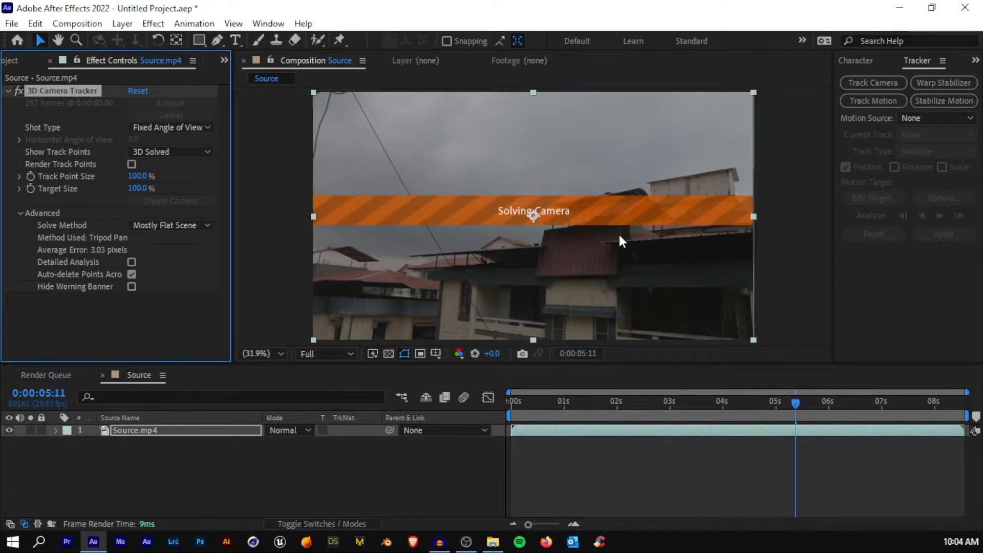
click(176, 225)
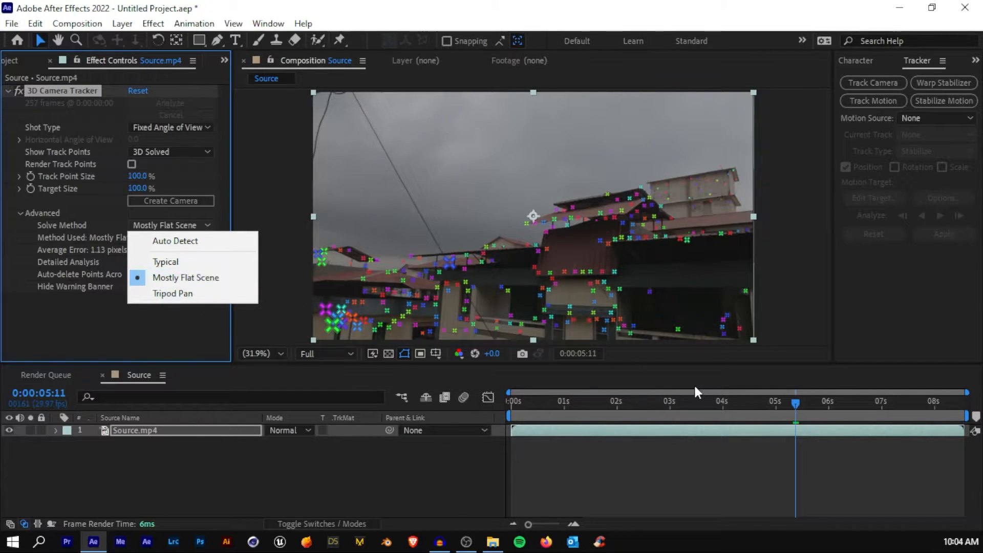
click(809, 408)
drag(809, 408, 878, 408)
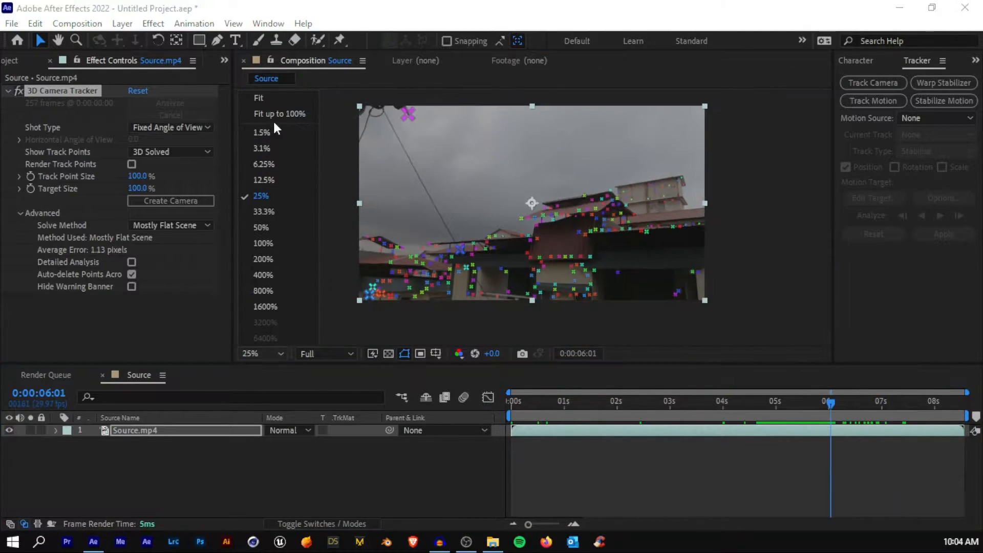
click(259, 98)
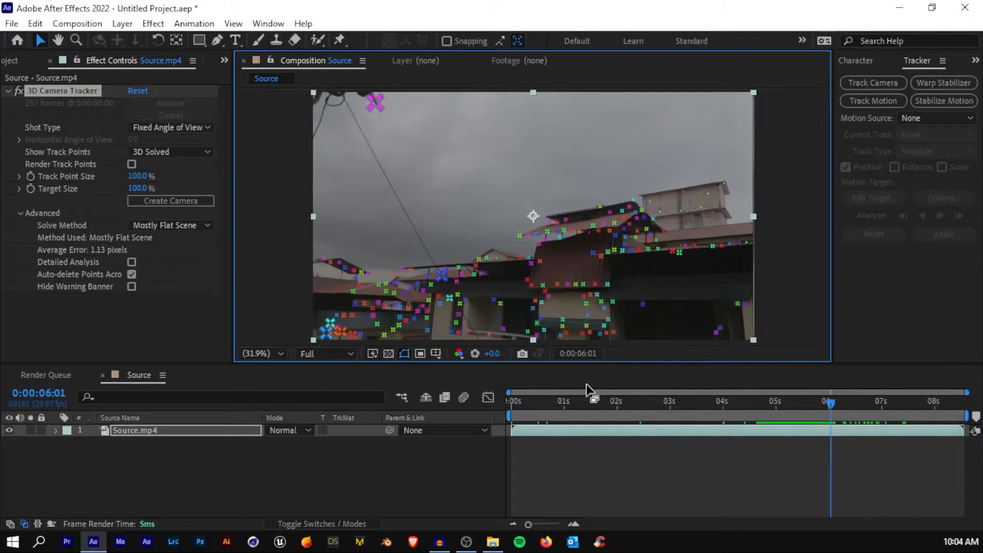
Duplicate the Source.mp4 layer and rename the upper copy FG
click(644, 432)
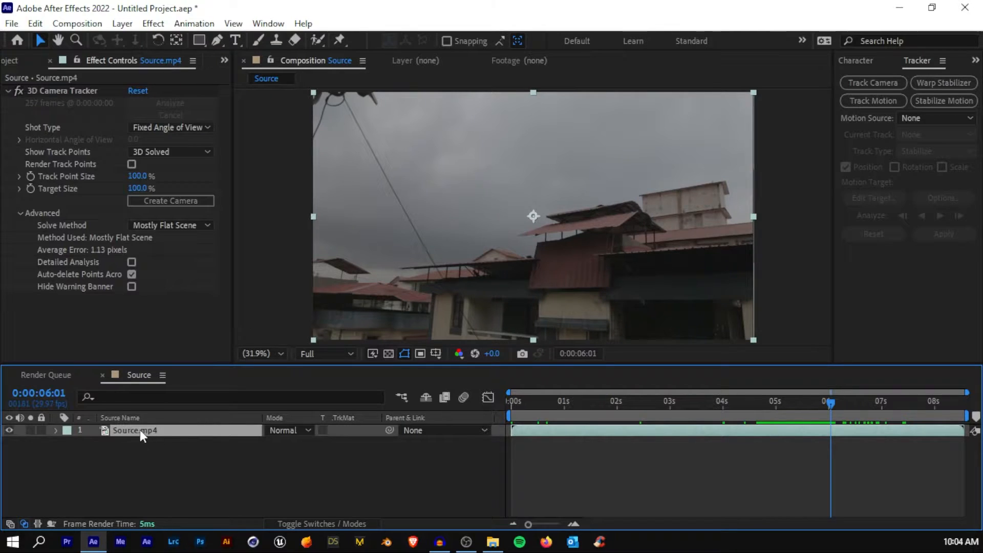
key(ctrl+d)
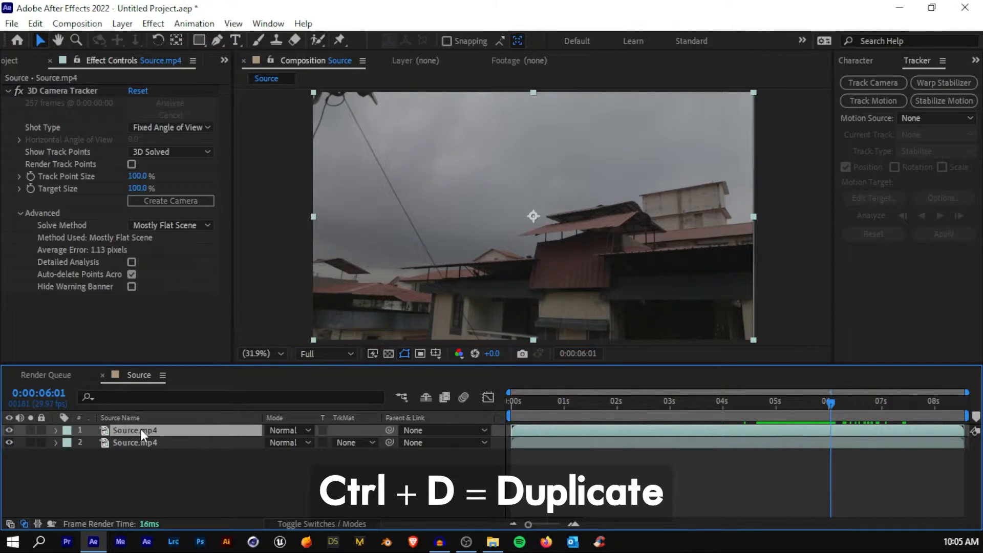
key(Return)
text(FG)
key(Return)
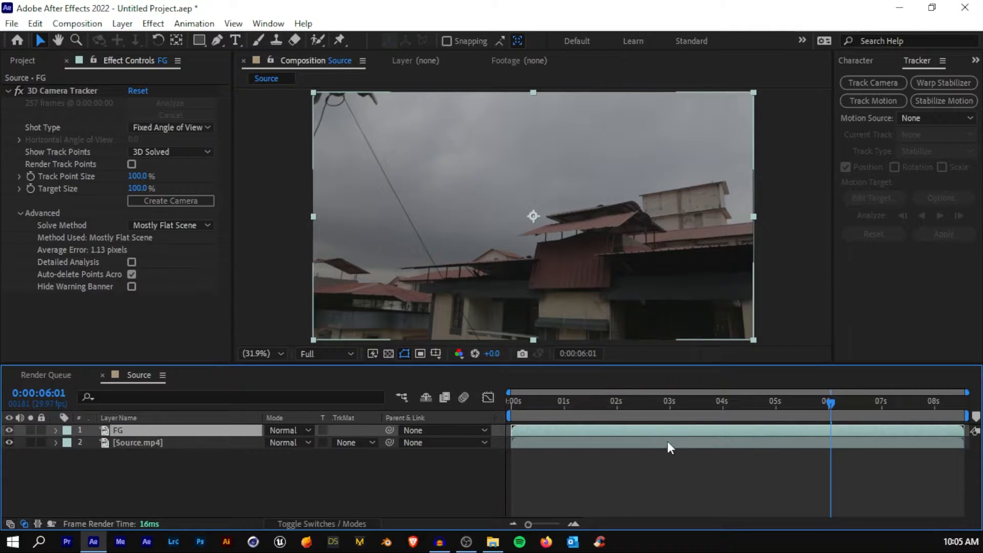
Delete the 3D Camera Tracker effect from the FG layer and keep that layer selected
click(51, 89)
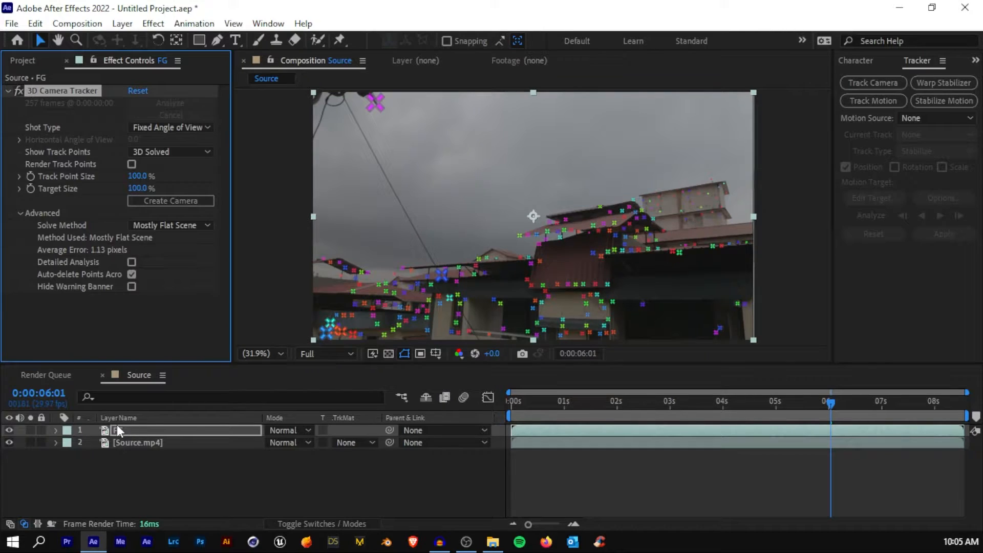
key(Delete)
click(536, 430)
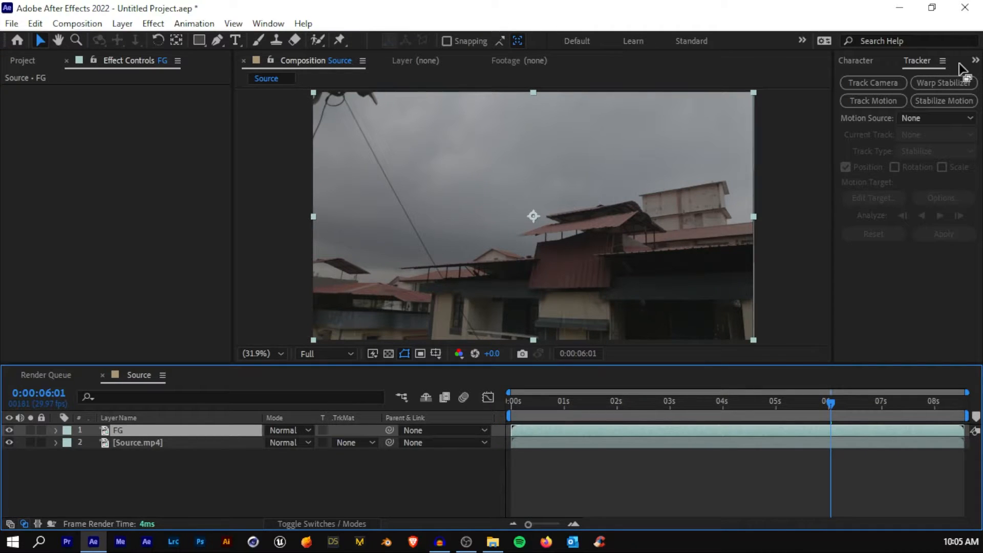
Find the Color Range keying effect and apply it to the FG layer
click(975, 61)
click(941, 79)
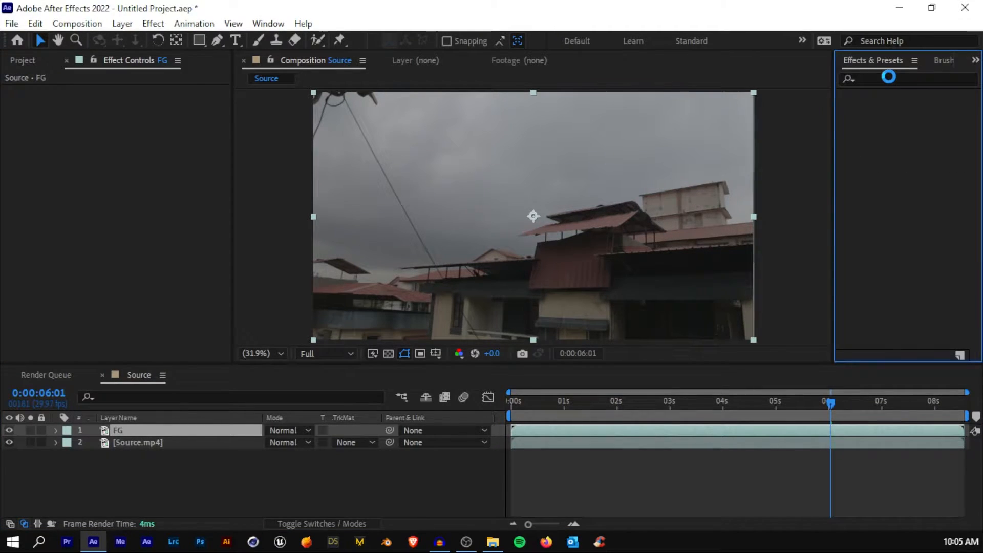
click(888, 77)
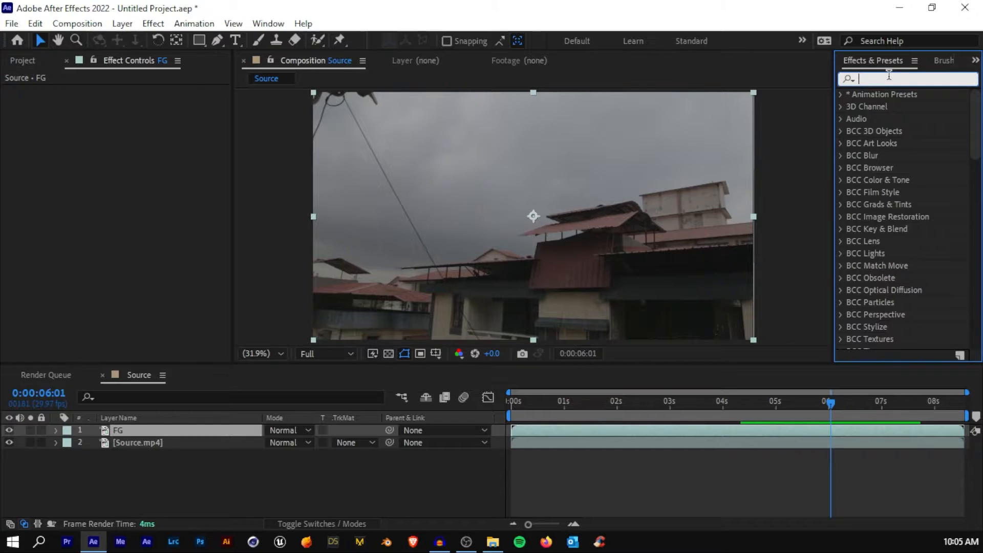
text(color range)
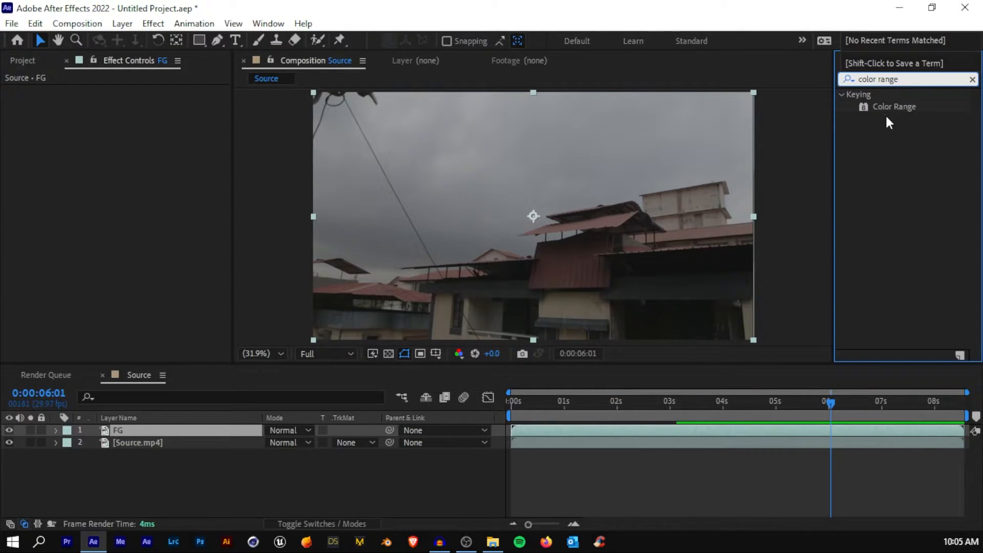
drag(891, 106, 637, 426)
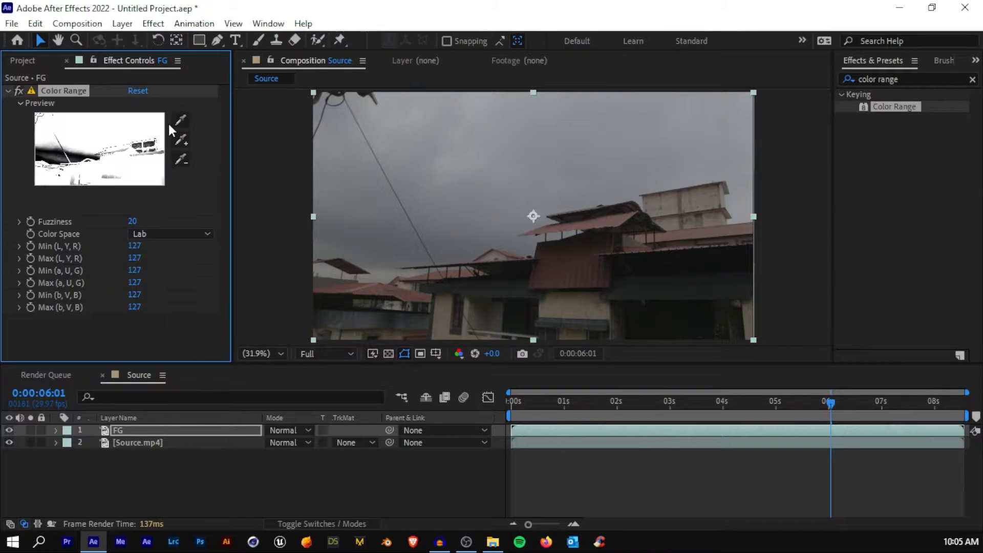
Solo the FG layer and sample the grey sky above the rooftops as the Color Range key color
click(29, 430)
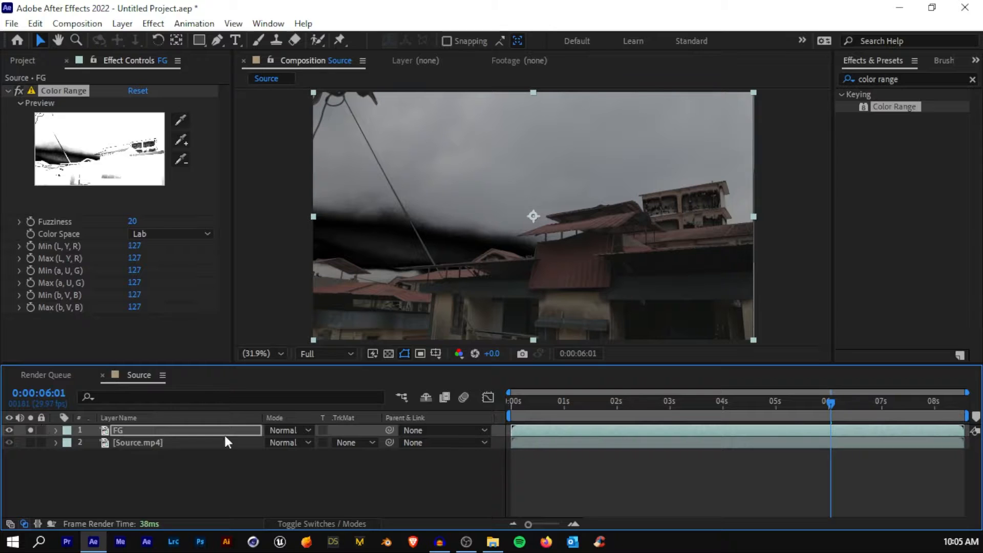
scroll(394, 216, up, 1)
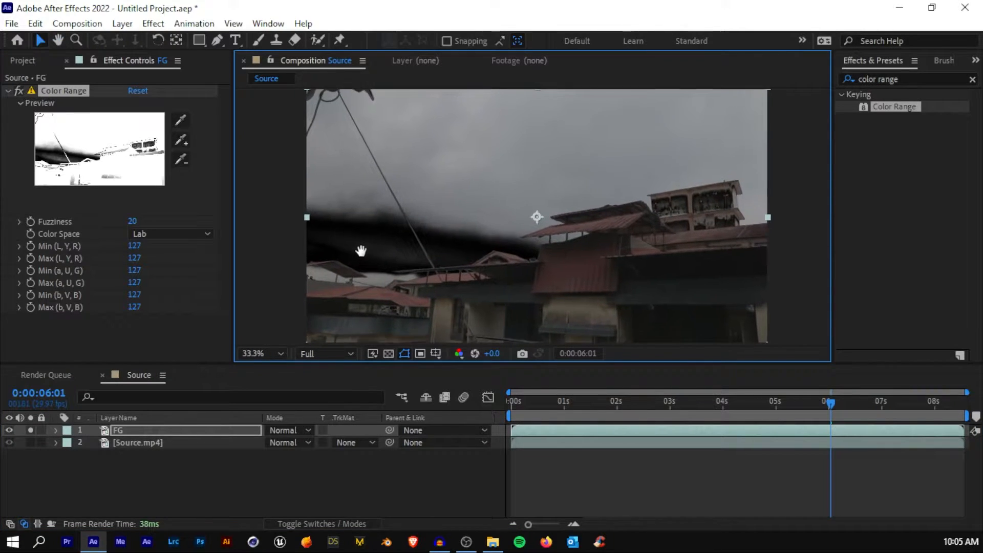
drag(360, 252, 366, 249)
scroll(398, 221, up, 2)
scroll(461, 215, down, 1)
drag(498, 211, 474, 232)
click(178, 120)
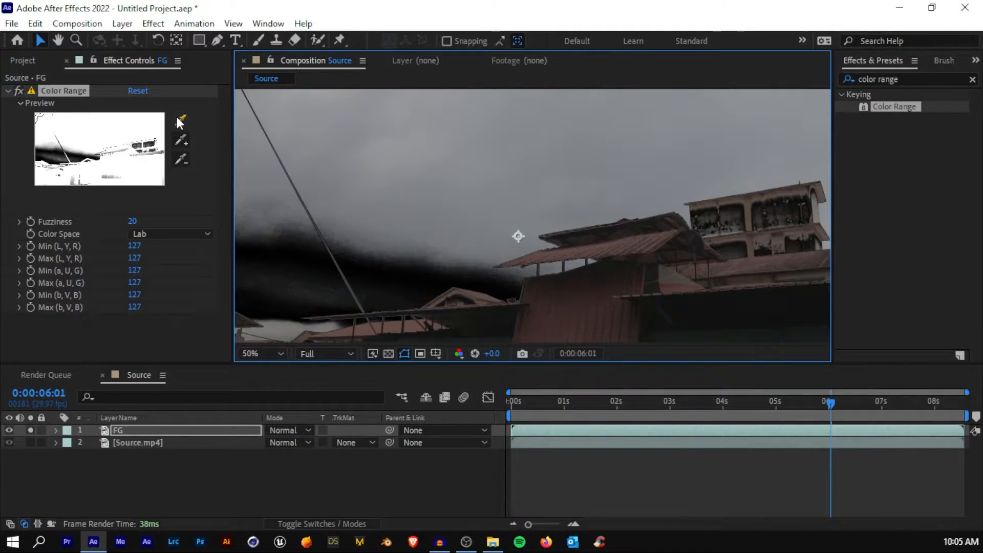
click(712, 123)
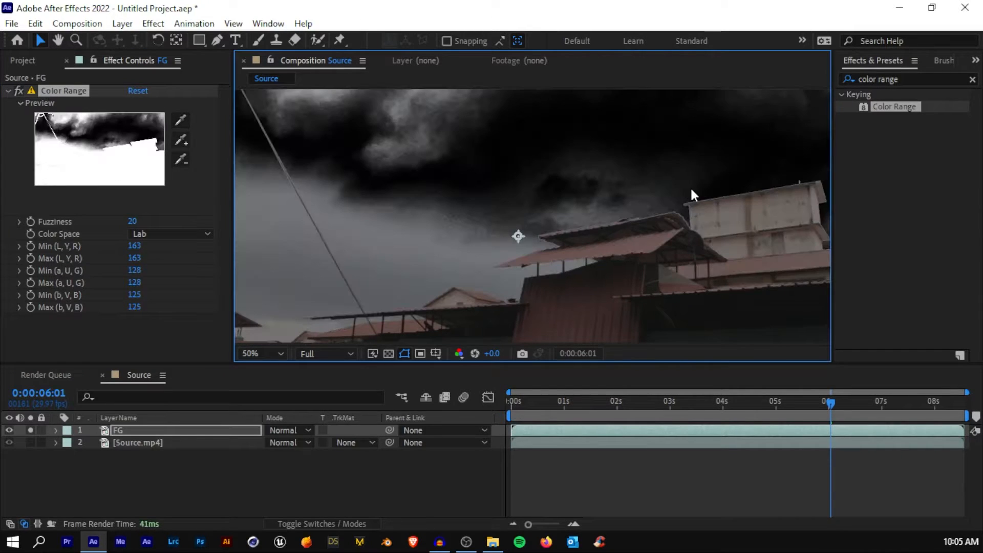
Add the grey sky beside the cable on the left to the FG layer's Color Range key
mouse_move(527, 180)
mouse_down()
mouse_move(493, 263)
mouse_move(559, 193)
mouse_move(521, 232)
mouse_move(507, 206)
mouse_move(532, 181)
mouse_up()
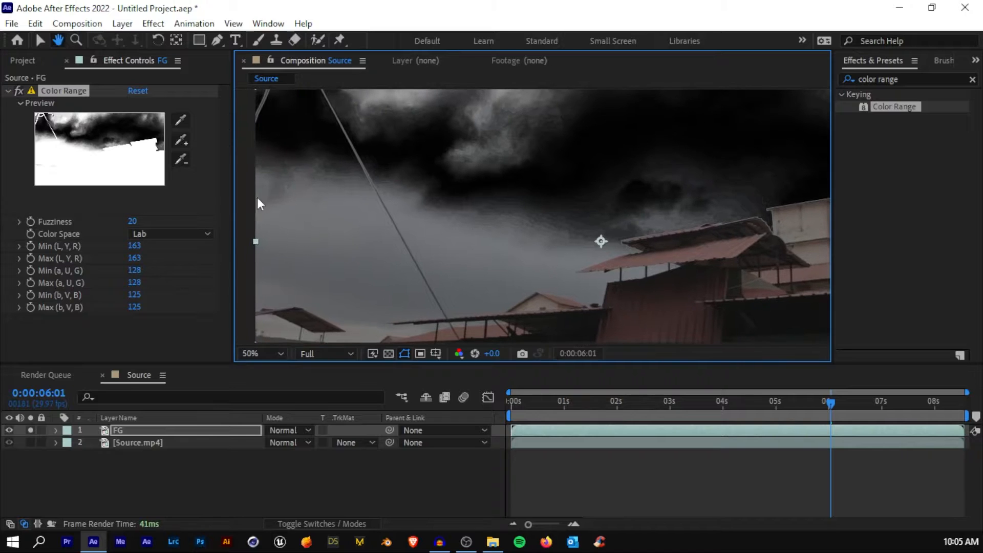
key(v)
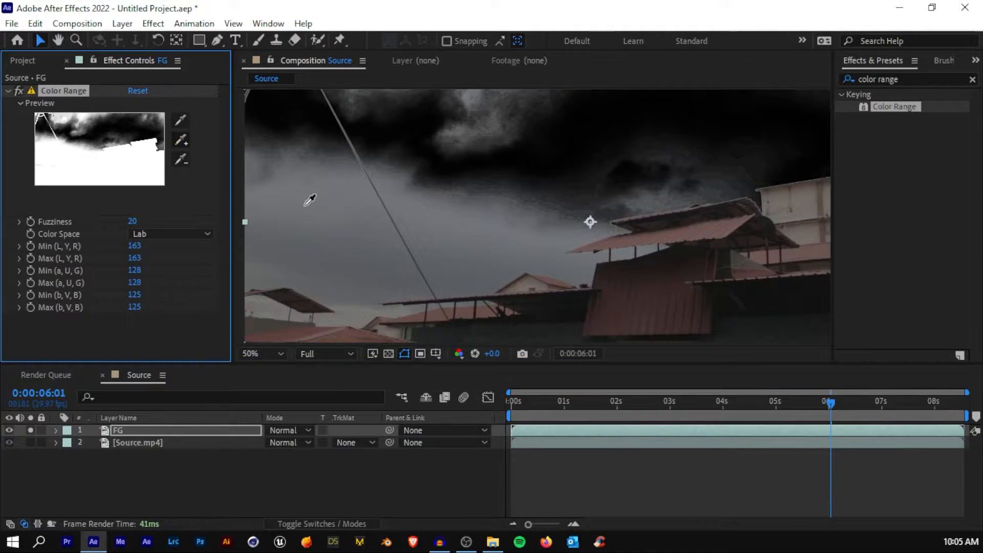
click(334, 201)
drag(585, 147, 490, 171)
drag(645, 216, 478, 180)
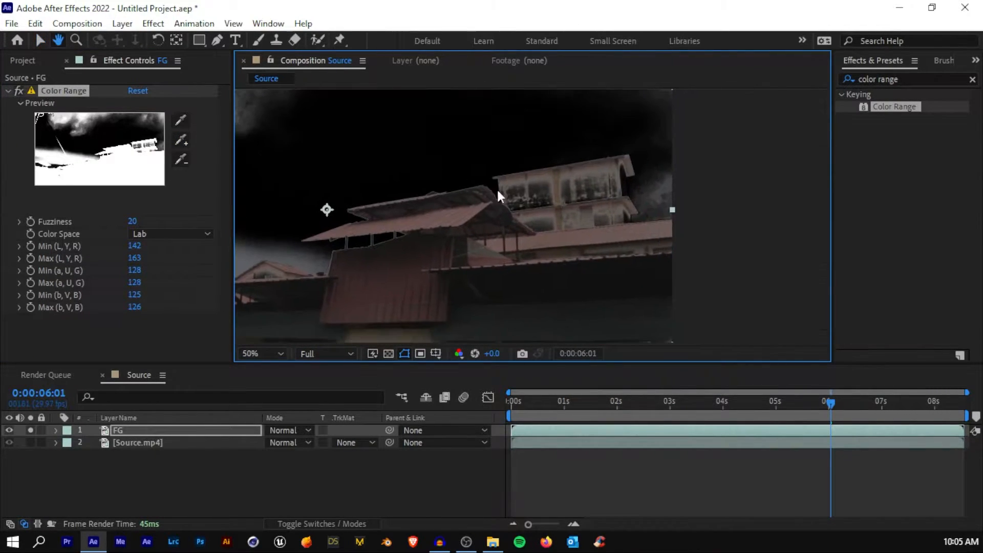
scroll(585, 197, up, 1)
drag(585, 197, 537, 223)
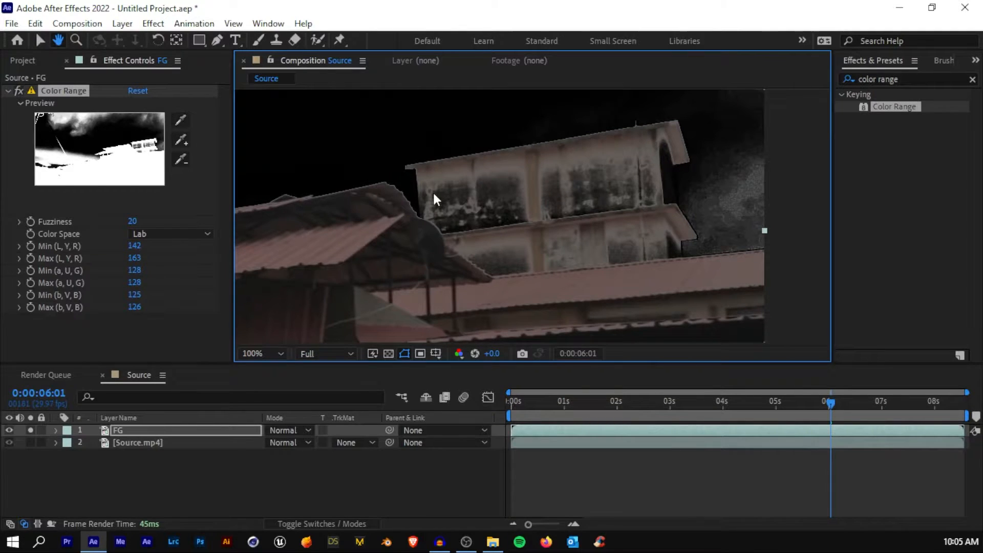
key(v)
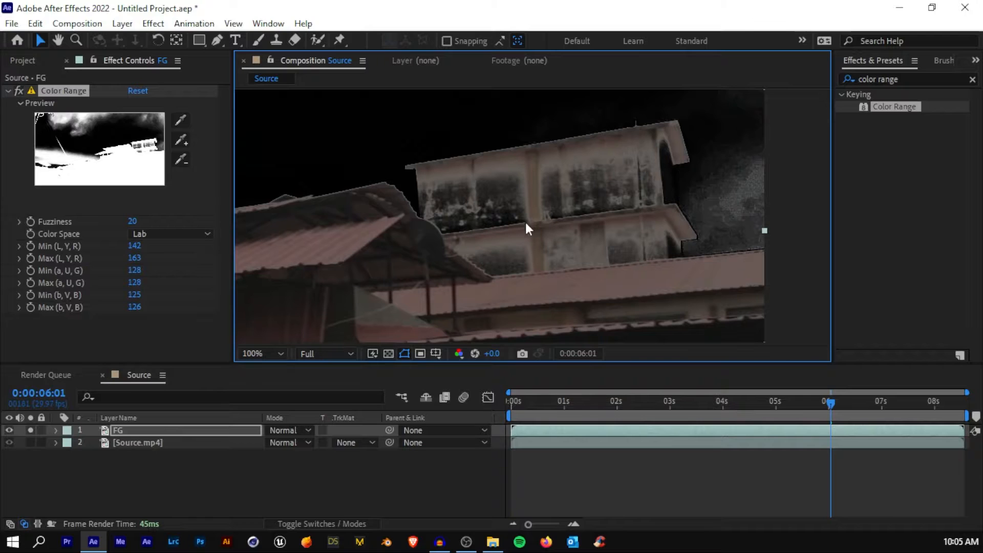
Add the bright clouds in the upper sky to the Color Range key
scroll(527, 238, down, 4)
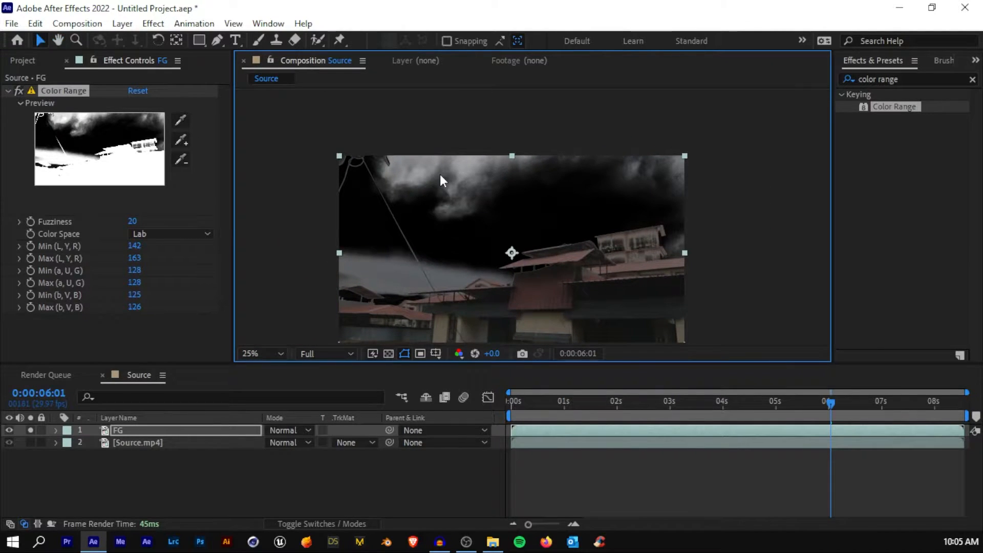
scroll(443, 171, up, 2)
click(180, 140)
click(493, 163)
Add the remaining grey sky band above the left rooftops to the Color Range key
drag(662, 221, 399, 202)
drag(450, 247, 613, 137)
drag(383, 225, 589, 179)
scroll(455, 217, up, 1)
drag(456, 217, 446, 233)
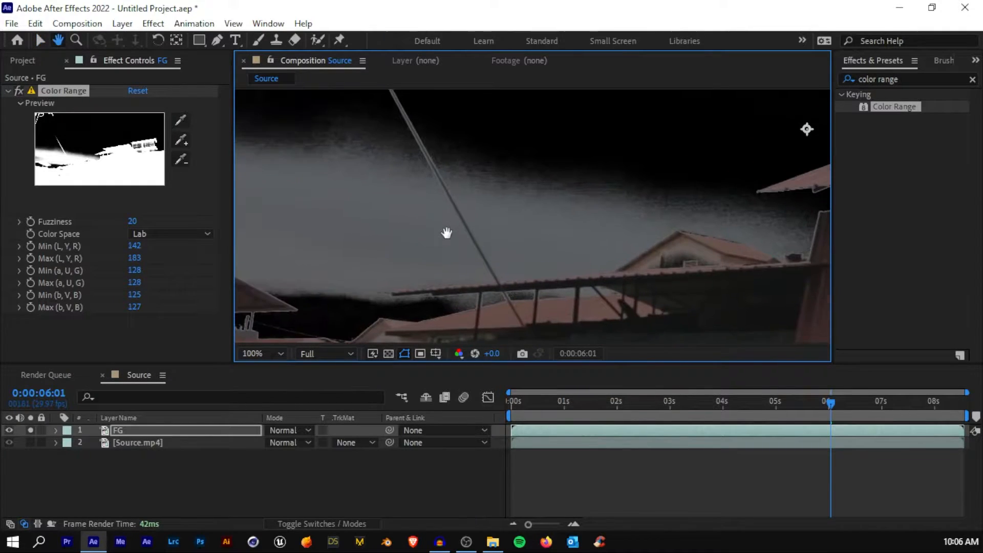
click(180, 140)
click(377, 209)
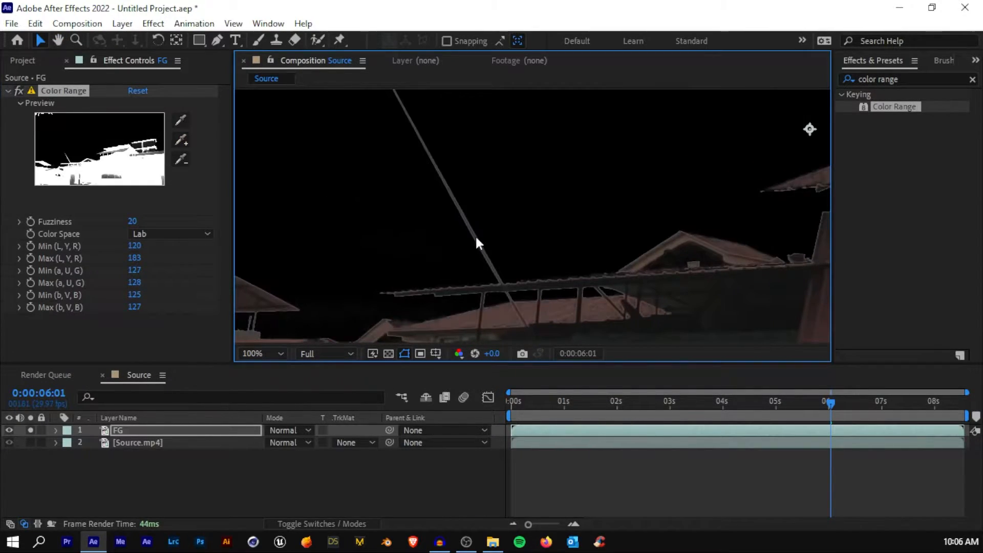
Fit the composition in the viewer and check the keyed FG layer against the transparency grid
scroll(462, 200, down, 4)
click(261, 353)
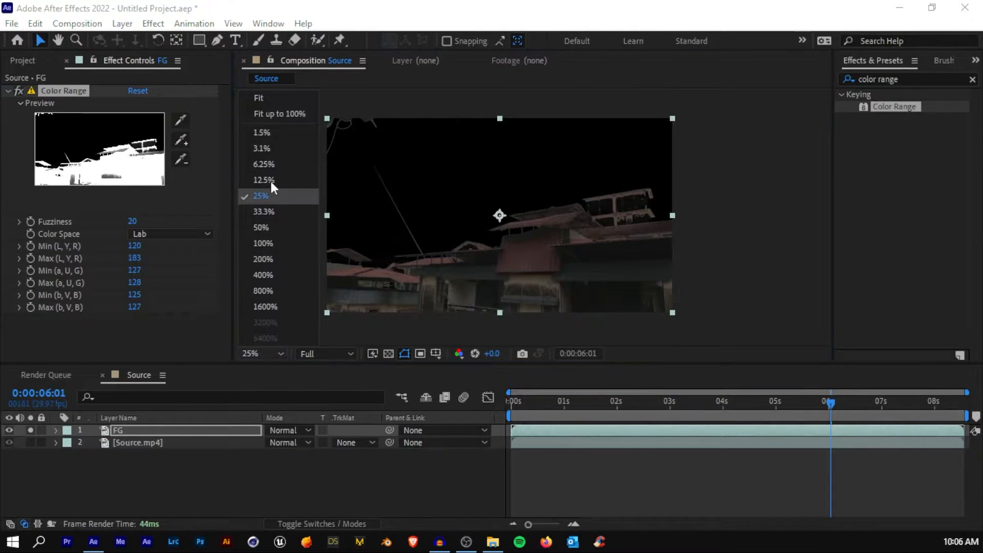
click(259, 98)
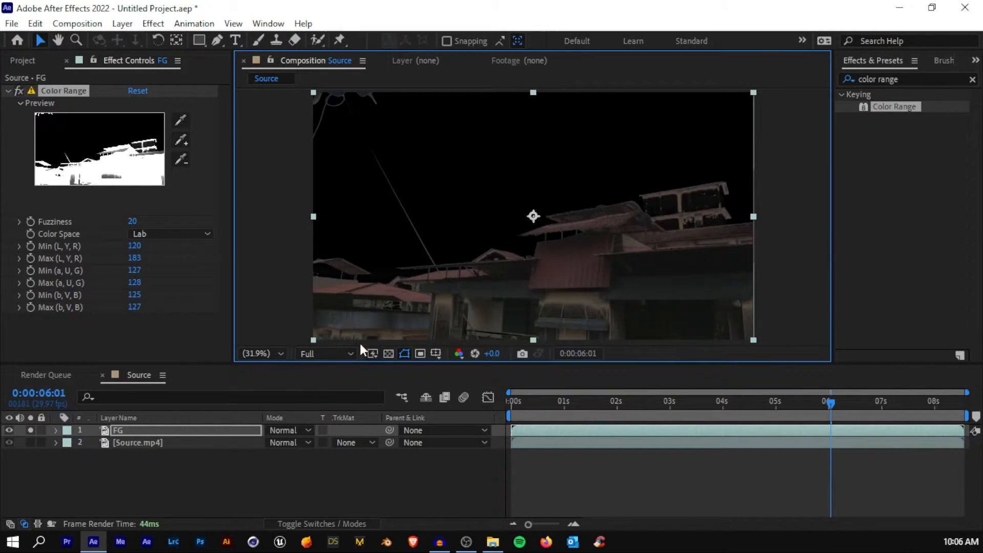
click(388, 353)
drag(533, 146, 493, 149)
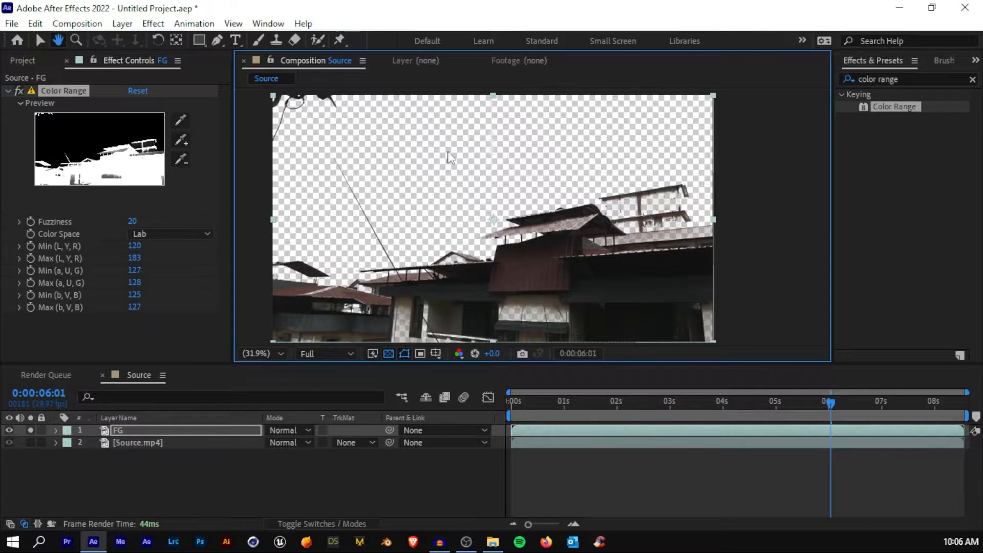
key(v)
Examine the key on the upper building's wall up close, and return to the fitted view of the whole frame
drag(627, 178, 359, 216)
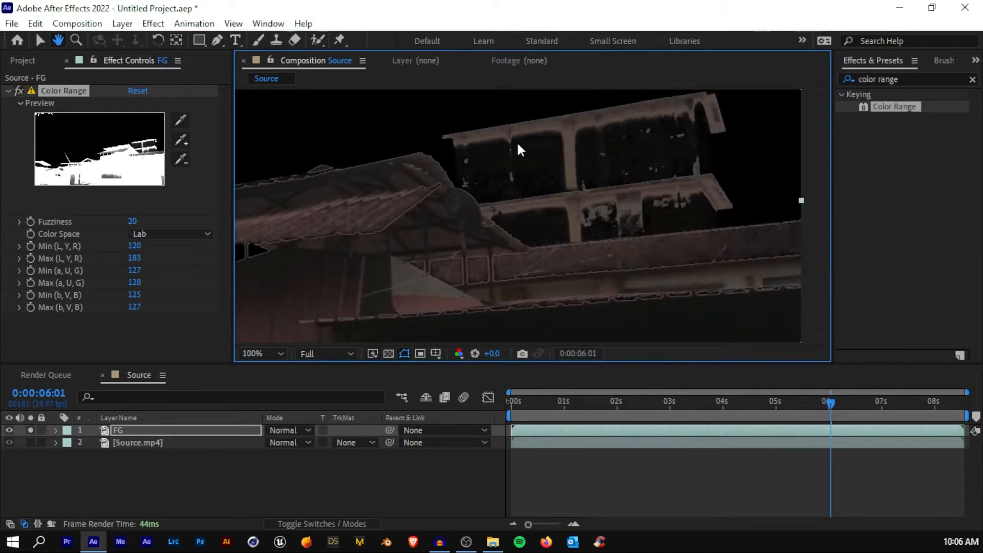
drag(595, 144, 568, 163)
key(v)
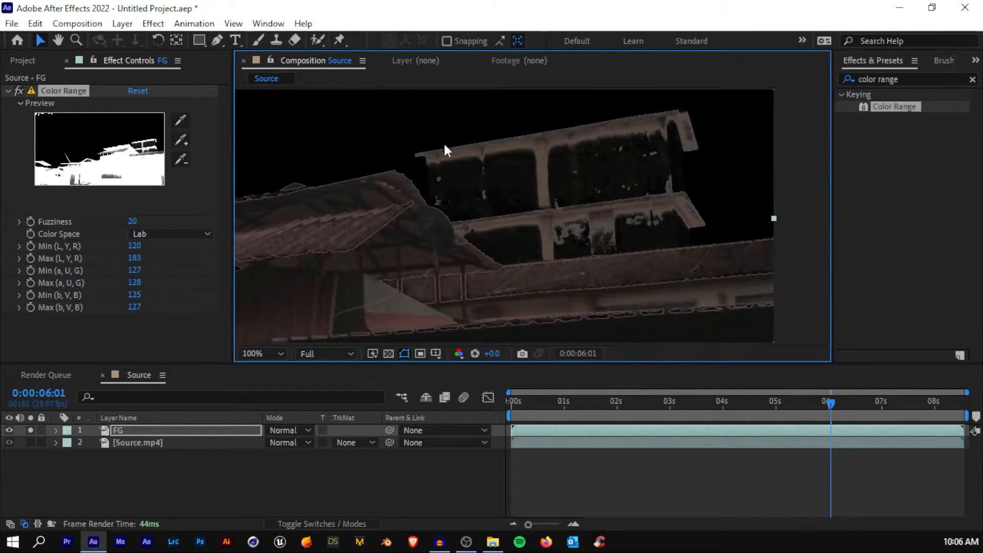
scroll(570, 127, down, 6)
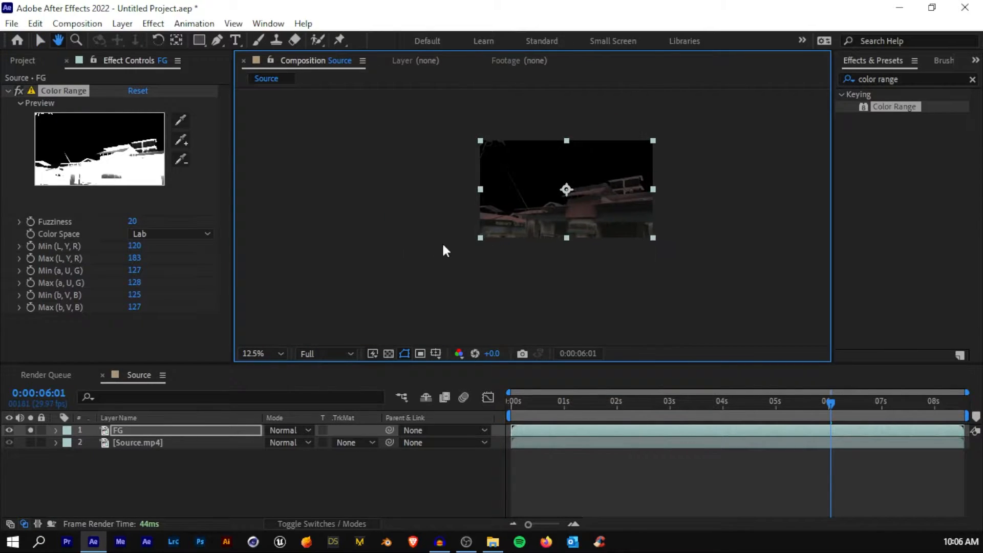
click(257, 351)
click(264, 106)
click(251, 351)
click(259, 97)
Place the 3.jpg storm sky between the FG and Source.mp4 layers and fit it to the composition size
click(22, 60)
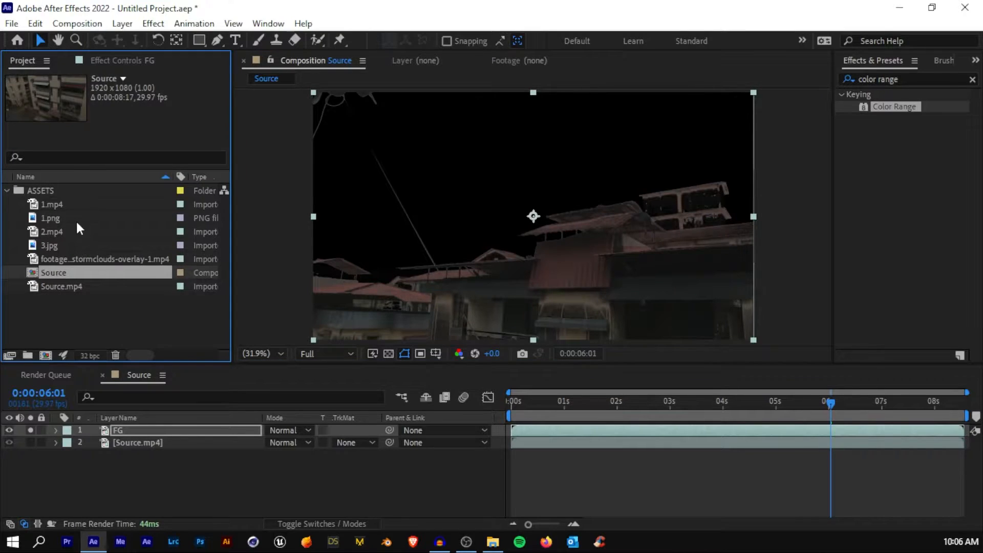
click(55, 233)
click(43, 218)
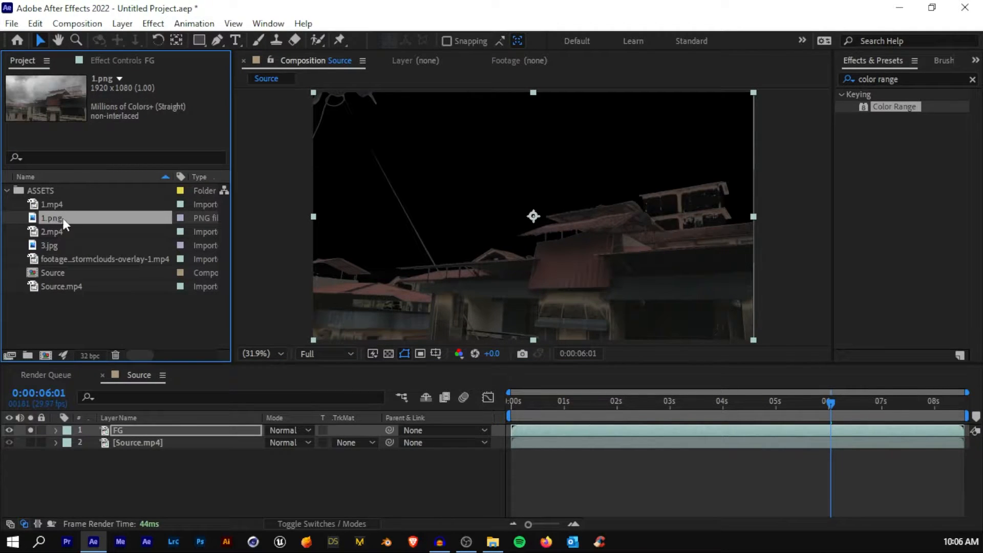
click(53, 244)
click(58, 218)
click(57, 259)
drag(49, 248, 122, 436)
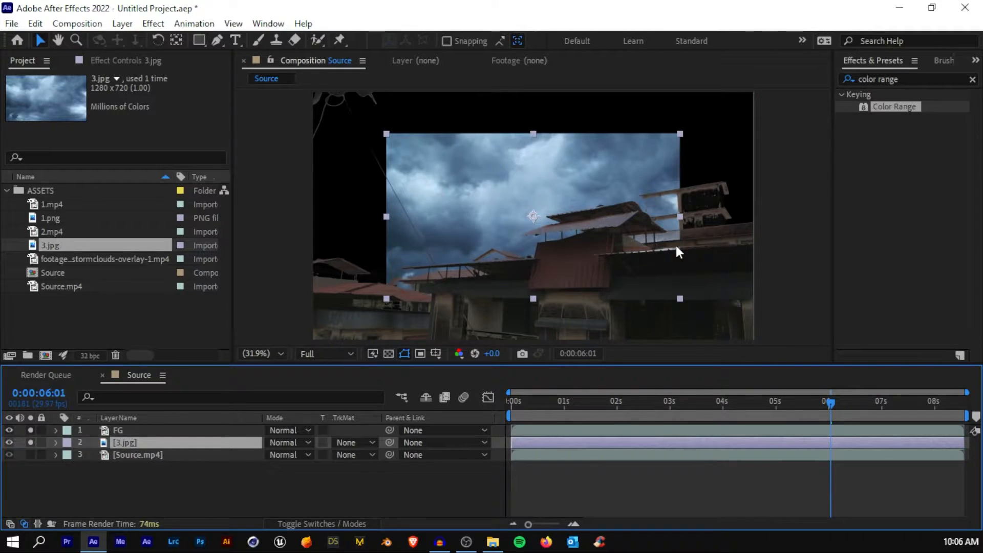
key(ctrl+alt+f)
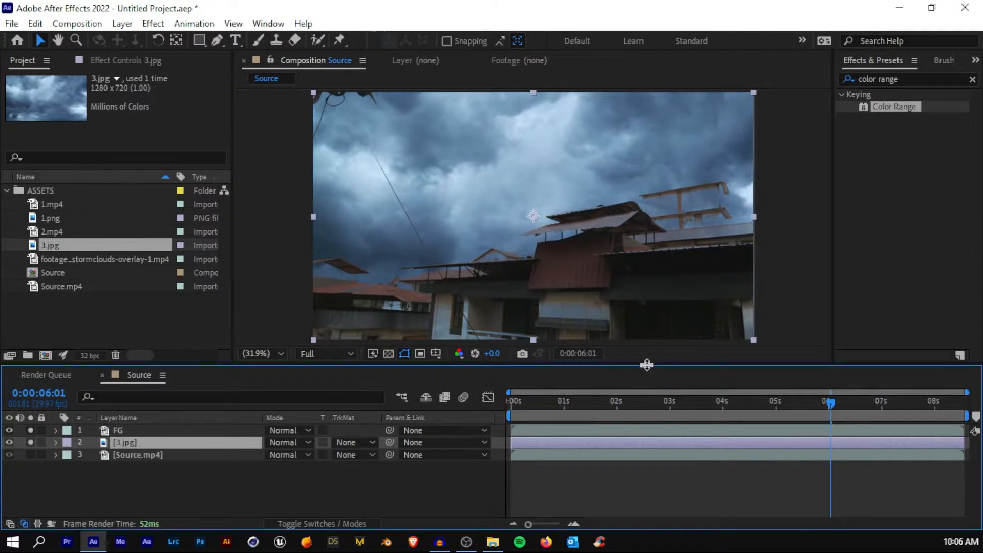
Scrub through the sky composite to 0:00:05:10, unsolo FG and 3.jpg, and solo the Source.mp4 layer
drag(764, 404, 706, 361)
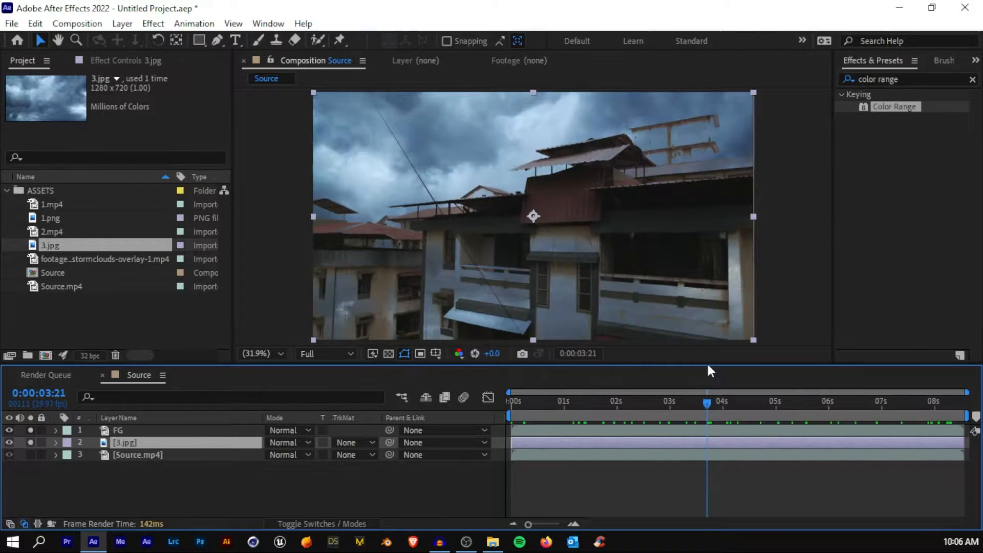
drag(712, 400, 793, 405)
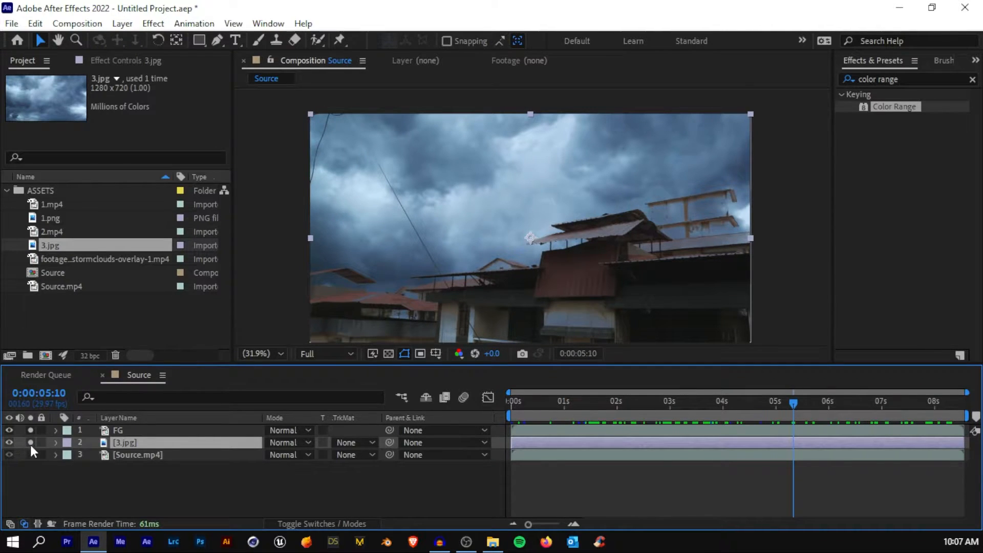
drag(30, 433, 29, 445)
click(49, 467)
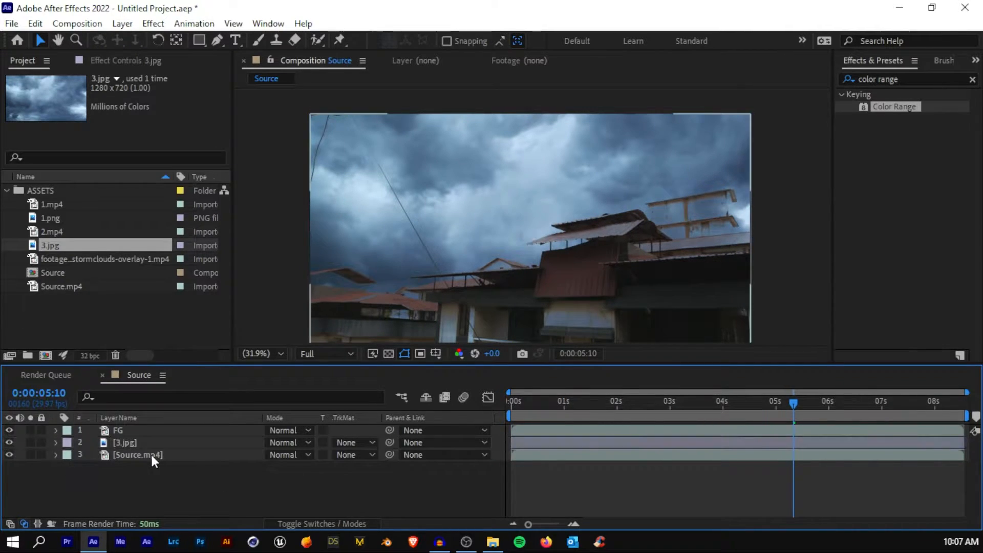
click(151, 454)
click(30, 455)
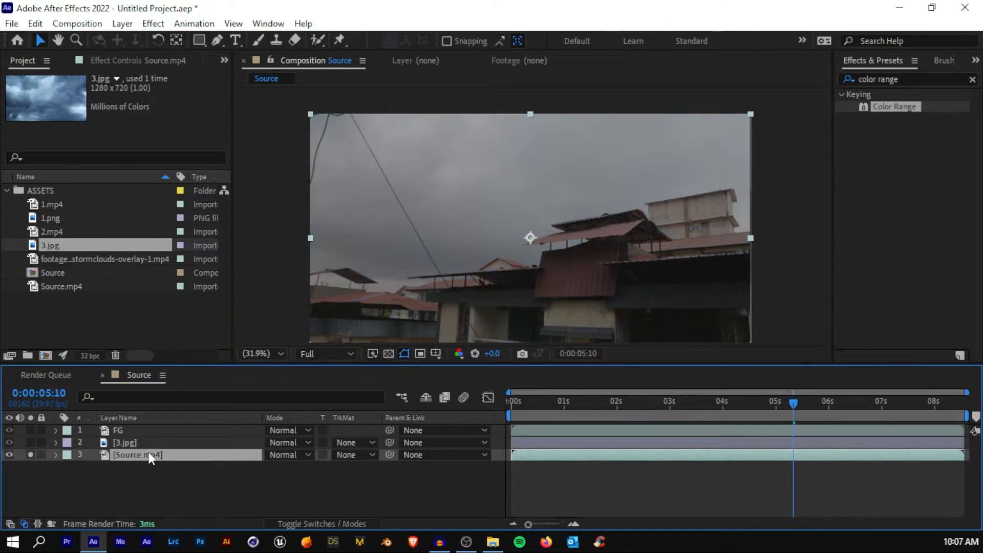
Select the 3D Camera Tracker effect on Source.mp4 and examine its track points on the upper building
click(115, 62)
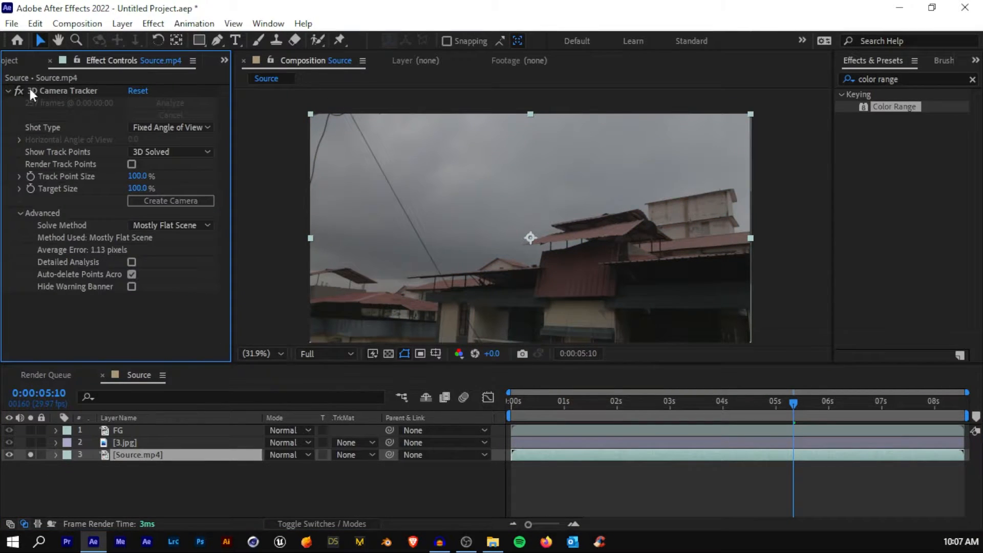
click(59, 91)
scroll(644, 204, up, 5)
scroll(653, 204, down, 2)
drag(653, 203, 617, 153)
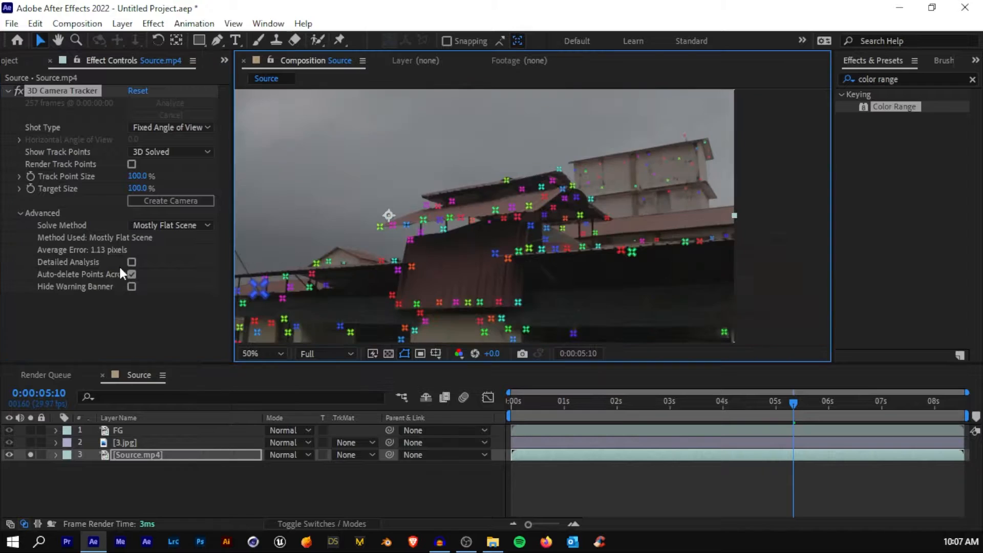
scroll(657, 157, up, 2)
drag(712, 197, 409, 304)
drag(614, 144, 501, 212)
scroll(501, 212, down, 3)
scroll(628, 137, down, 1)
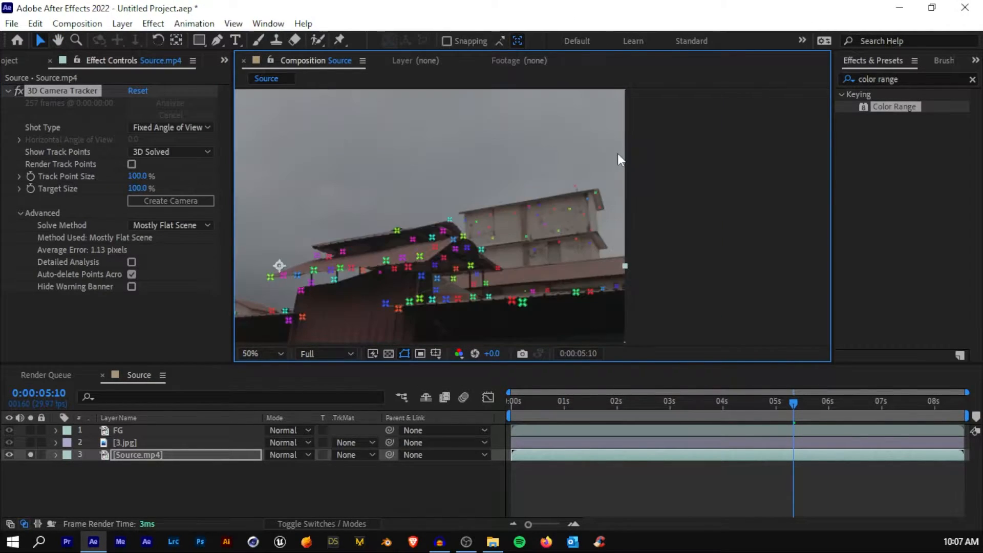
Select the track points across the upper building's wall and create a solid and camera from them
scroll(499, 237, up, 4)
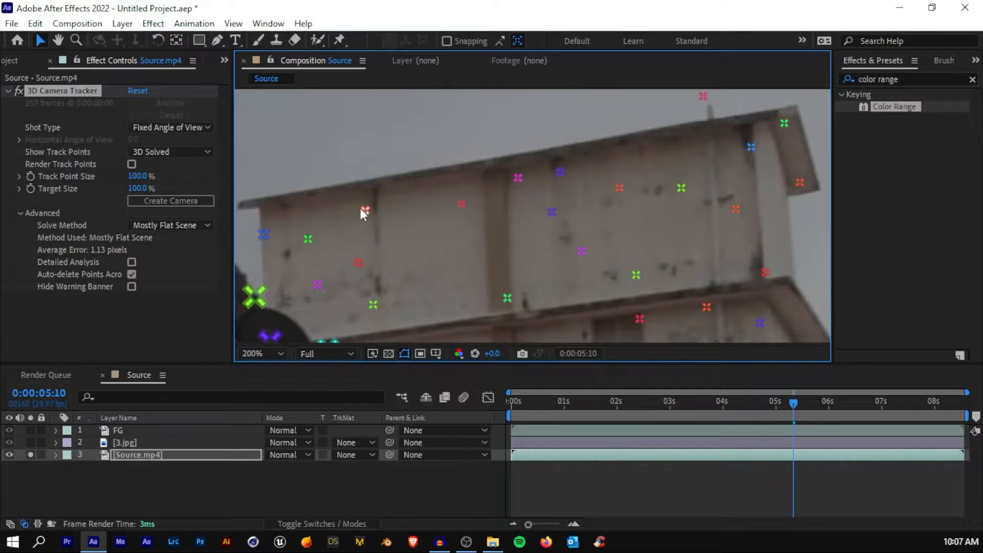
mouse_move(513, 130)
mouse_down()
mouse_move(723, 235)
mouse_move(670, 306)
mouse_move(596, 333)
mouse_move(486, 337)
mouse_move(360, 312)
mouse_up()
right_click(460, 202)
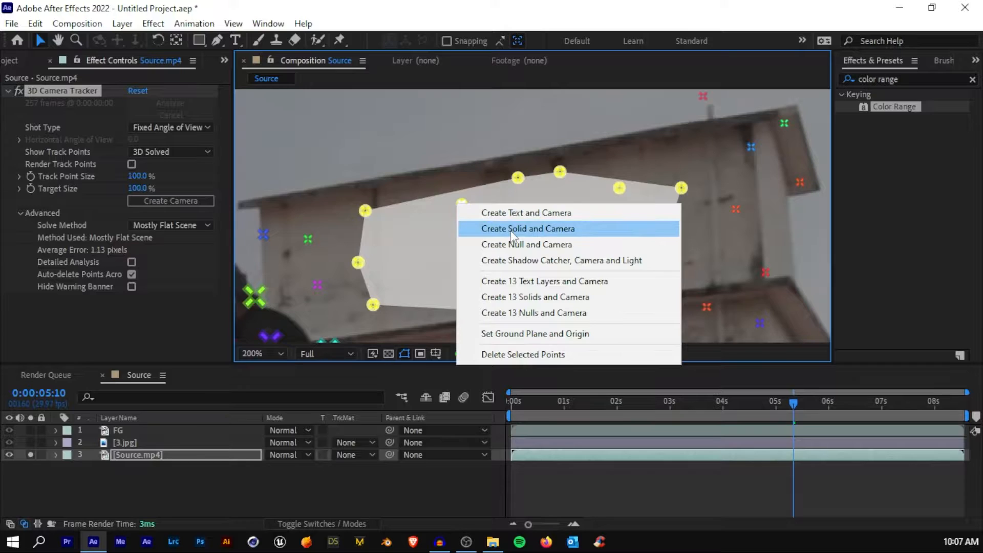
click(511, 230)
scroll(534, 160, down, 4)
Scale the Track Solid 1 layer to 670%
click(137, 429)
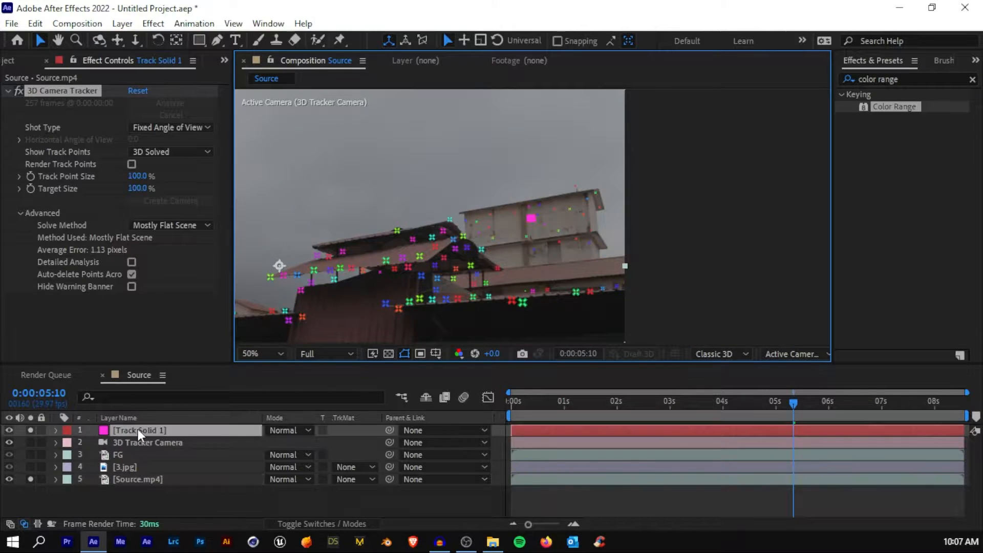
scroll(554, 249, up, 4)
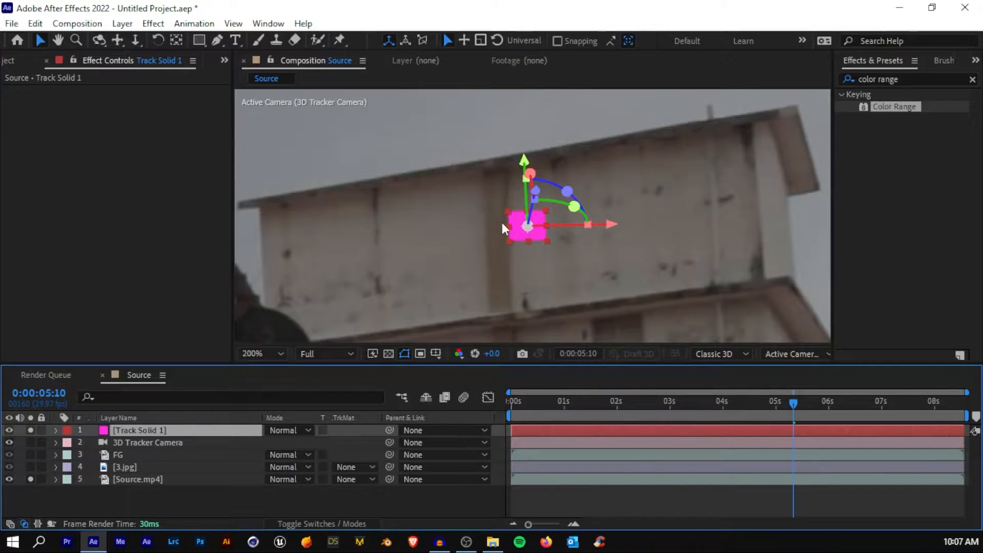
scroll(502, 226, down, 4)
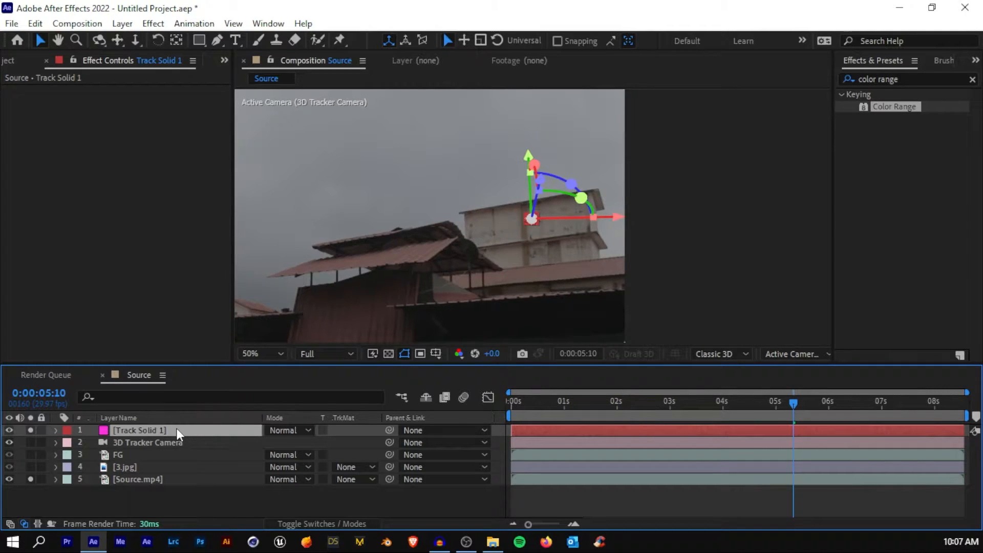
key(s)
drag(288, 443, 634, 381)
scroll(533, 241, up, 2)
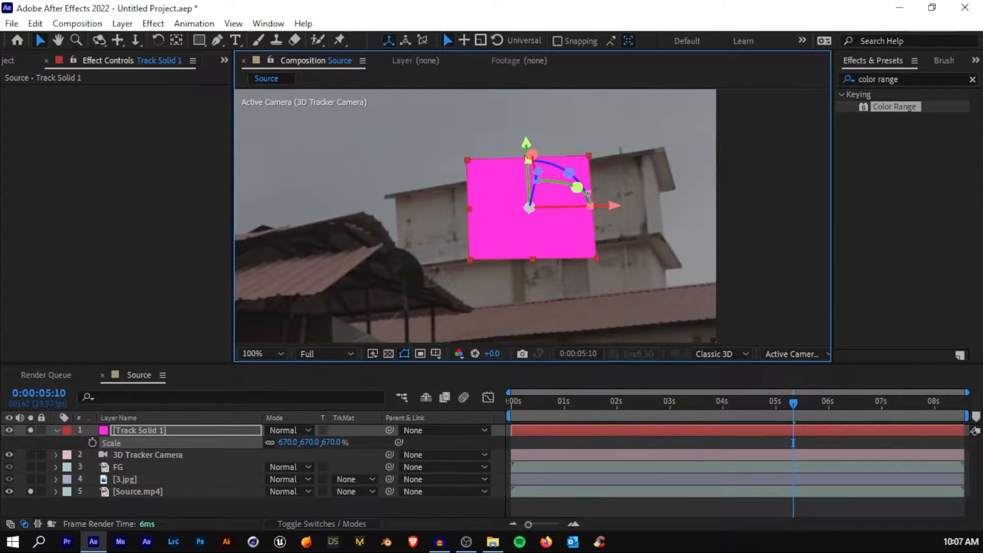
Rotate the track solid to line up with the building wall, with an orientation of about 34.9°, 32.5°, 354.0°
drag(533, 157, 534, 215)
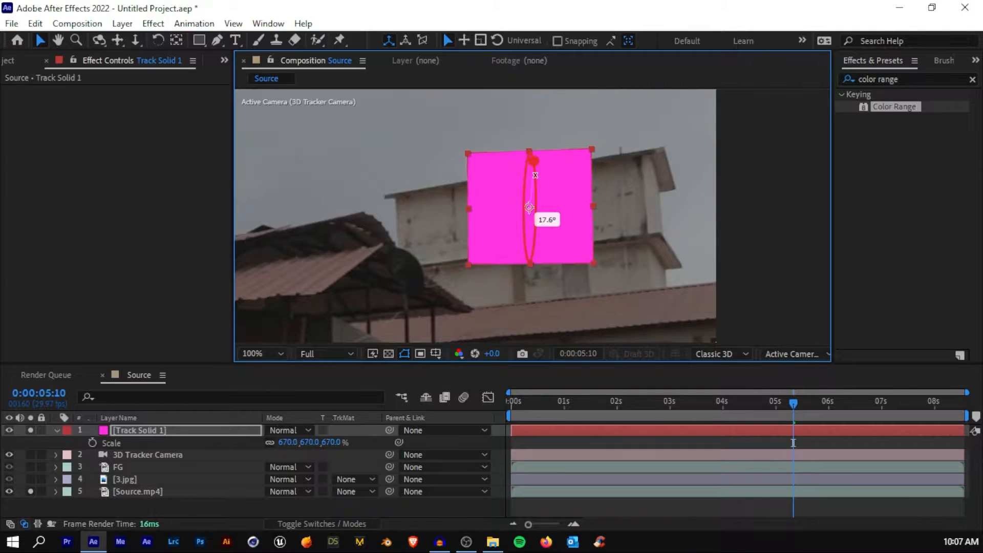
click(172, 429)
key(r)
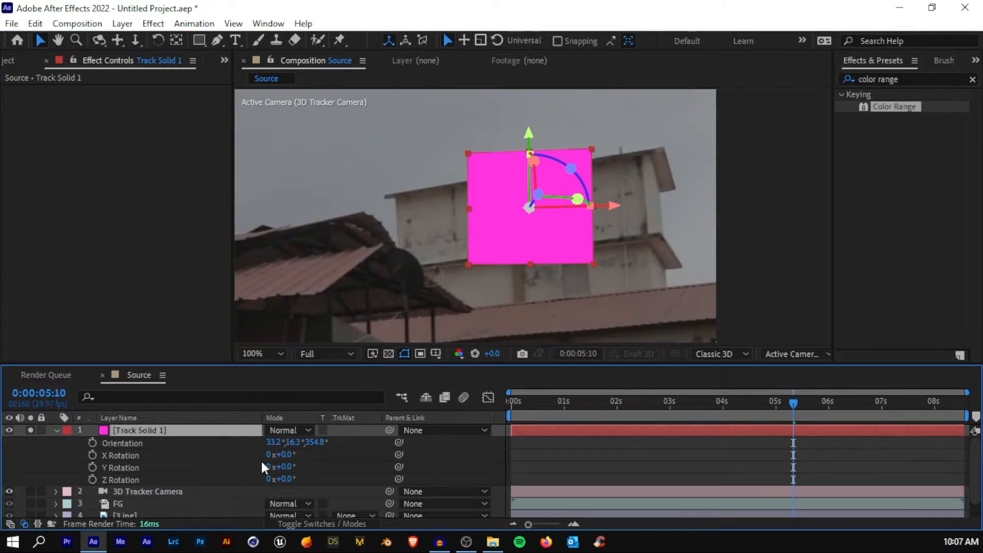
drag(556, 198, 543, 213)
Find the Grid effect and apply it to the Track Solid 1 layer
click(901, 79)
text(grid)
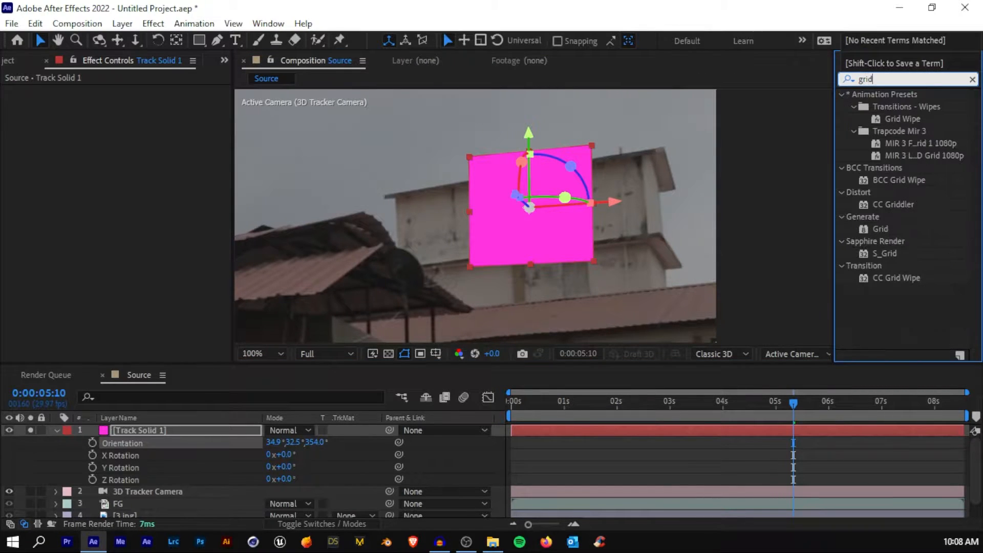
drag(860, 231, 560, 433)
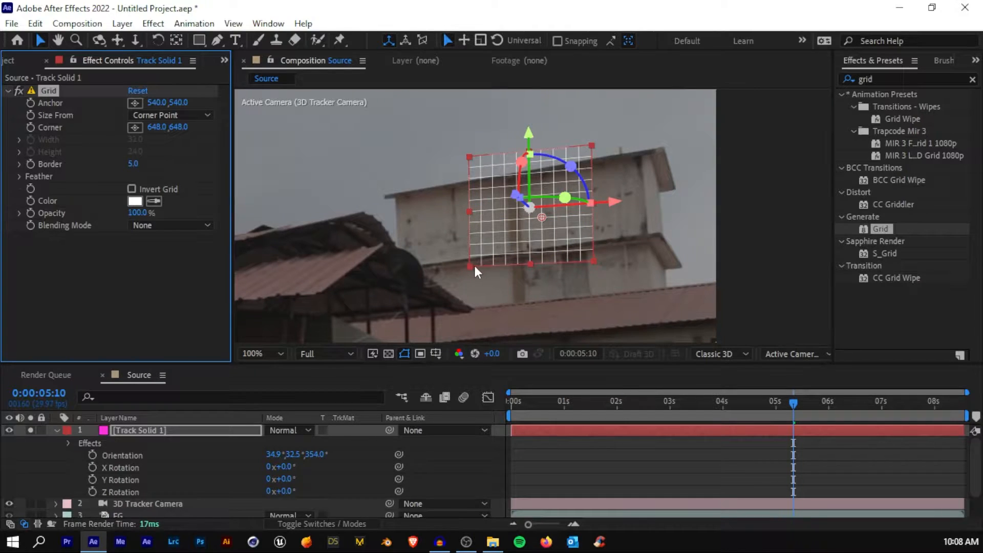
Enlarge the gridded track solid over the building wall and refine its orientation to about 36.1°, 38.5°, 351.1°
mouse_move(424, 291)
mouse_down()
mouse_move(403, 298)
mouse_move(410, 295)
mouse_up()
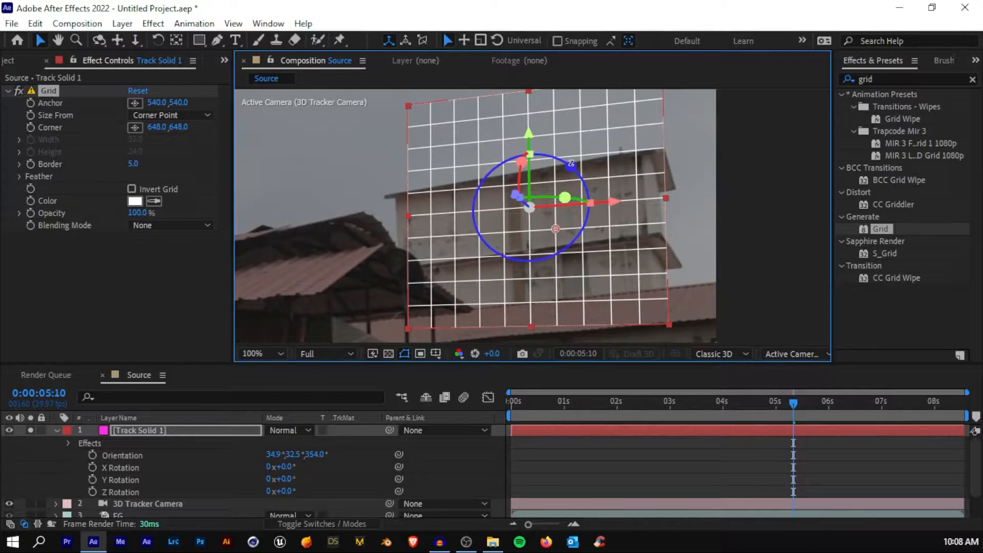
drag(554, 154, 553, 154)
drag(549, 197, 555, 198)
scroll(555, 200, down, 3)
click(564, 445)
click(261, 353)
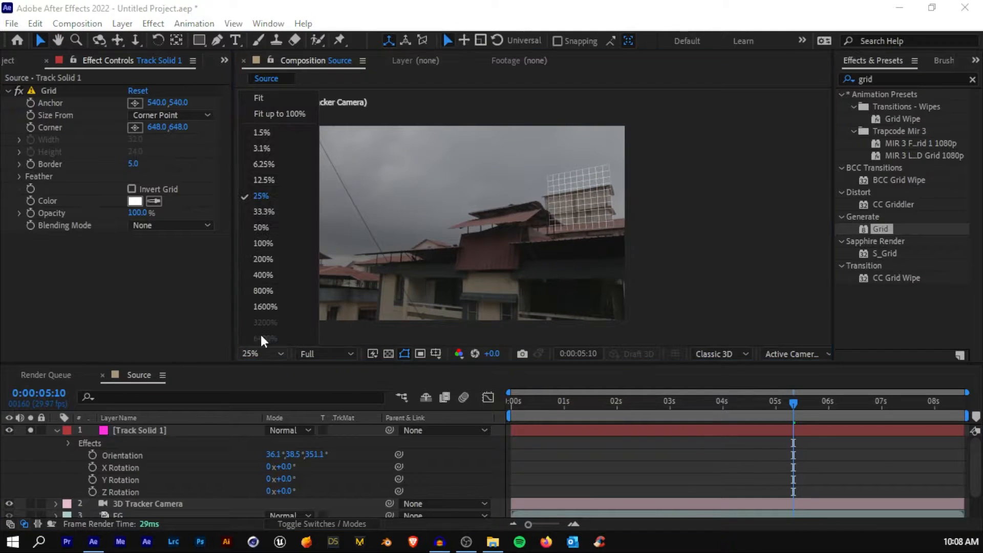
click(287, 99)
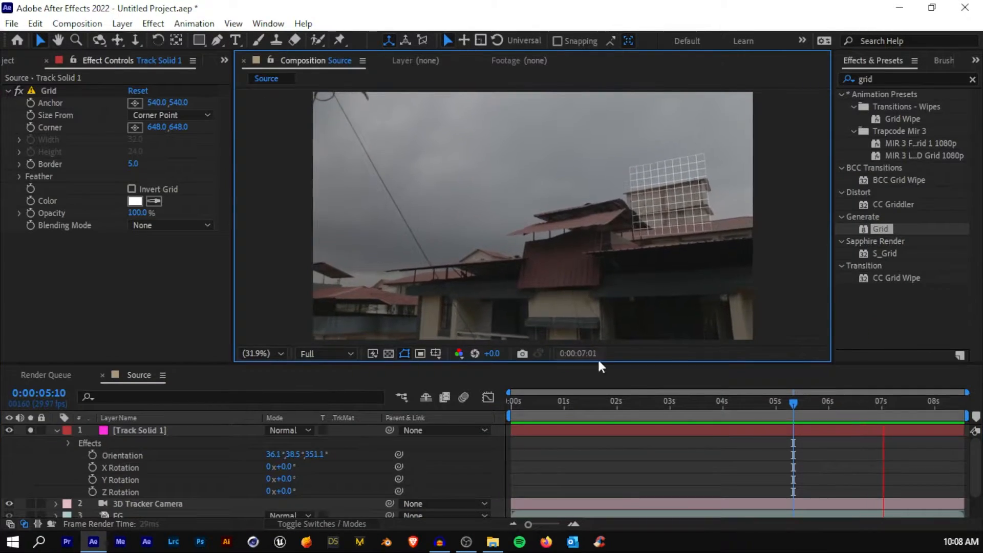
Examine the frame at 0:00:01:18 by maximizing the composition viewer and restoring it to normal size
click(597, 409)
key(grave)
key(grave)
key(grave)
key(grave)
key(grave)
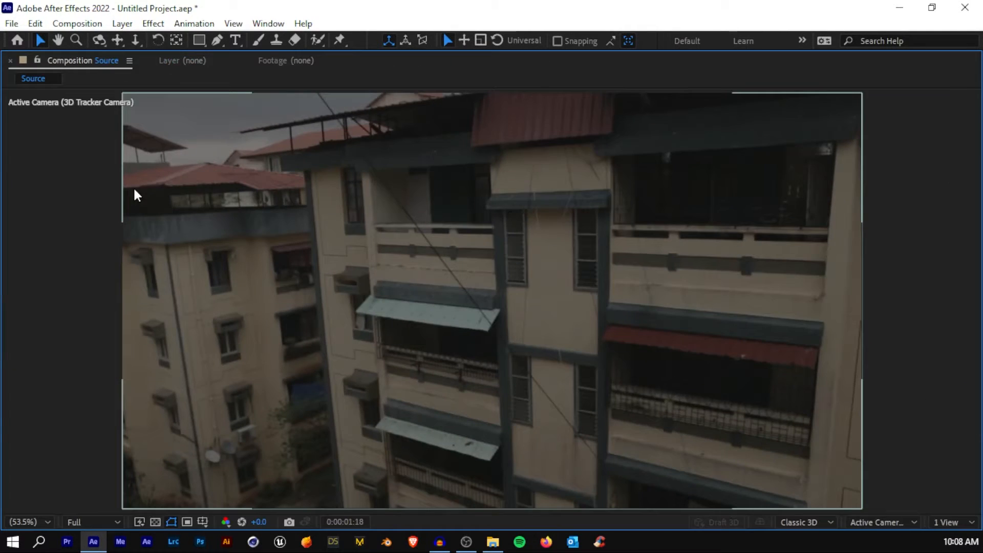
key(grave)
key(grave)
key(grave)
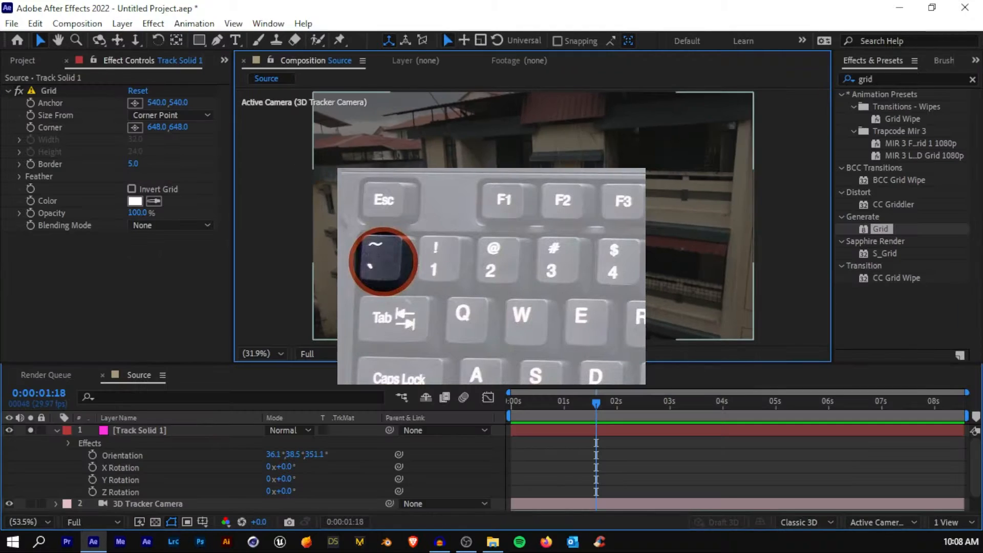
key(grave)
key(grave)
Move to 0:00:05:07, collapse the Track Solid 1 layer's properties and rename the layer to Sky Tracking Data
drag(667, 399, 789, 401)
click(57, 430)
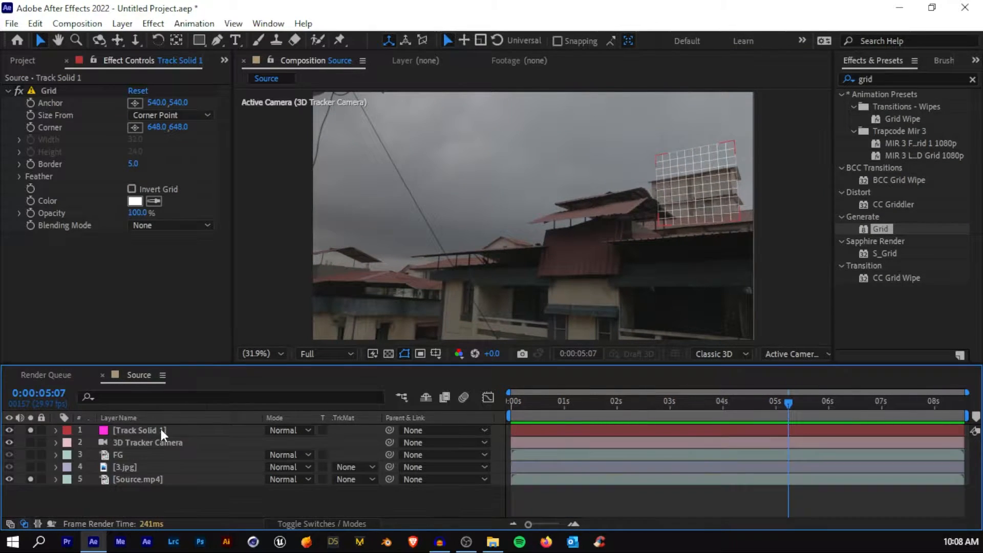
click(161, 429)
key(Return)
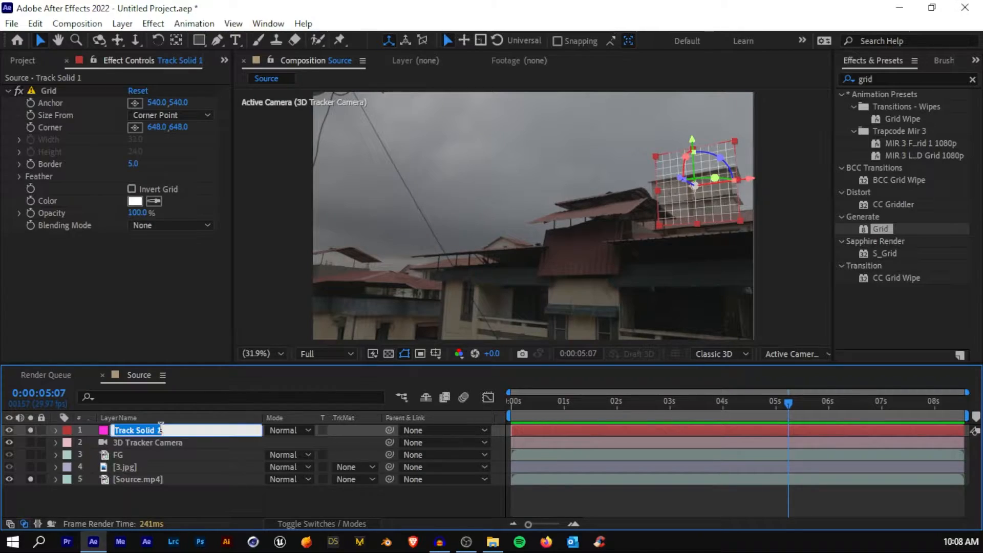
text(Shy D)
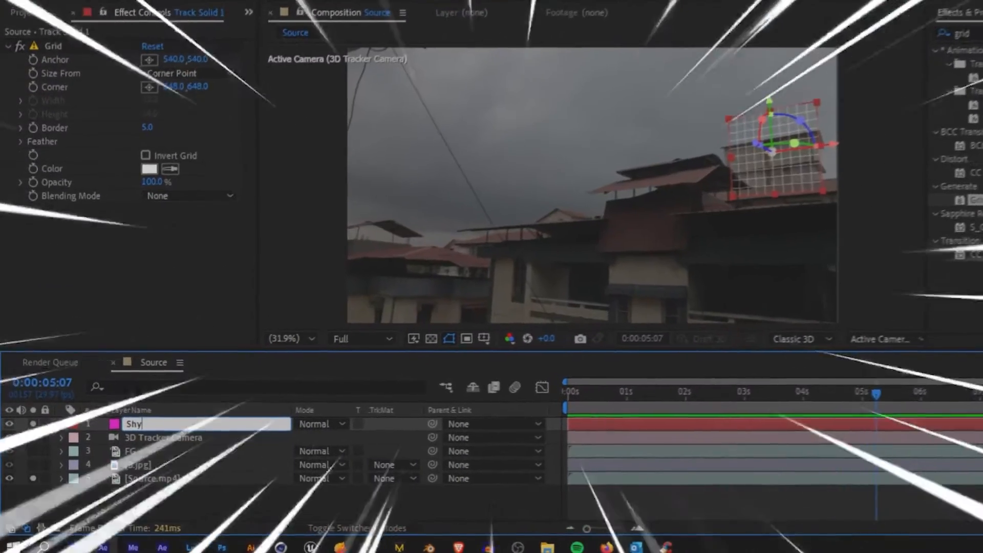
key(BackSpace)
text(Tra)
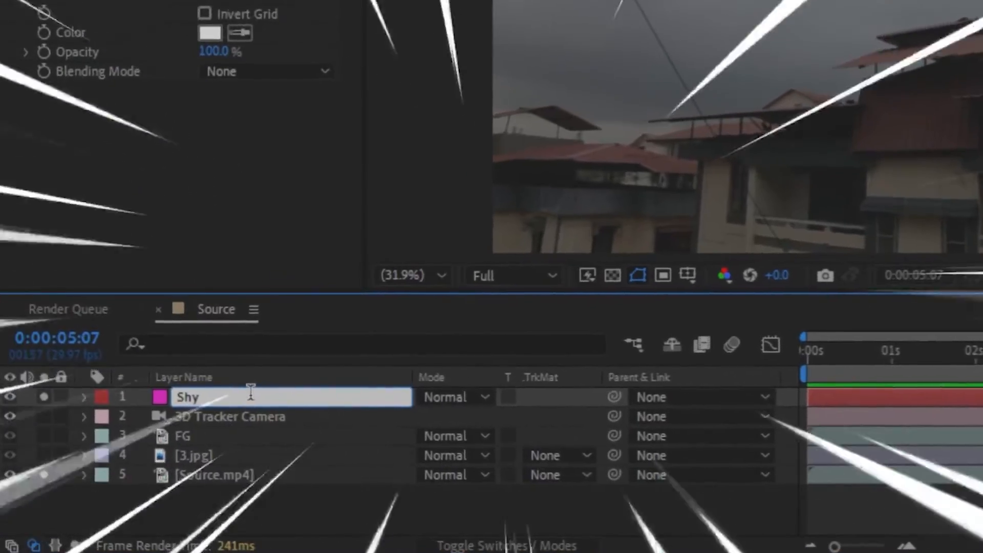
key(BackSpace)
key(BackSpace)
key(BackSpace)
key(BackSpace)
key(BackSpace)
key(BackSpace)
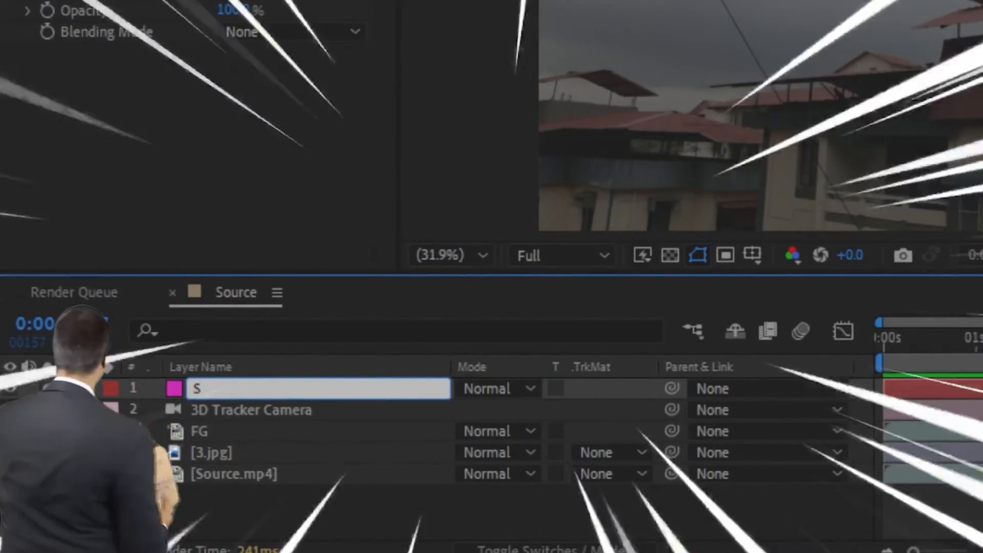
text(ky T)
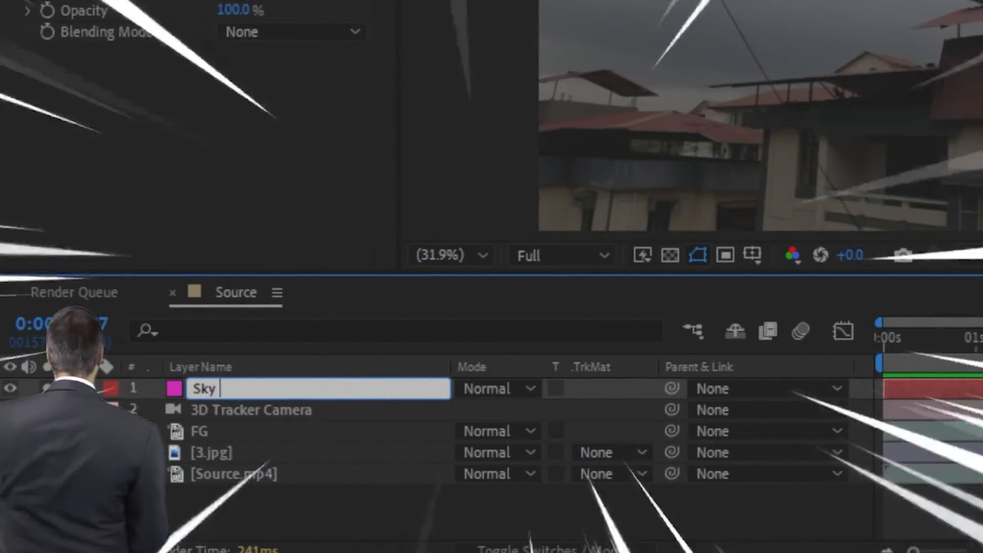
text(racv)
key(BackSpace)
text(king Data)
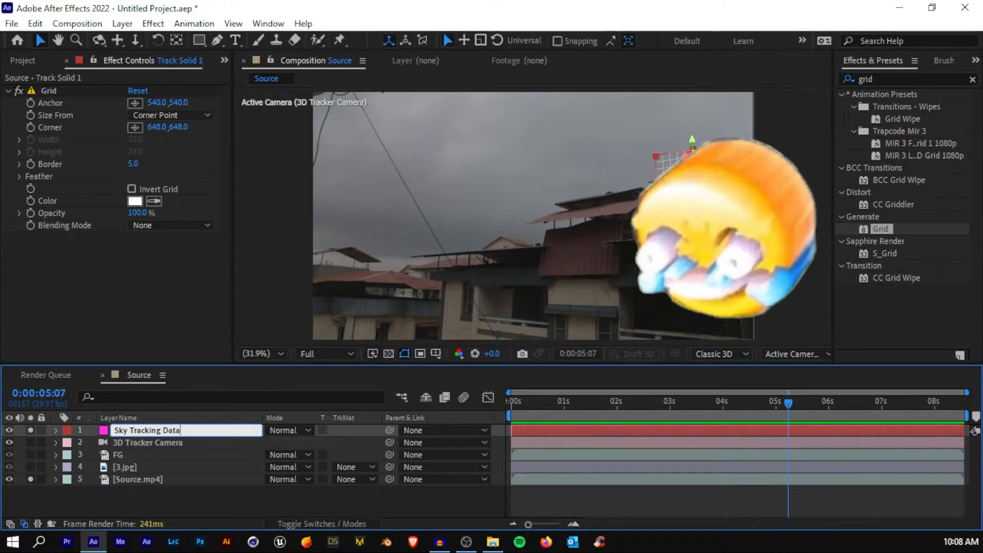
key(Return)
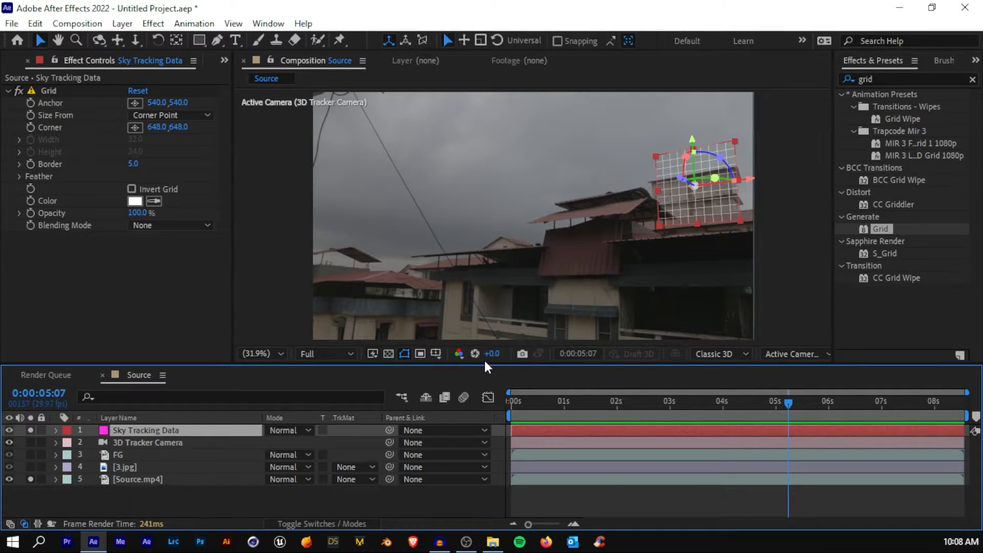
Hide the Sky Tracking Data layer and select the 3.jpg sky image layer
drag(484, 359, 484, 353)
click(126, 459)
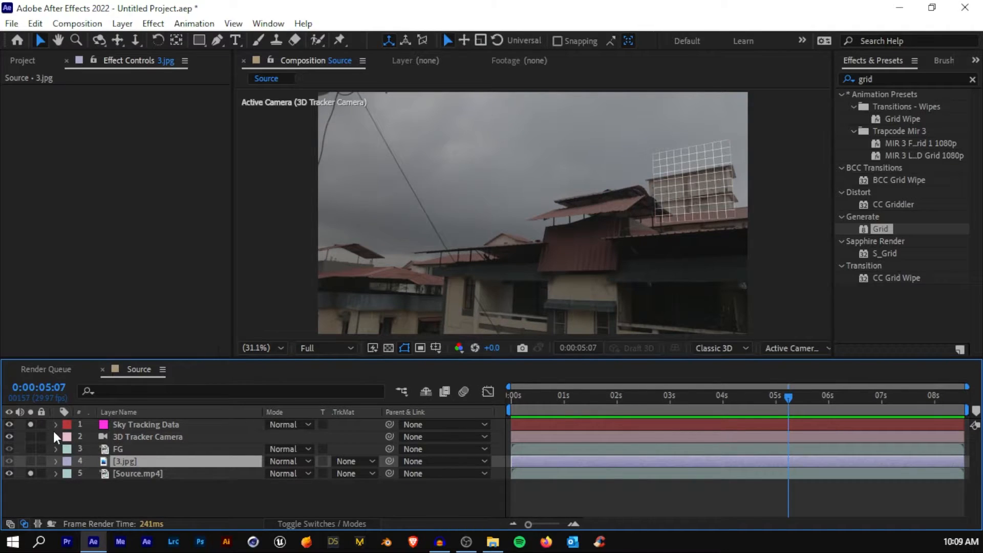
click(9, 424)
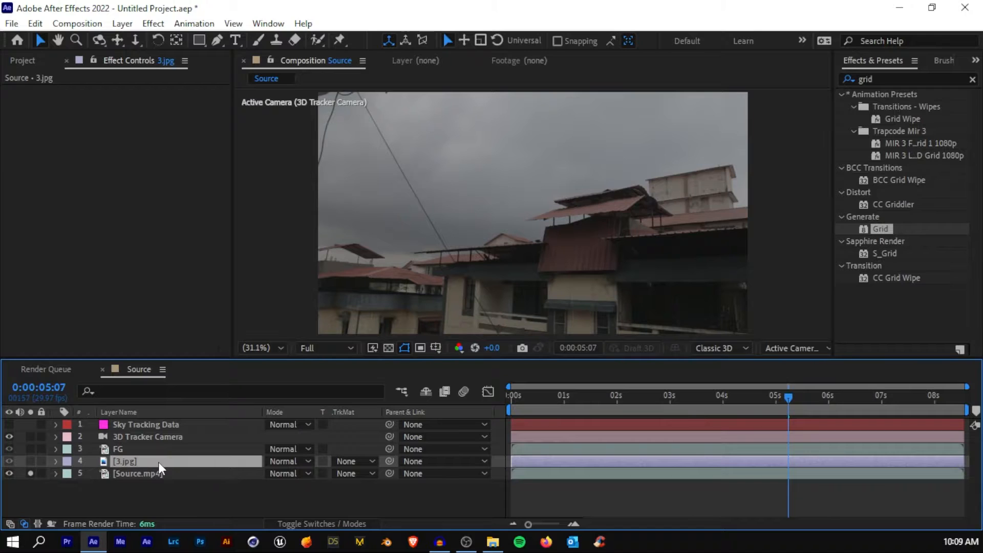
Display the layer switches in the timeline and make the 3.jpg layer a 3D layer
click(284, 519)
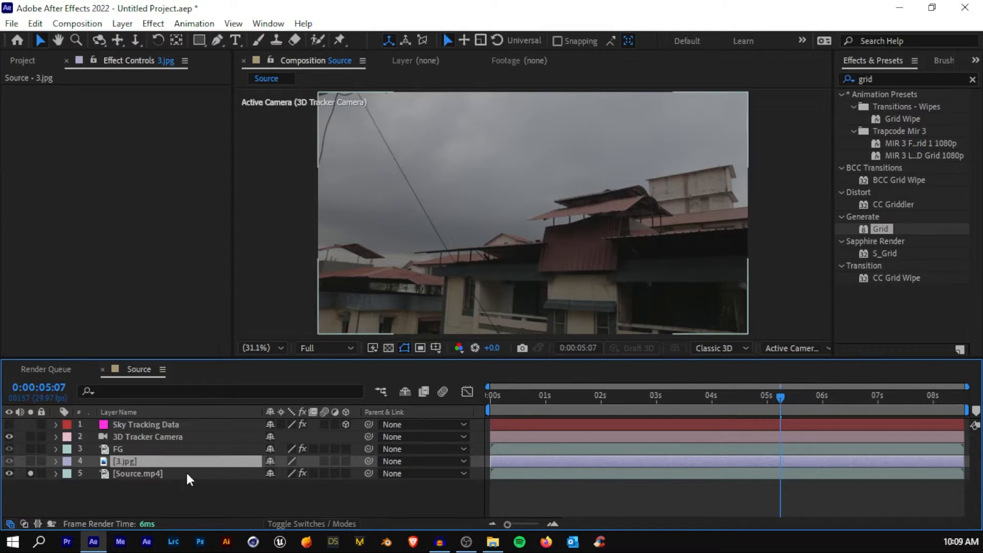
key(F4)
key(F4)
key(F4)
key(F4)
key(F4)
key(F4)
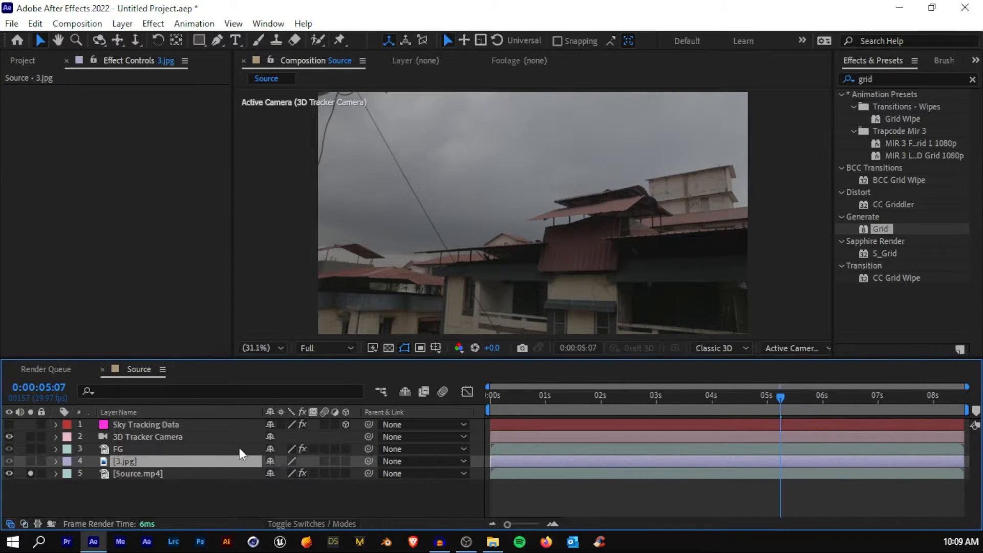
click(318, 527)
click(317, 524)
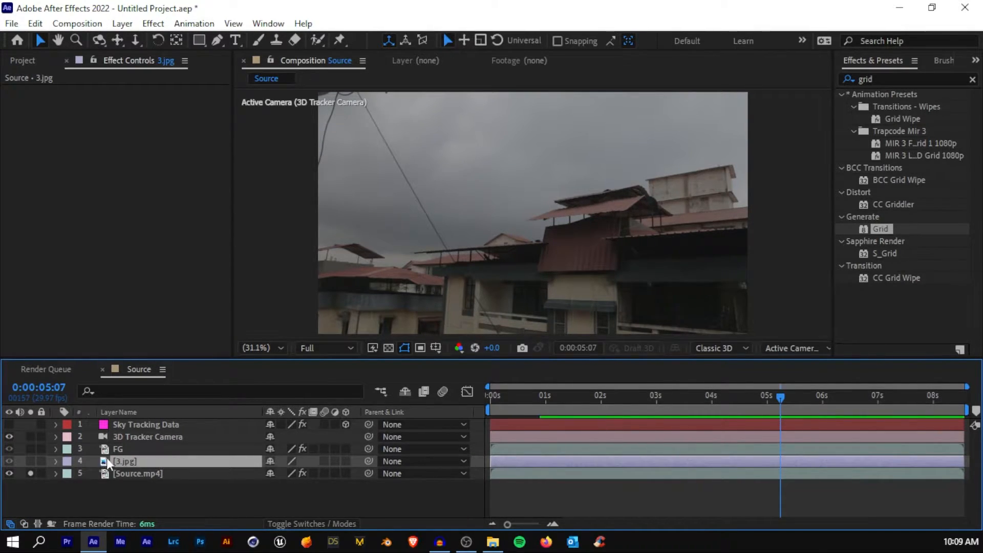
click(346, 461)
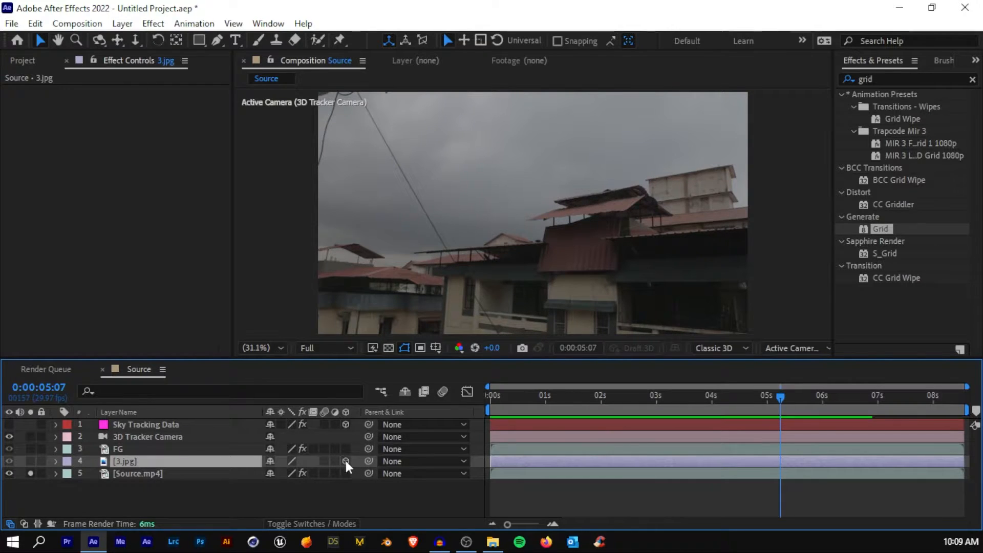
Turn off solo on the Source.mp4 layer and move the playhead to 0:00:03:02
mouse_move(707, 403)
mouse_down()
mouse_move(609, 406)
mouse_move(699, 402)
mouse_up()
click(30, 473)
click(696, 406)
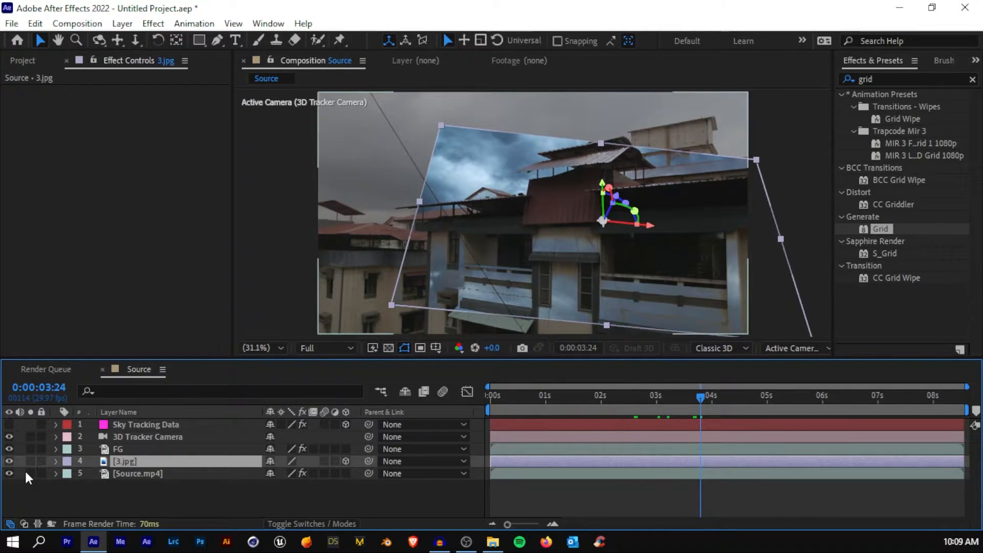
click(660, 397)
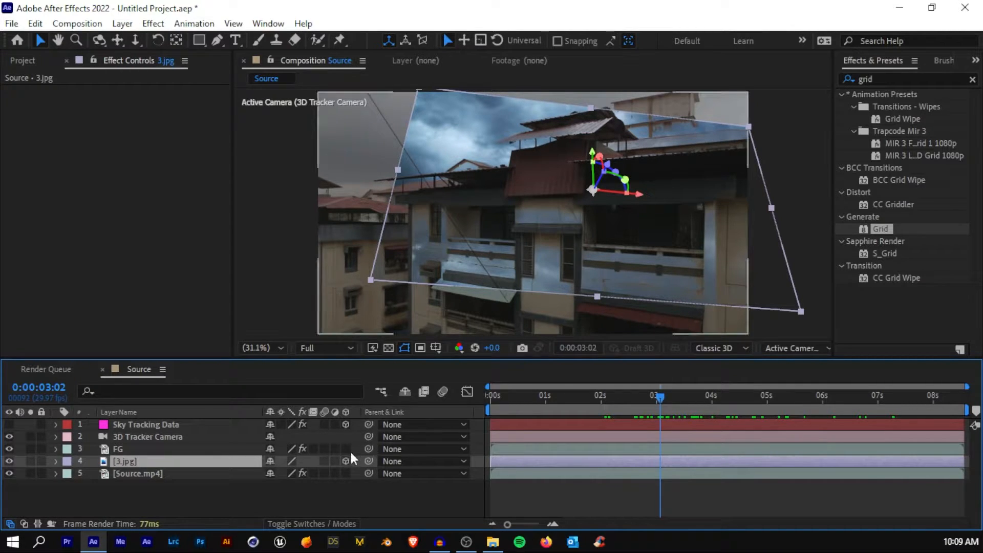
Parent the 3.jpg layer to Sky Tracking Data, snapping it onto the solid's position, and move to 0:00:04:15
drag(368, 461, 137, 424)
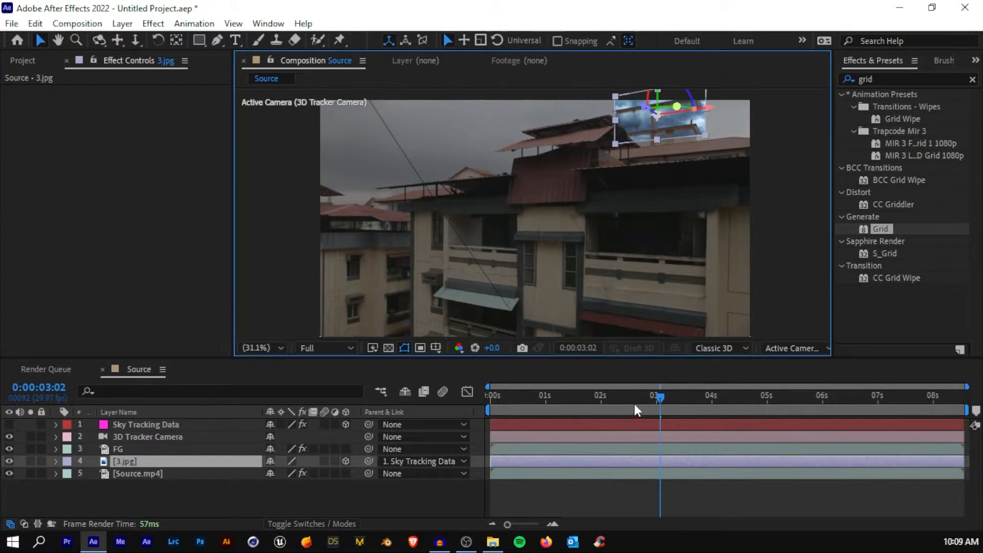
drag(681, 402, 929, 395)
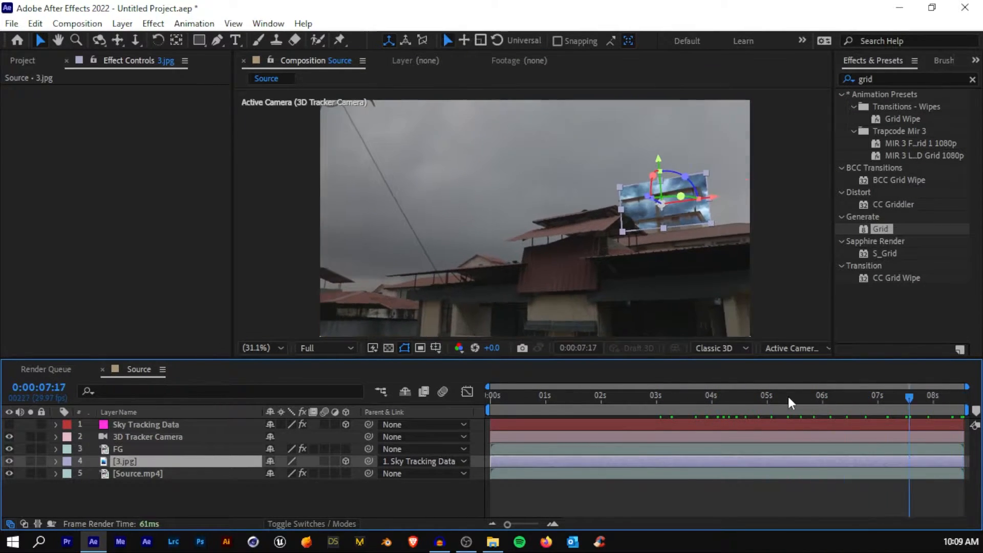
click(738, 398)
Enlarge the 3.jpg layer and shift it to cover the sky area behind the buildings
click(643, 183)
drag(643, 180, 503, 202)
drag(673, 175, 526, 184)
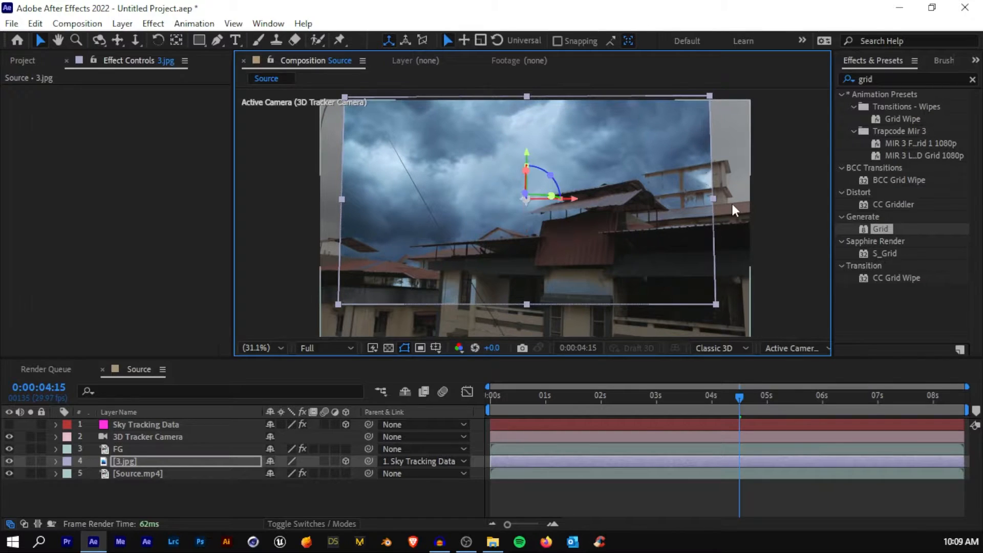
drag(713, 198, 761, 198)
Adjust the 3.jpg layer's size at 0:00:03:07 so its side edge extends beyond the video frame
drag(732, 395, 670, 397)
drag(727, 135, 435, 230)
scroll(726, 152, up, 1)
scroll(694, 169, up, 2)
scroll(583, 187, down, 1)
drag(552, 203, 627, 196)
drag(388, 190, 401, 190)
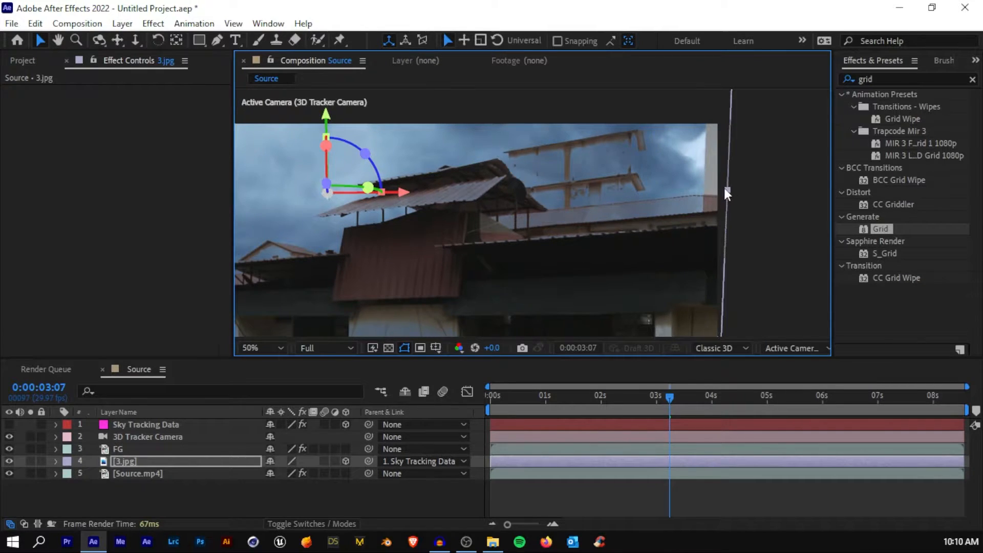
Check the sky's coverage across the shot and widen the 3.jpg layer slightly at 0:00:07:09
scroll(726, 188, down, 2)
drag(560, 210, 649, 174)
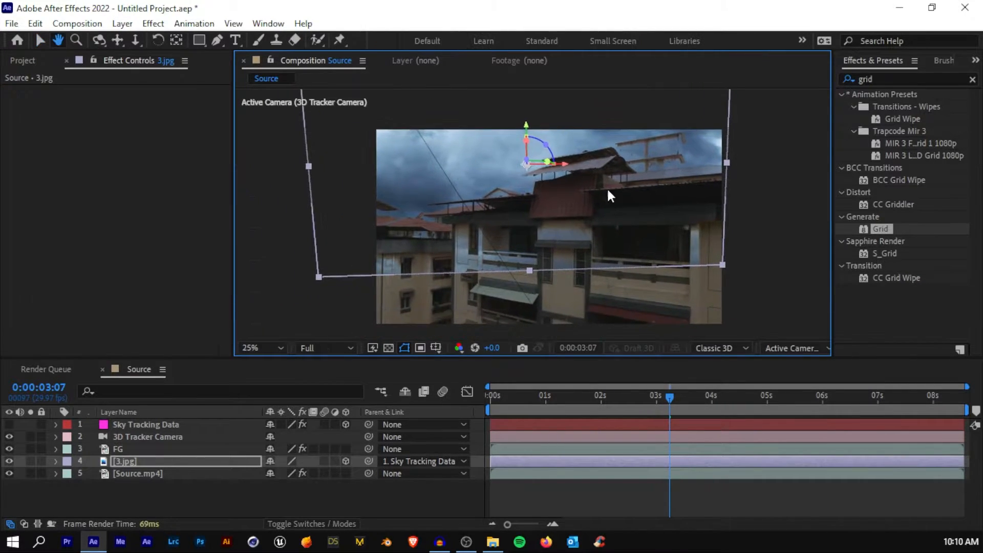
click(266, 348)
click(269, 94)
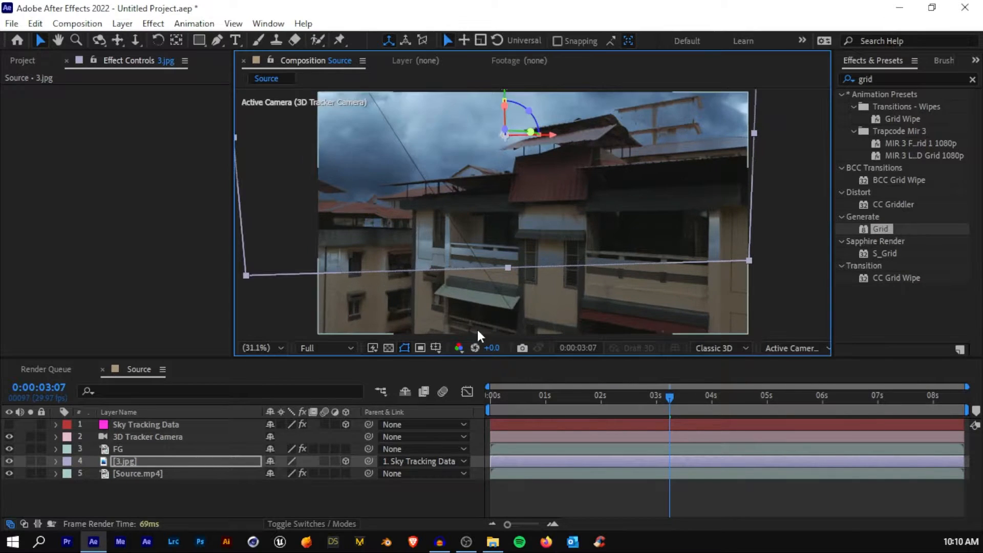
drag(465, 356, 465, 393)
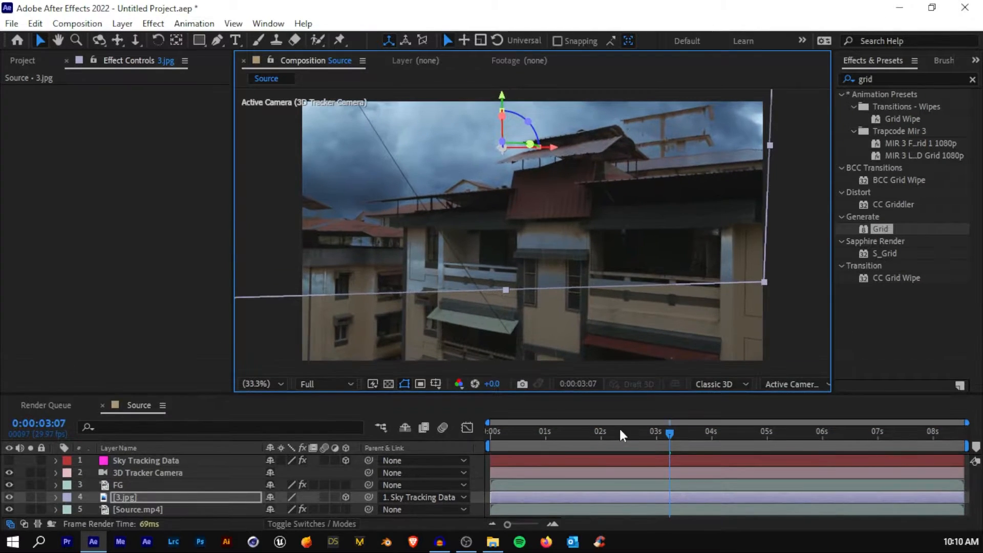
drag(570, 435, 480, 437)
drag(537, 436, 895, 438)
drag(771, 195, 778, 195)
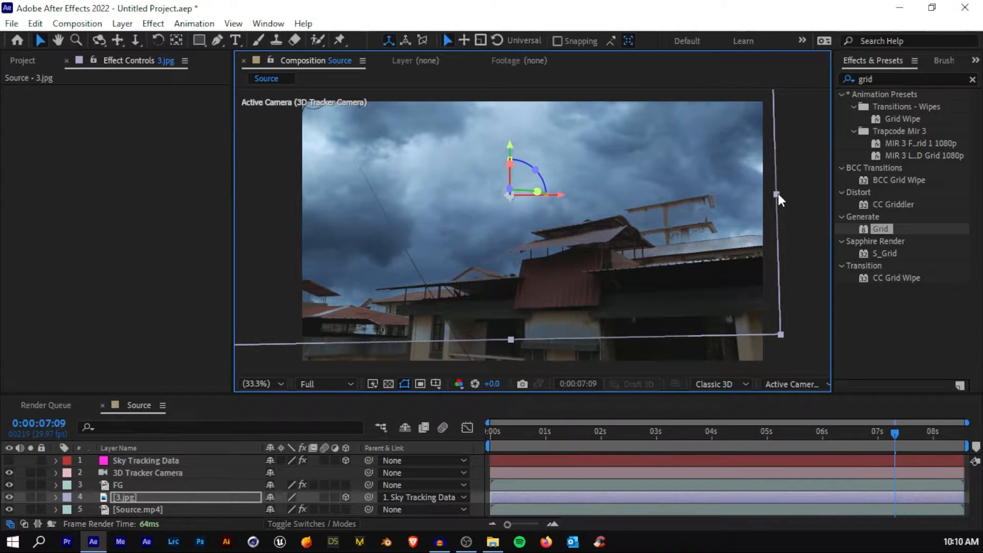
drag(181, 395, 181, 367)
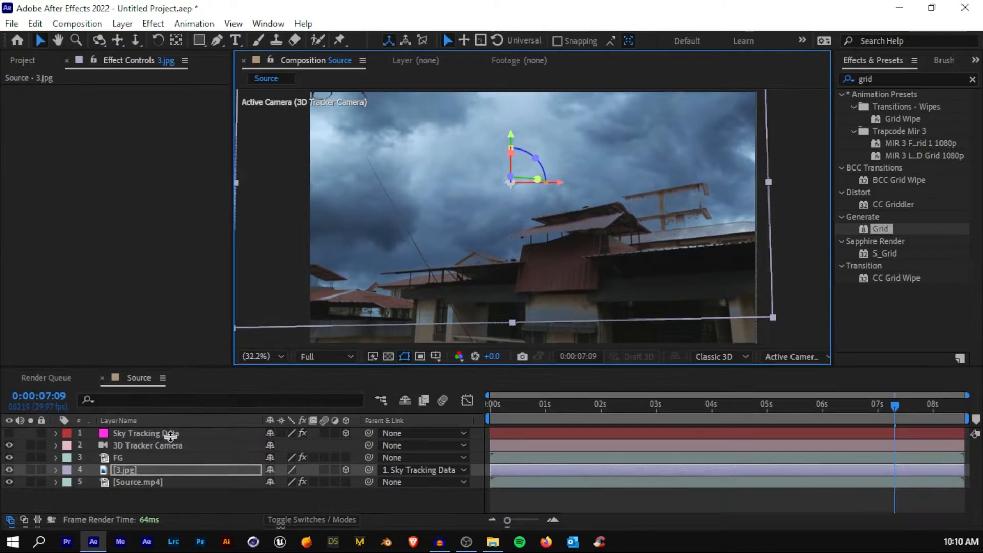
Rename the 3.jpg layer to Sky
click(148, 469)
key(Return)
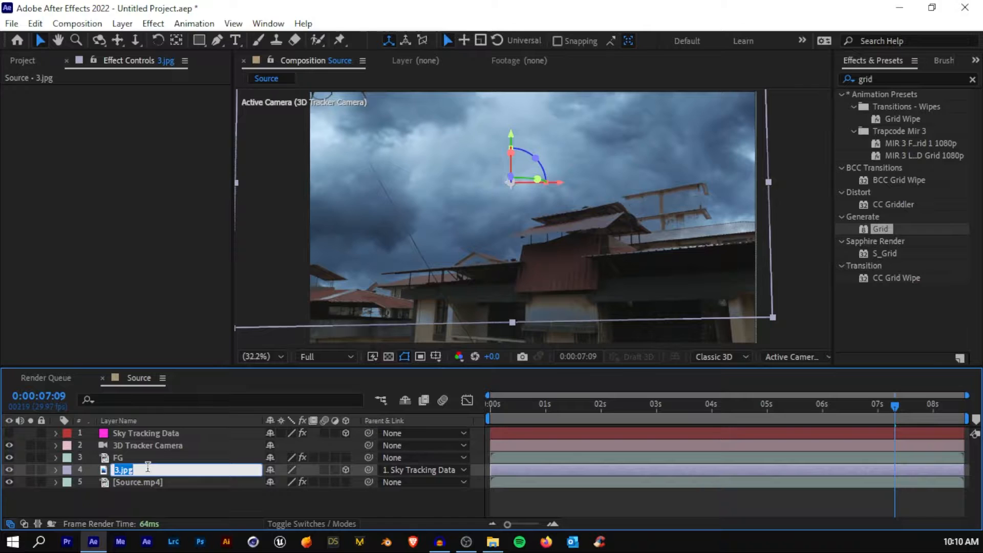
text(Sky)
key(Return)
Pre-compose the Sky layer as Sky, leaving all attributes in Source, and move the playhead to 0:00:03:29
right_click(148, 469)
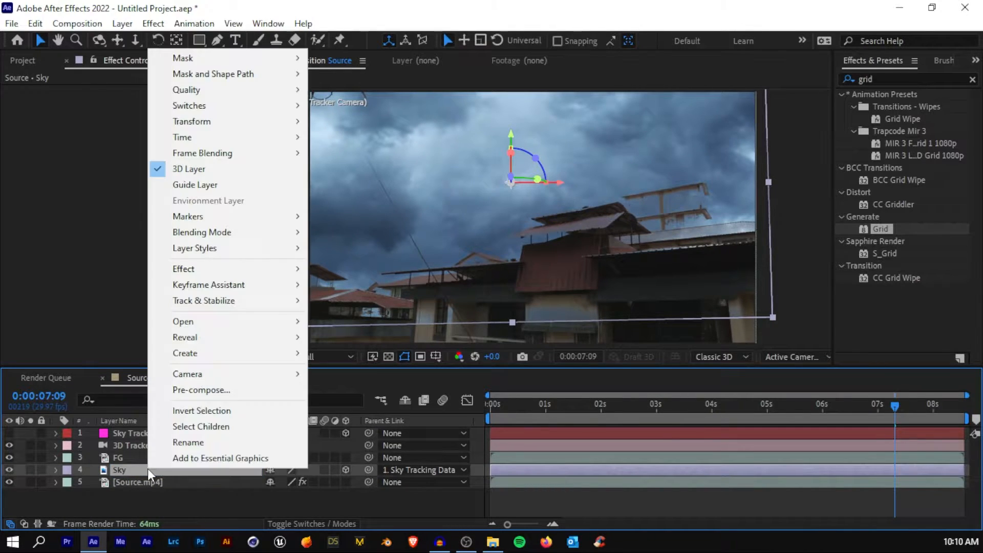
click(202, 392)
click(227, 128)
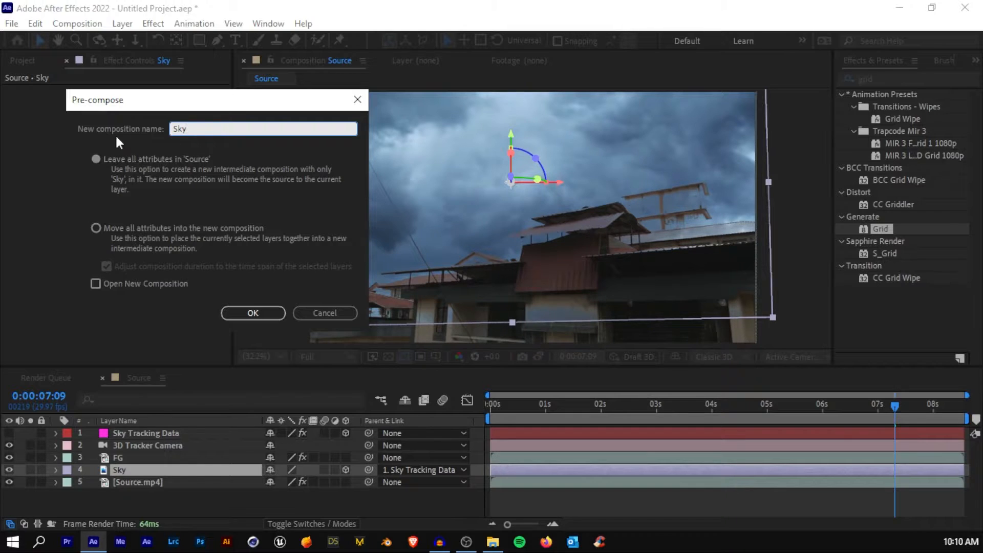
click(254, 317)
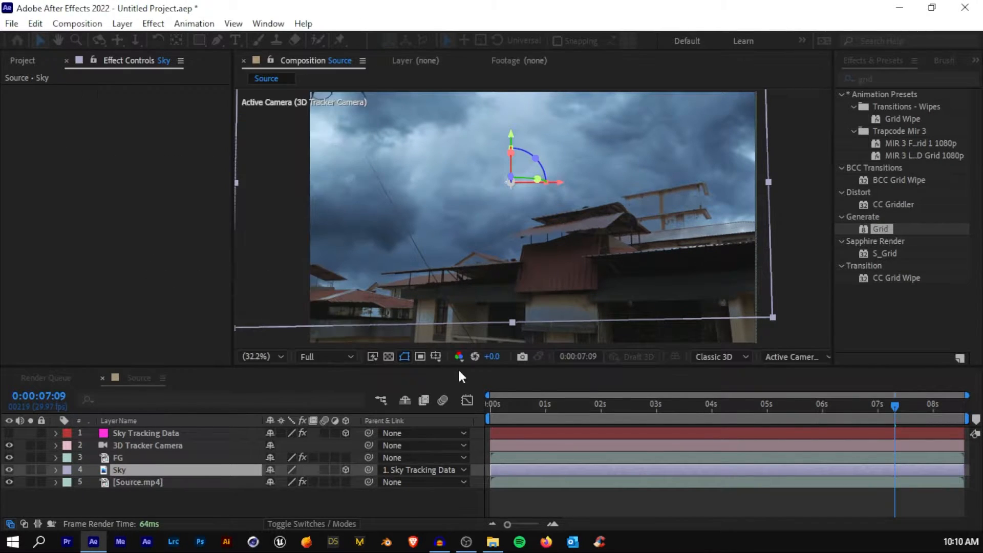
drag(559, 401, 710, 404)
drag(580, 217, 582, 225)
key(v)
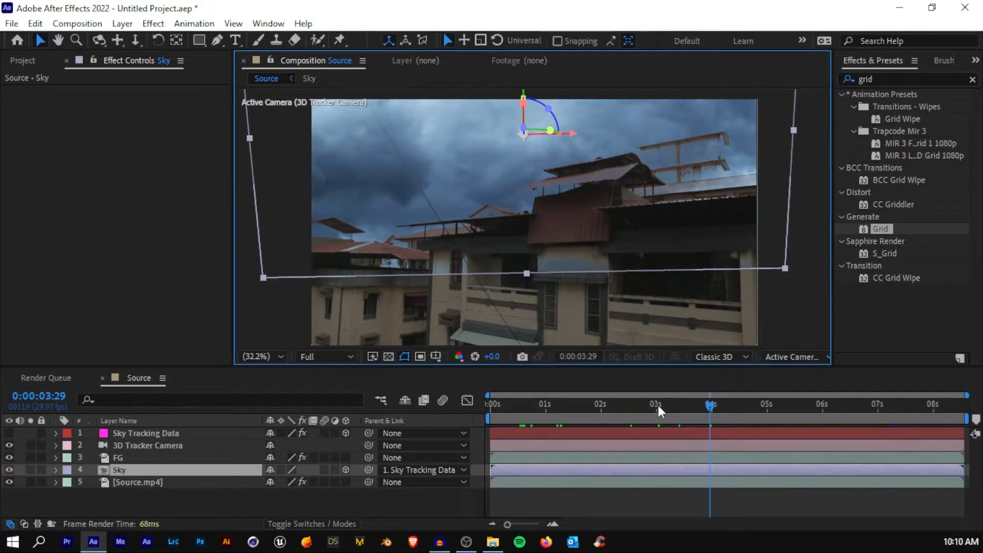
Check the sky in Source at about 0:00:05:13 and inspect the contents of the Sky pre-composition
drag(709, 407, 791, 408)
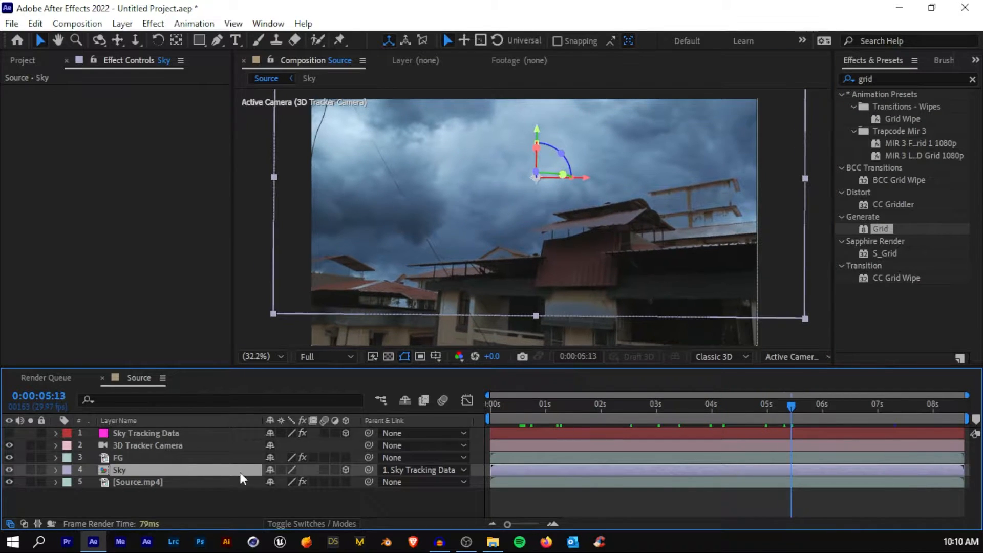
double_click(206, 471)
drag(548, 406, 797, 428)
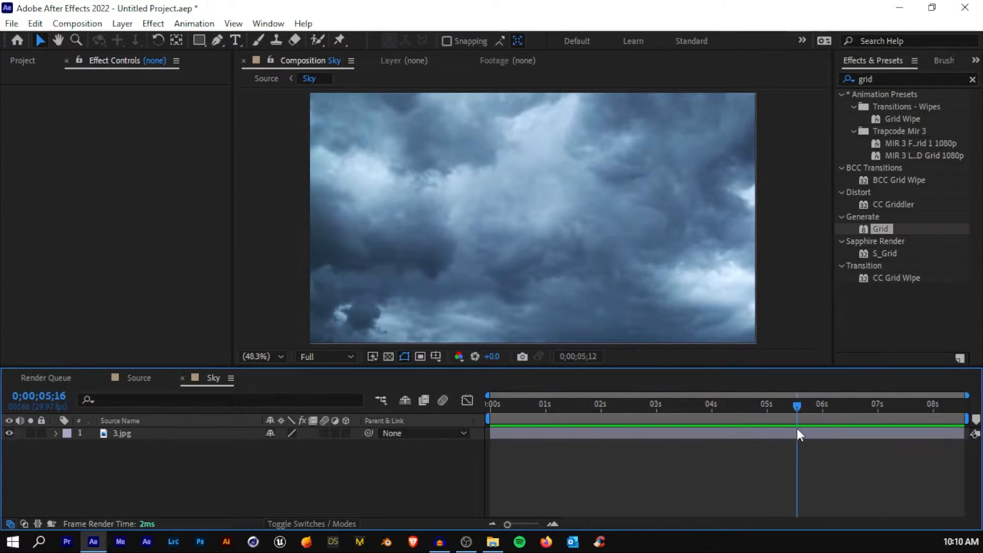
click(591, 436)
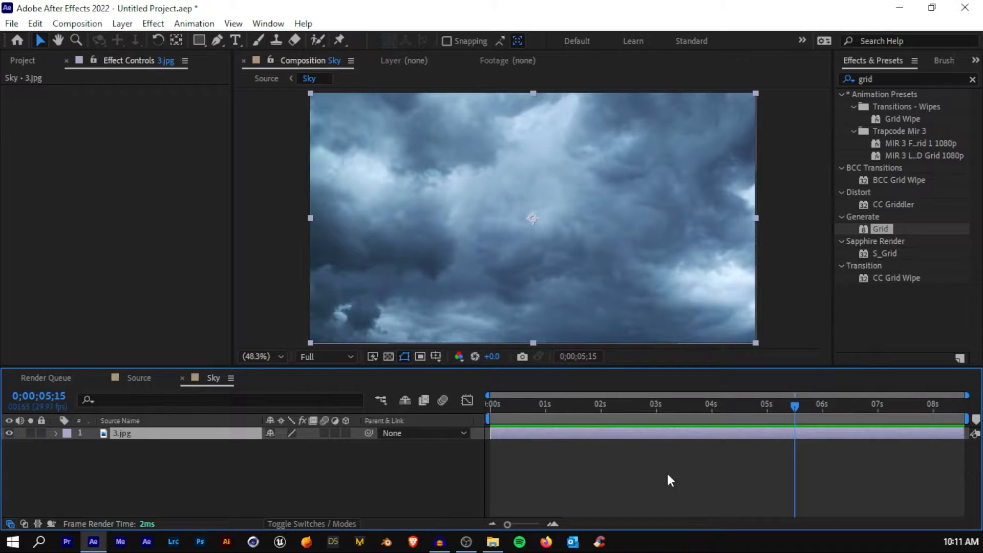
click(139, 378)
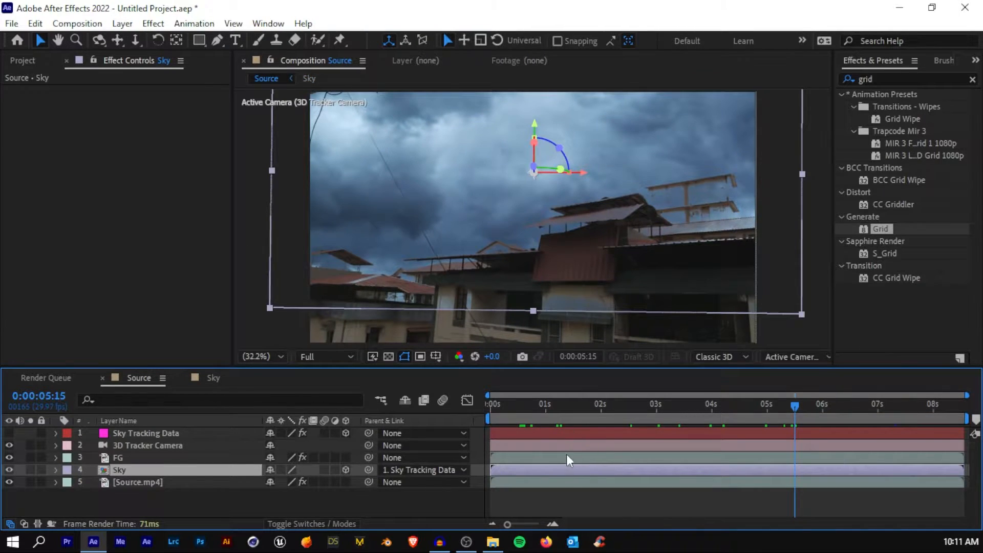
Open the Sky pre-composition and place the stormclouds-overlay-1.mp4 footage above the 3.jpg layer
double_click(550, 467)
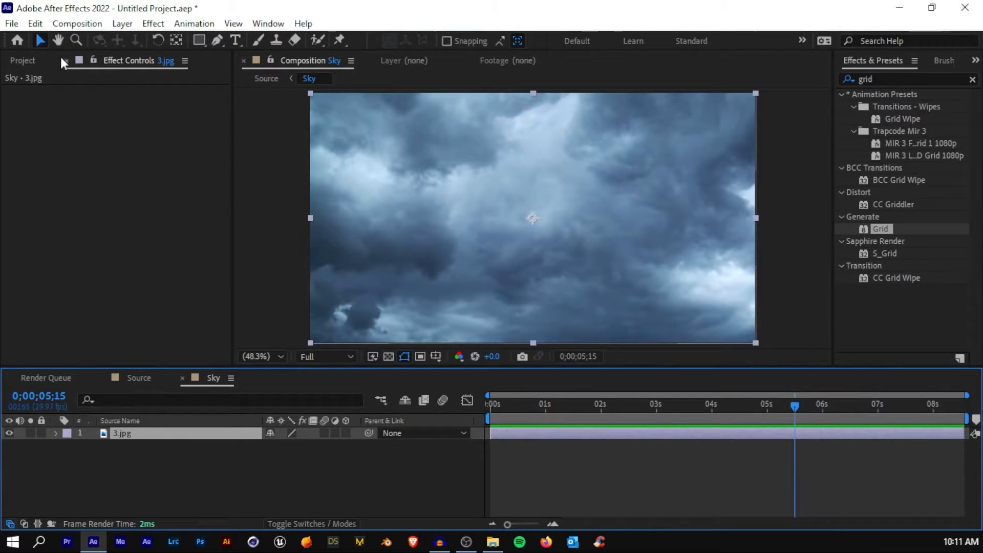
click(23, 64)
click(65, 258)
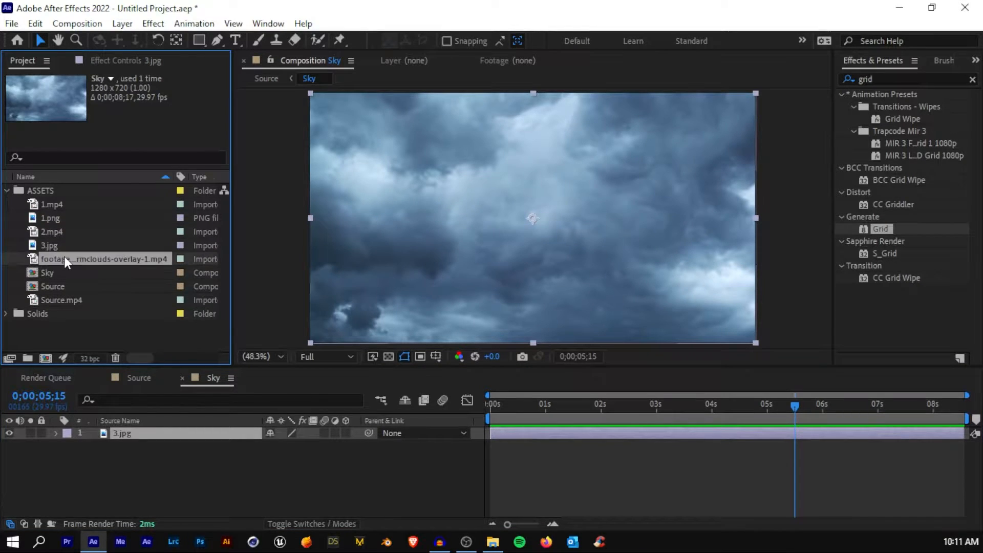
drag(122, 269, 149, 429)
mouse_move(542, 420)
mouse_down()
mouse_move(489, 418)
mouse_move(530, 418)
mouse_up()
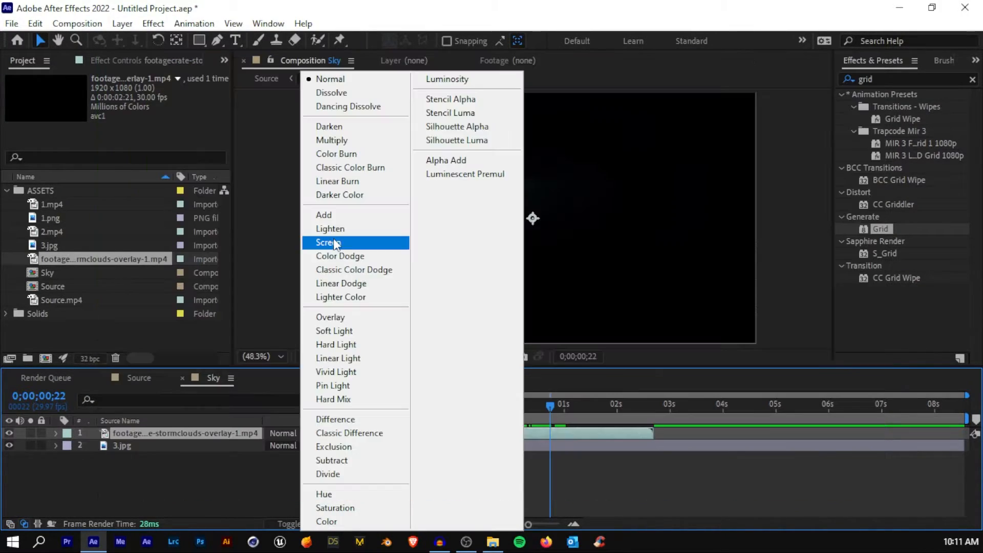
Set the storm clouds overlay's blending mode to Screen and move it toward the upper left of the sky
click(329, 244)
drag(517, 418, 505, 359)
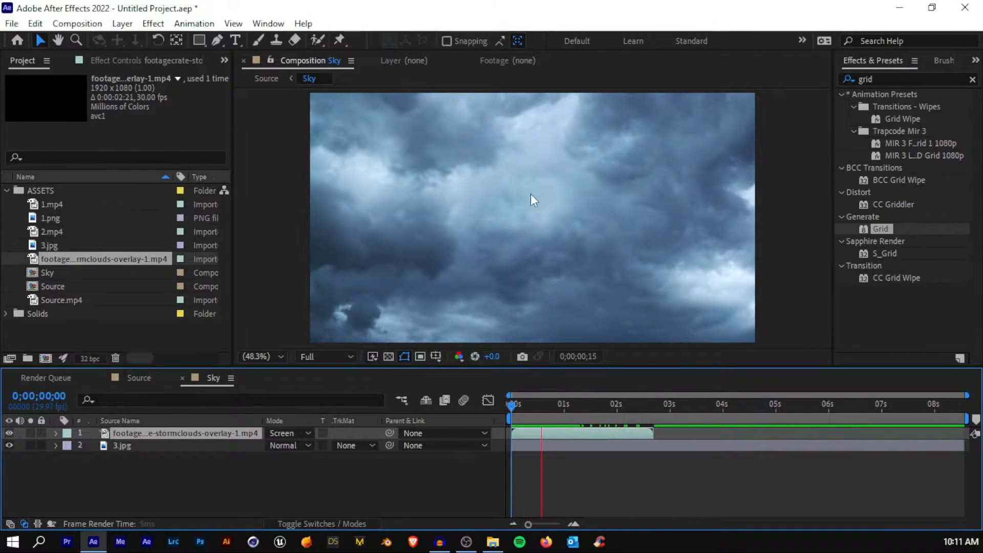
drag(567, 404, 548, 415)
drag(552, 223, 440, 183)
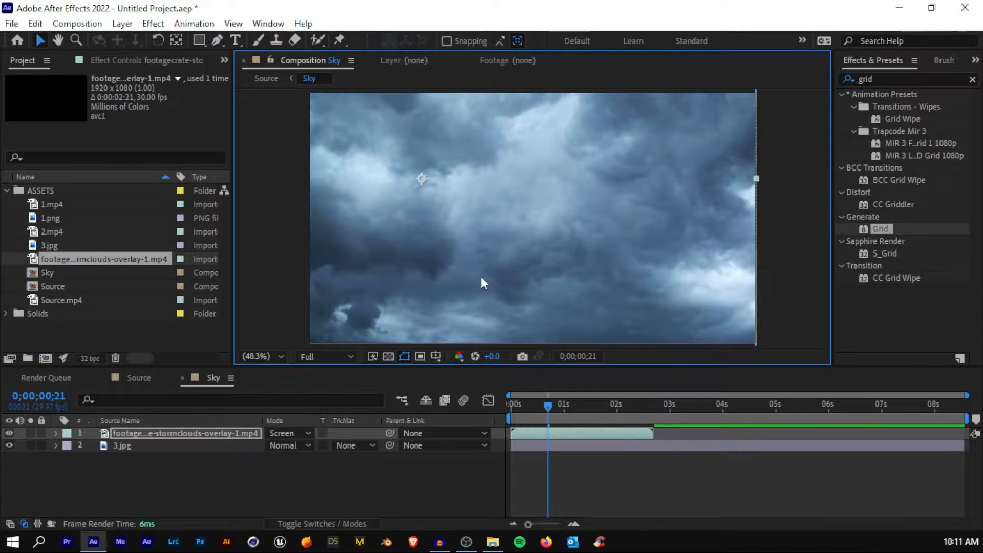
Duplicate the overlay, move the copy to the lower right, rotate it 64°, and start it slightly before the 1-second mark
key(ctrl+d)
drag(544, 243, 673, 278)
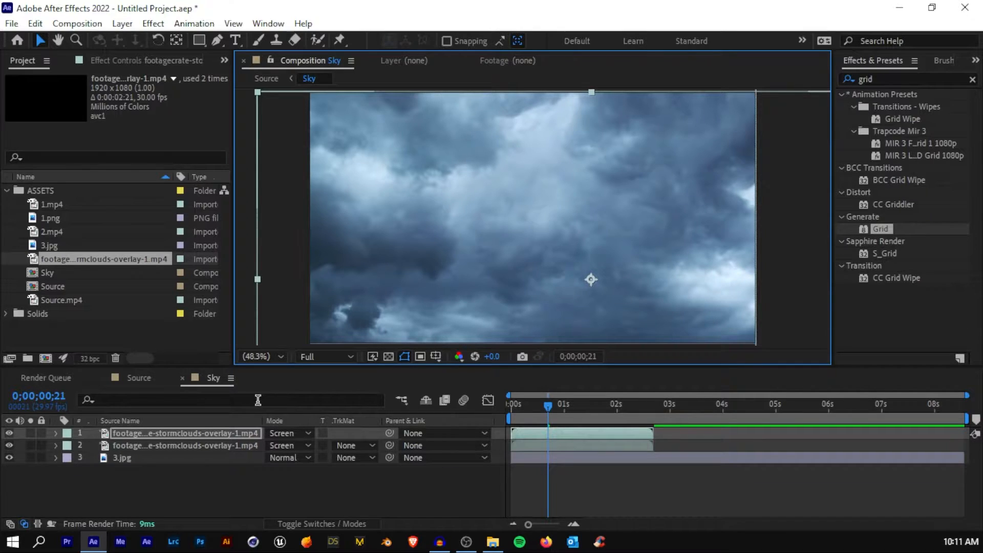
key(r)
drag(289, 447, 608, 268)
drag(545, 435, 662, 433)
Duplicate the rotated overlay with a start at about 2.3 seconds, rotate the copy nearly level, and move it to the lower left of the sky
key(ctrl+d)
drag(565, 402, 683, 405)
scroll(636, 235, down, 3)
scroll(608, 204, up, 1)
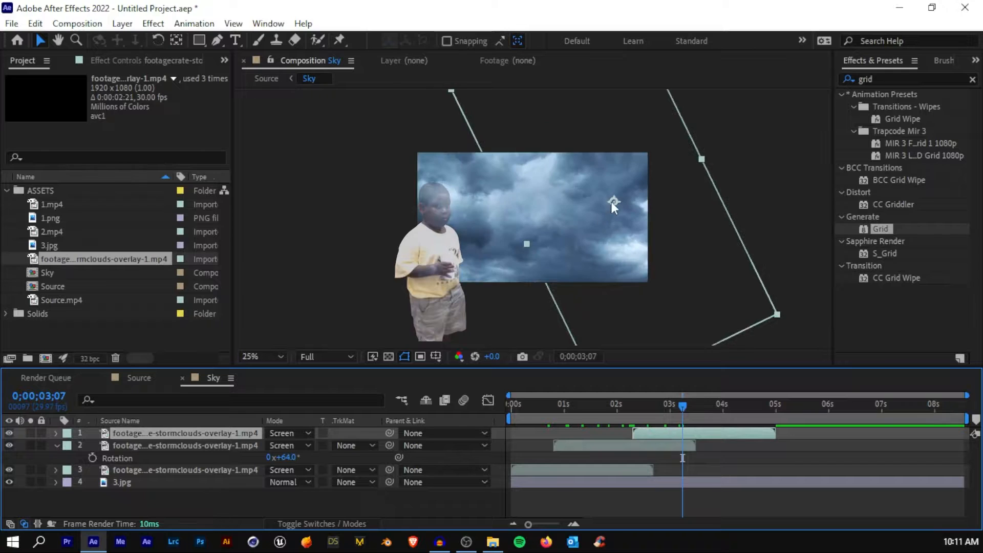
key(w)
drag(495, 326, 588, 311)
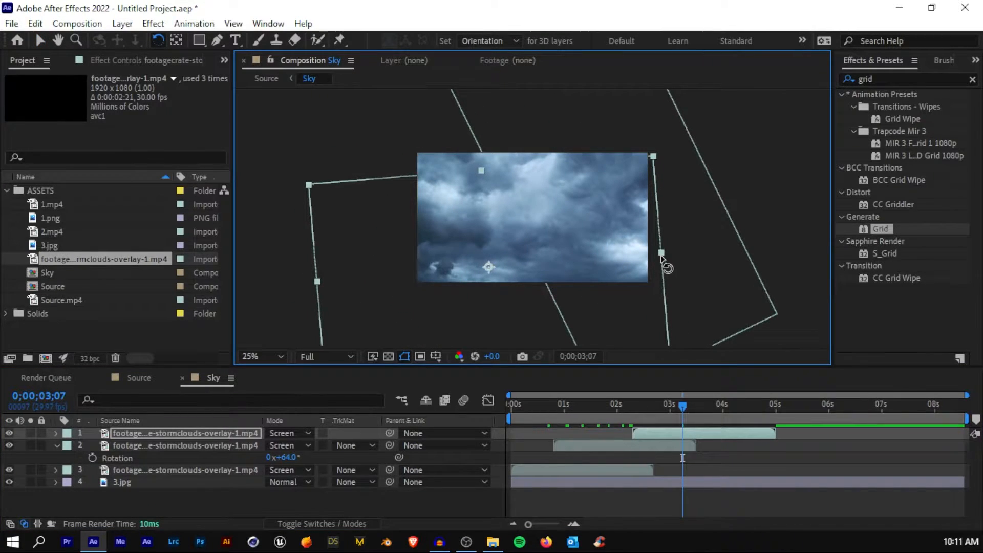
key(v)
drag(659, 252, 627, 255)
scroll(530, 269, up, 2)
drag(519, 296, 488, 286)
Duplicate the nearly level overlay, start the copy at about 4 seconds, and move it toward the upper right of the sky
drag(684, 433, 770, 437)
key(ctrl+d)
drag(697, 404, 773, 410)
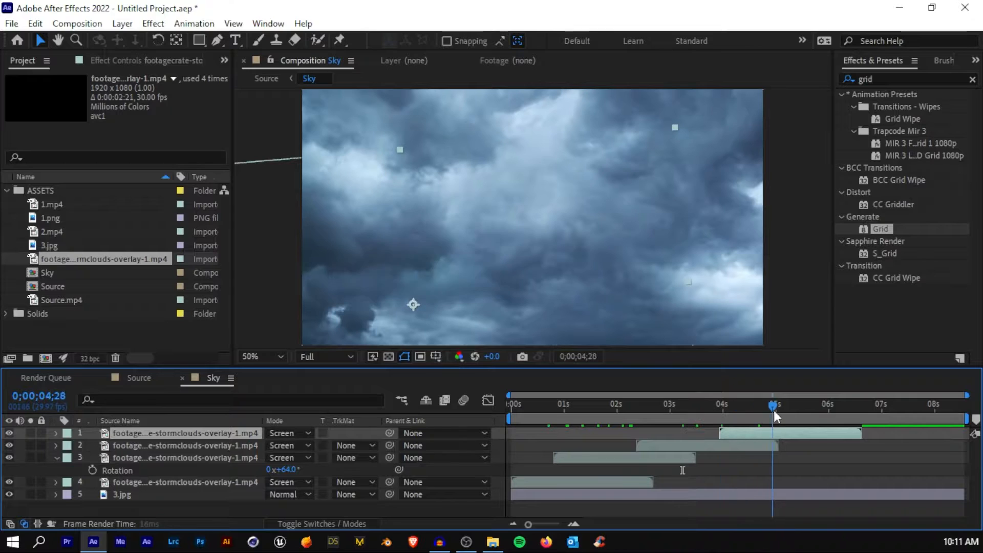
scroll(524, 189, down, 2)
drag(545, 218, 659, 176)
Play back the Sky pre-composition and the Source composition to review the timing and placement of the lightning overlays
drag(598, 405, 414, 408)
key(space)
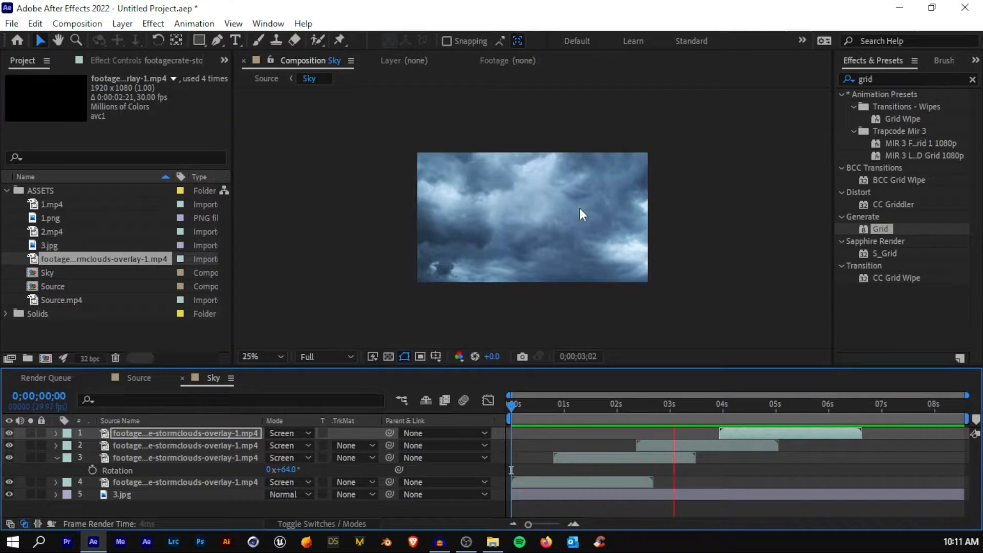
key(space)
click(703, 445)
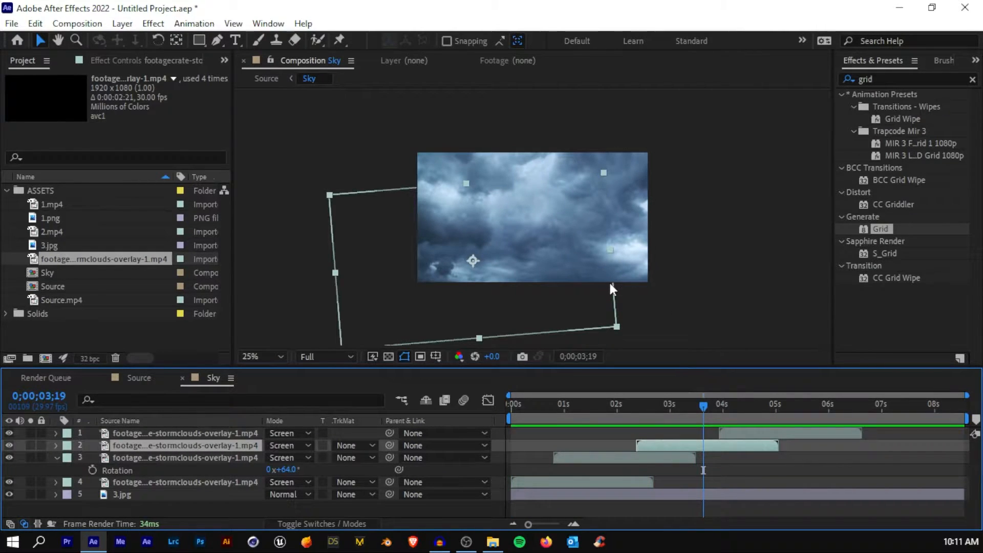
click(138, 377)
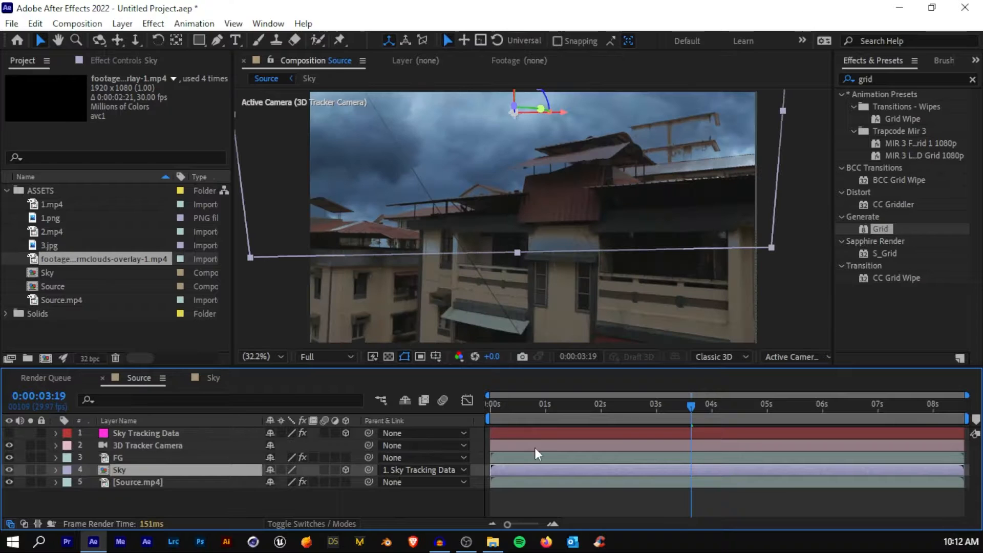
click(554, 498)
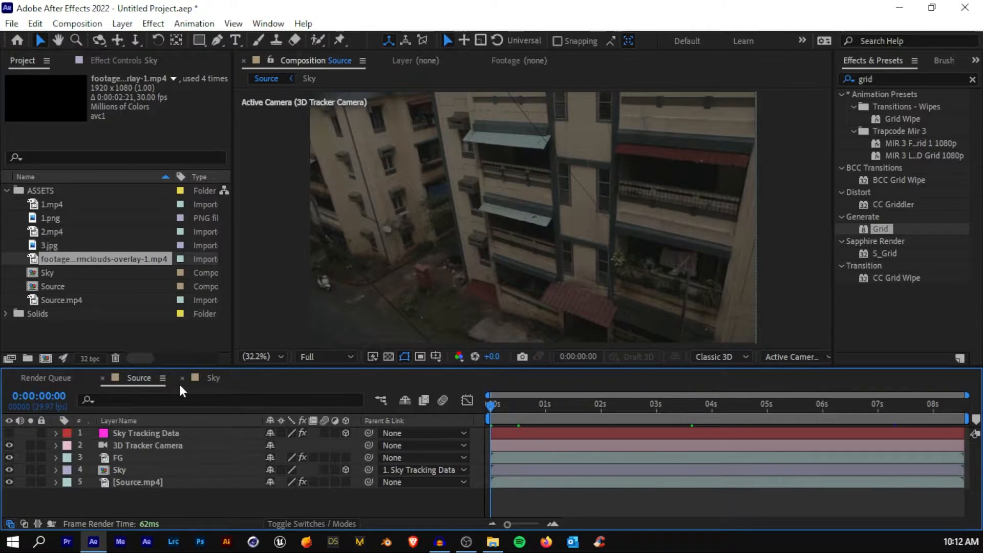
key(space)
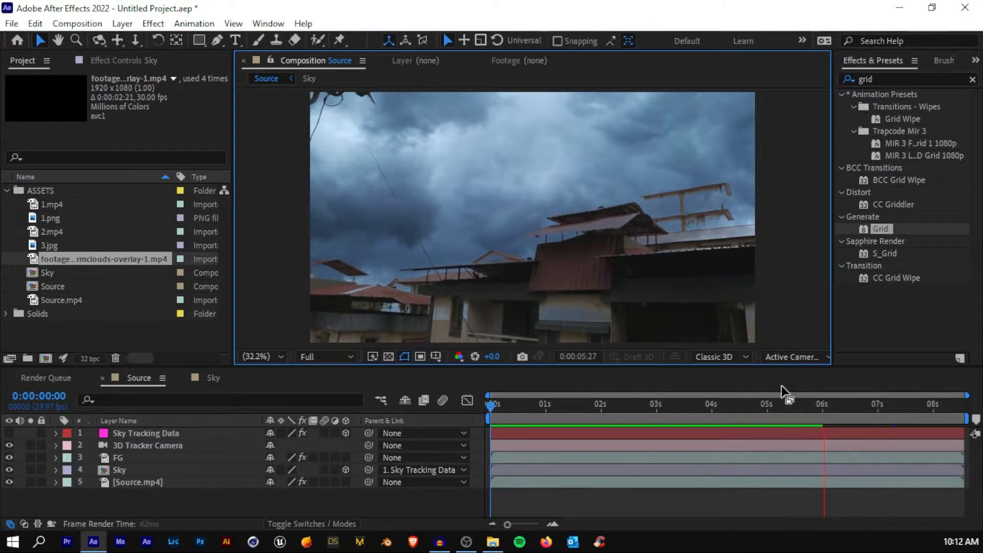
click(742, 403)
In the Sky pre-composition, duplicate the top overlay, start the copy at about 5 seconds, and trim its end to about 6 seconds
click(213, 377)
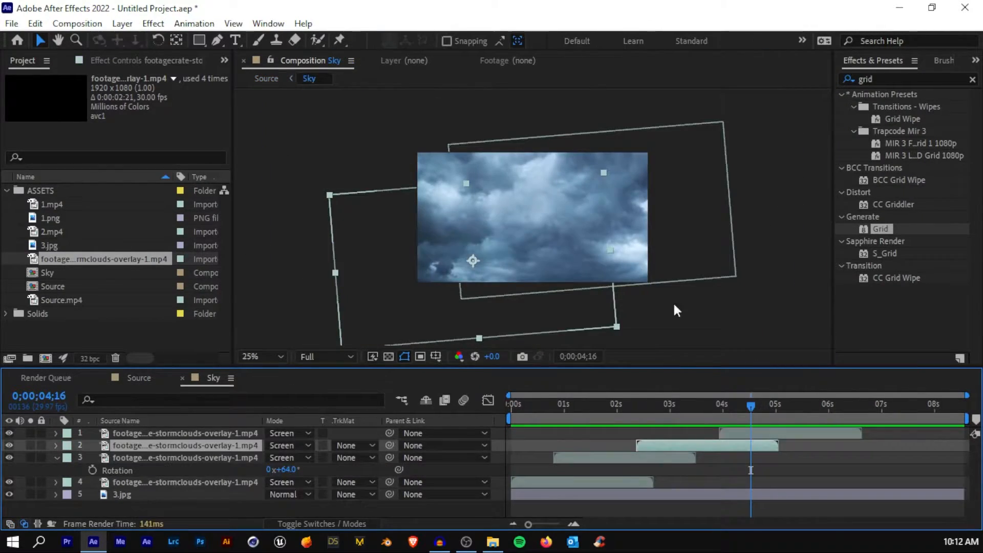
key(period)
click(261, 354)
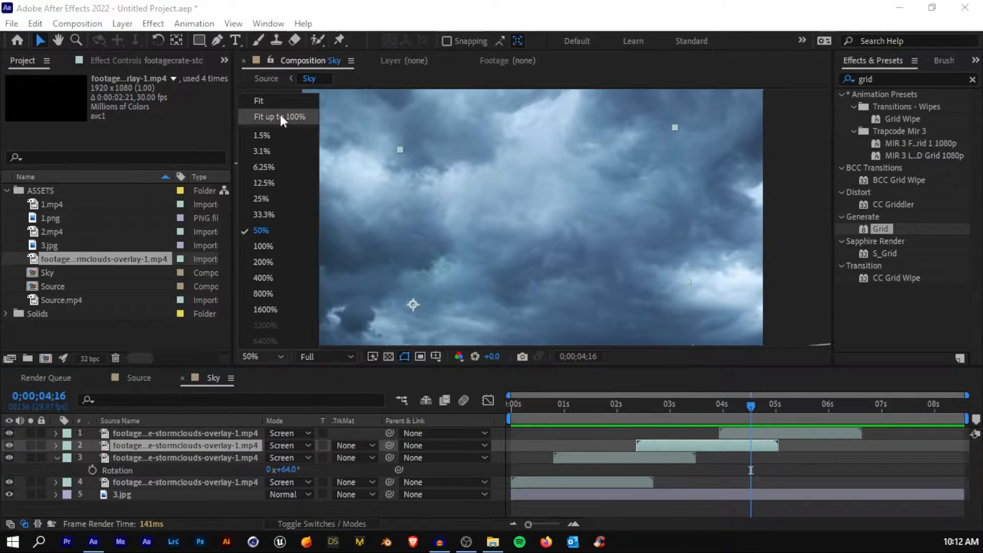
click(281, 118)
click(740, 403)
click(755, 429)
key(ctrl+d)
drag(766, 428, 817, 430)
drag(760, 404, 819, 406)
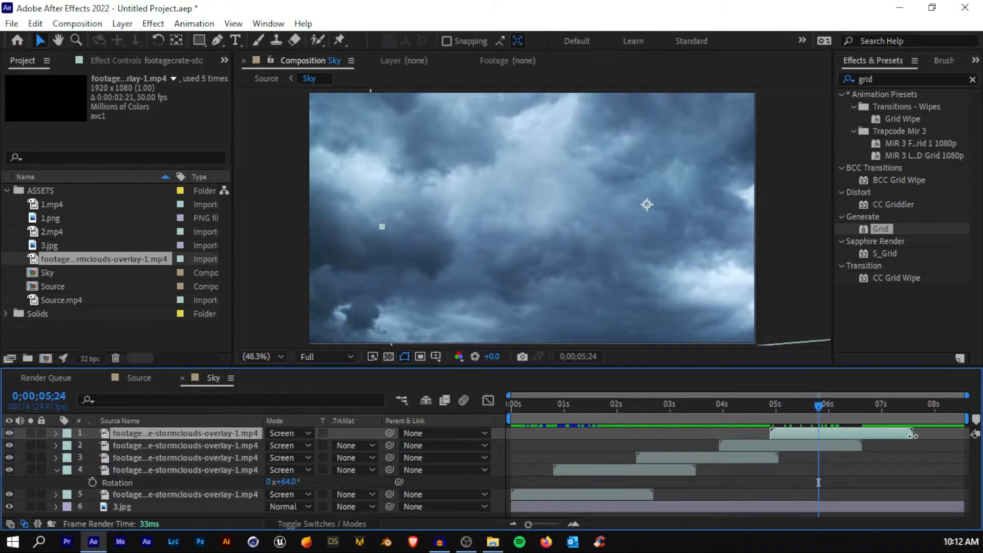
drag(890, 435, 761, 412)
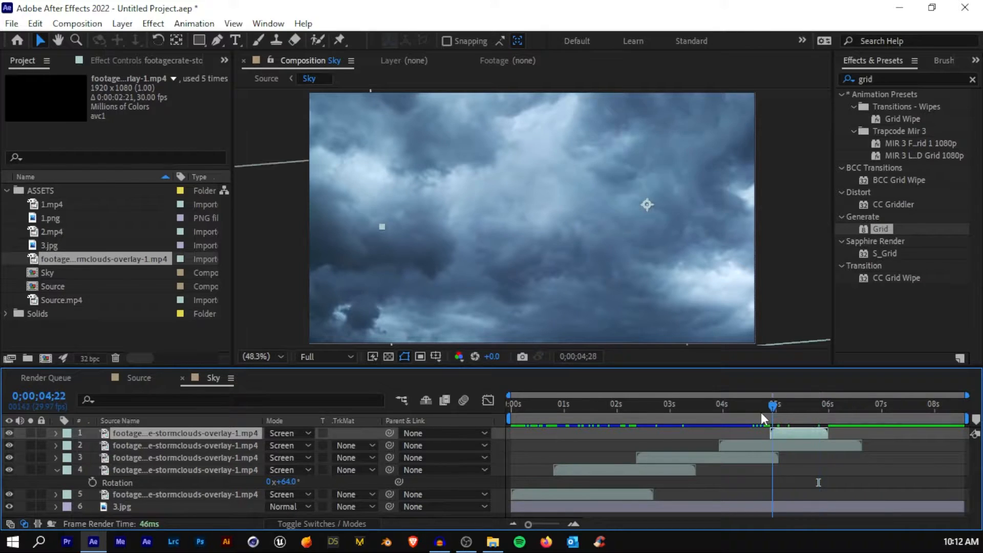
key(space)
key(space)
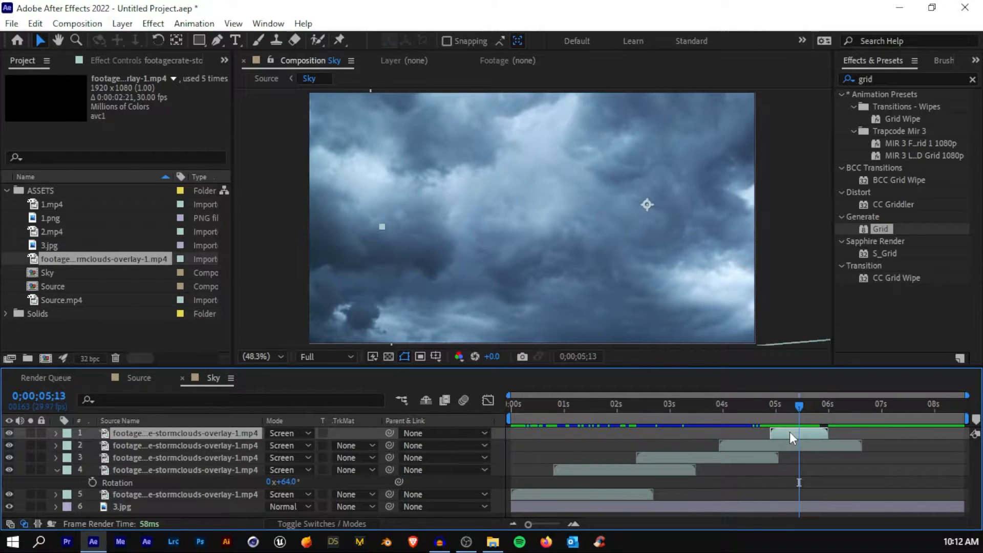
Duplicate the trimmed overlay and adjust the copy to run from just before 6 seconds to slightly past 8 seconds
key(ctrl+d)
drag(794, 435, 831, 410)
click(829, 407)
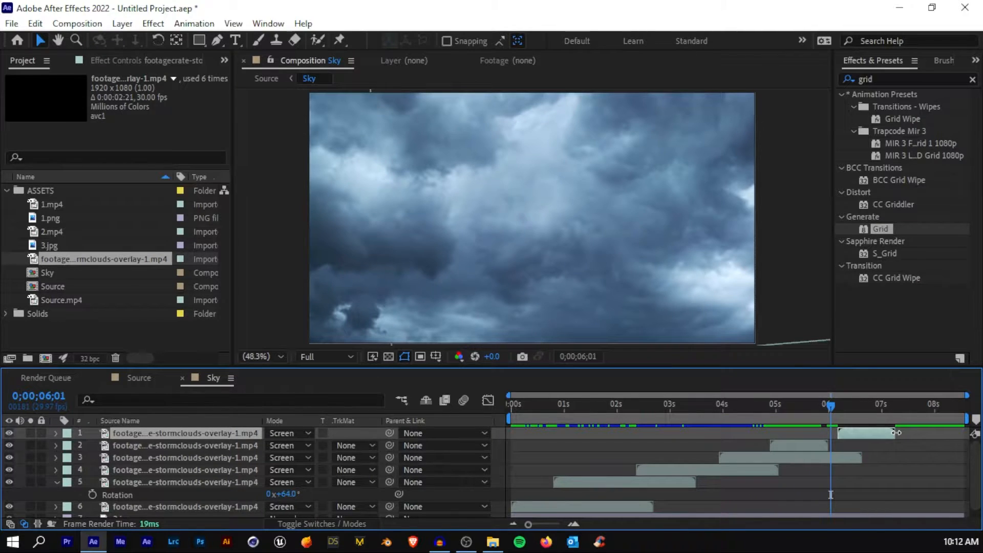
mouse_move(896, 432)
mouse_down()
mouse_move(941, 433)
mouse_move(899, 434)
mouse_up()
drag(844, 408, 874, 409)
Move the new top overlay toward the left and enlarge it to extend well beyond the sky frame
scroll(584, 241, down, 2)
drag(576, 236, 509, 239)
drag(662, 204, 759, 196)
drag(589, 213, 594, 211)
Move the short overlay between 5 and 6 seconds toward the lower left of the sky
drag(809, 407, 799, 410)
click(800, 444)
drag(631, 243, 560, 262)
Duplicate the top overlay, start the copy at about 7 seconds, move it toward the lower left, and rotate it slightly
click(855, 407)
click(845, 433)
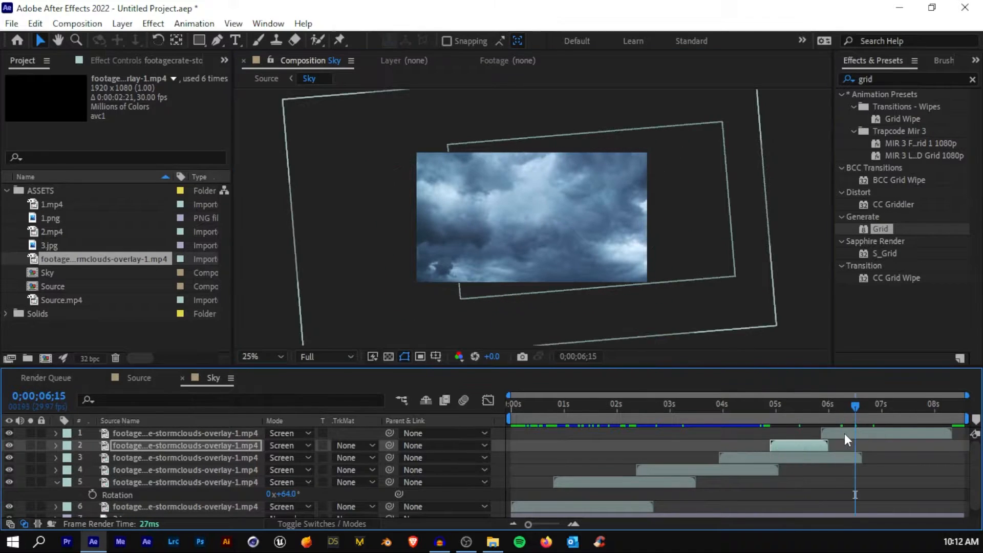
key(ctrl+d)
drag(868, 432, 904, 430)
drag(864, 405, 913, 405)
drag(685, 233, 607, 268)
key(w)
mouse_move(618, 250)
mouse_down()
mouse_move(680, 311)
mouse_move(604, 270)
mouse_move(618, 259)
mouse_up()
key(v)
Play back the Sky pre-composition and the Source composition at Half resolution to review the lightning in the sky
drag(707, 401, 506, 399)
key(space)
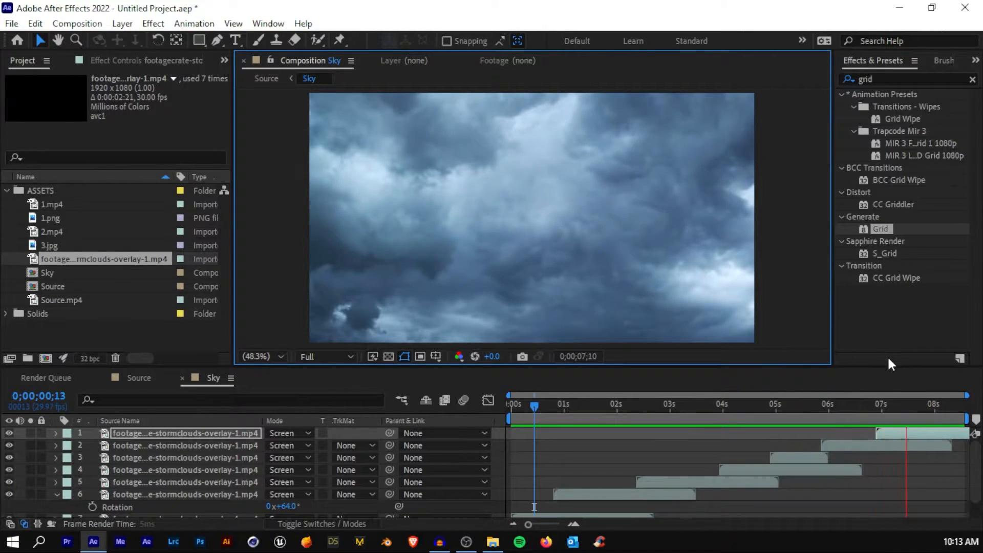
key(space)
click(142, 377)
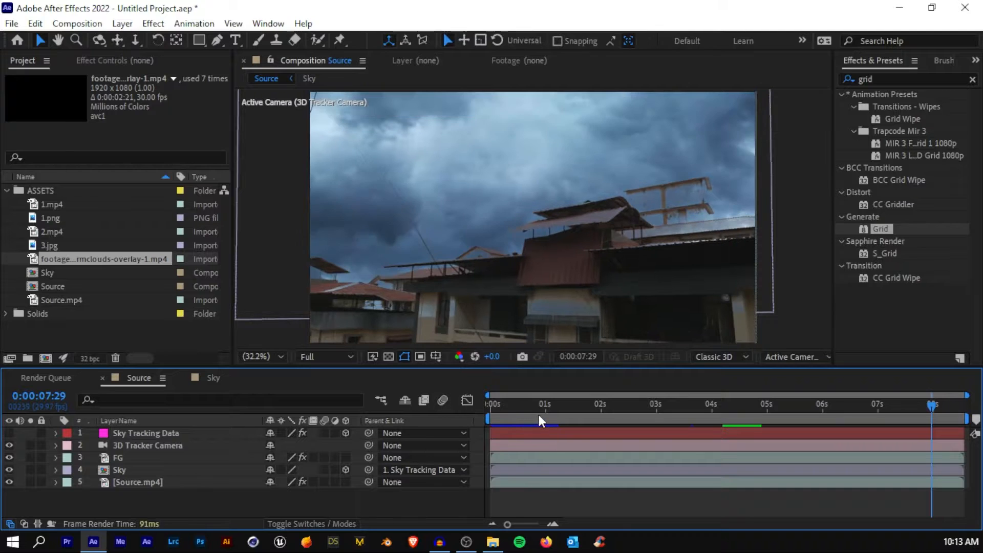
drag(536, 408, 490, 408)
key(space)
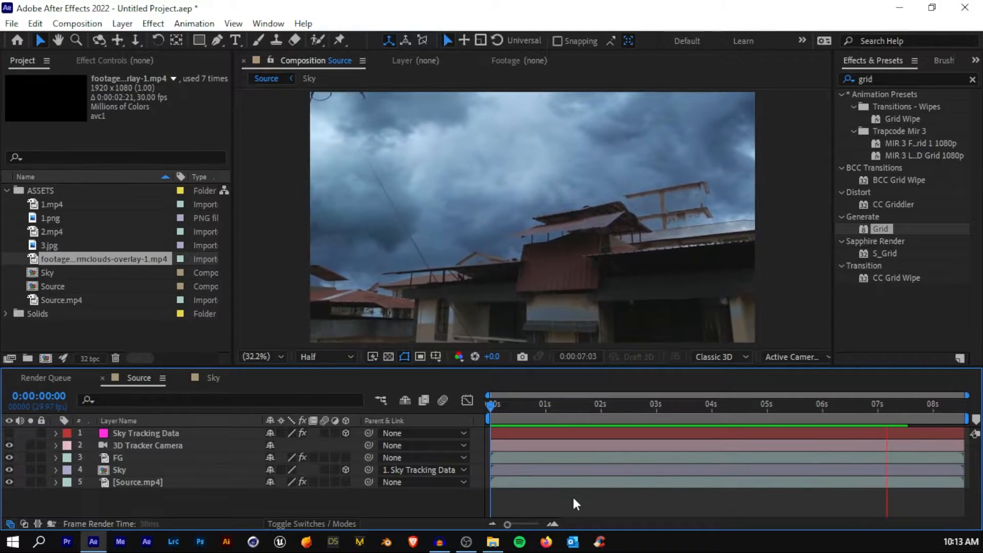
key(space)
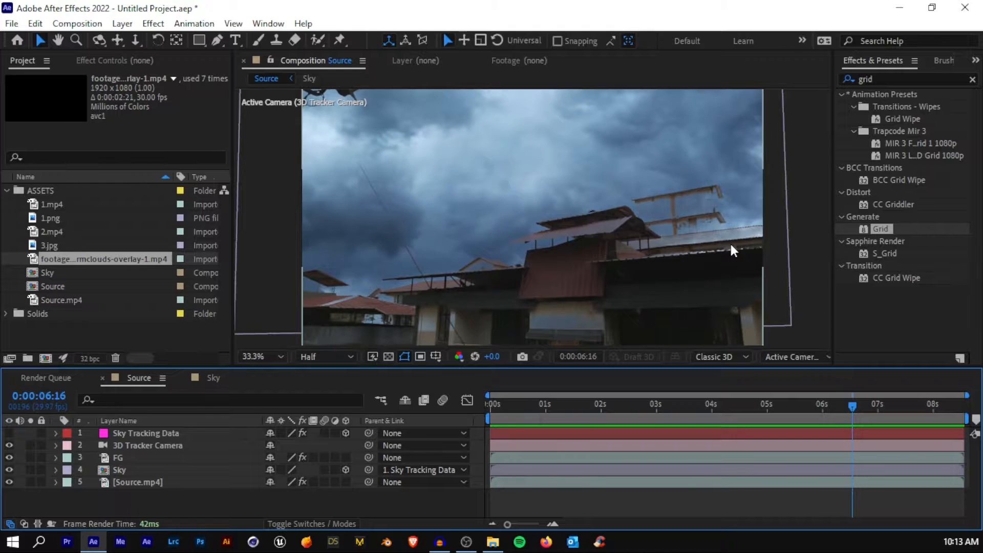
Examine the keyed edges and holes around the rooftop structure in Source at 0:00:06:16
scroll(730, 241, up, 3)
drag(619, 158, 592, 209)
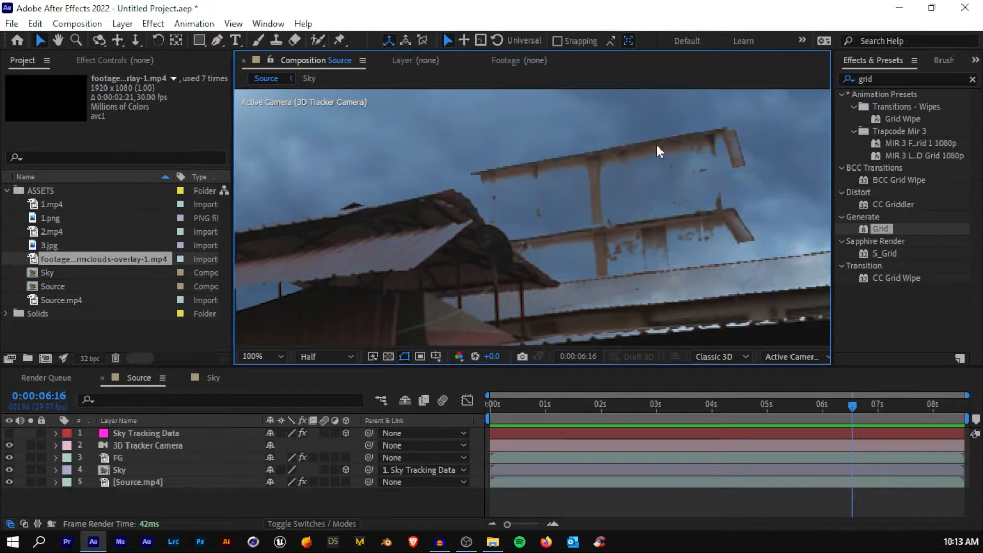
scroll(629, 217, down, 4)
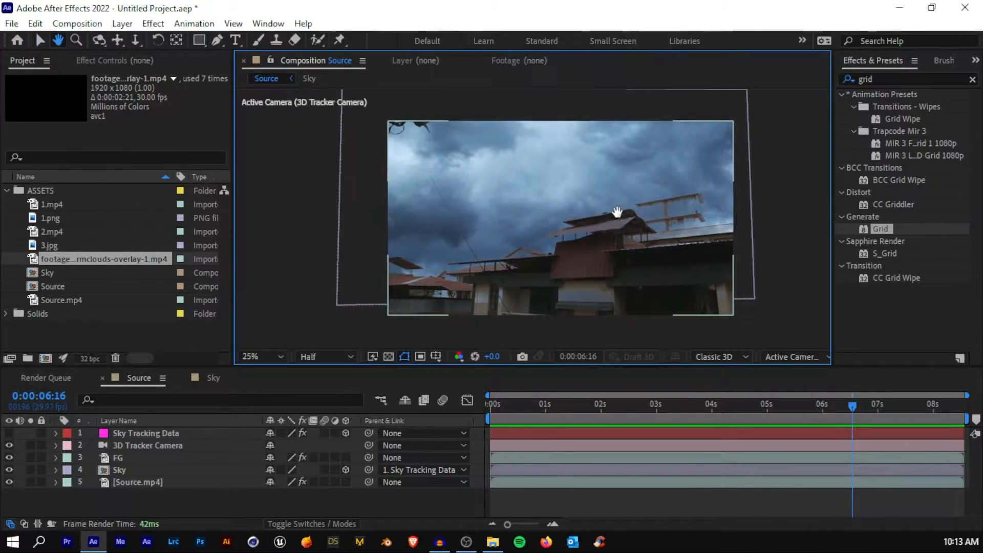
click(257, 356)
click(269, 98)
Start a Pen tool mask on the Sky layer, tracing from outside the frame's left edge along the low rooftops at 0:00:06:16
click(218, 40)
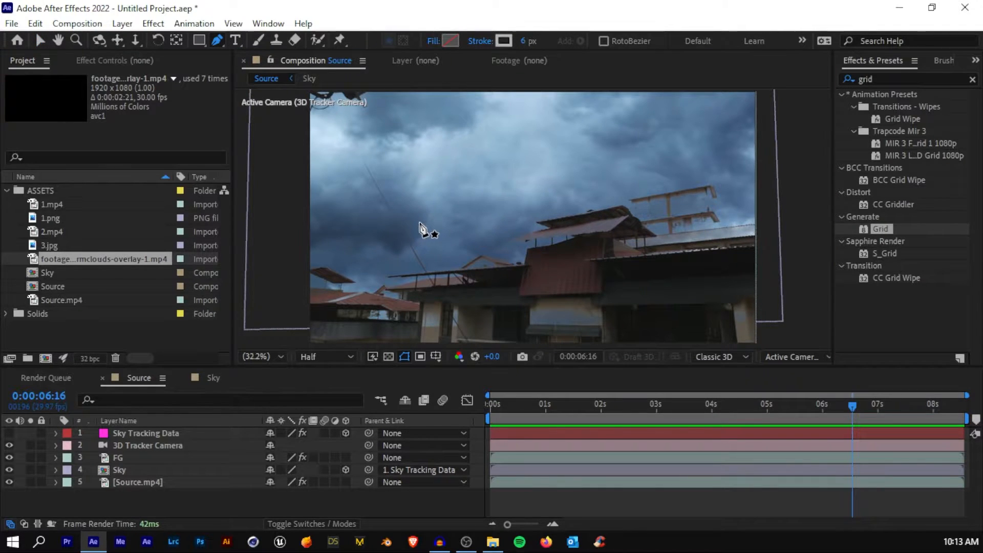
key(grave)
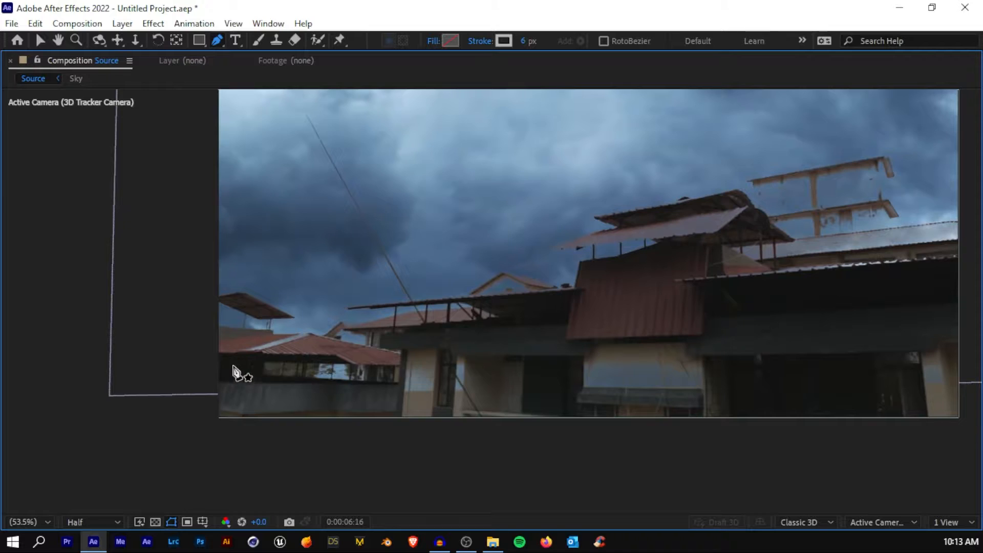
scroll(225, 371, up, 2)
drag(218, 365, 437, 320)
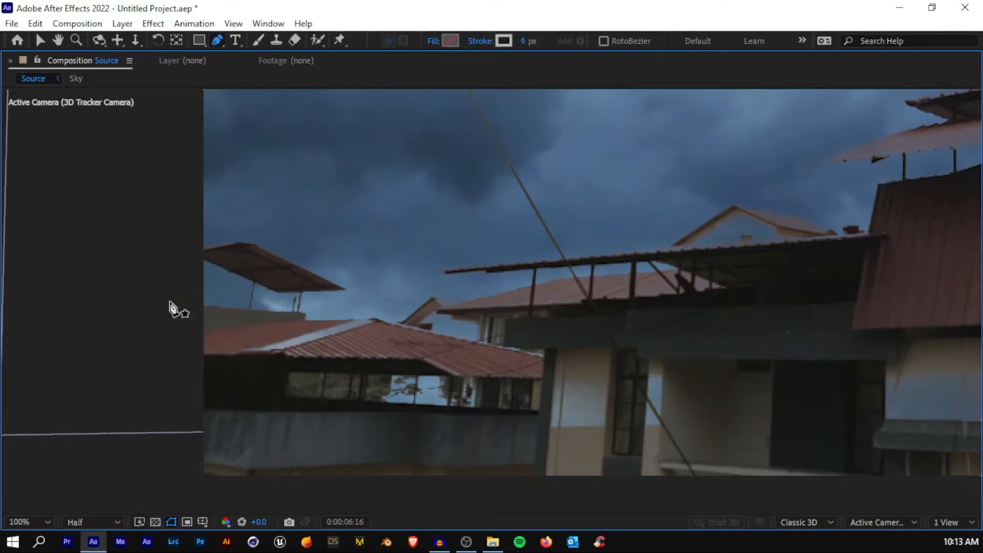
key(grave)
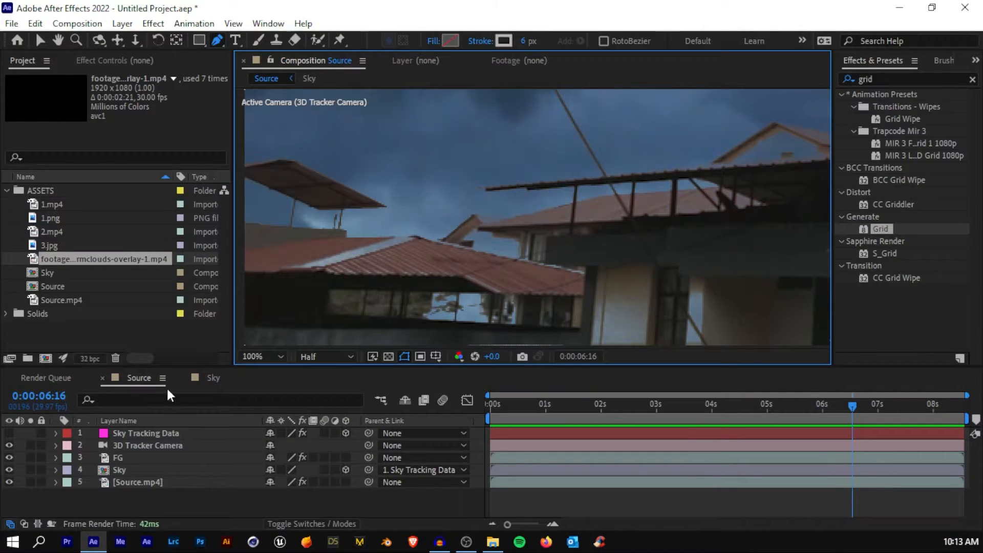
click(117, 466)
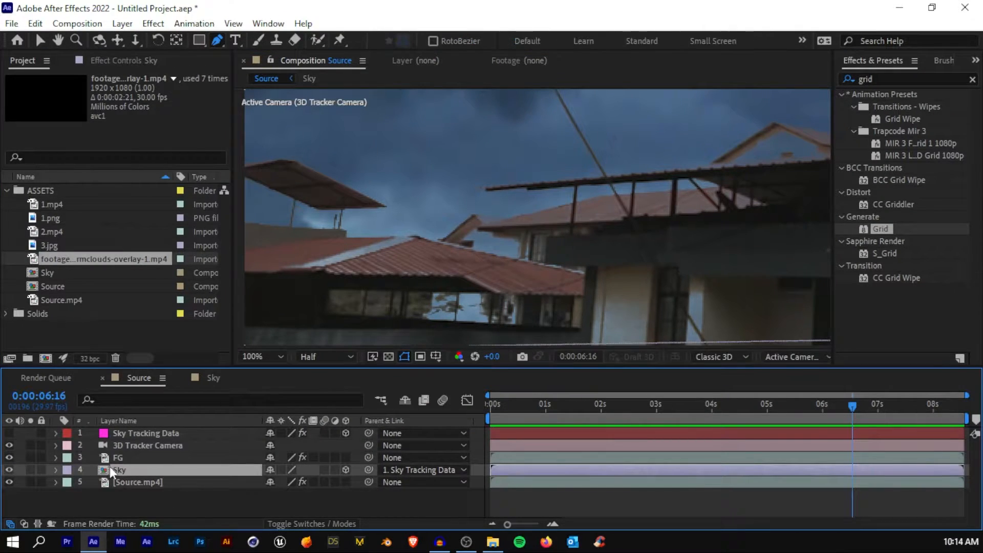
key(grave)
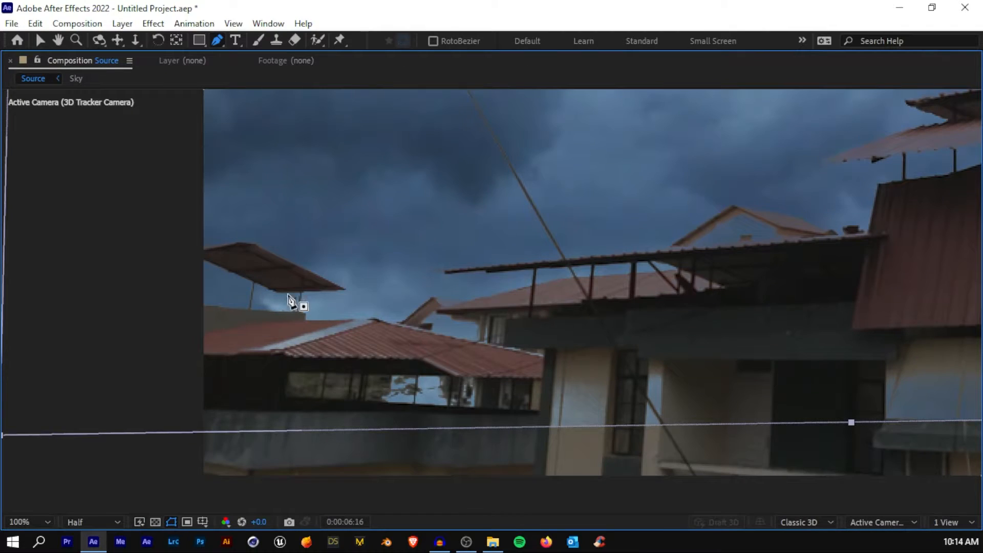
drag(189, 309, 207, 309)
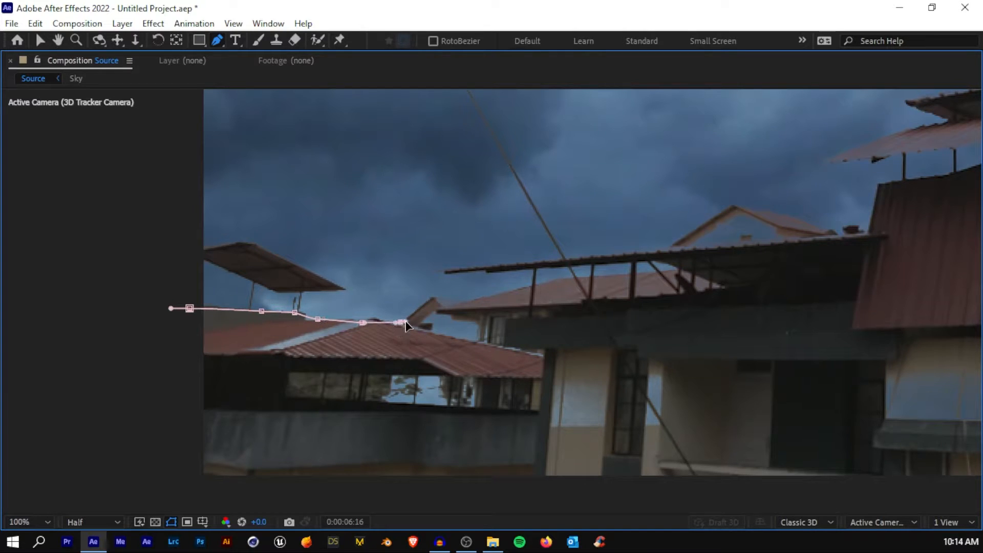
drag(526, 287, 534, 285)
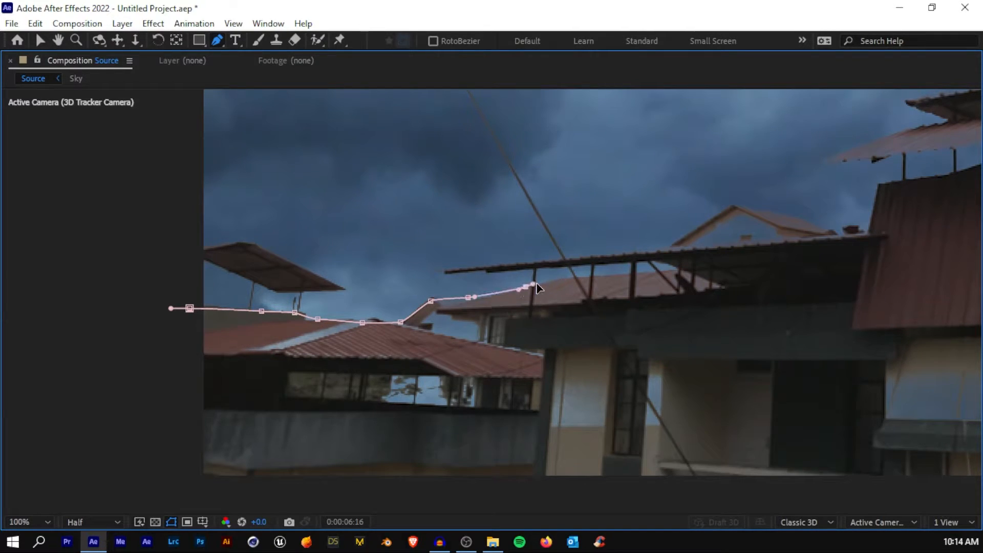
Continue the Sky mask over the gable, the raised metal roof and the rooftop structure to just beyond the frame's right edge
drag(646, 274, 511, 308)
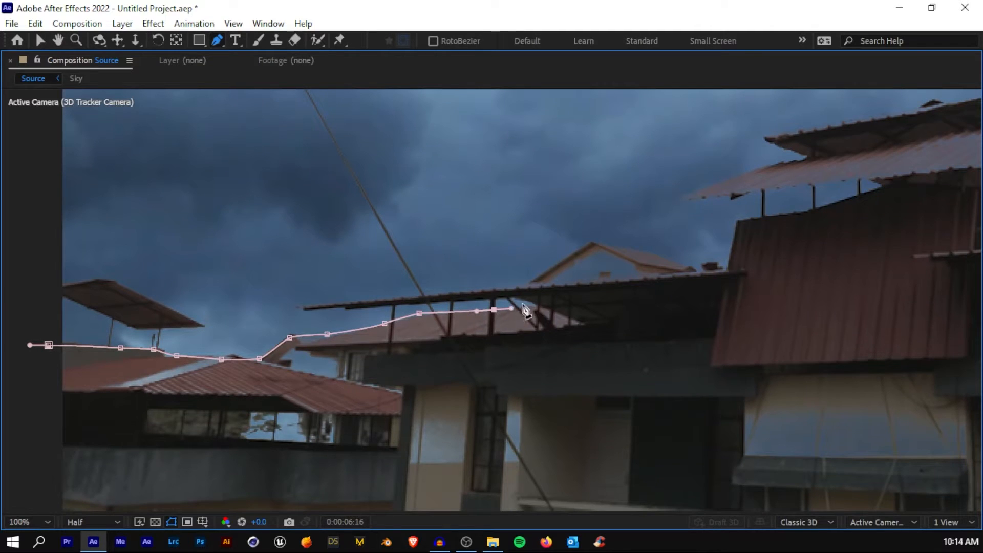
drag(546, 274, 427, 287)
drag(492, 283, 497, 283)
click(592, 201)
drag(654, 199, 561, 252)
click(610, 240)
drag(706, 223, 595, 311)
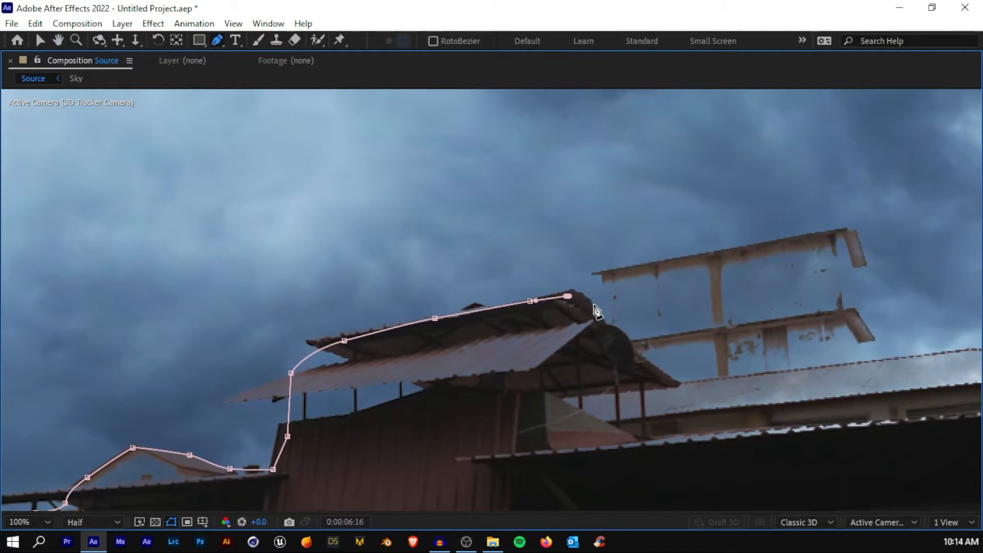
drag(651, 259, 696, 249)
drag(798, 233, 708, 210)
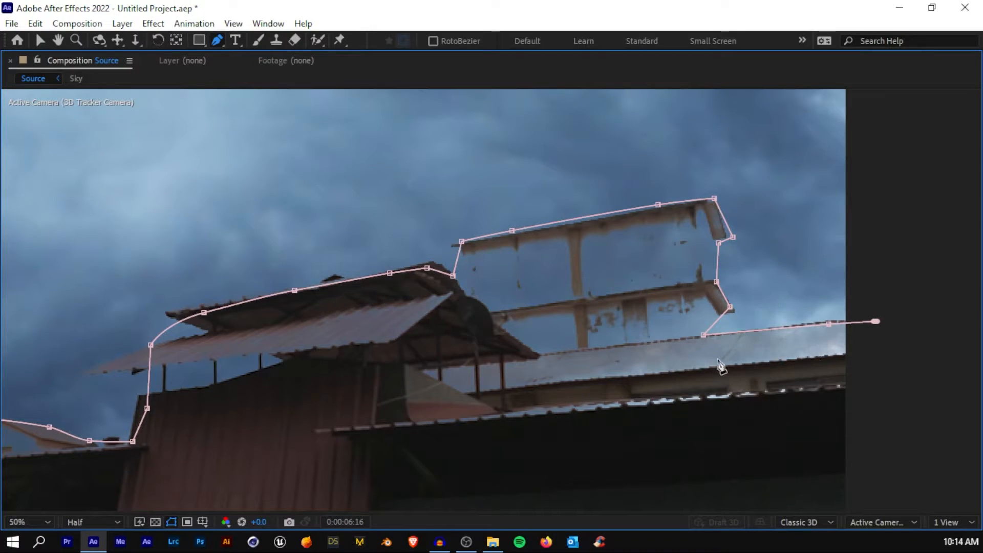
Close the Sky mask with wide points outside the frame so that it encloses the whole sky area
scroll(718, 359, down, 3)
scroll(529, 338, up, 1)
drag(492, 278, 667, 401)
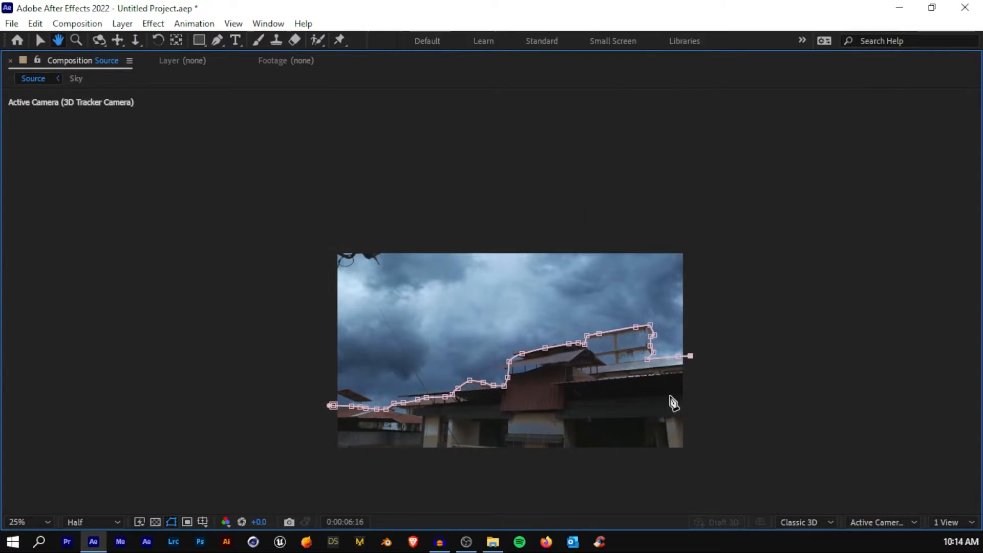
click(349, 151)
click(207, 191)
click(241, 398)
click(299, 408)
click(332, 406)
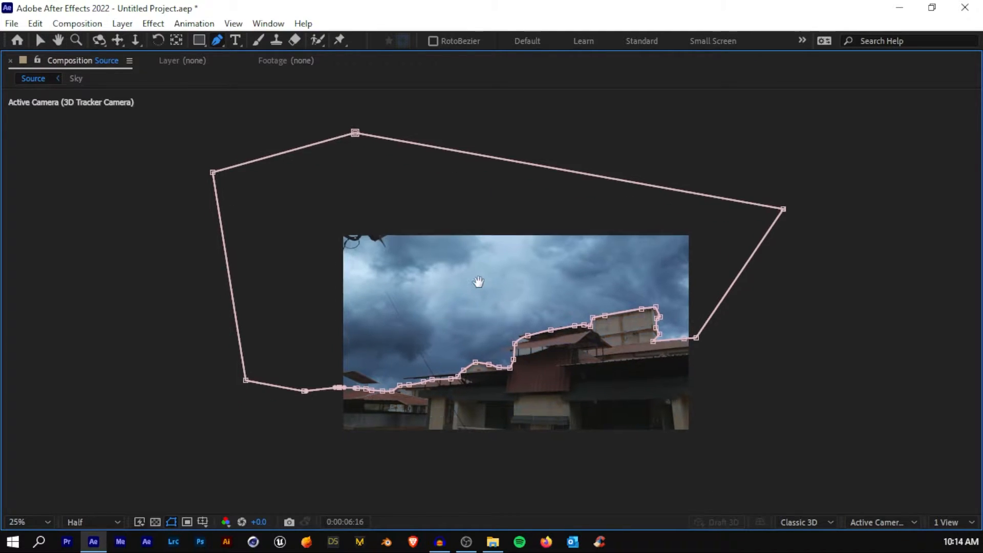
Fit the composition in view and feather the Sky layer's mask by about 50 pixels
key(grave)
click(281, 357)
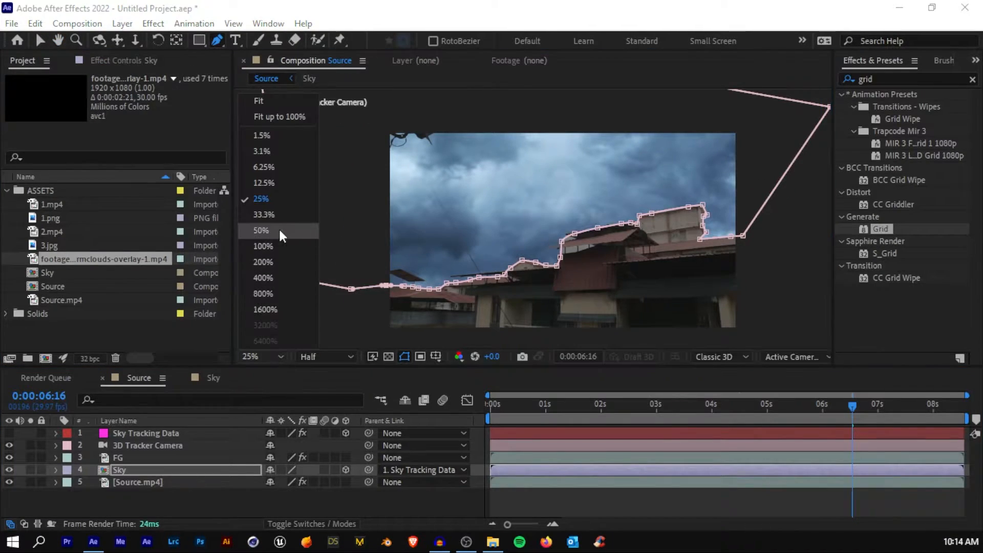
click(280, 110)
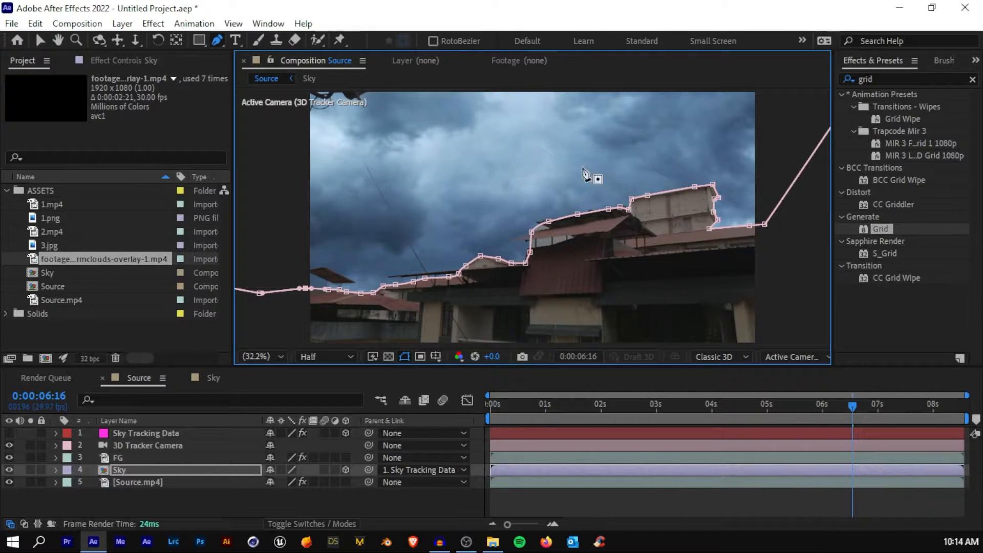
click(126, 472)
key(f)
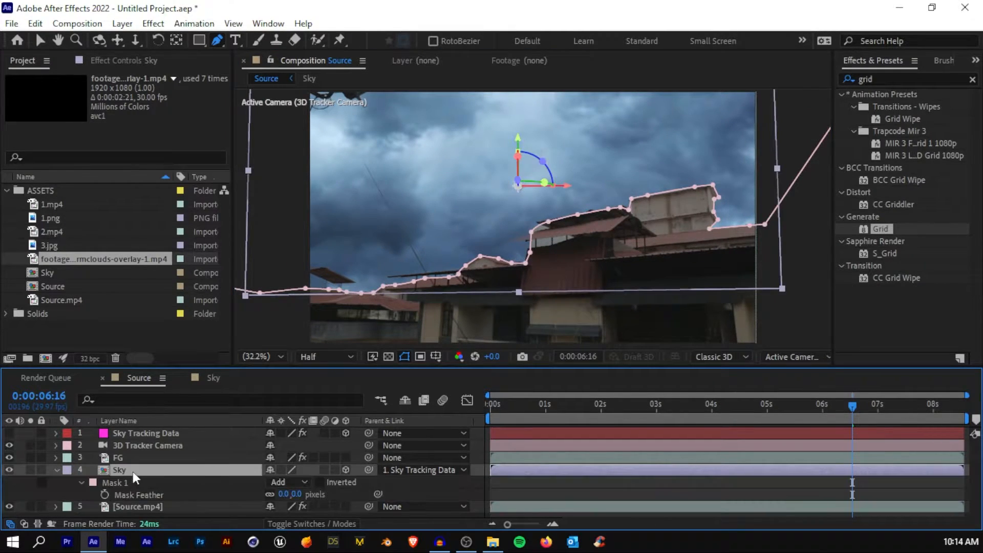
drag(285, 493, 338, 489)
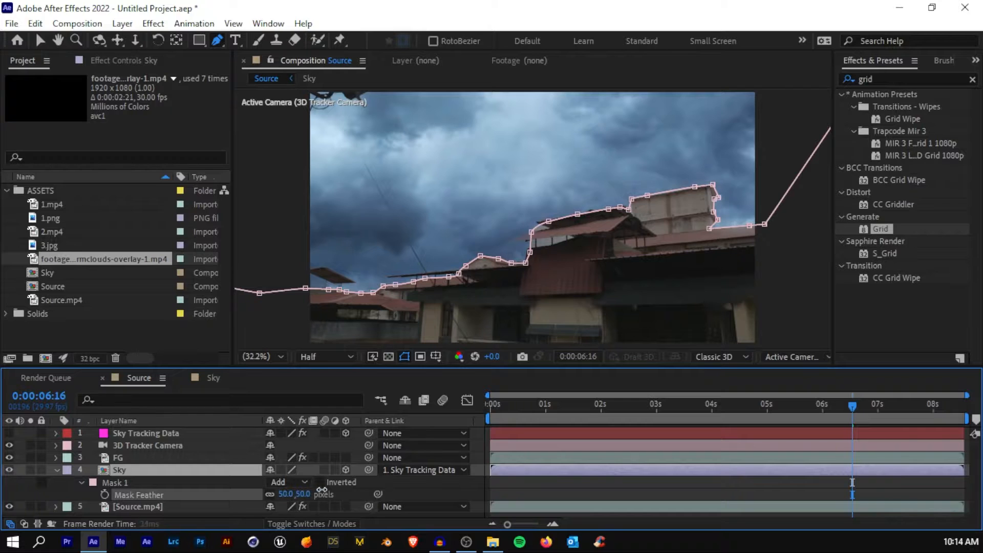
click(215, 481)
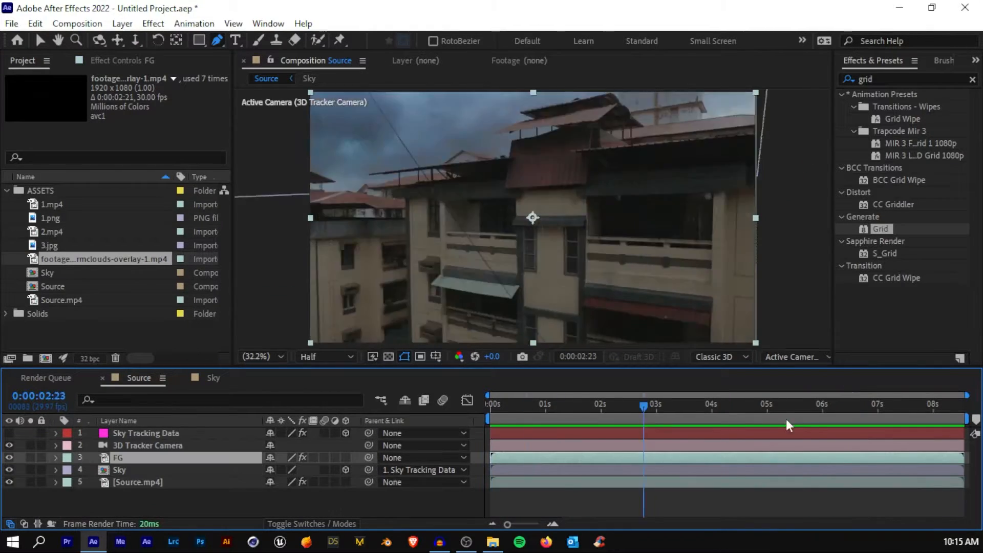
Set the Sky layer's Mask Feather to 566 pixels, judging the blend at 0:00:05:05
mouse_move(786, 419)
mouse_down()
mouse_move(746, 416)
mouse_move(776, 415)
mouse_up()
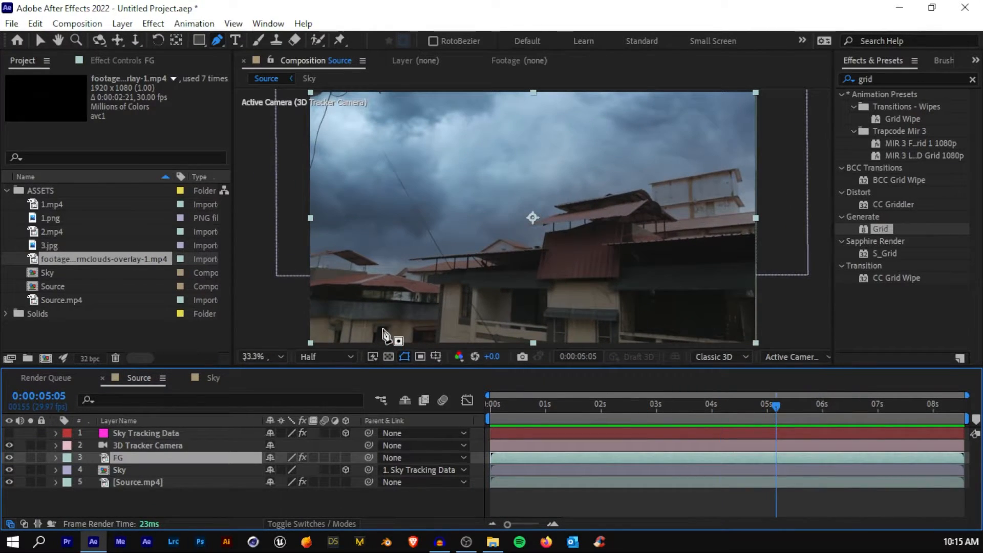
scroll(417, 292, up, 4)
scroll(500, 259, down, 4)
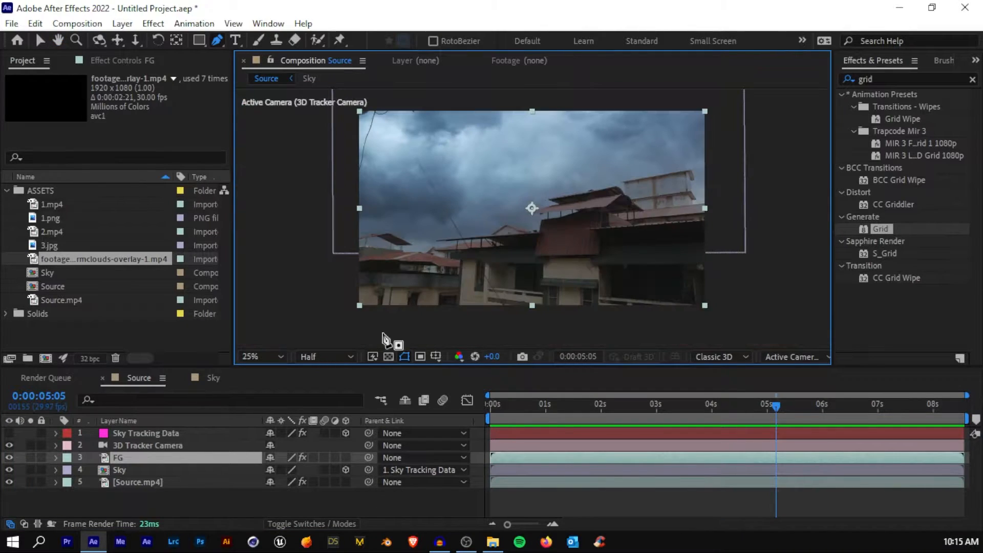
click(176, 466)
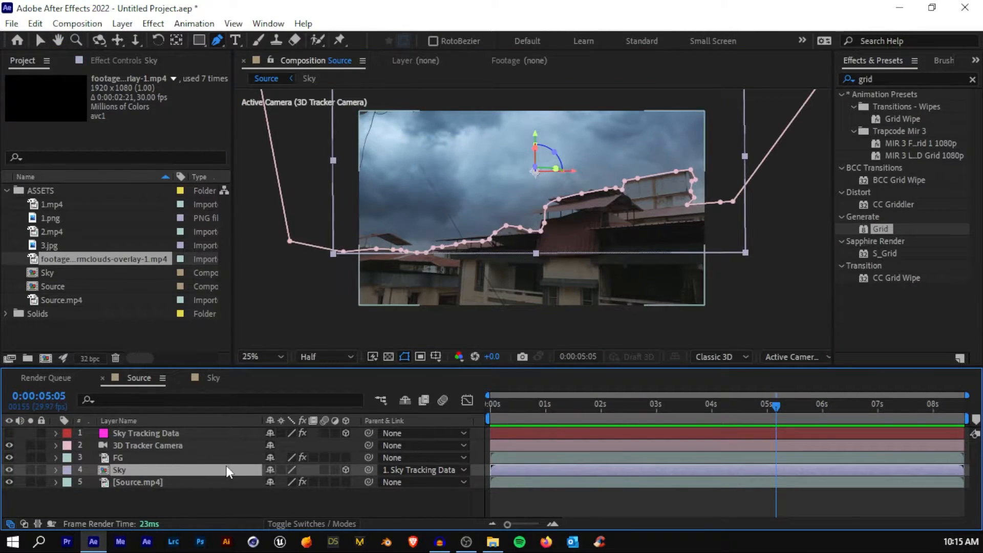
key(f)
drag(433, 490, 496, 488)
drag(408, 493, 404, 493)
click(570, 492)
Play back Source from the start and examine how the cable and sky blend at 0:00:05:14 and 0:00:06:26
drag(635, 408, 336, 391)
click(270, 357)
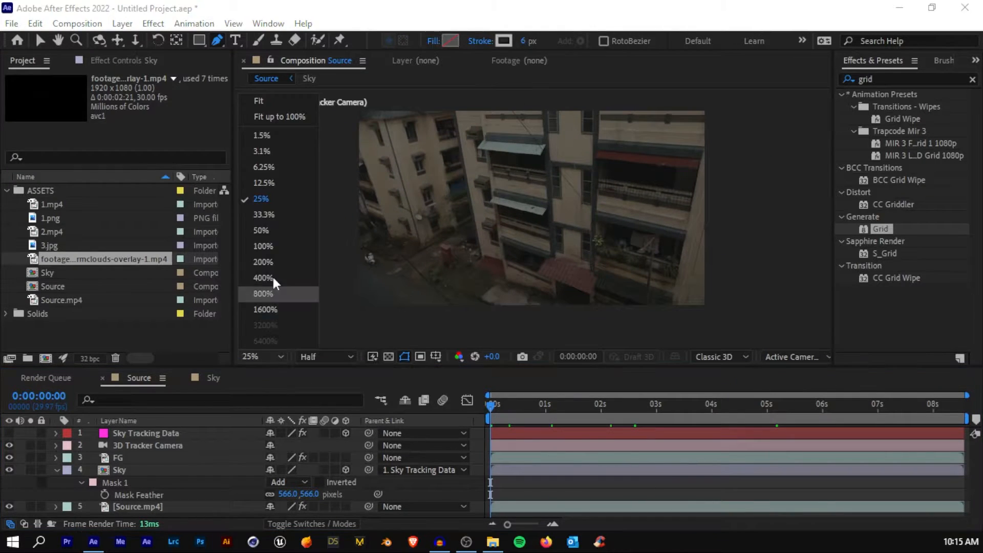
click(244, 117)
key(space)
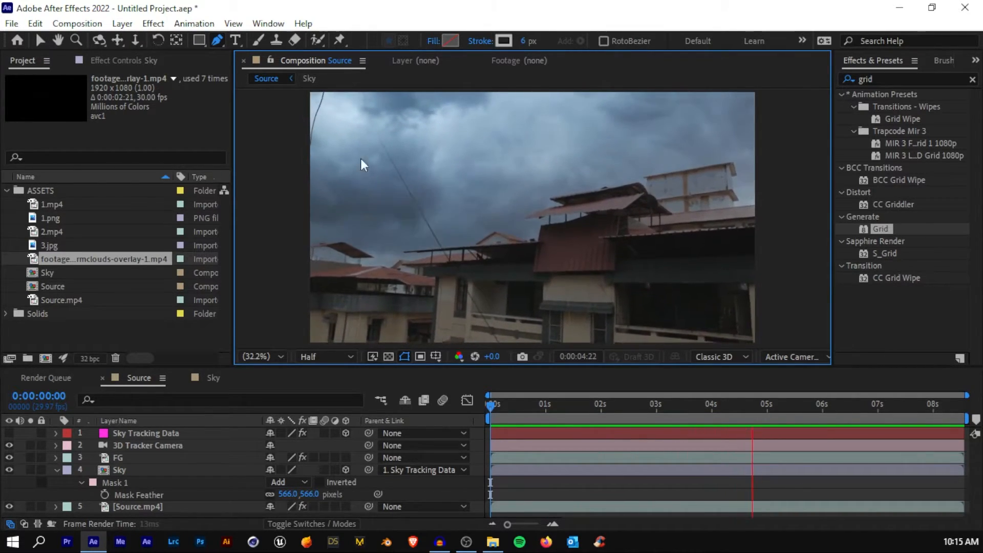
key(space)
scroll(384, 143, up, 4)
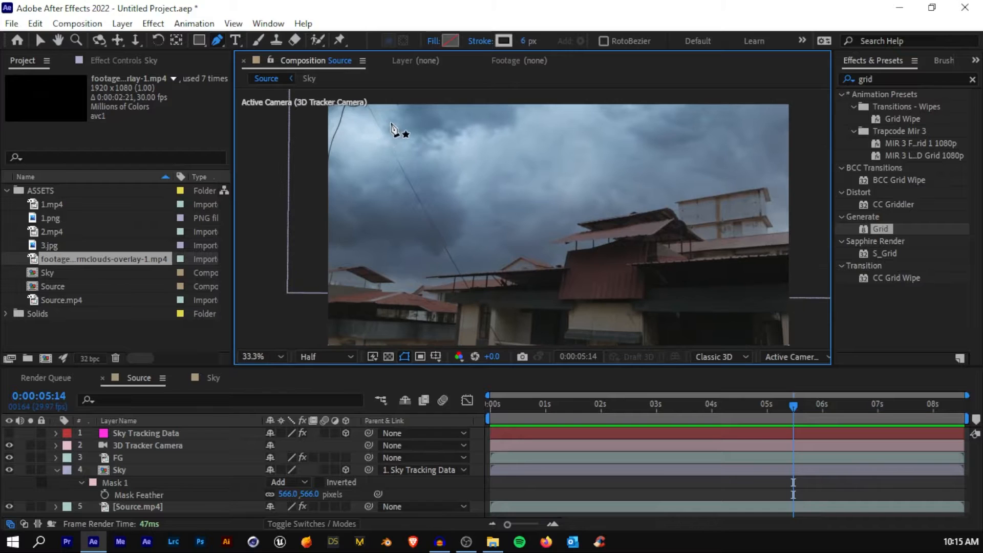
drag(390, 122, 634, 215)
scroll(531, 215, down, 4)
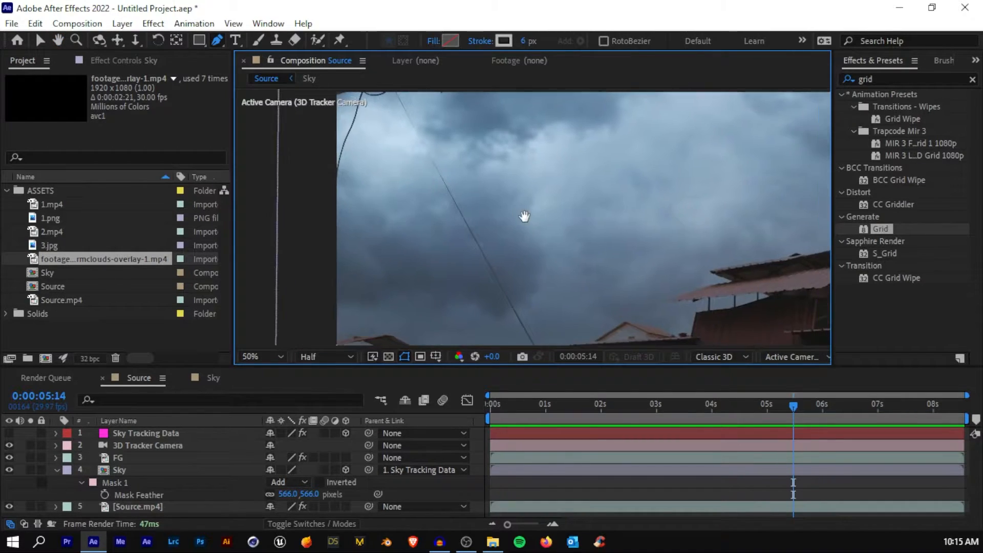
scroll(436, 151, up, 4)
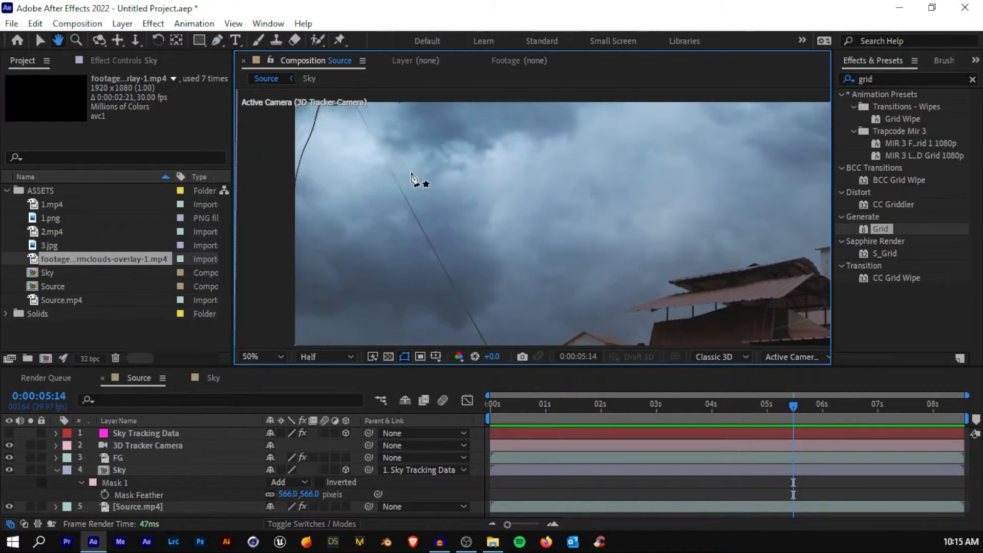
drag(397, 163, 588, 332)
drag(818, 415, 871, 414)
click(270, 356)
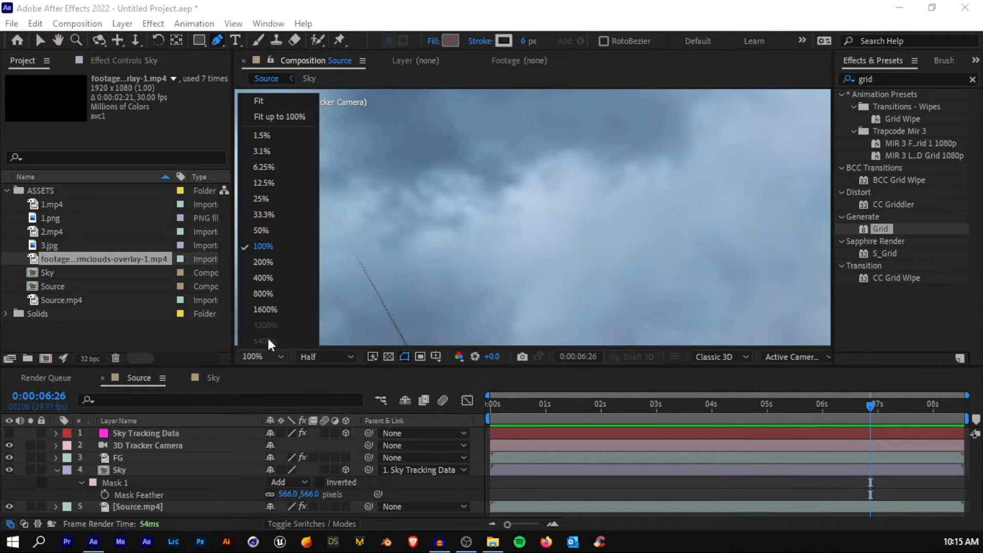
click(273, 100)
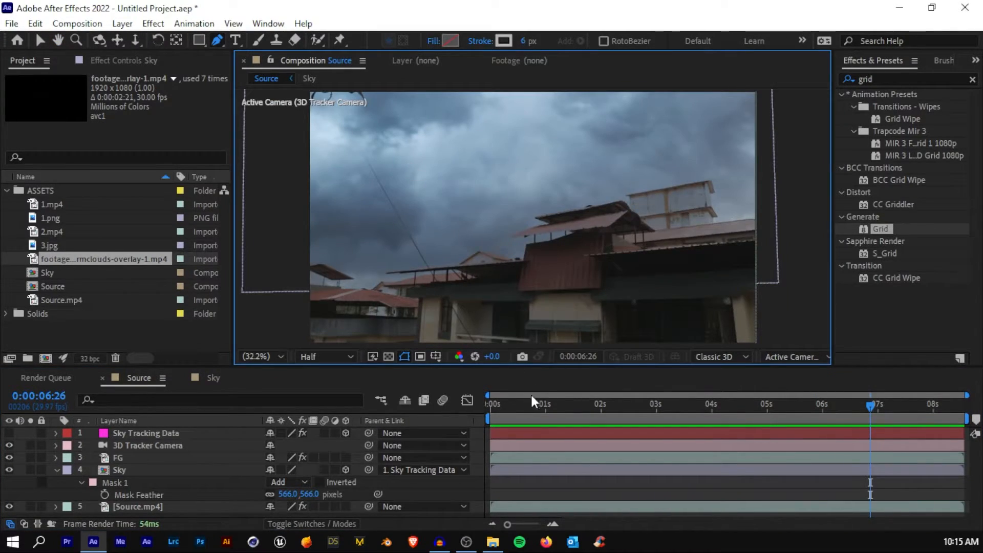
Apply the Tint effect to the Sky layer and set Amount to Tint to 75%
click(83, 470)
click(67, 469)
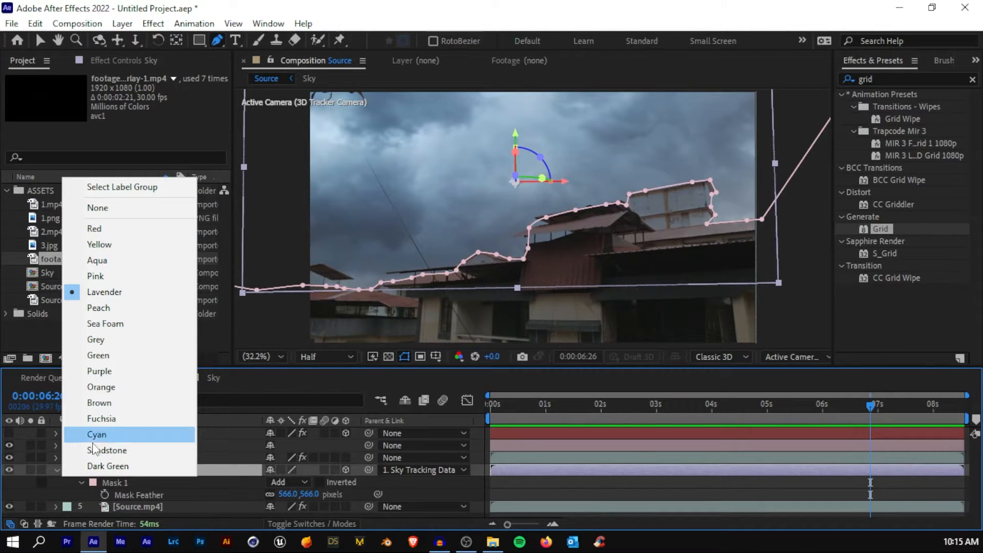
click(51, 477)
click(121, 61)
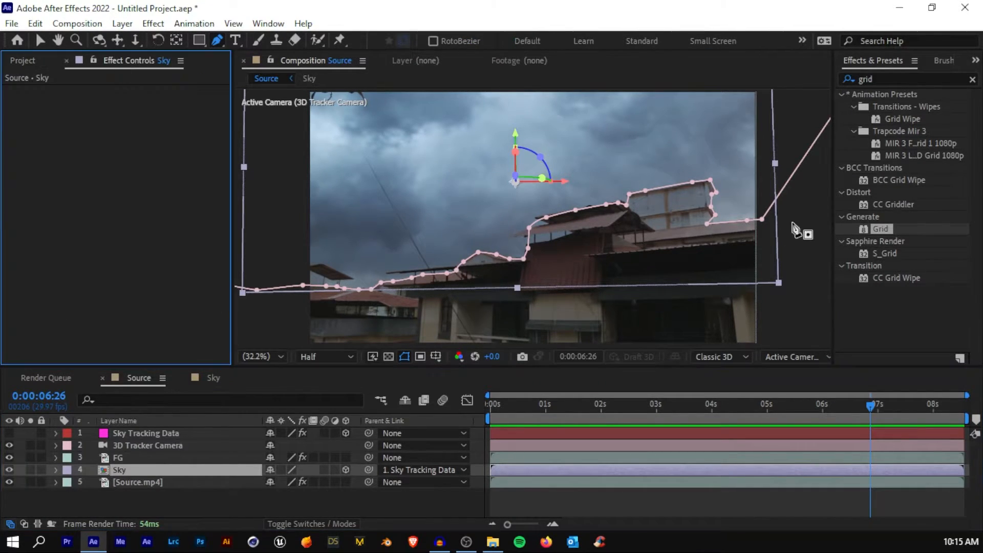
click(868, 80)
text(tint)
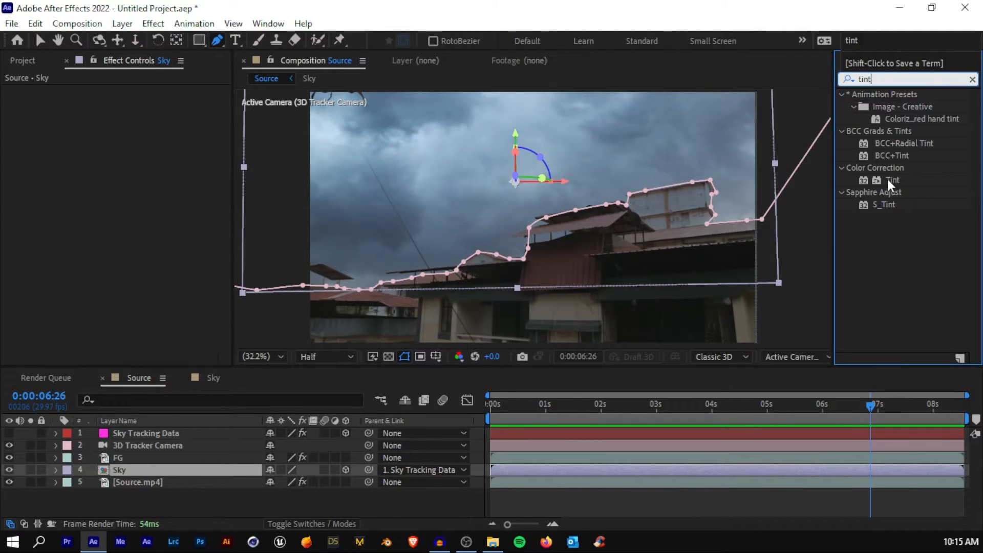
drag(889, 180, 601, 468)
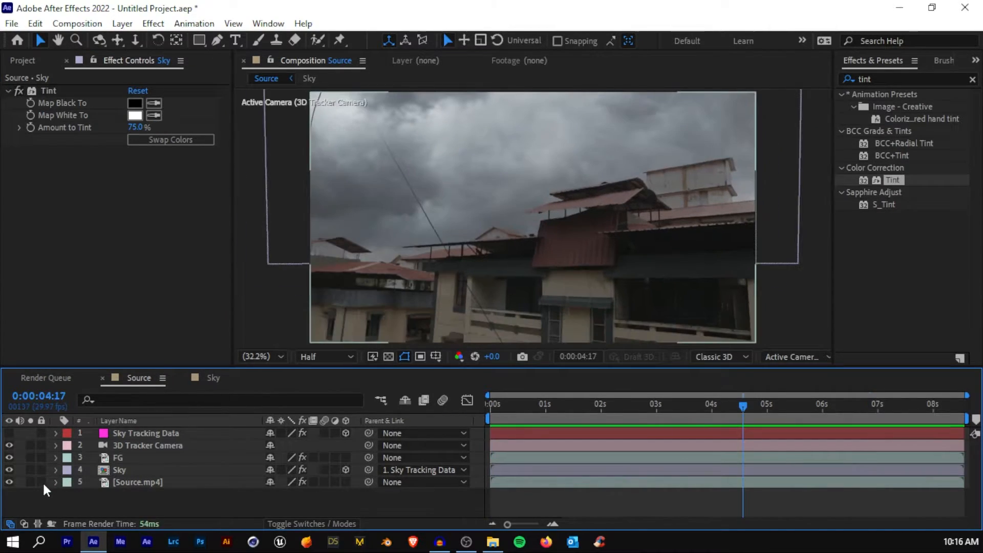
Compare the tinted sky composite with the original Source.mp4 layer in solo, and play it back up to 0:00:05:10
click(31, 482)
click(31, 482)
click(31, 482)
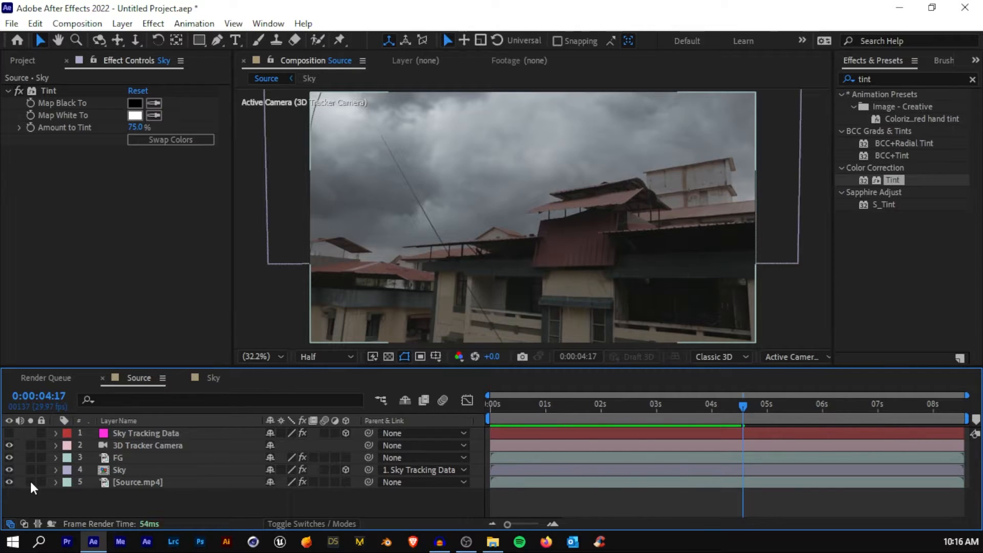
click(31, 482)
click(31, 483)
key(space)
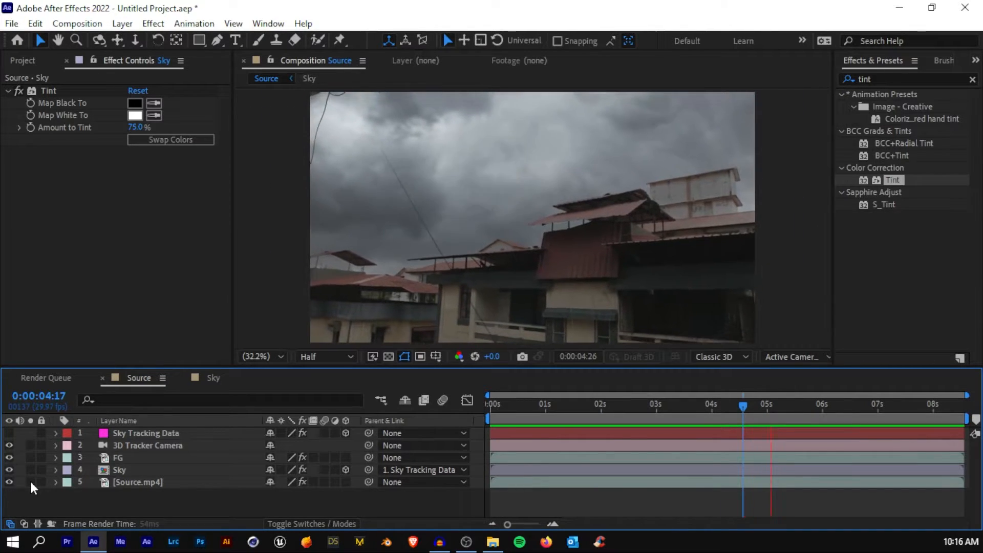
mouse_move(797, 413)
mouse_down()
mouse_move(671, 413)
mouse_move(785, 406)
mouse_up()
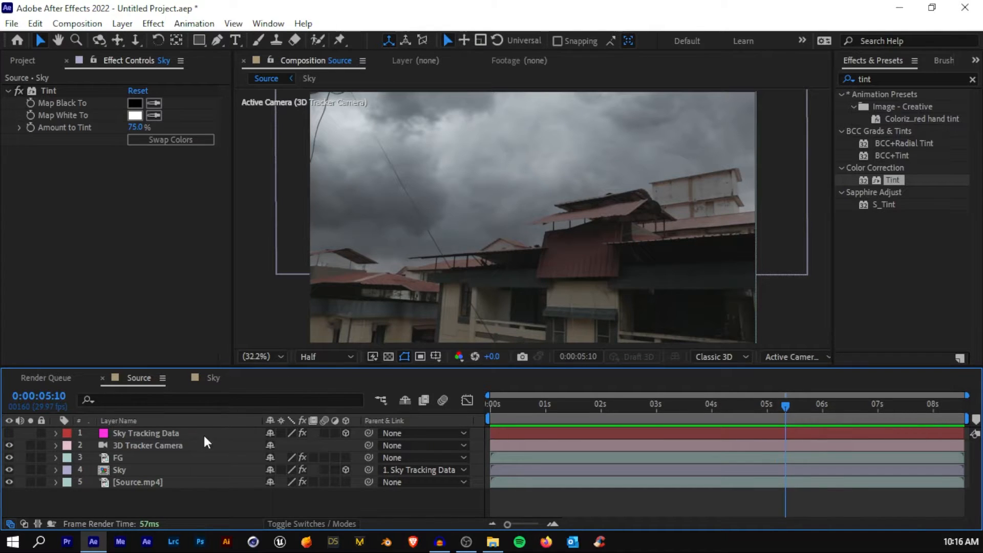
Open the Sky composition and preview the 2.mp4 lightning clip from the ASSETS folder up to 0;03;29;20
double_click(136, 470)
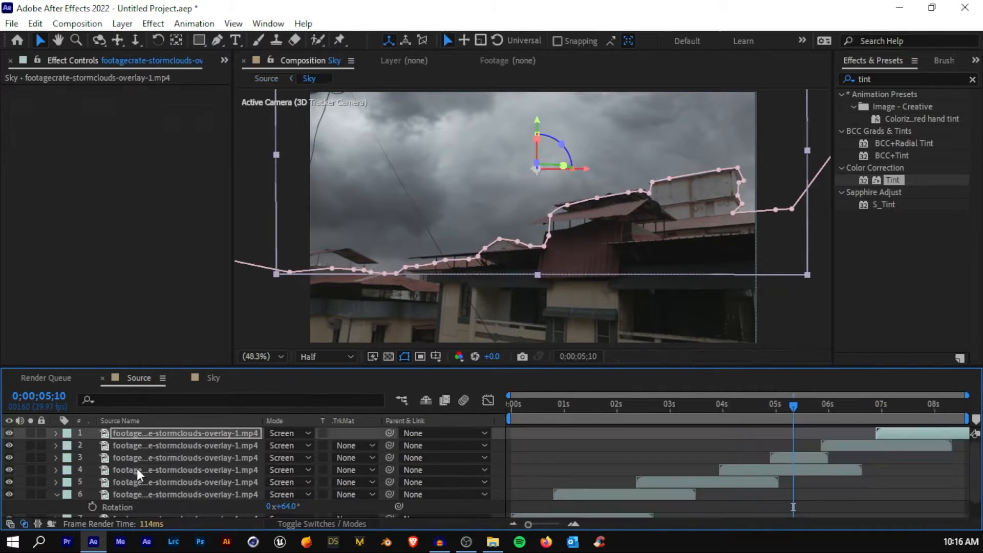
key(i)
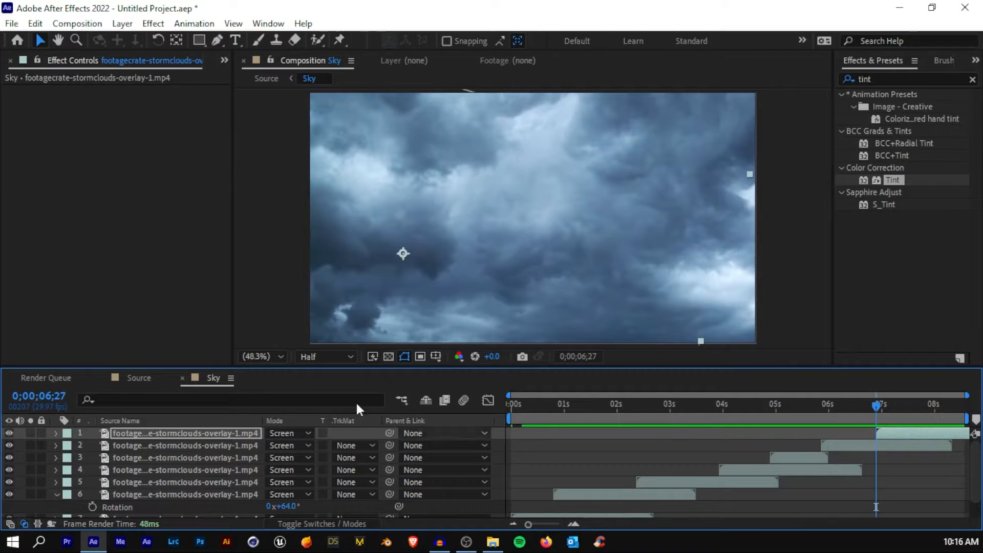
click(224, 60)
click(240, 79)
drag(583, 407, 881, 453)
click(67, 287)
click(77, 256)
click(72, 245)
click(69, 232)
double_click(69, 232)
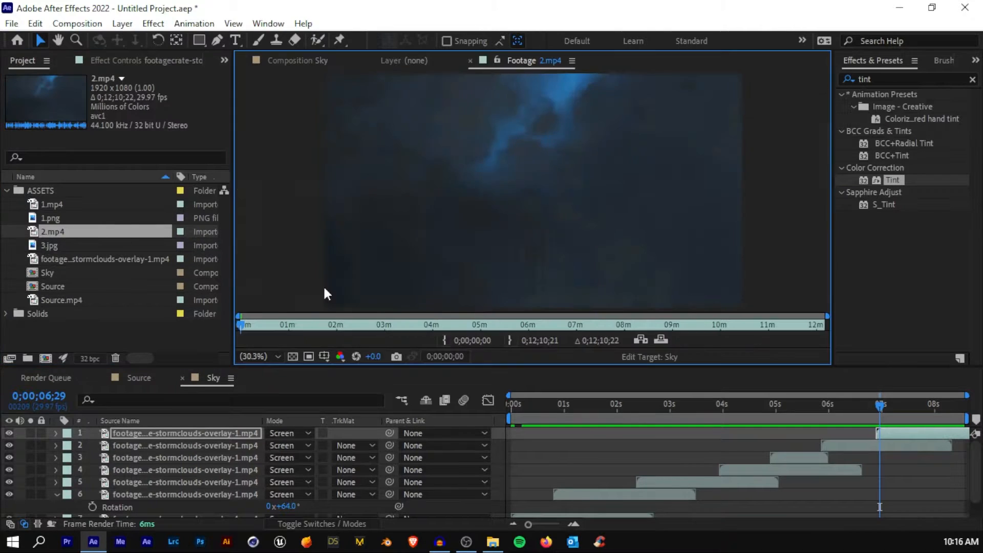
drag(324, 323, 407, 312)
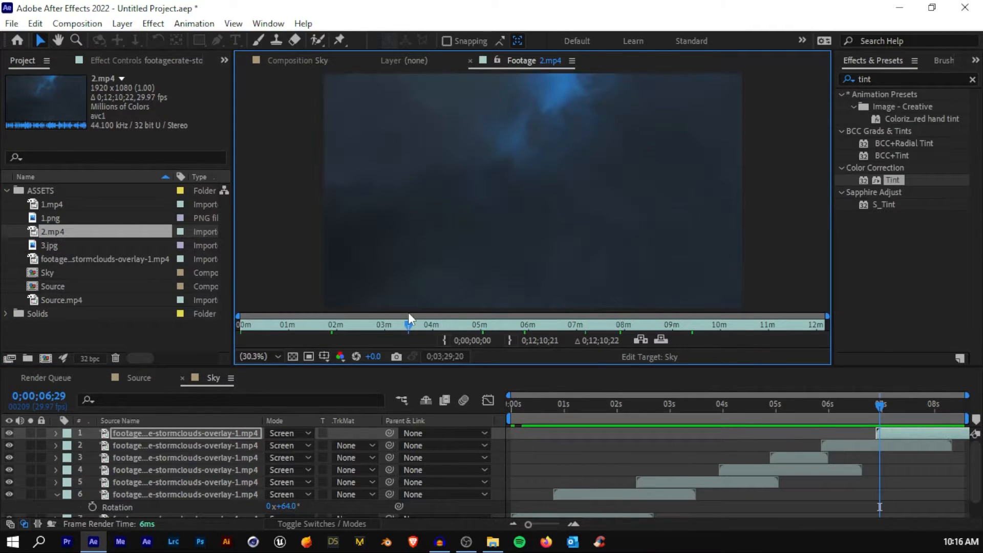
Add 2.mp4 as Sky's top layer, shift it earlier to span the whole timeline, and set its blending mode to Screen
drag(64, 236, 130, 431)
drag(566, 405, 610, 406)
drag(911, 434, 511, 434)
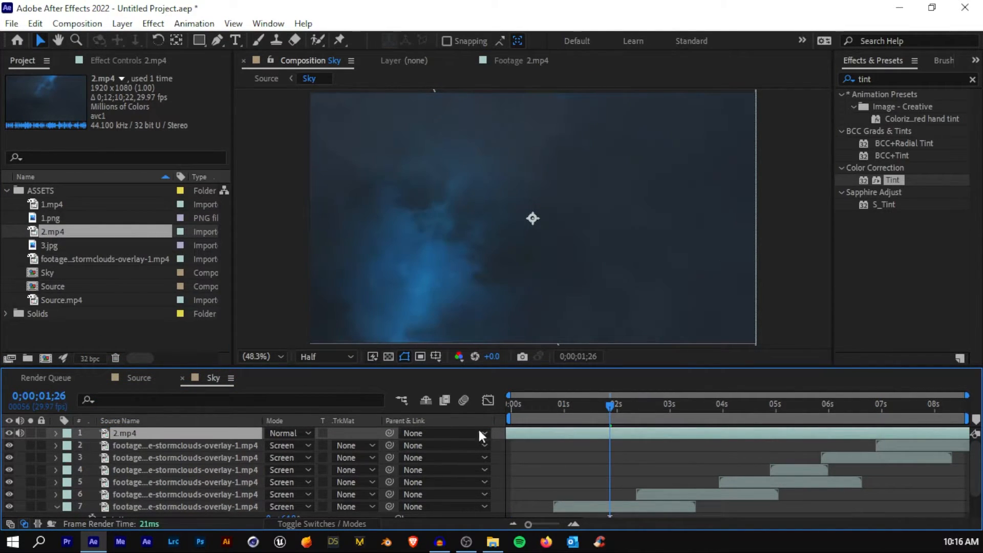
click(301, 434)
click(333, 244)
Mute the 2.mp4 layer's audio and play back the lightning overlay up to 0;00;03;21
mouse_move(599, 411)
mouse_down()
mouse_move(490, 398)
mouse_move(931, 401)
mouse_move(598, 397)
mouse_up()
key(space)
key(space)
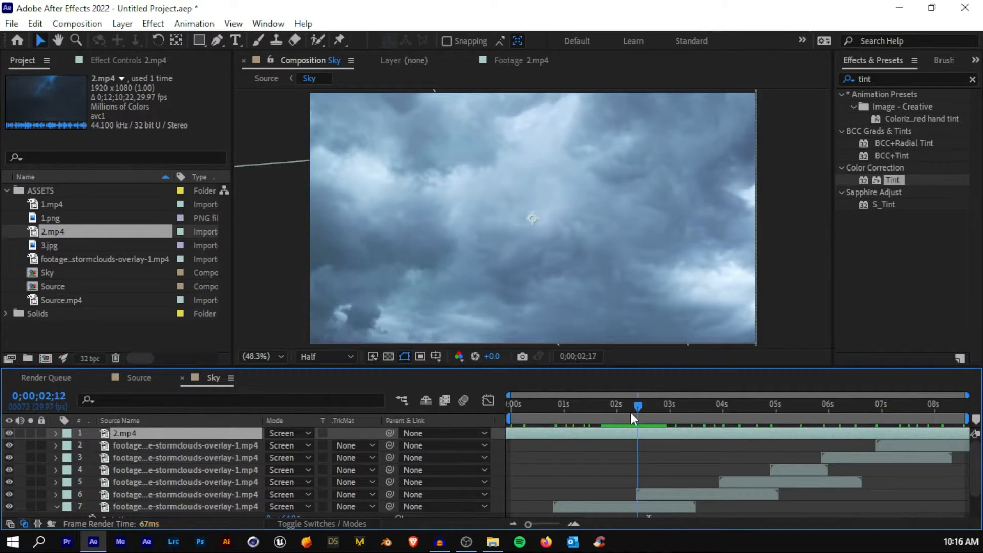
click(630, 411)
key(space)
key(space)
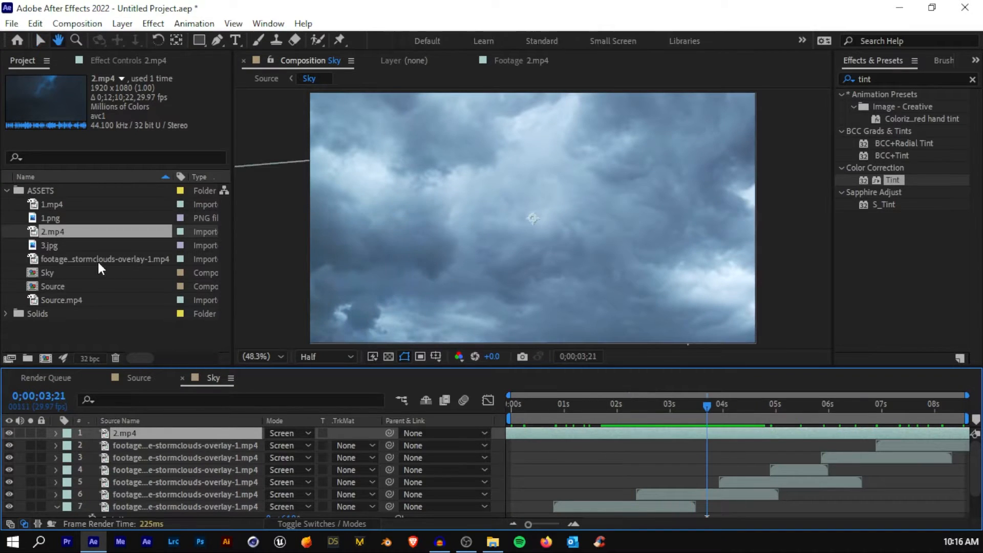
Add 1.mp4 as Sky's top layer, spanning the whole timeline, and set its blending mode to Screen
click(98, 260)
click(60, 245)
click(60, 235)
click(60, 208)
drag(119, 428, 165, 430)
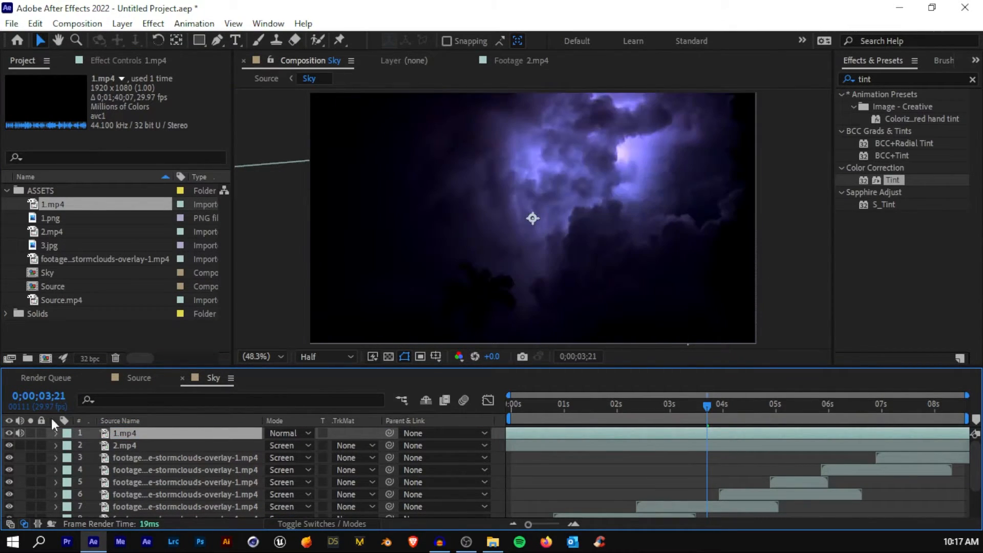
click(297, 433)
click(329, 228)
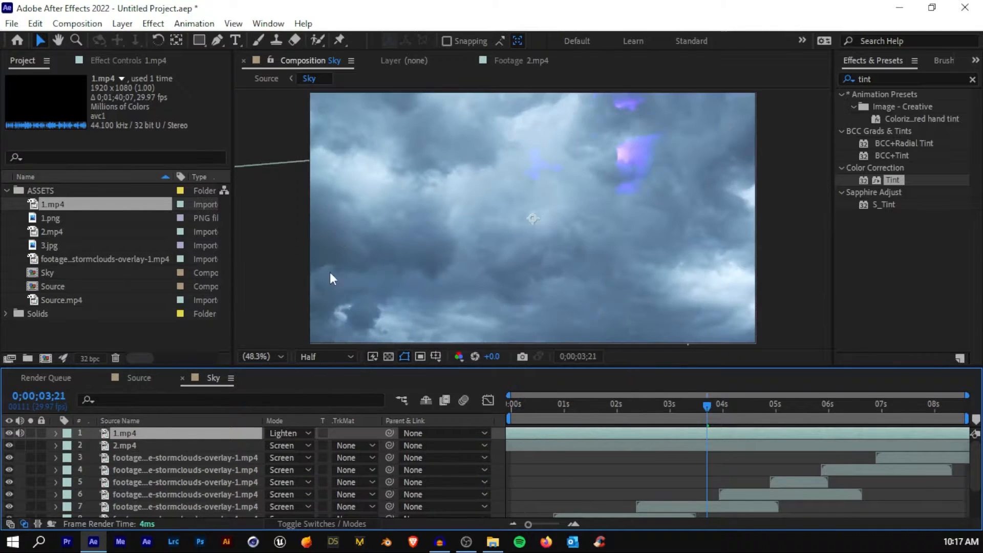
click(299, 433)
click(328, 242)
Scrub the Sky composition to 0;00;04;29 and examine the palm tree silhouette in the 1.mp4 overlay up close
drag(533, 409, 774, 402)
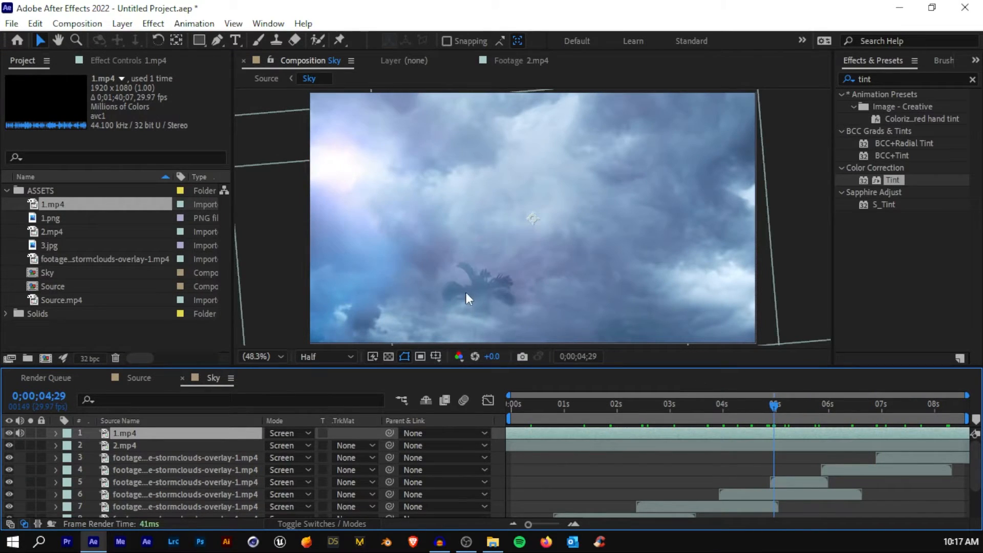
scroll(474, 288, up, 1)
drag(474, 288, 495, 228)
key(slash)
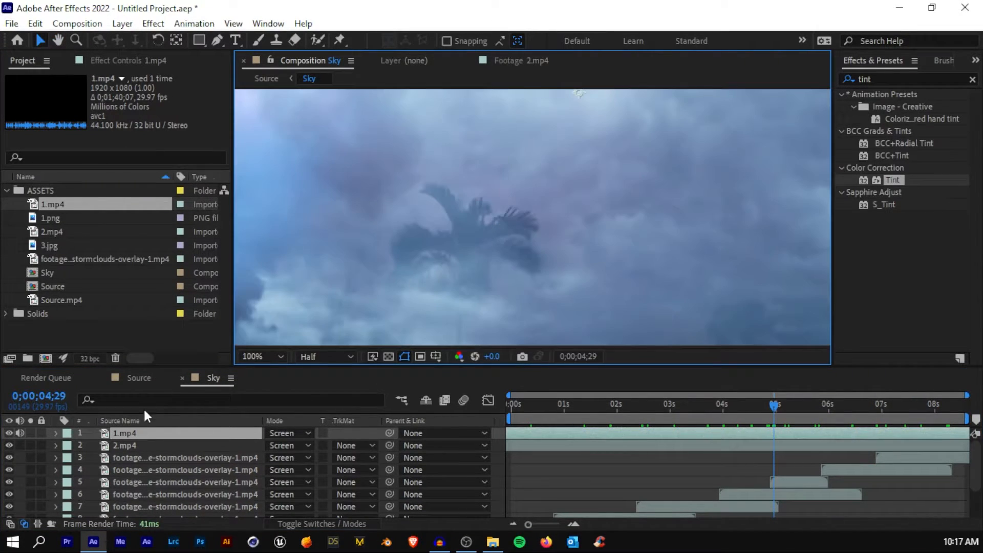
Check the 1.mp4 layer in Normal blending mode at 0;00;04;29 and restore it to Screen
click(271, 434)
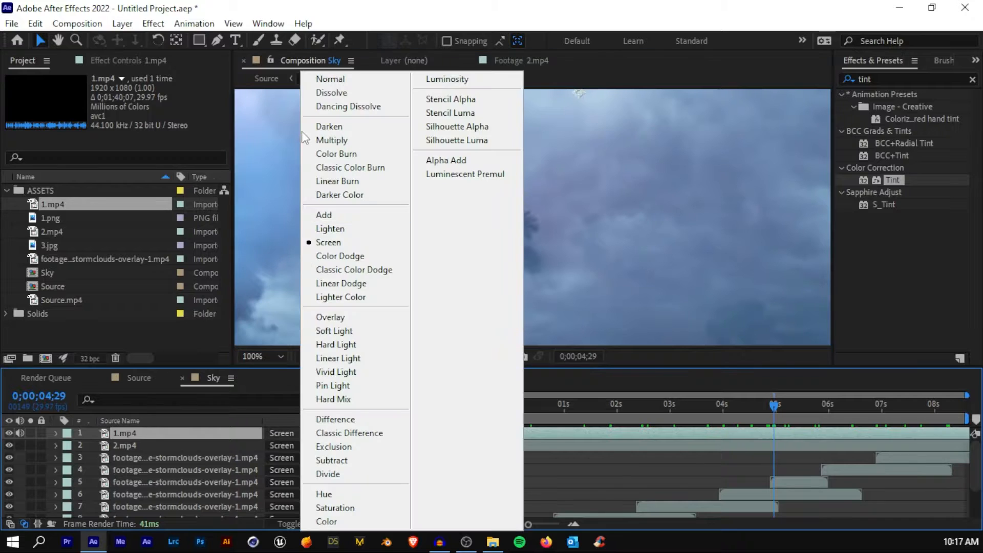
click(328, 78)
key(slash)
click(285, 434)
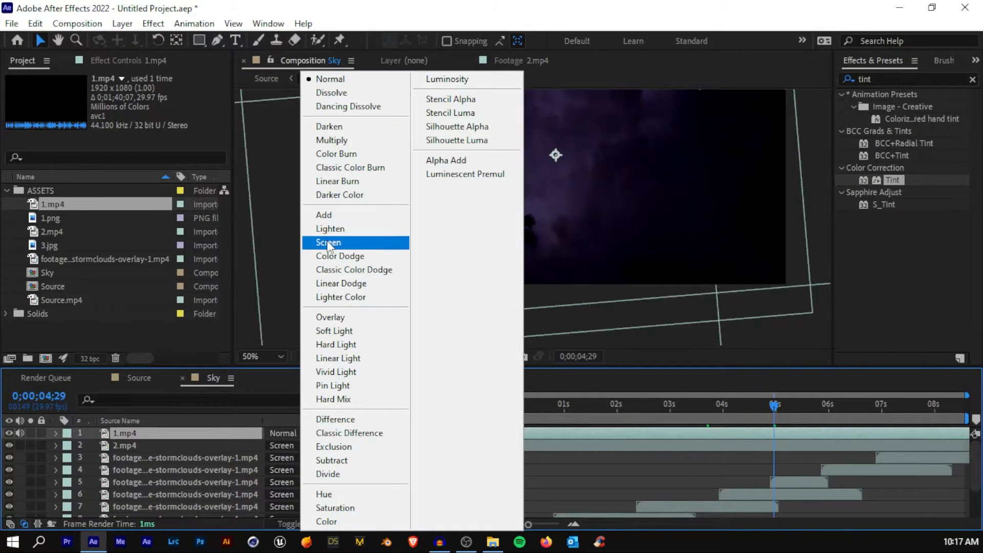
click(326, 246)
key(comma)
drag(613, 208, 614, 243)
Return to the Source composition and save the project as Sky_Adv2 in the PROJECT FILES -- SKY folder
click(134, 382)
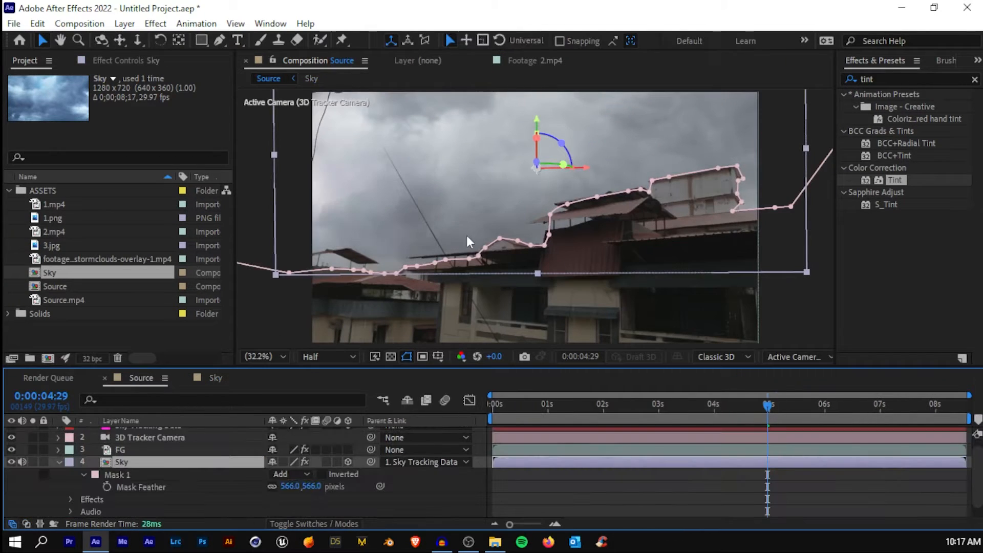
key(ctrl+s)
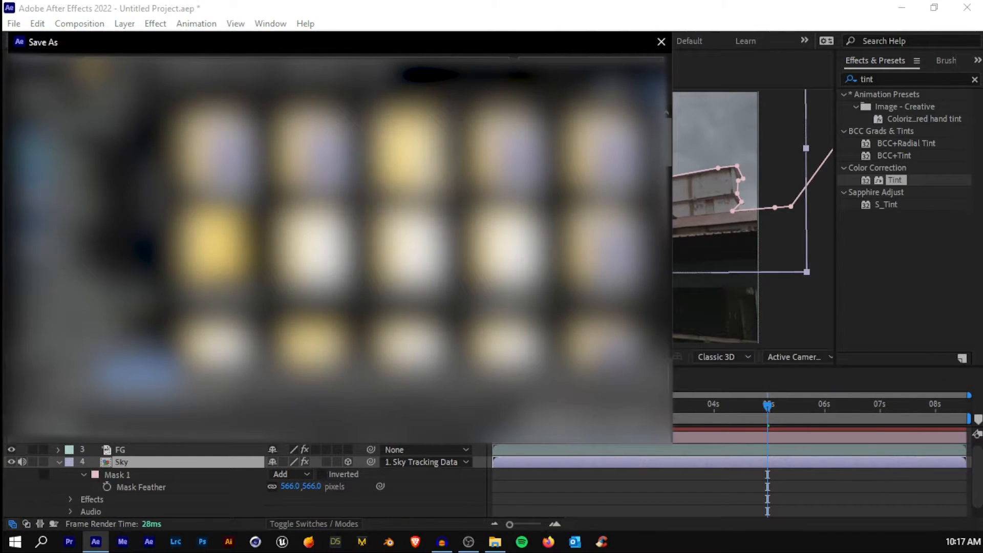
click(77, 171)
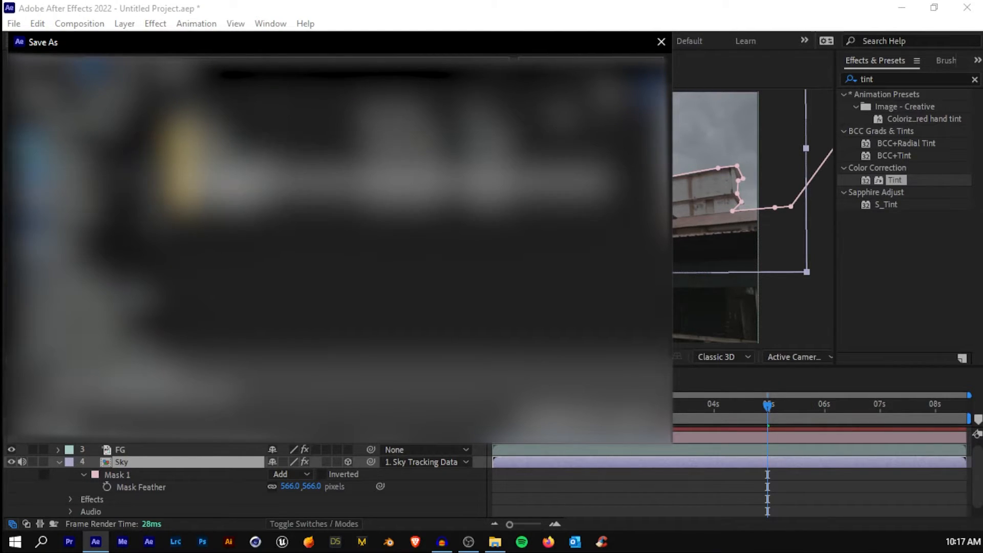
double_click(236, 183)
click(188, 371)
text(Sky_A)
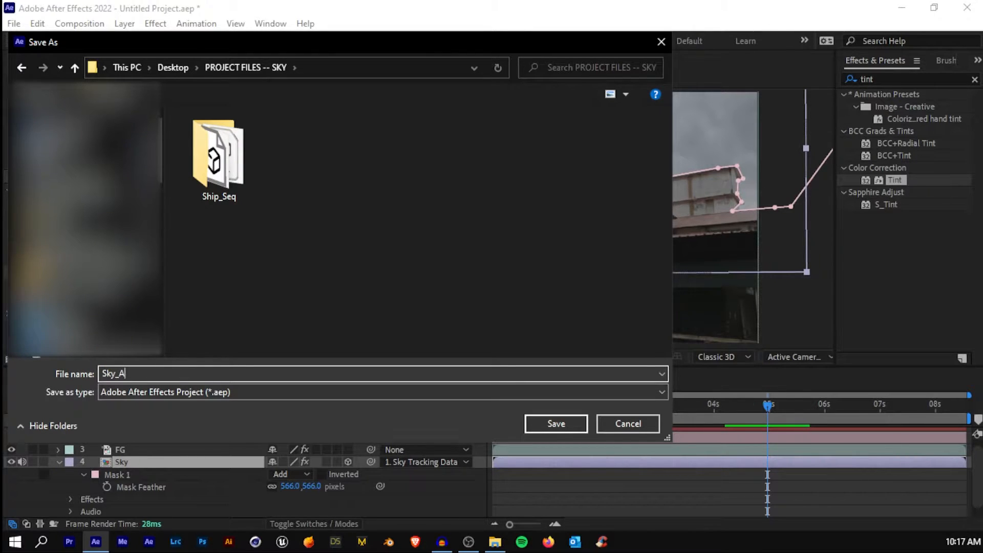
key(Return)
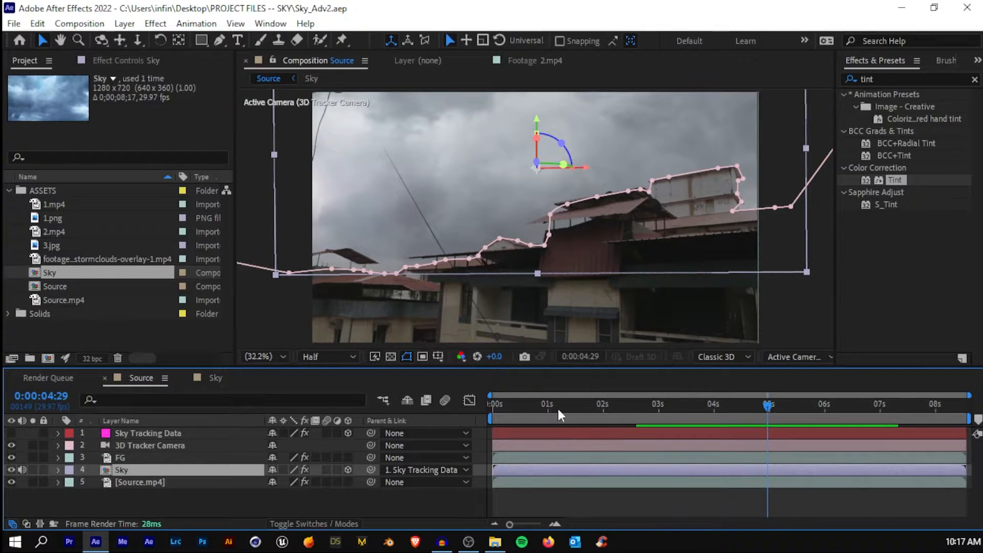
Play back the Source composition from the first frame in an enlarged view, up to 0:00:00:18
drag(557, 406, 489, 410)
click(503, 506)
key(grave)
key(space)
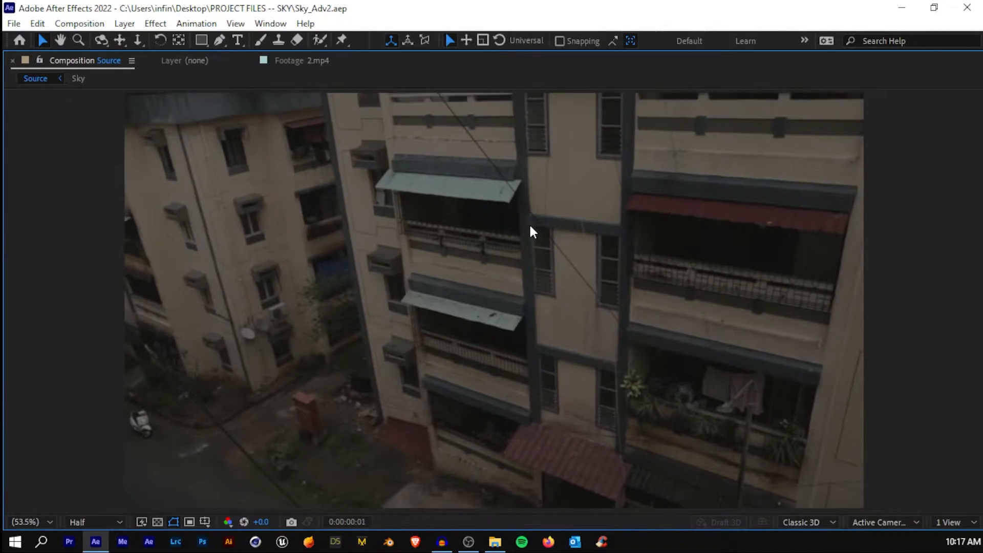
key(grave)
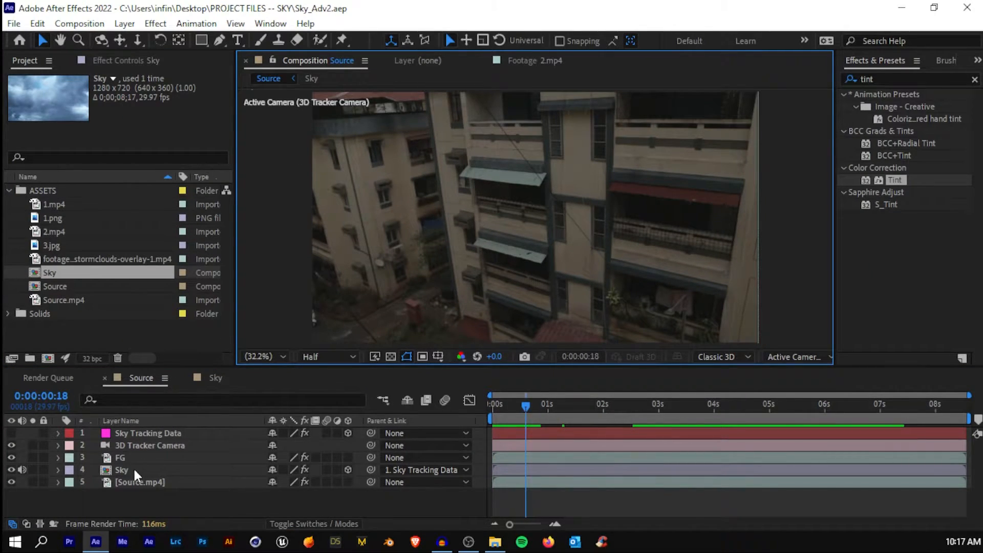
Mute the 1.mp4 layer's audio inside Sky and play back the Source composition from the start
double_click(134, 468)
click(139, 378)
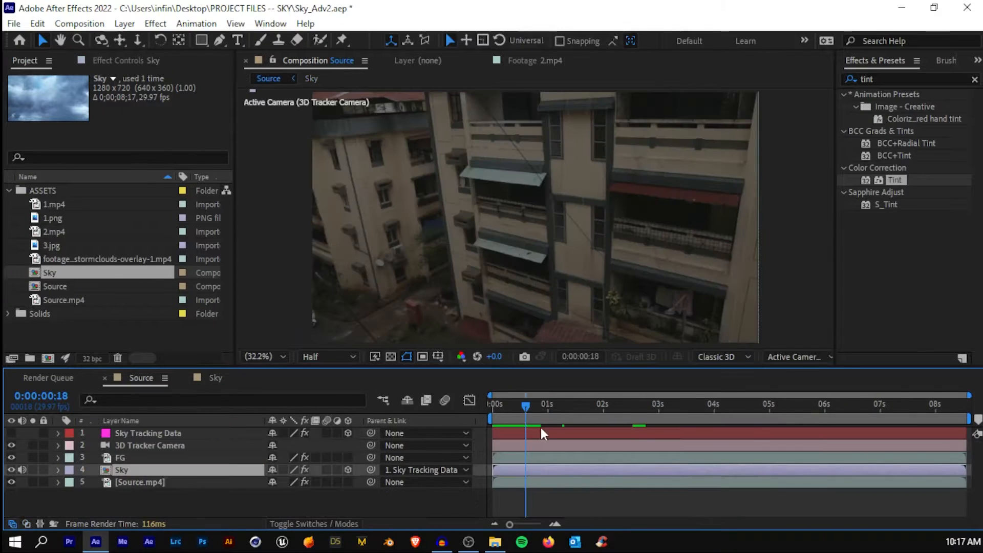
click(563, 500)
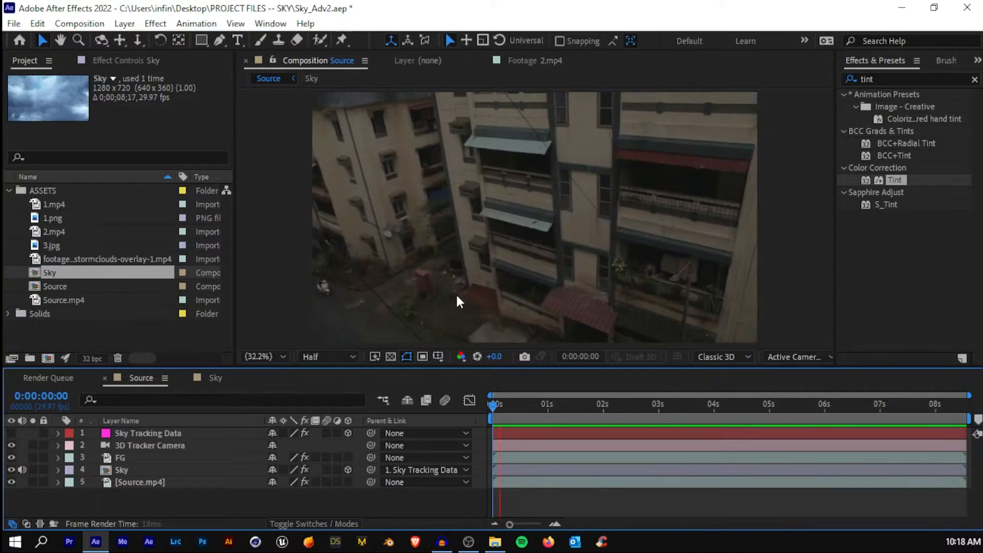
key(space)
Set the Sky layer's Mask Feather to 214 pixels, judging the building edges at 0:00:05:06
drag(586, 411, 766, 409)
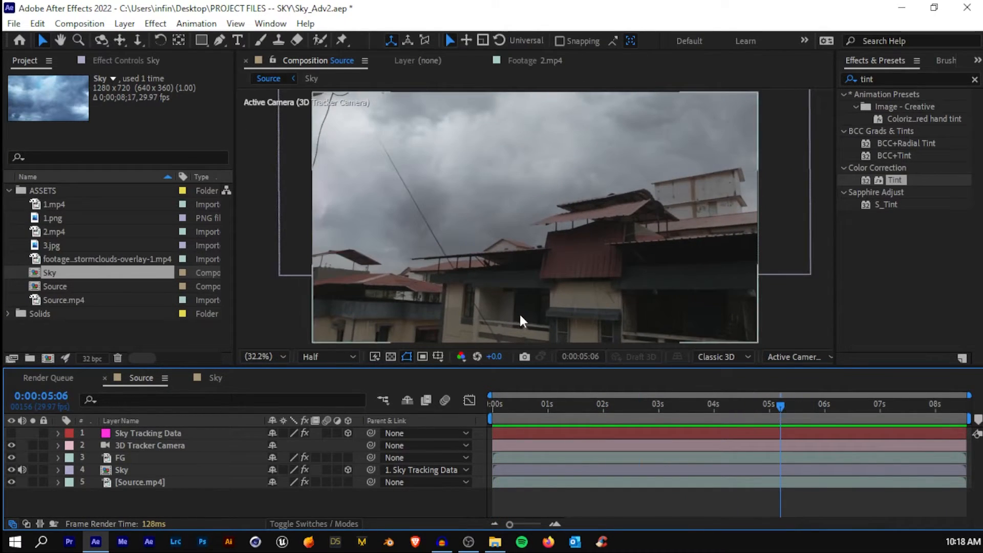
scroll(500, 285, up, 4)
drag(402, 294, 449, 228)
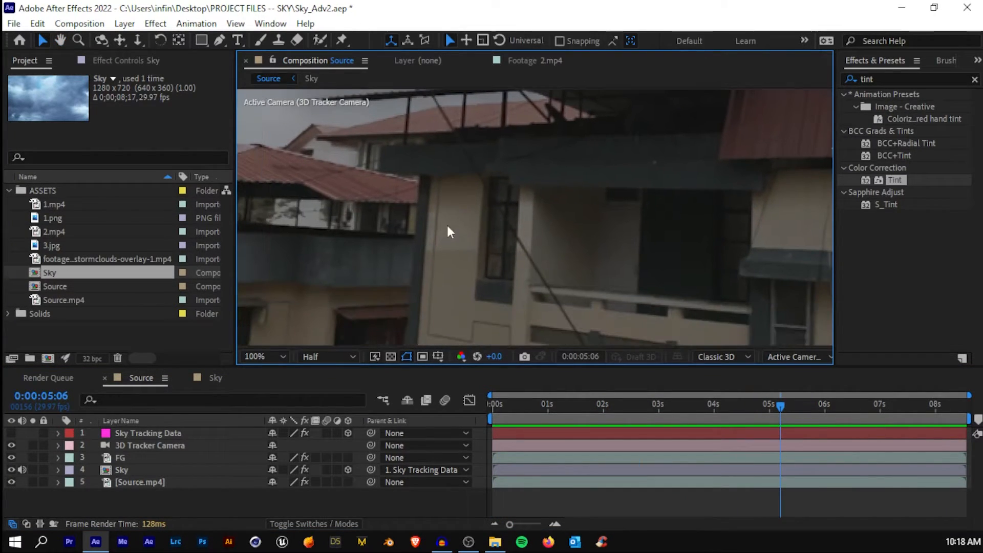
click(132, 472)
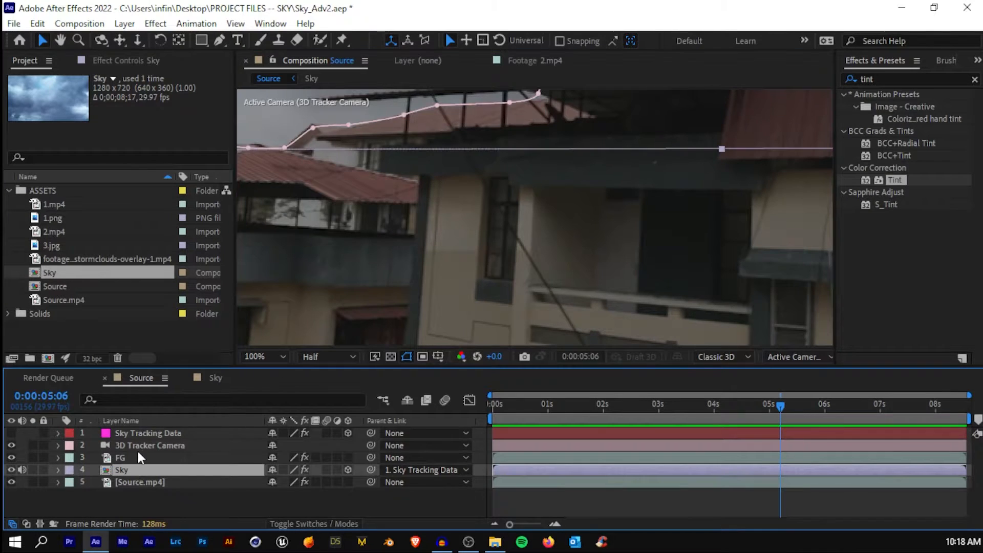
key(f)
drag(282, 492, 8, 485)
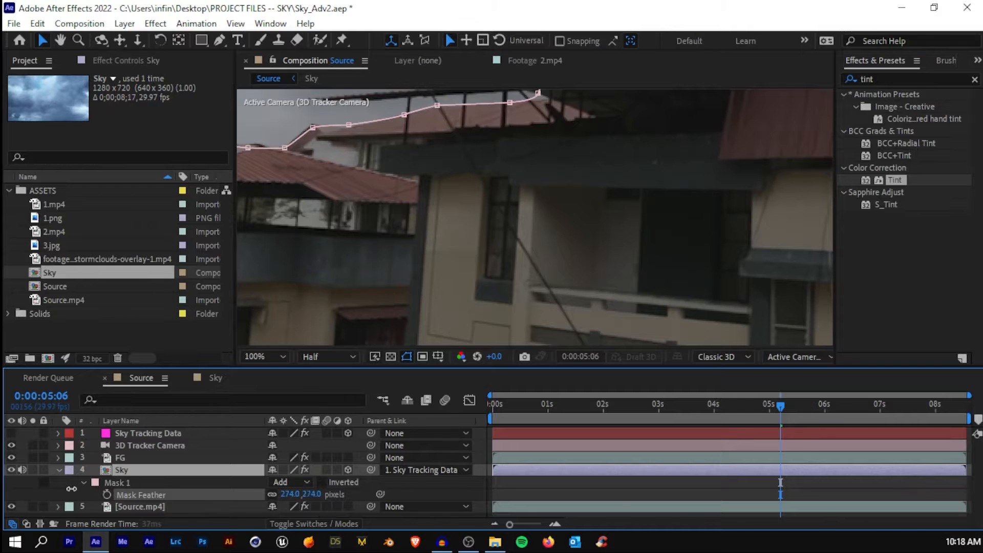
Play back Source in an enlarged view and examine the sky blend at 0:00:07:14 and 0:00:03:06
key(grave)
key(space)
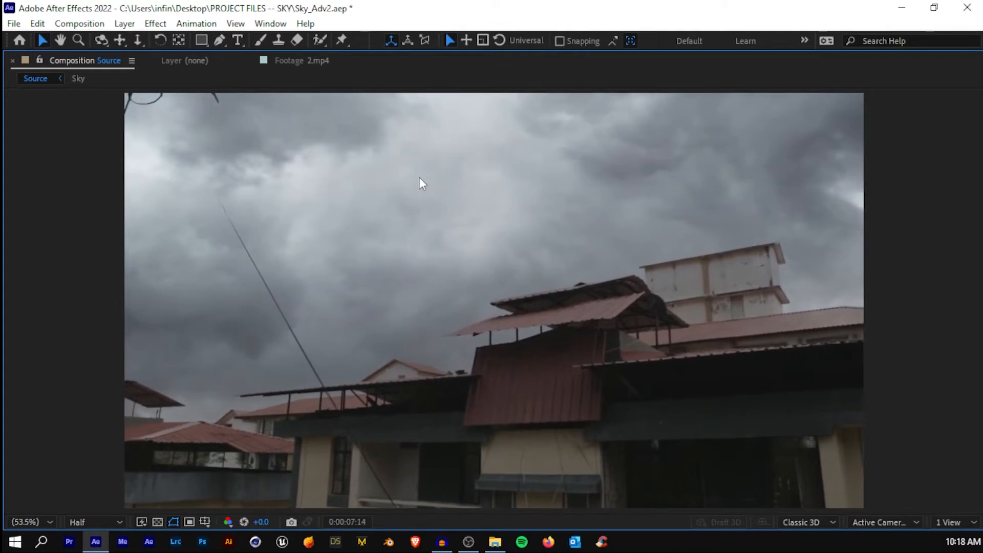
key(grave)
drag(498, 398, 669, 392)
key(grave)
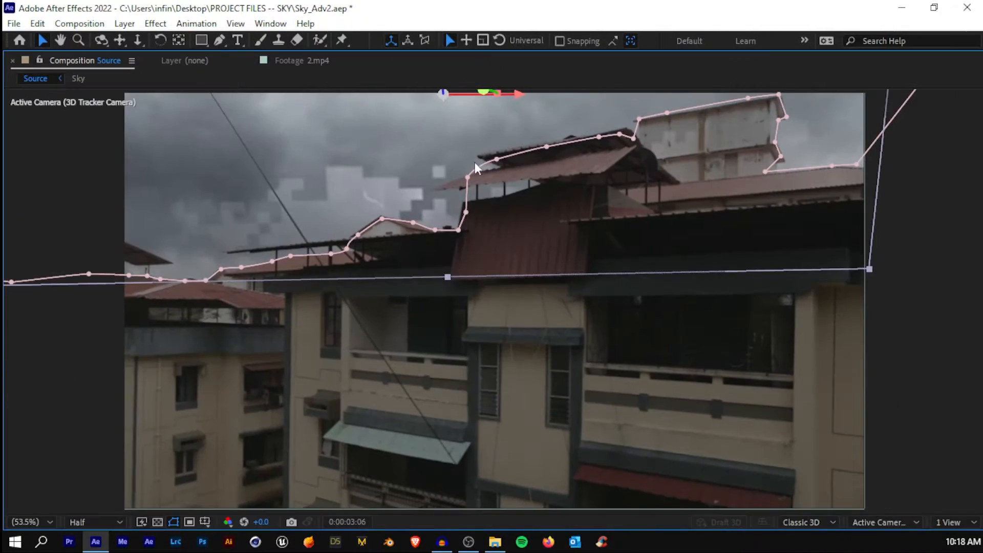
key(grave)
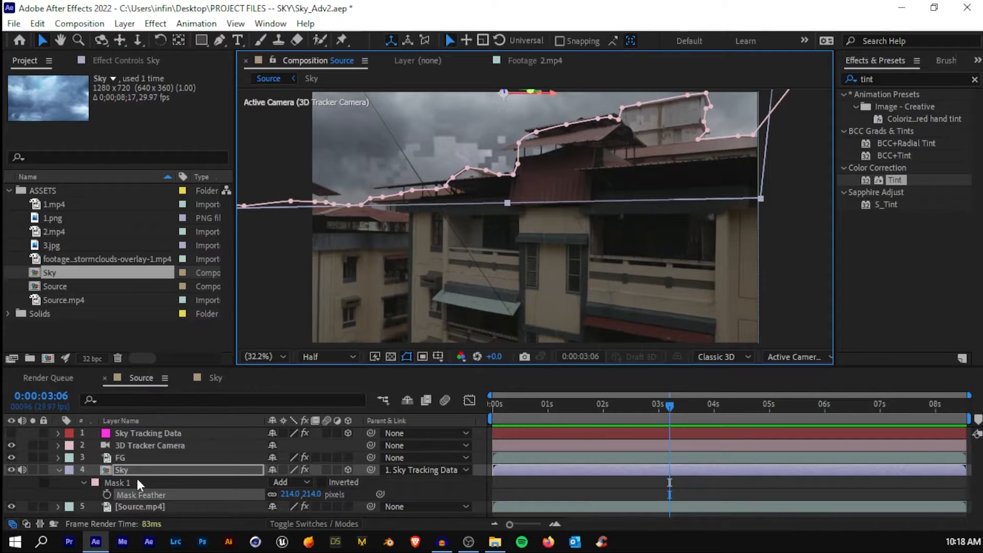
Inspect the blocky lightning artifacts inside the Sky composition, go to its first frame, and solo the 3.jpg layer
double_click(136, 471)
scroll(513, 217, up, 3)
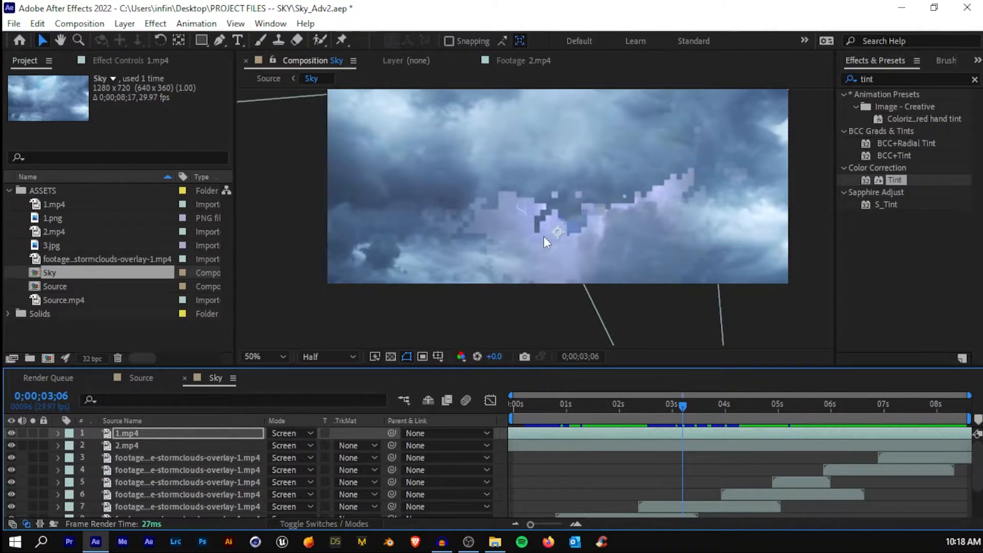
scroll(552, 223, down, 1)
drag(516, 404, 480, 415)
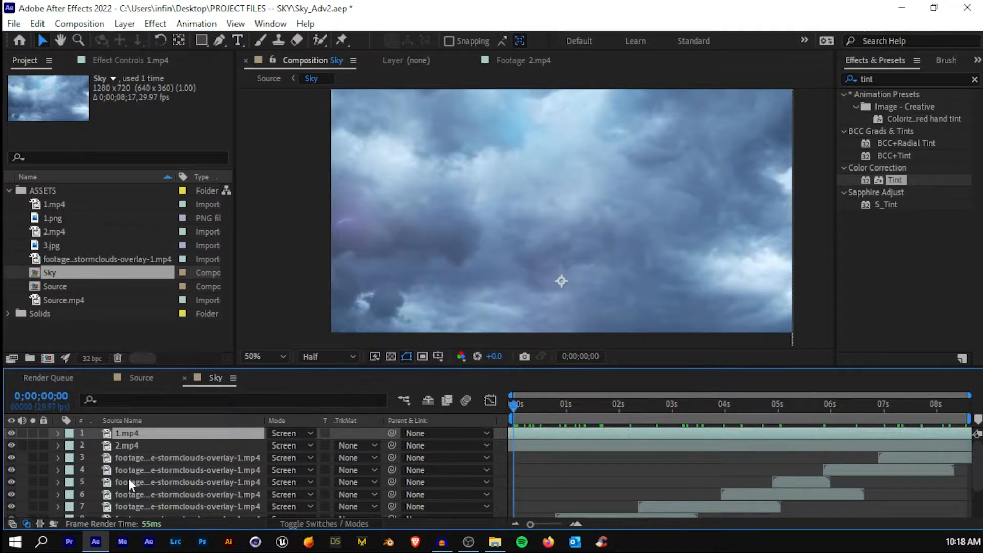
scroll(139, 481, down, 3)
click(32, 510)
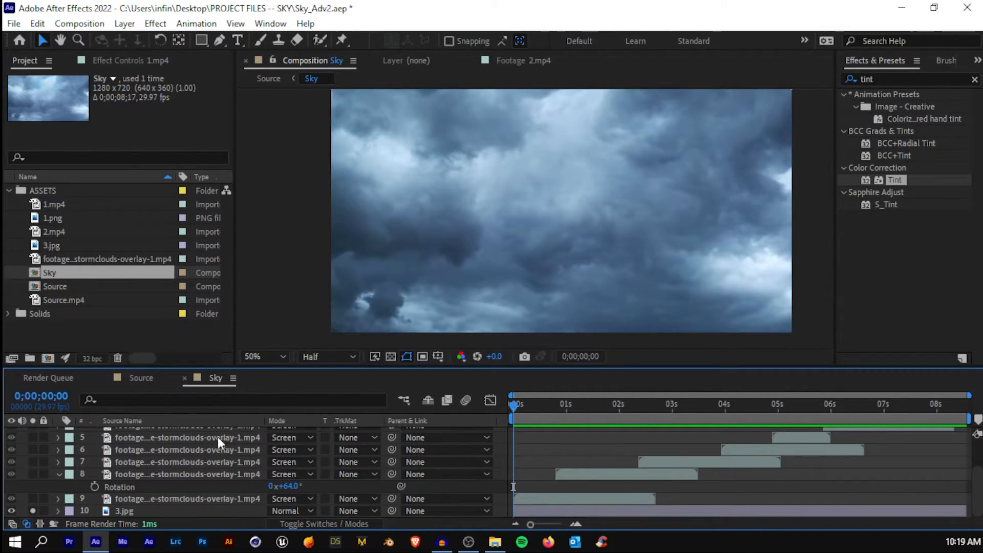
Create a new adjustment layer above all the layers in the Sky composition
scroll(219, 433, up, 3)
click(125, 24)
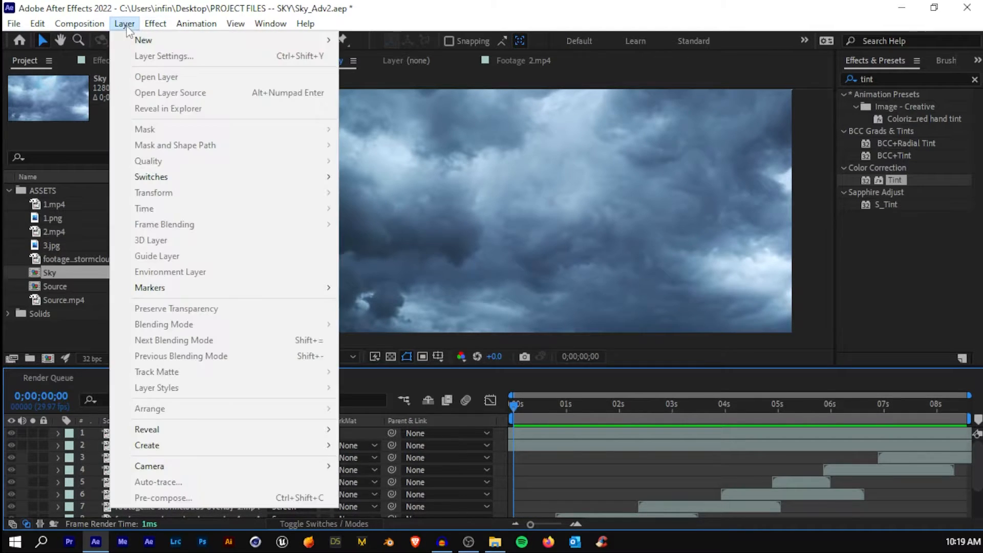
mouse_move(154, 40)
click(381, 134)
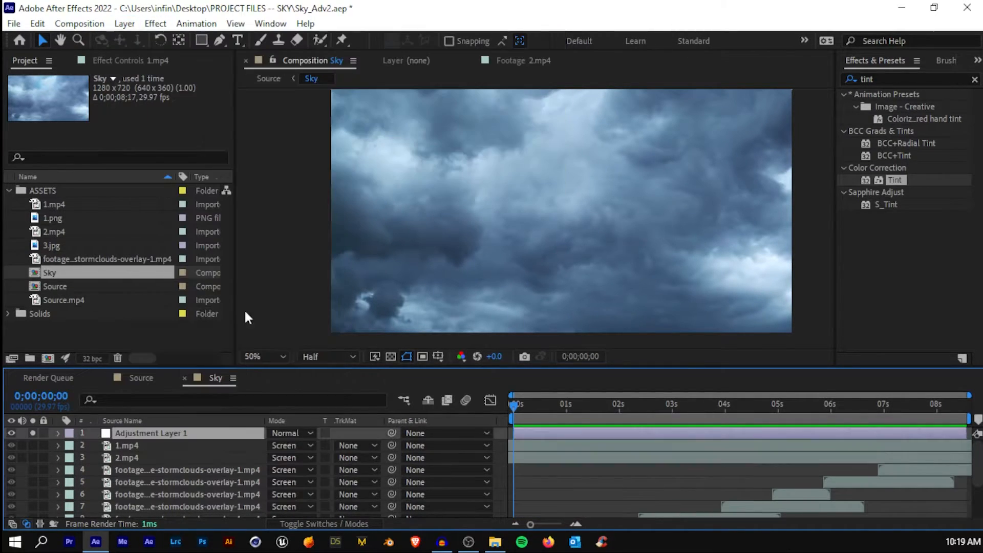
Find the Turbulent Displace effect and apply it to Adjustment Layer 1
key(ctrl+5)
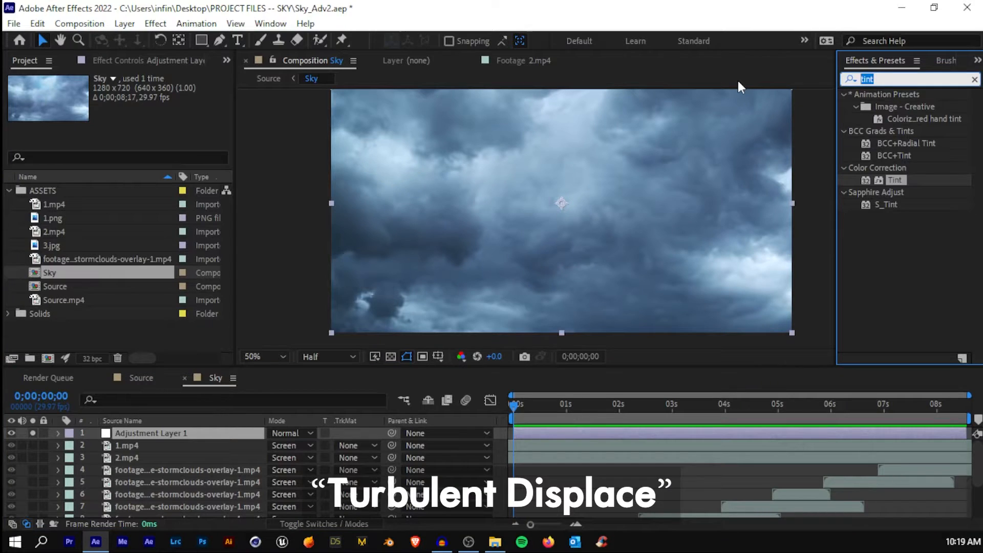
text(Turbul)
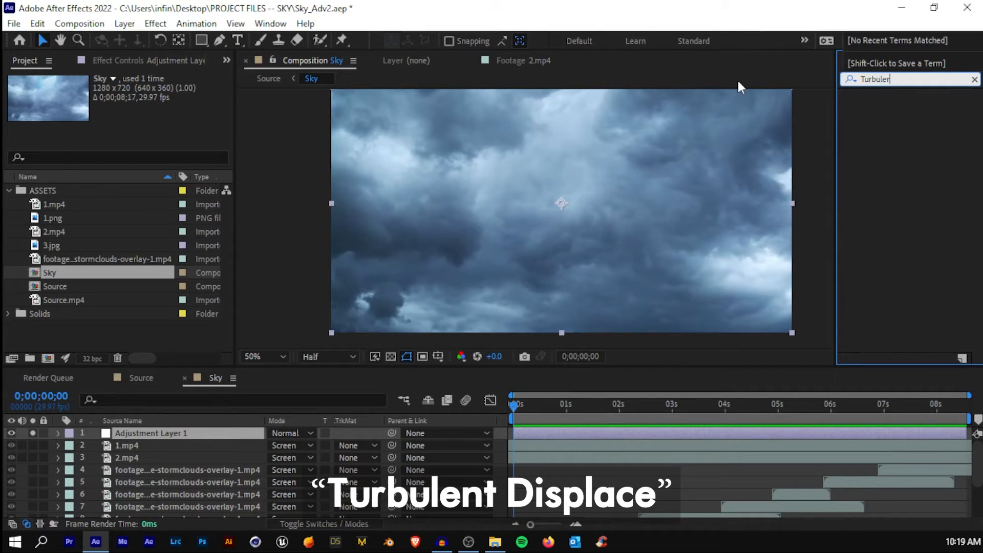
text(e)
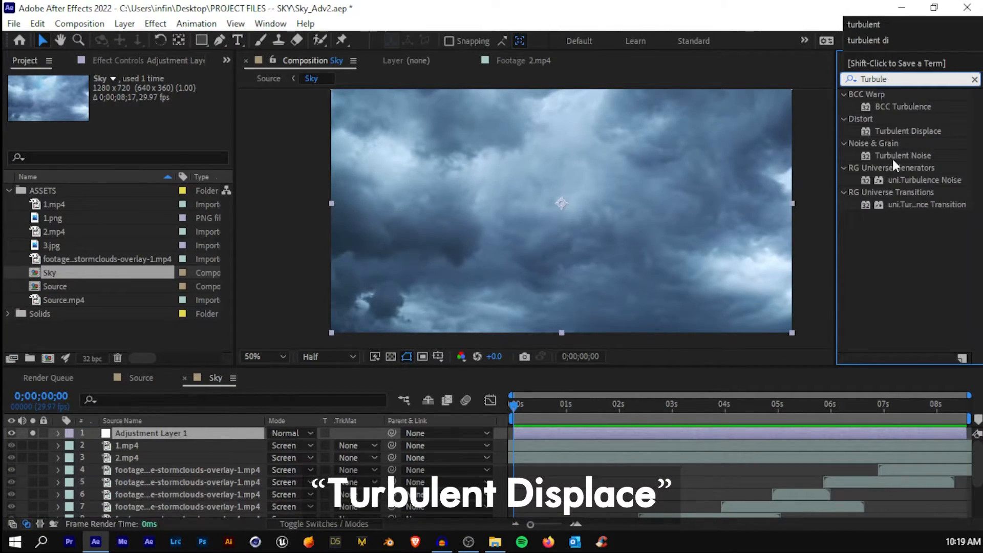
drag(896, 130, 171, 434)
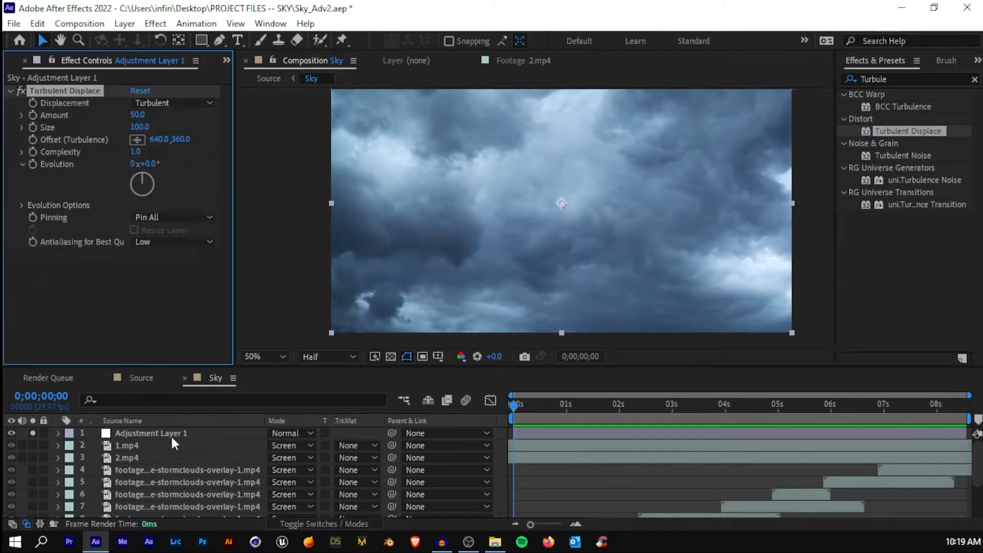
Compare the 3.jpg clouds with Turbulent Displace switched off and on at 0;00;01;20
scroll(71, 451, down, 5)
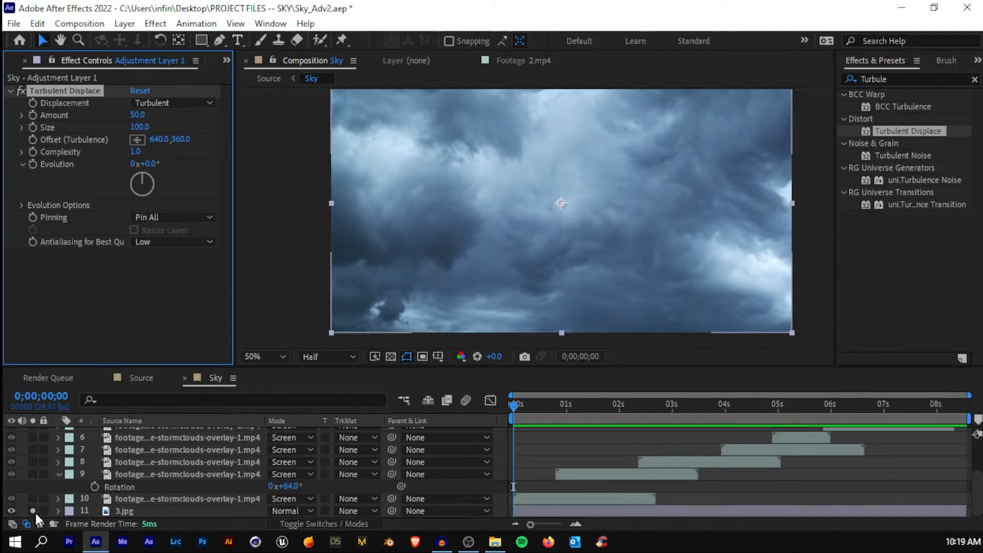
click(110, 510)
scroll(112, 447, up, 5)
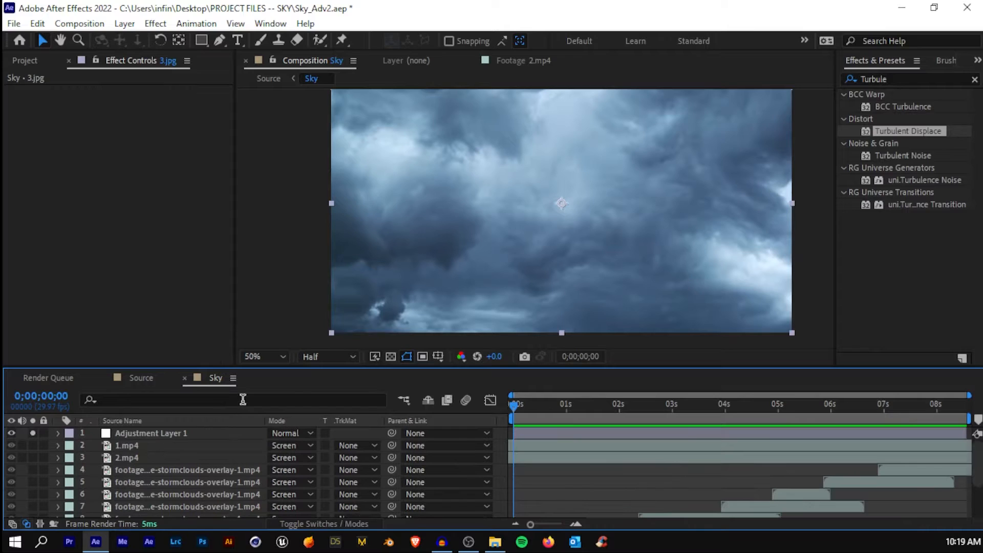
click(186, 431)
click(584, 404)
click(603, 421)
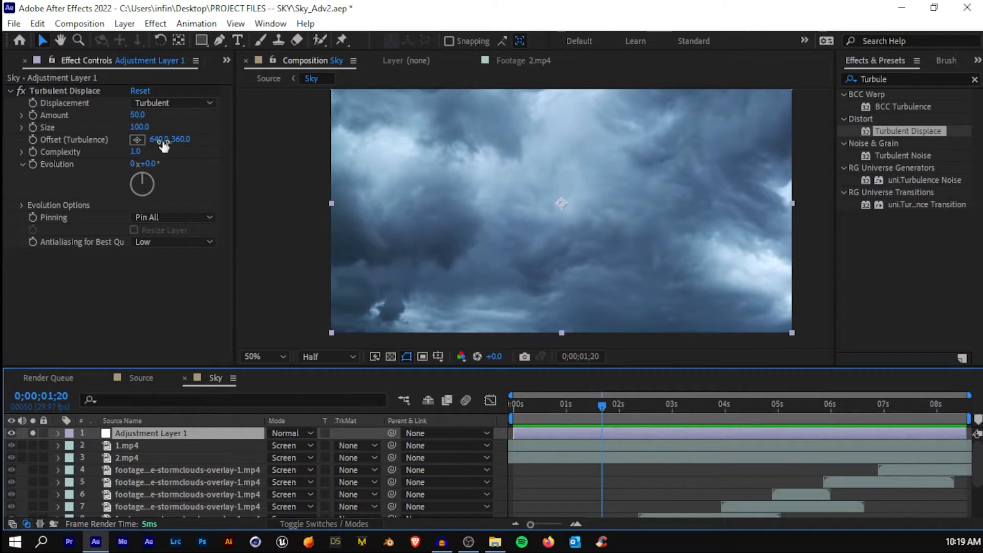
click(20, 91)
click(20, 92)
click(20, 91)
click(20, 92)
Try a Turbulent Displace Evolution of 1x+45° on the clouds and return to the first frame
drag(148, 162, 492, 175)
click(568, 417)
drag(568, 415, 309, 374)
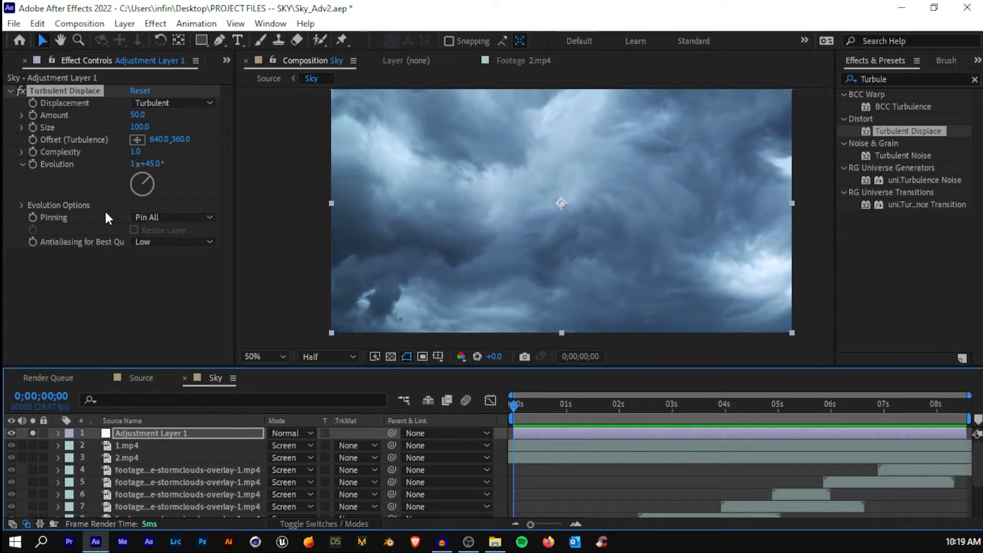
Keyframe the Turbulent Displace Evolution at the first frame and drive it with the expression time*20
click(38, 170)
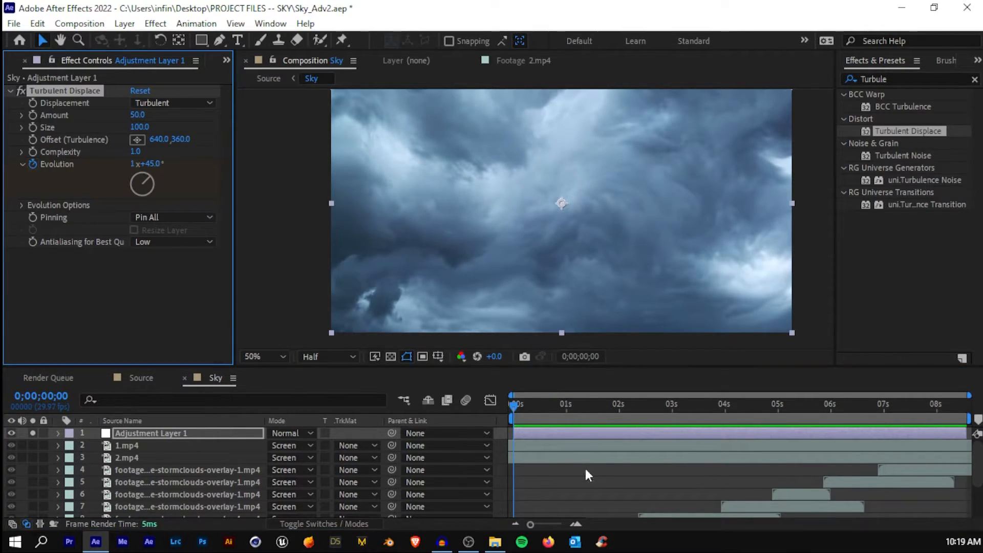
alt+click(33, 163)
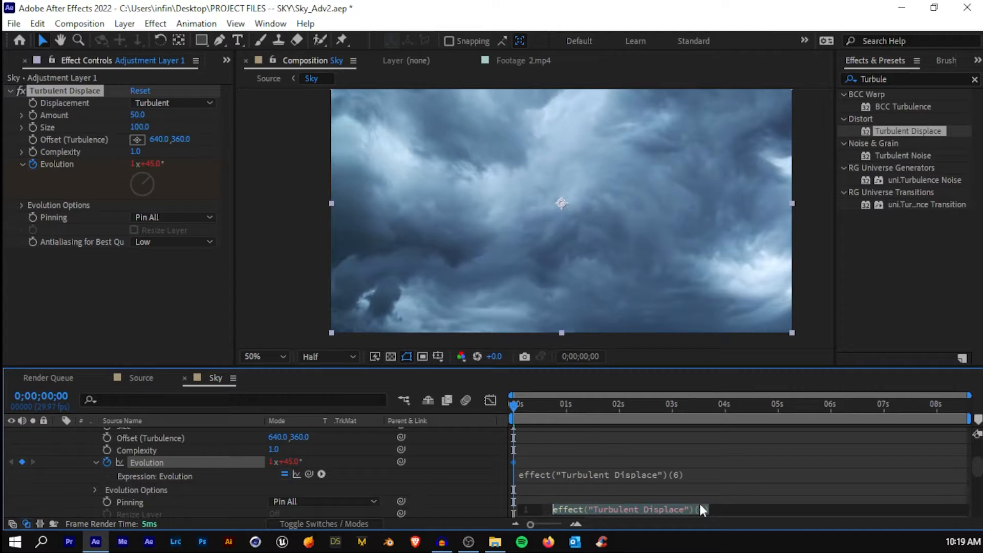
text(time)
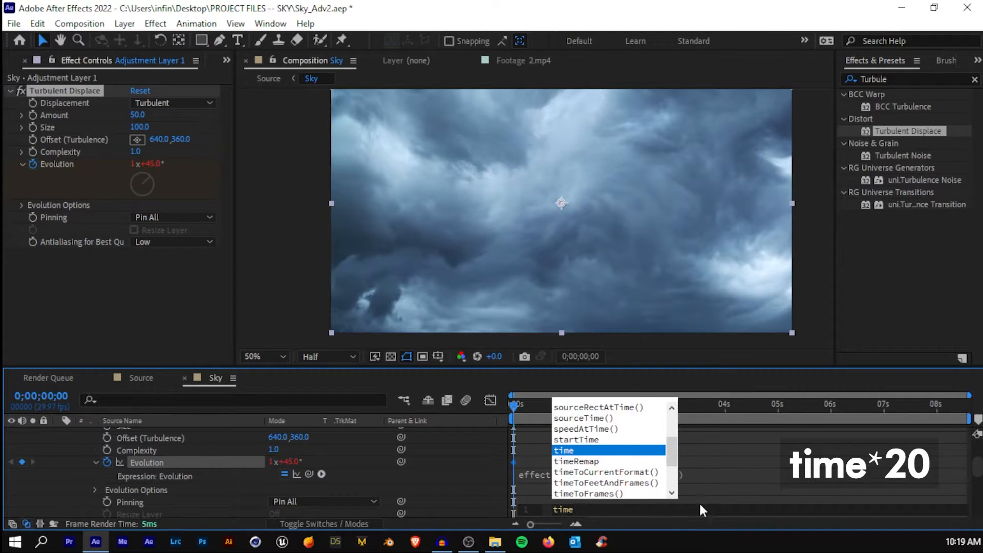
text(*20)
click(573, 425)
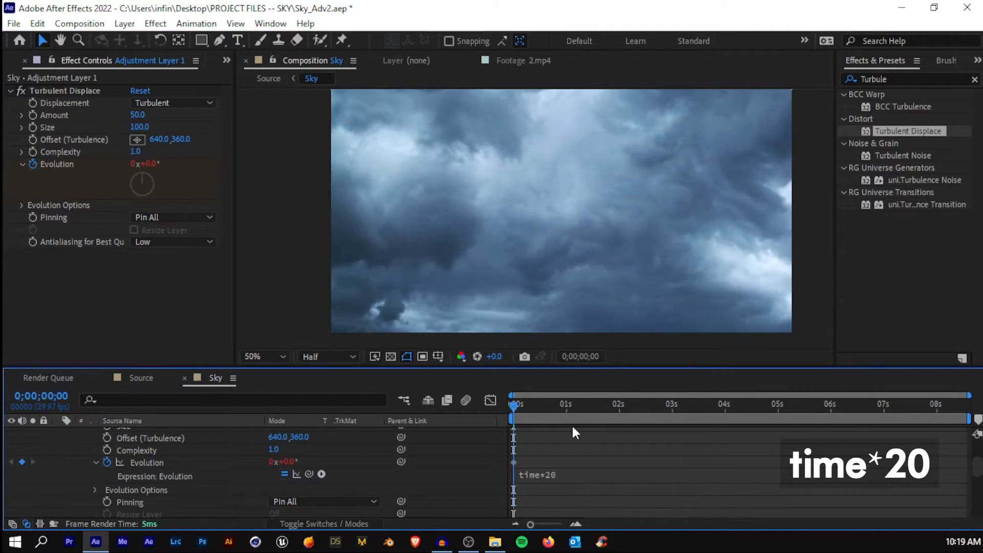
Play back the cloud motion and try a Turbulent Displace Amount of 10
key(space)
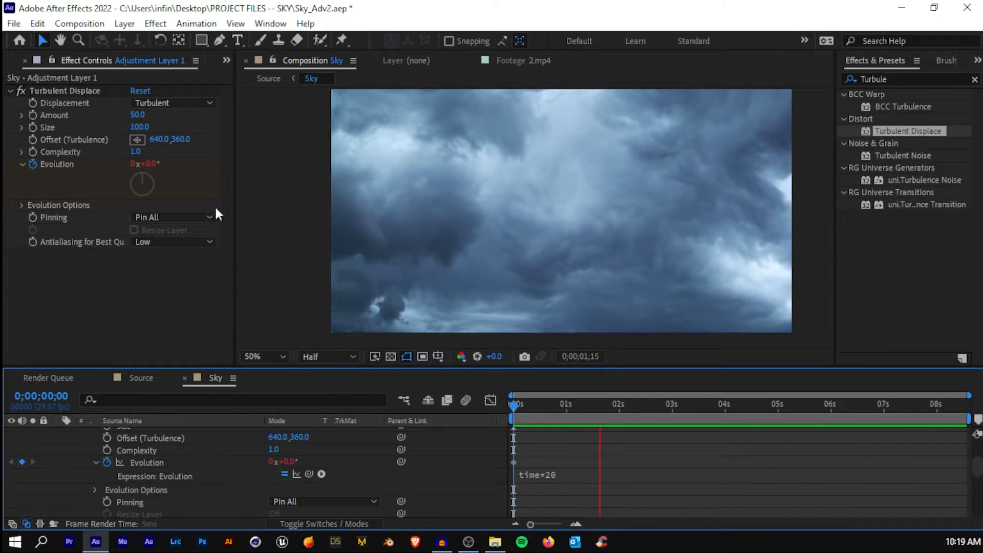
scroll(147, 424, up, 3)
click(125, 431)
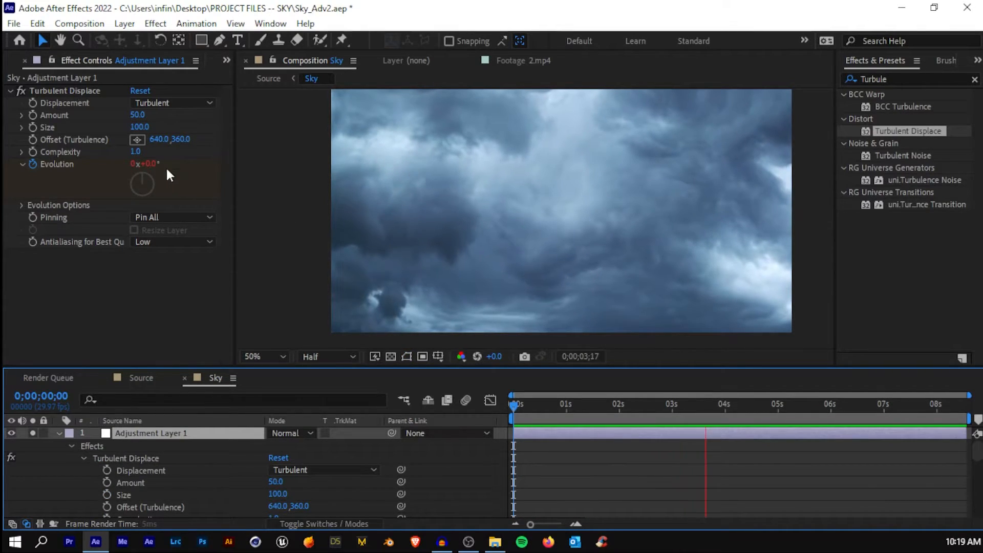
click(137, 115)
text(10)
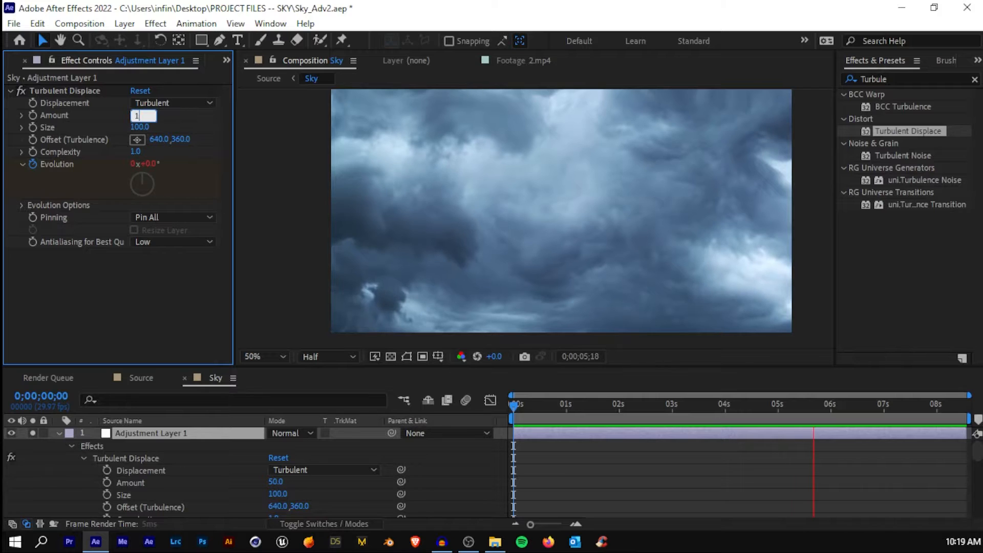
key(Return)
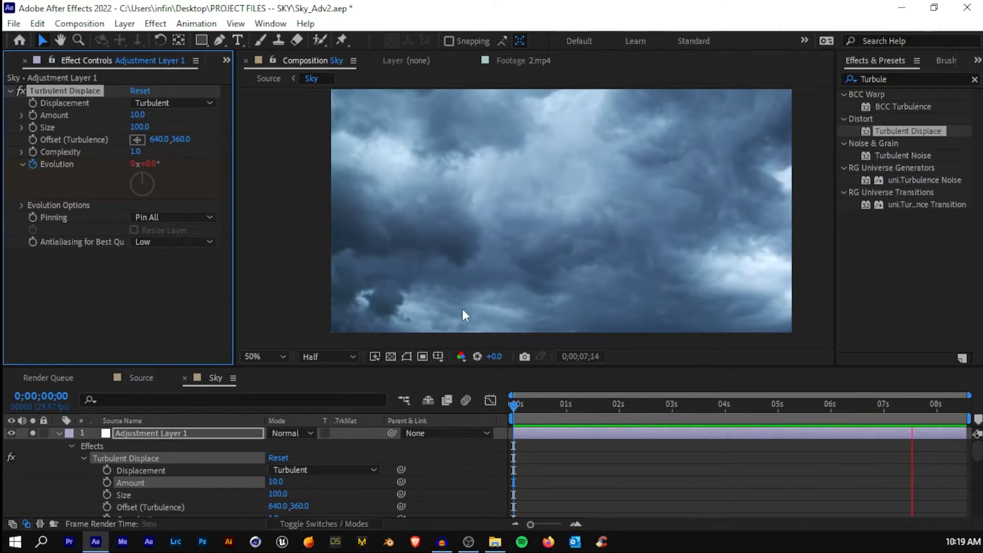
Set the Turbulent Displace Amount to 20 and unsolo Adjustment Layer 1 after previewing the motion in Source
scroll(463, 309, up, 2)
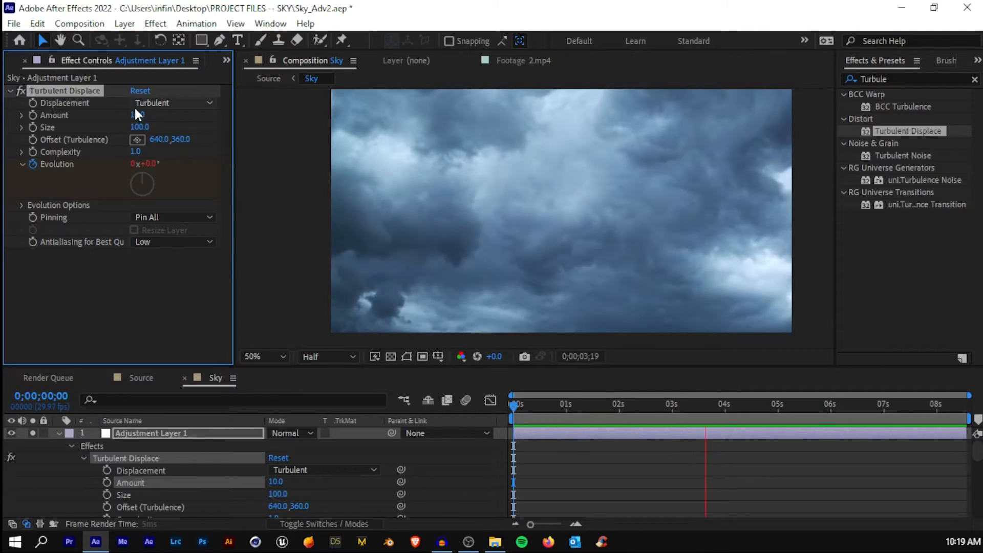
click(136, 107)
click(106, 123)
click(140, 115)
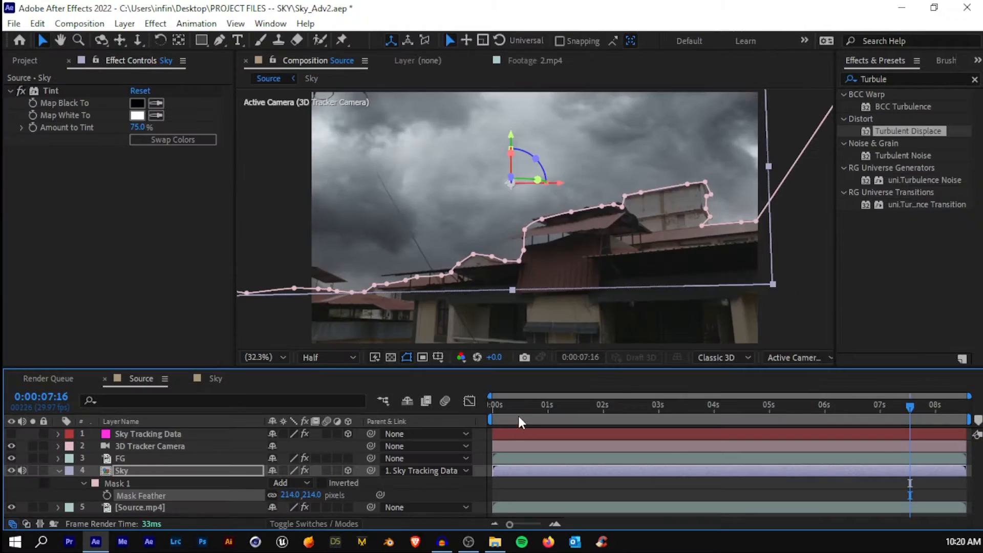
key(space)
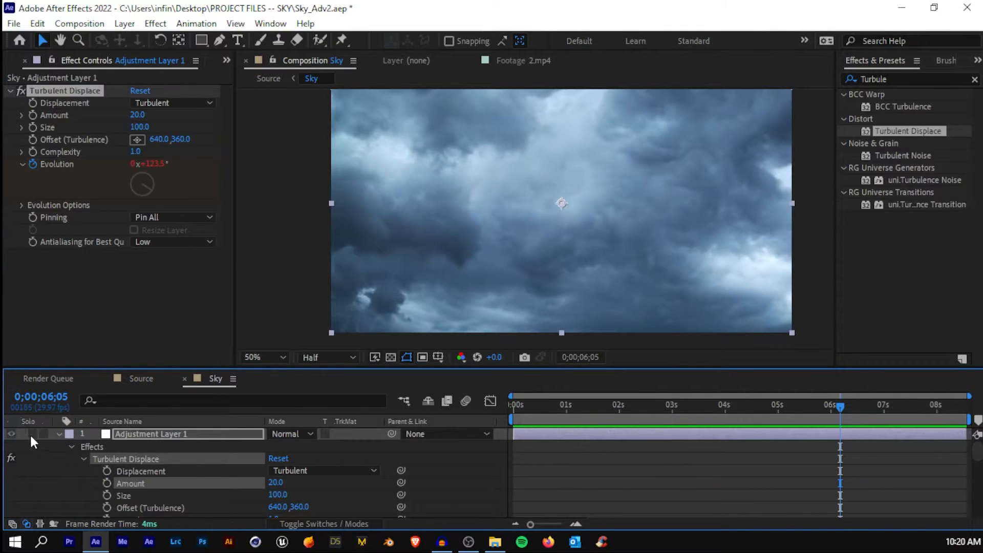
click(60, 433)
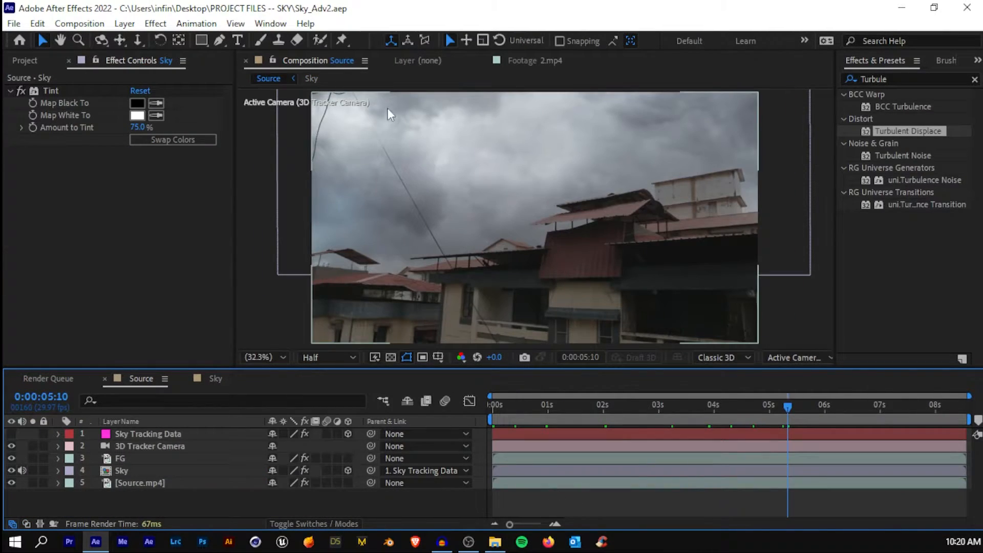
Add a black 1920 x 1080 px solid named ELEMENT to the Source composition
right_click(114, 501)
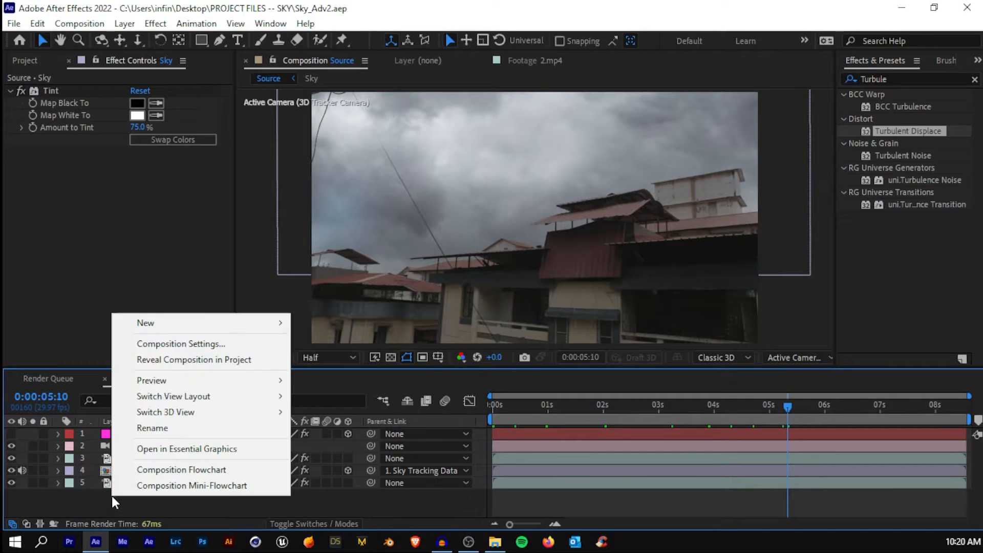
mouse_move(164, 324)
click(329, 354)
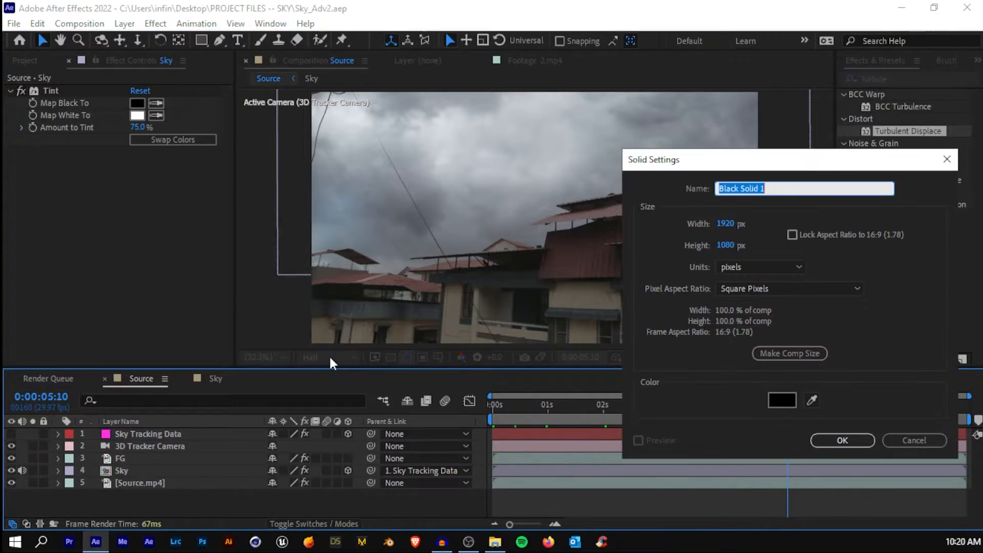
text(ELEMEN)
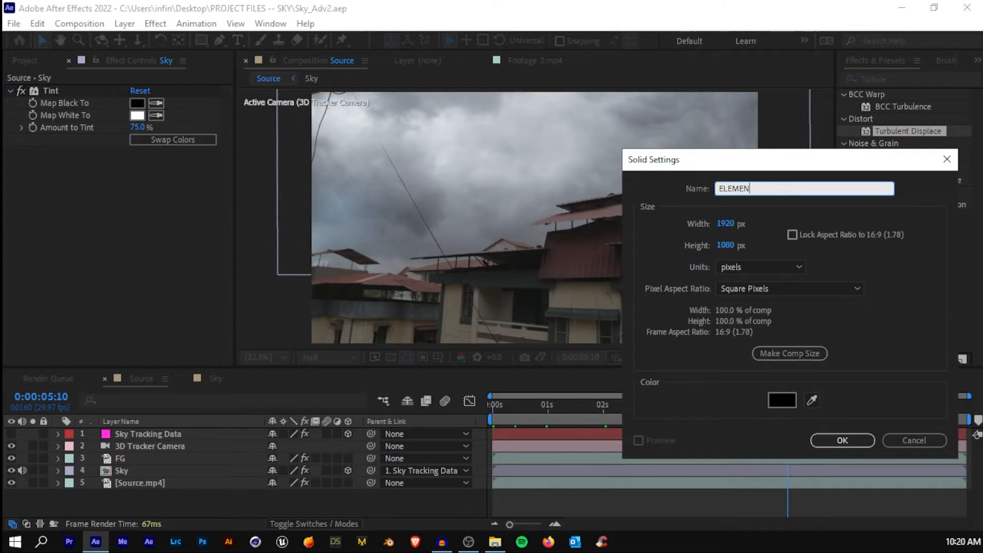
key(Return)
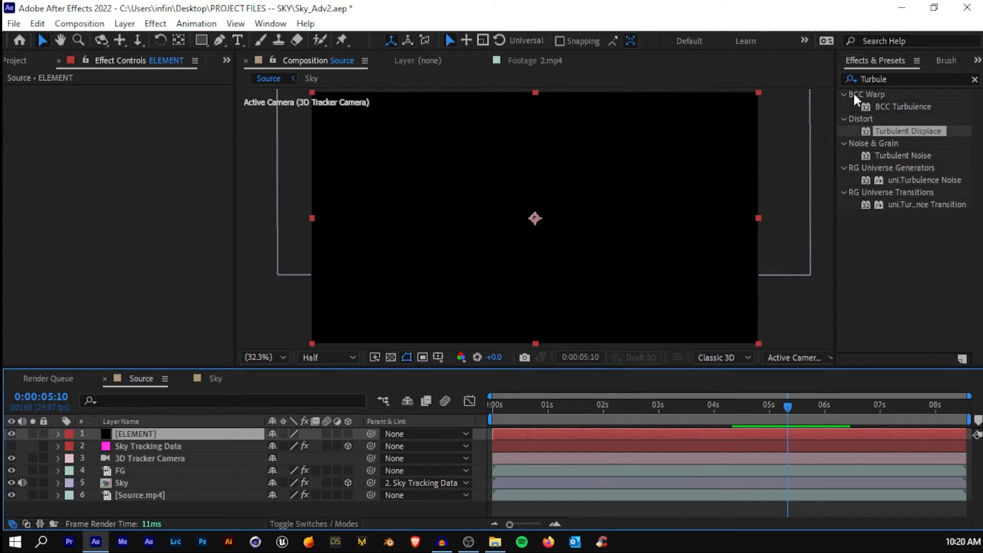
Find Video Copilot's Element effect and apply it to the ELEMENT solid
click(850, 80)
text(elem)
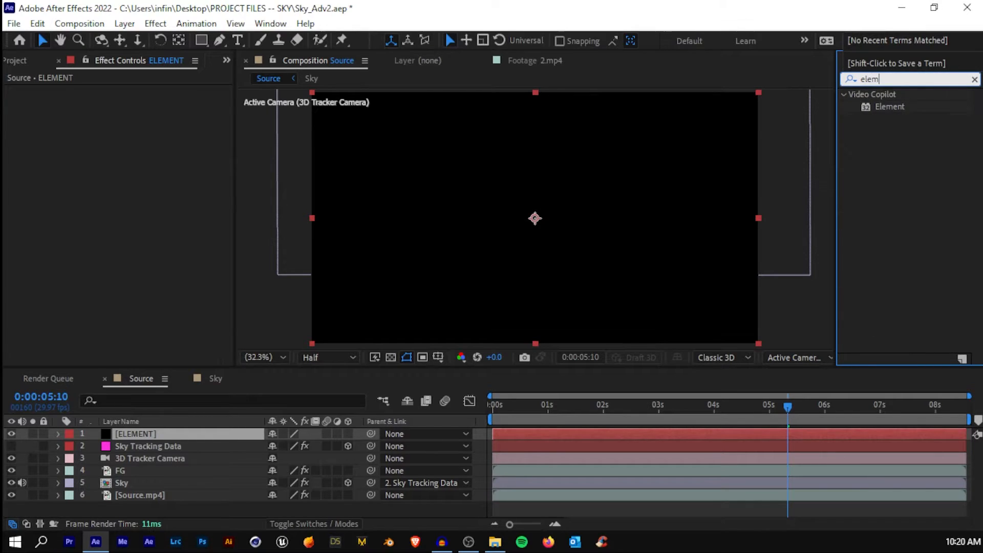
text(nt)
key(BackSpace)
key(BackSpace)
key(BackSpace)
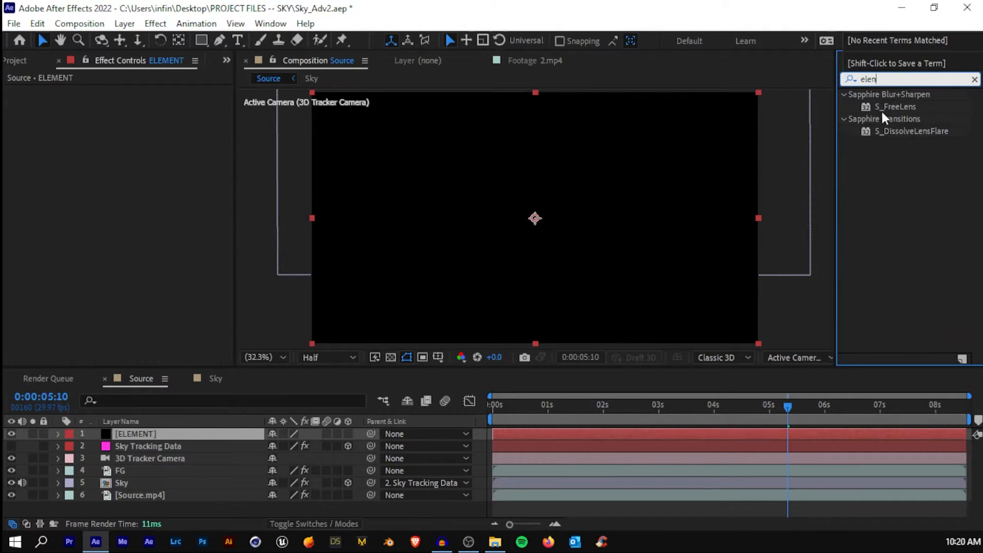
text(ement)
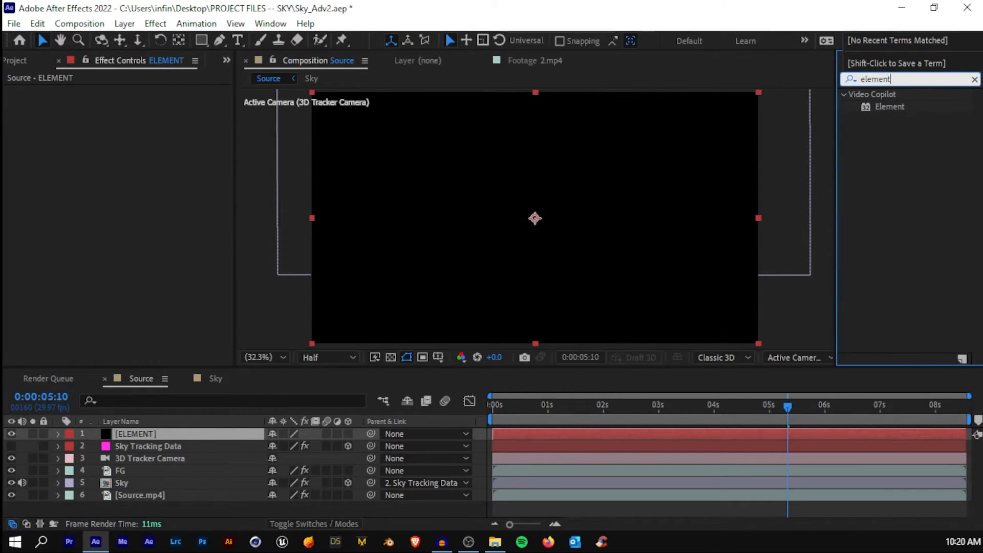
drag(890, 107, 160, 439)
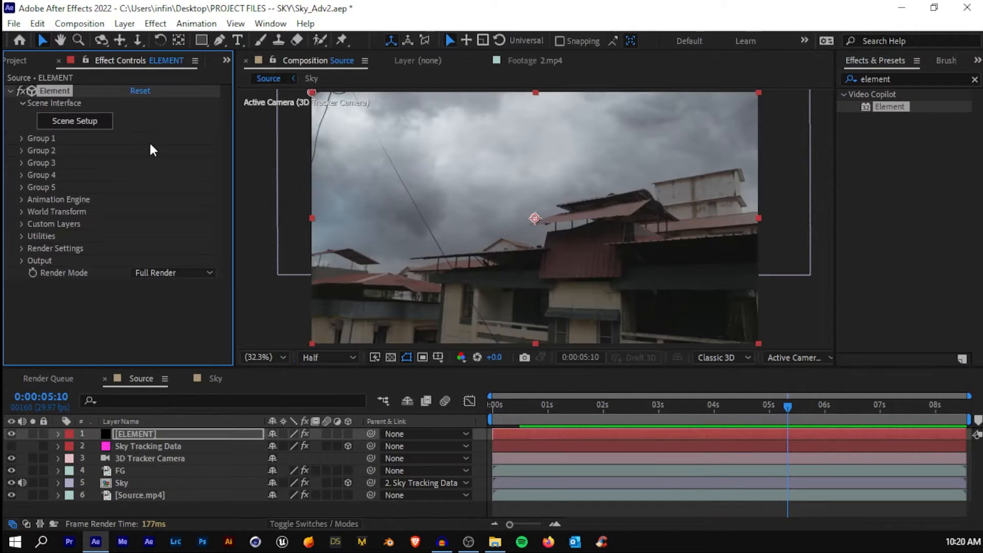
Open Element's Scene Setup and start importing a 3D sequence from the Ship_Seq folder
click(91, 120)
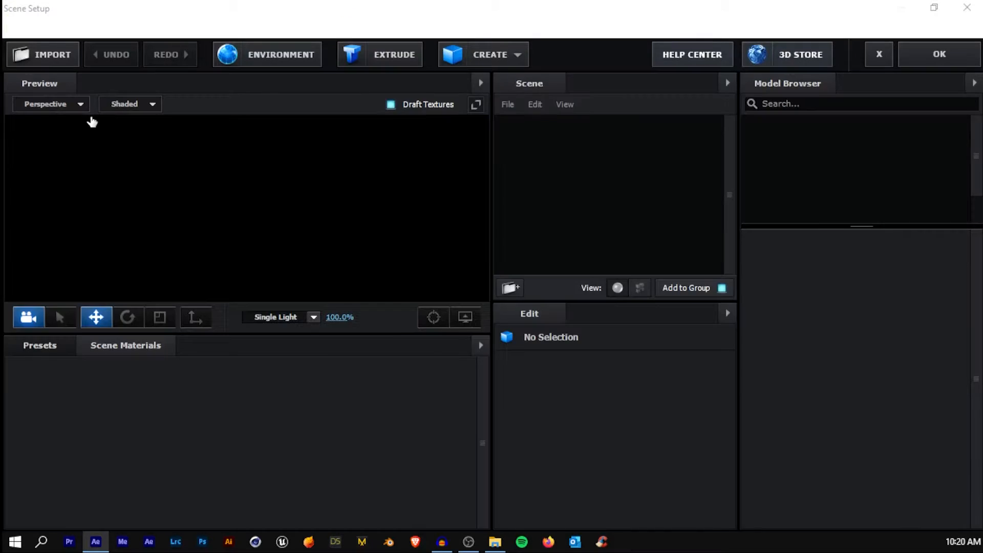
click(24, 26)
mouse_move(69, 48)
click(199, 45)
double_click(440, 305)
double_click(430, 297)
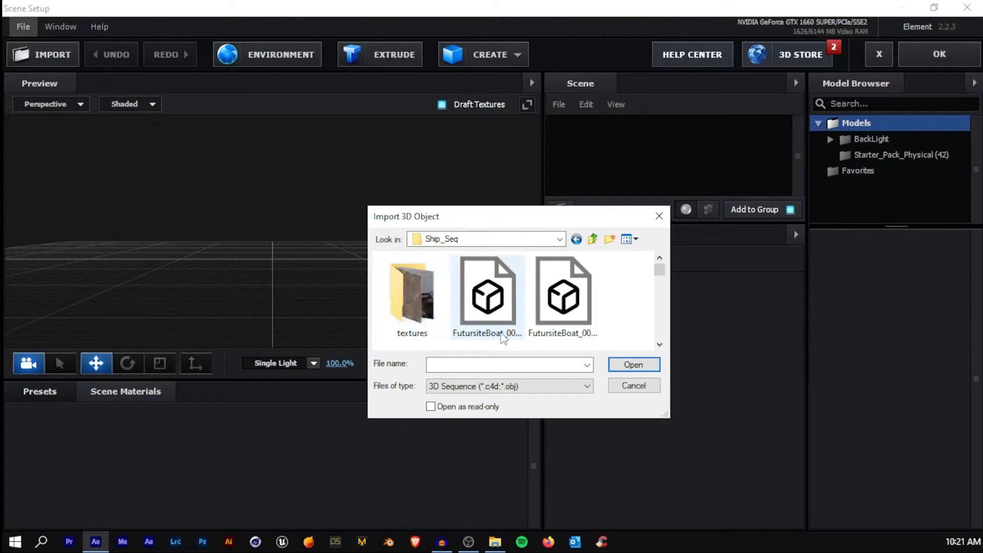
Import FutursiteBoat_000073.obj from the Ship_Seq folder as a 3D sequence
click(486, 297)
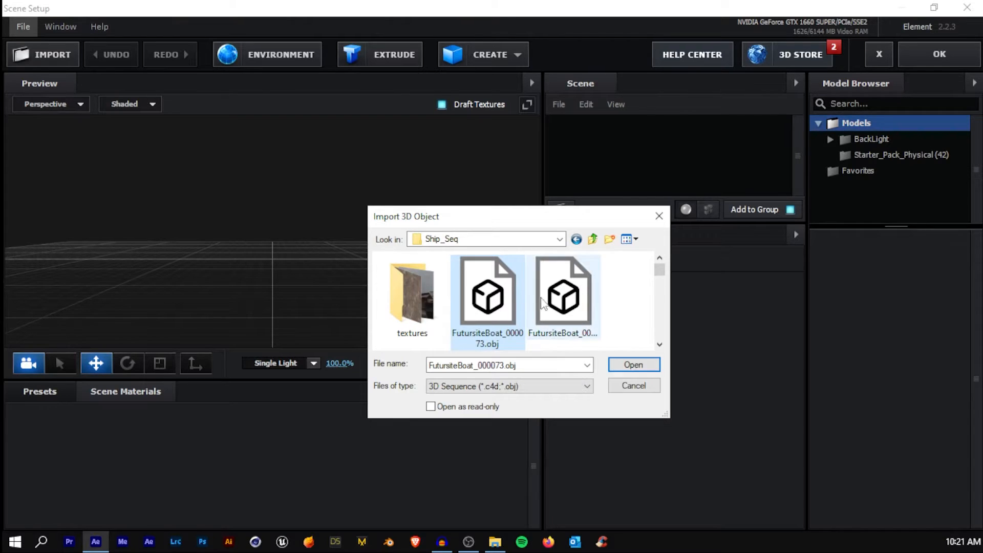
click(633, 365)
click(608, 412)
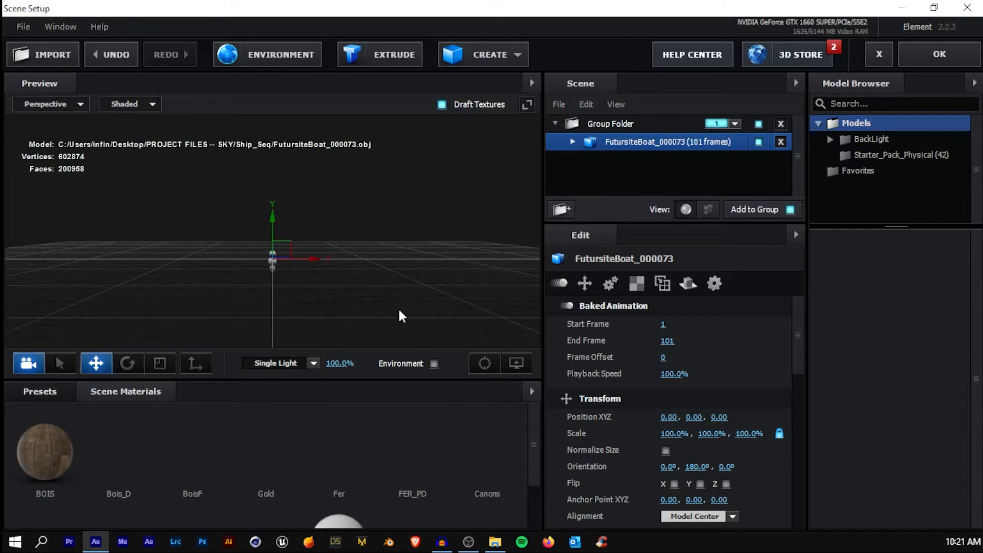
Turn on Normalize Size for the imported boat sequence and frame the whole ship in the preview
drag(271, 272, 295, 269)
scroll(300, 286, up, 3)
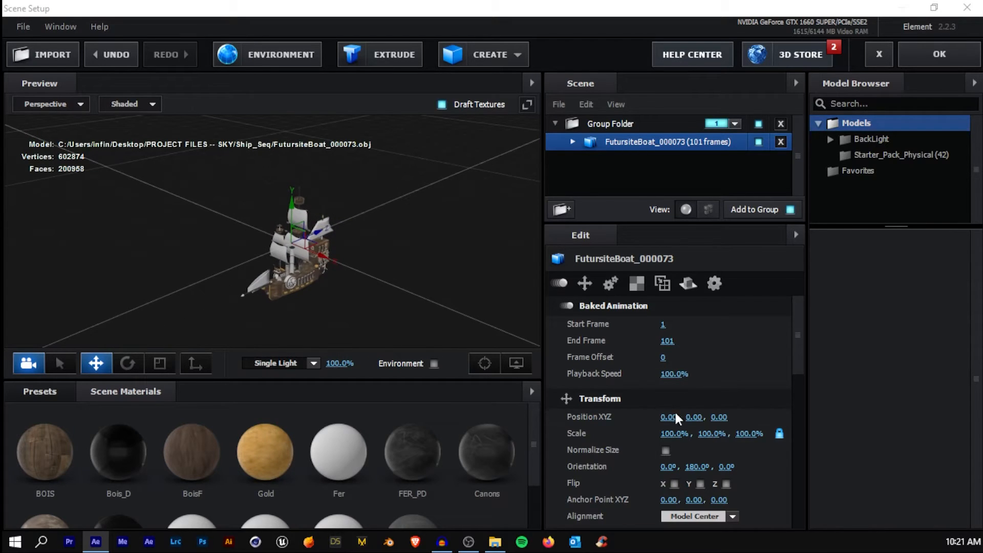
click(665, 451)
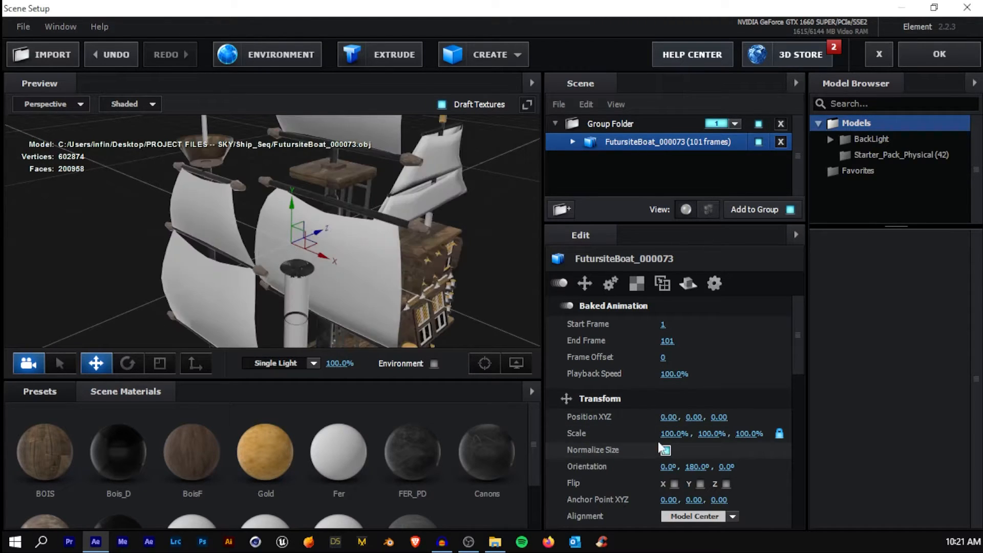
scroll(330, 238, down, 5)
drag(330, 238, 260, 270)
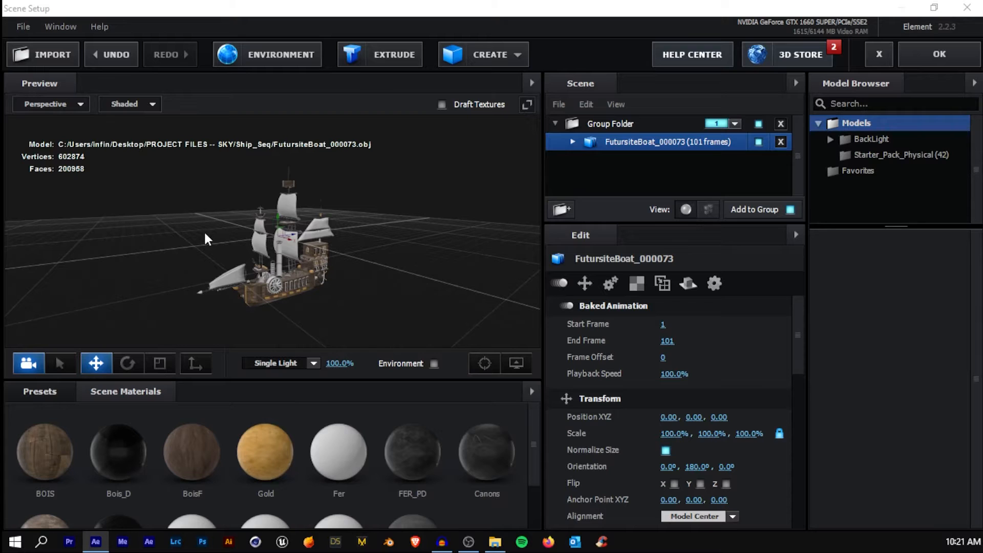
Relink the scene's missing files by adding the textures folder inside Ship_Seq as a search path
scroll(242, 297, up, 5)
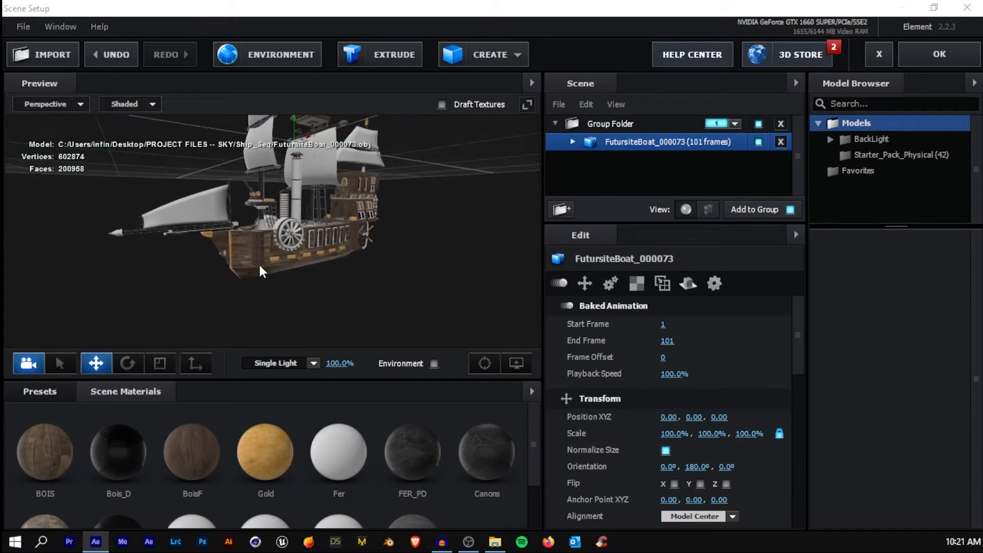
scroll(258, 266, up, 6)
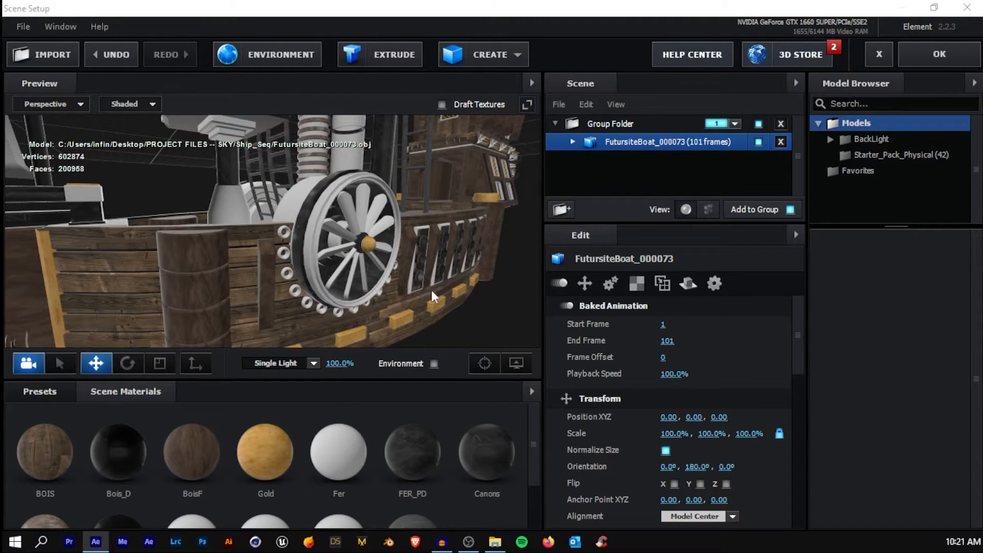
scroll(275, 266, down, 6)
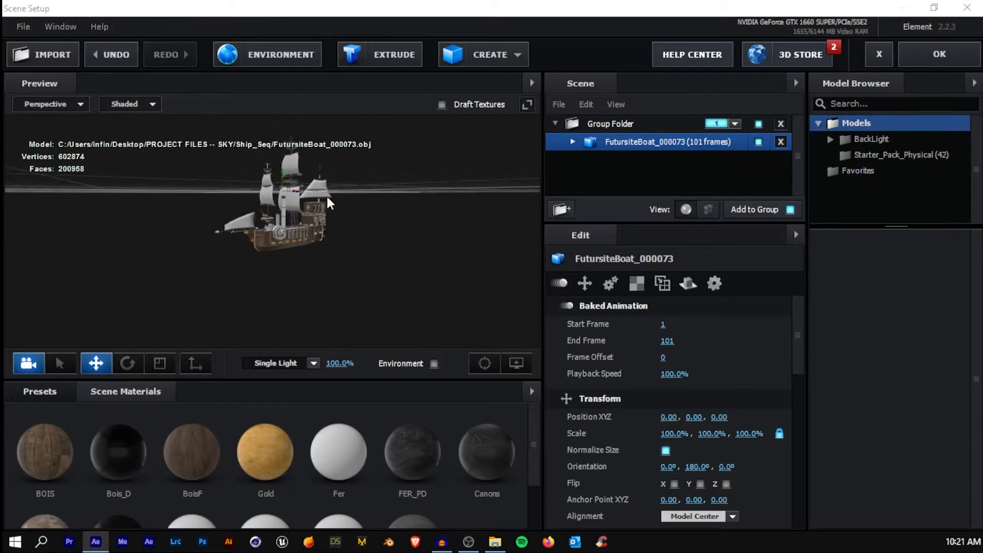
click(23, 27)
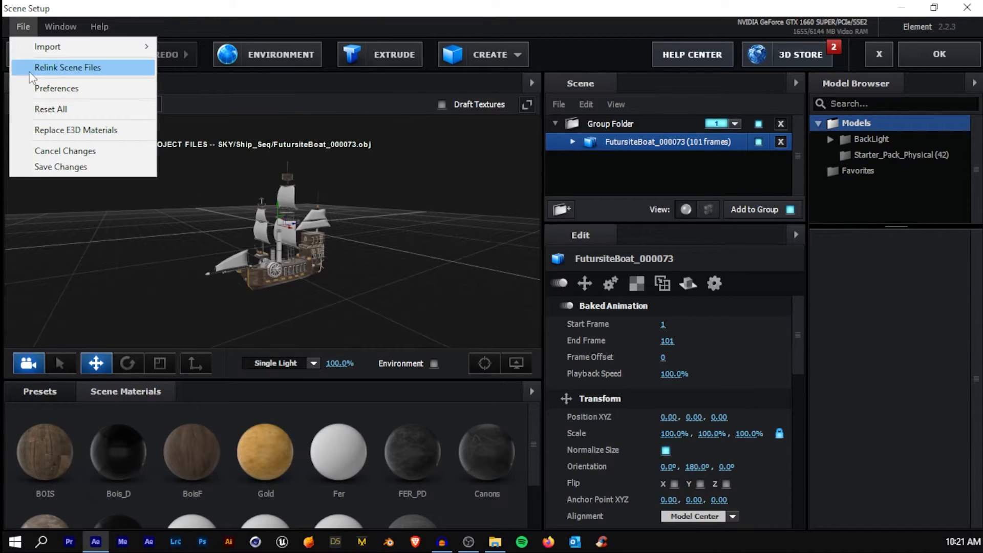
click(78, 69)
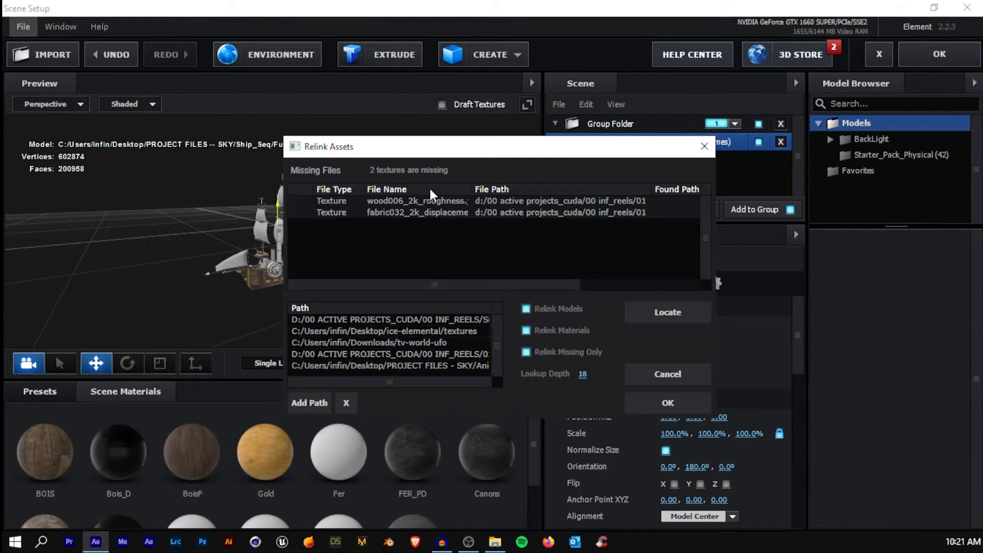
click(306, 402)
double_click(486, 226)
click(499, 244)
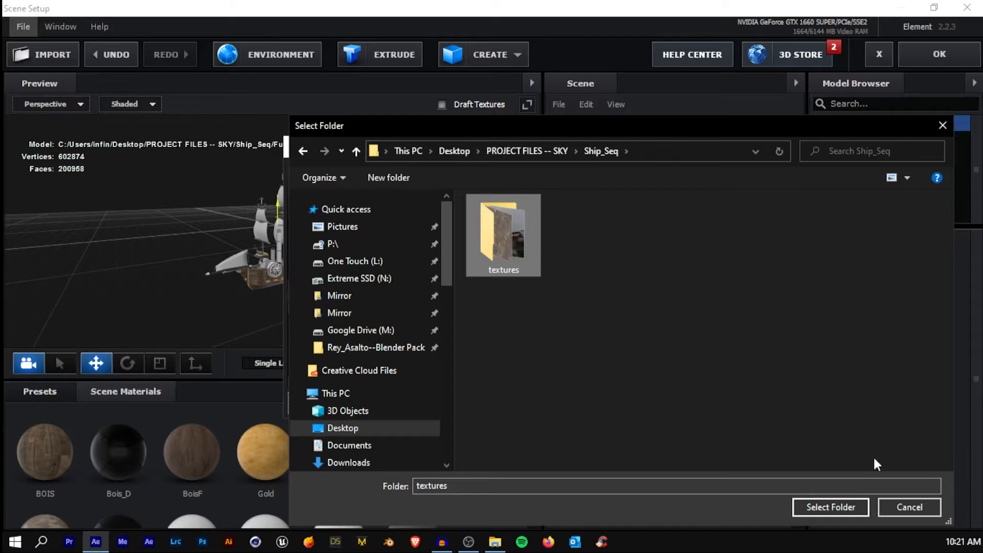
click(849, 508)
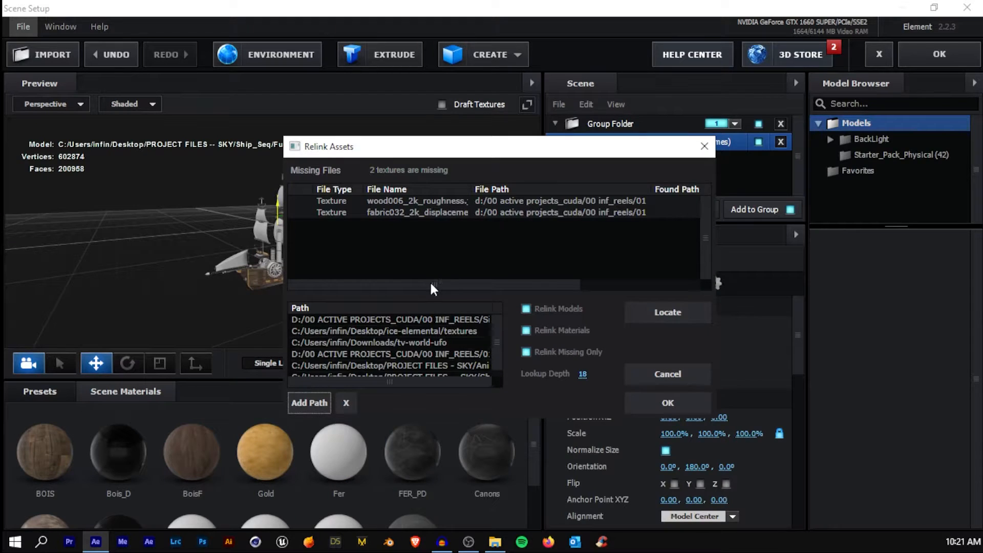
click(668, 404)
Examine the ship's surfaces up close and check the GLACE and FIRE materials for missing textures
drag(285, 266, 283, 211)
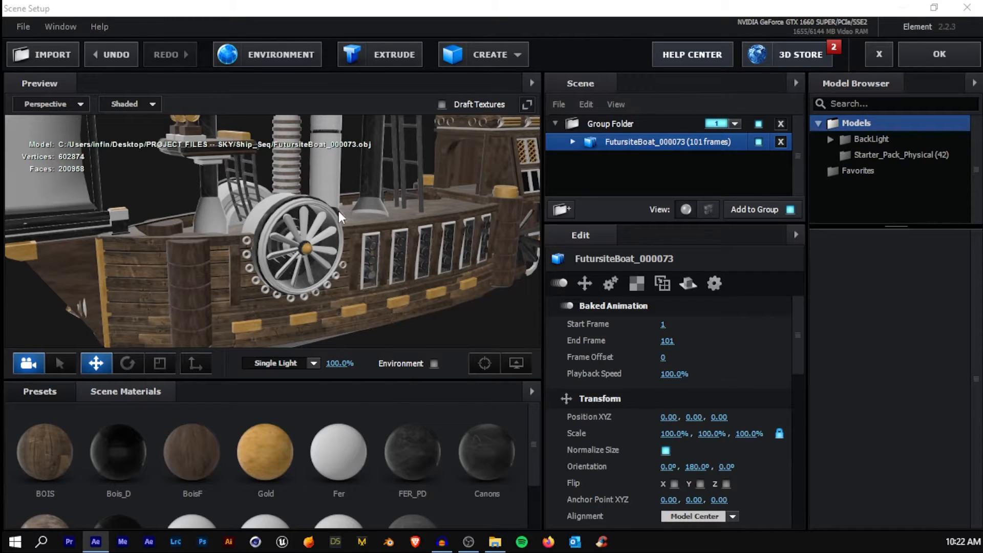
scroll(275, 193, down, 5)
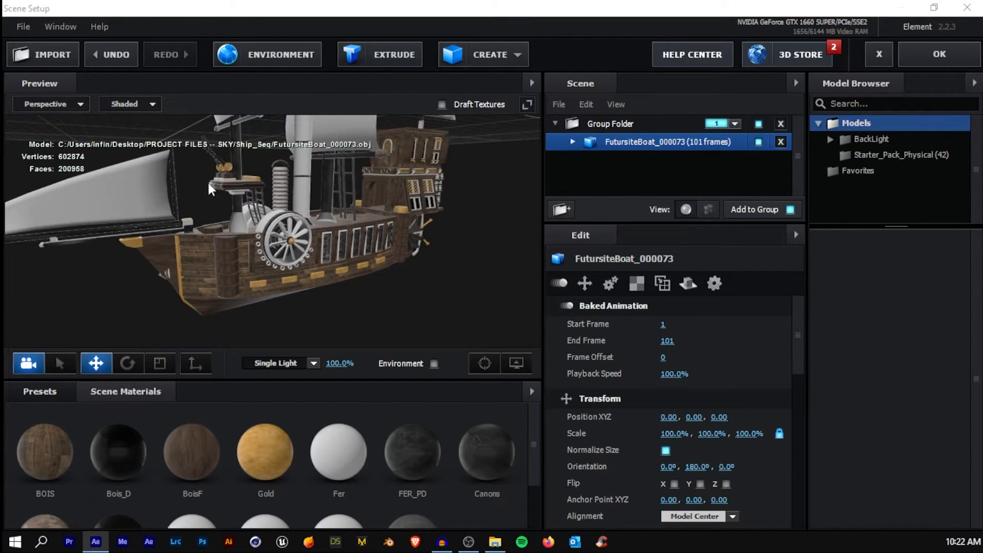
click(278, 174)
drag(277, 174, 281, 184)
scroll(297, 476, down, 2)
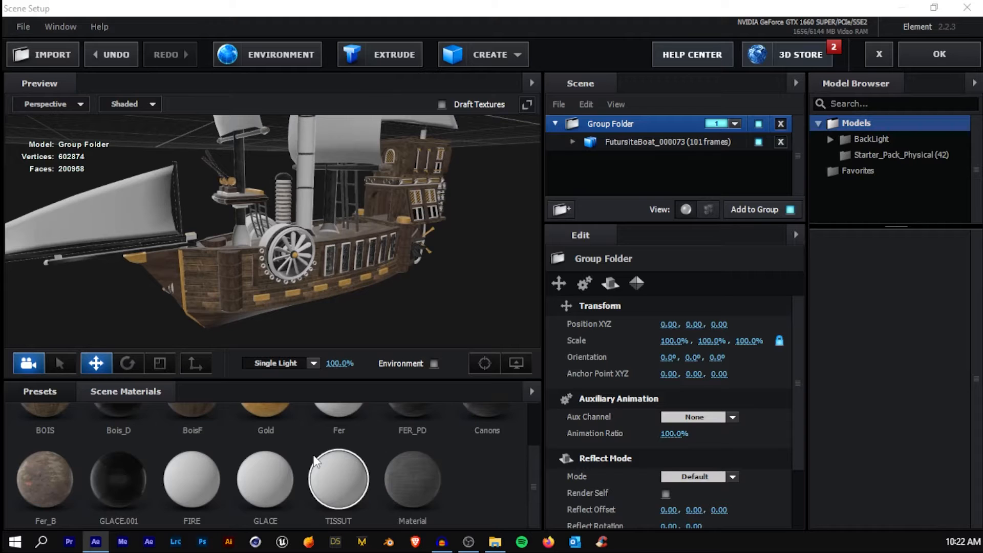
click(266, 481)
click(192, 480)
scroll(319, 456, up, 2)
Replace the Fer material's missing diffuse texture with Wood006_2K_Color.jpg from the textures folder
click(340, 435)
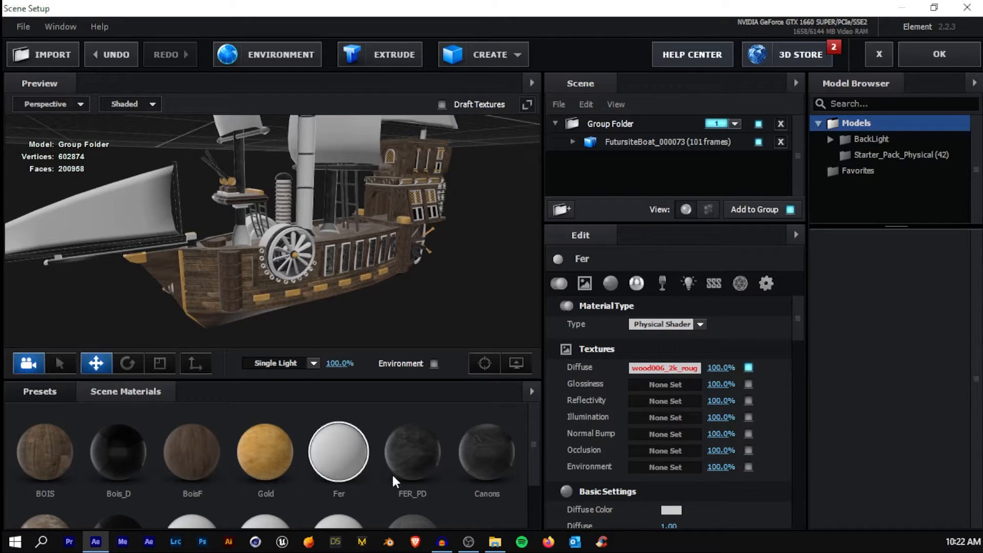
click(667, 368)
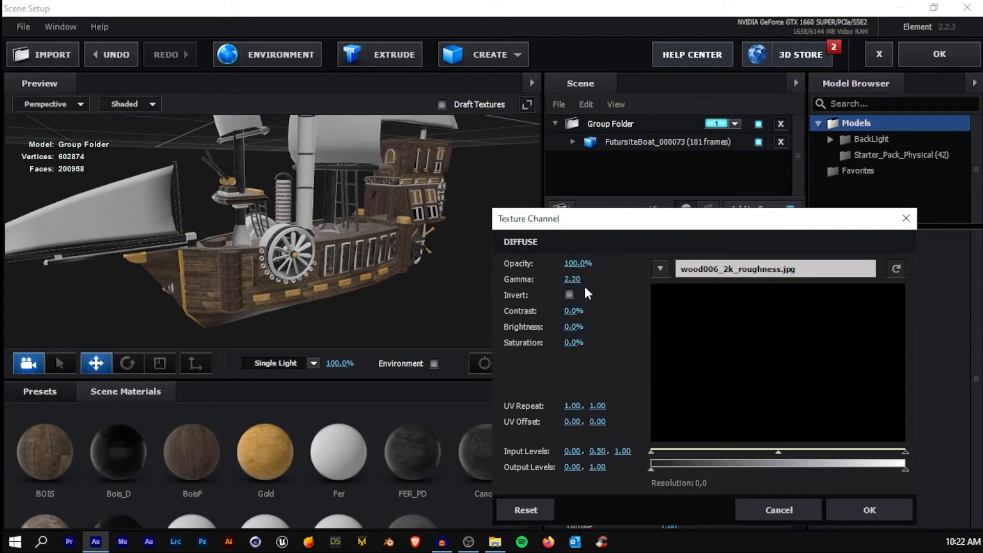
click(716, 274)
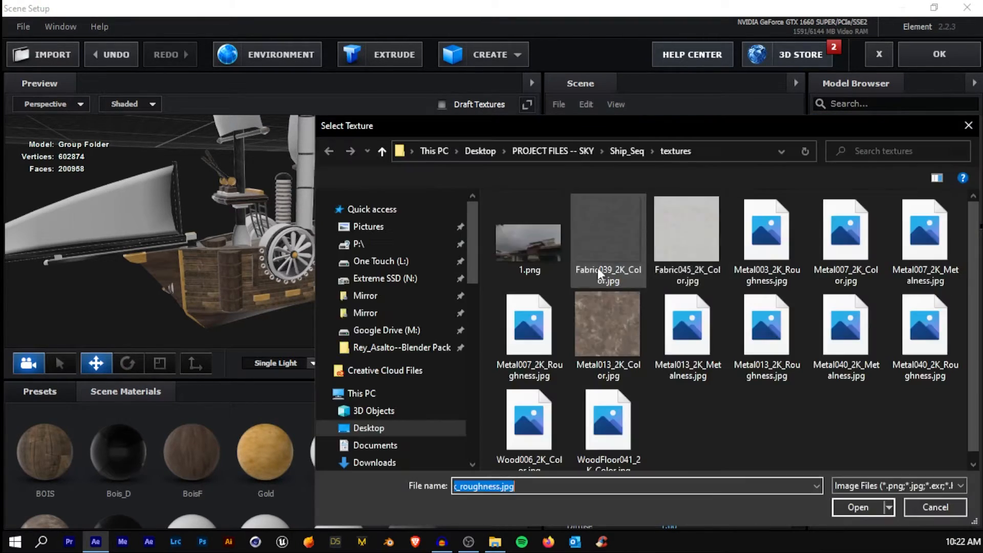
double_click(501, 414)
click(869, 509)
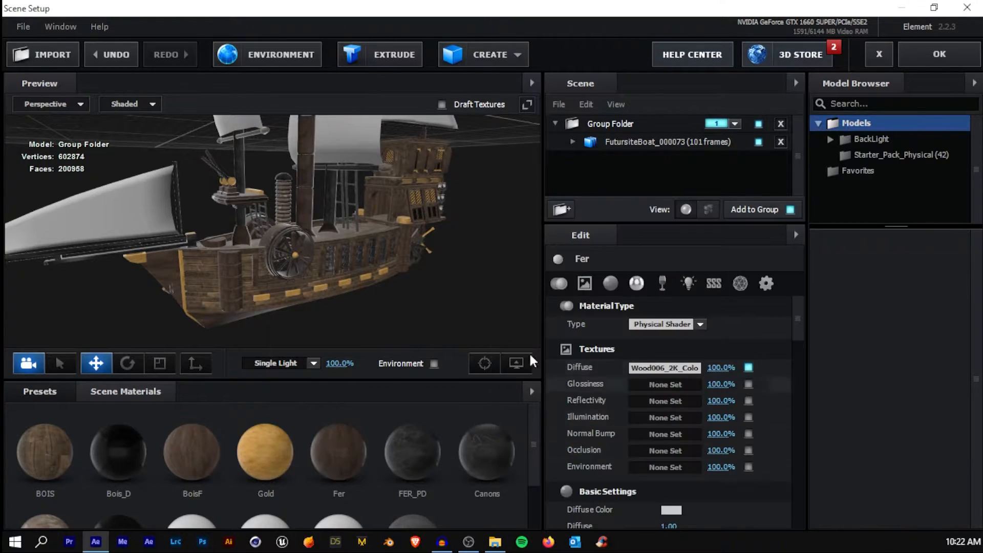
Scrub the boat sequence's Frame Offset to test its baked animation, and reset the offset to 0
click(666, 144)
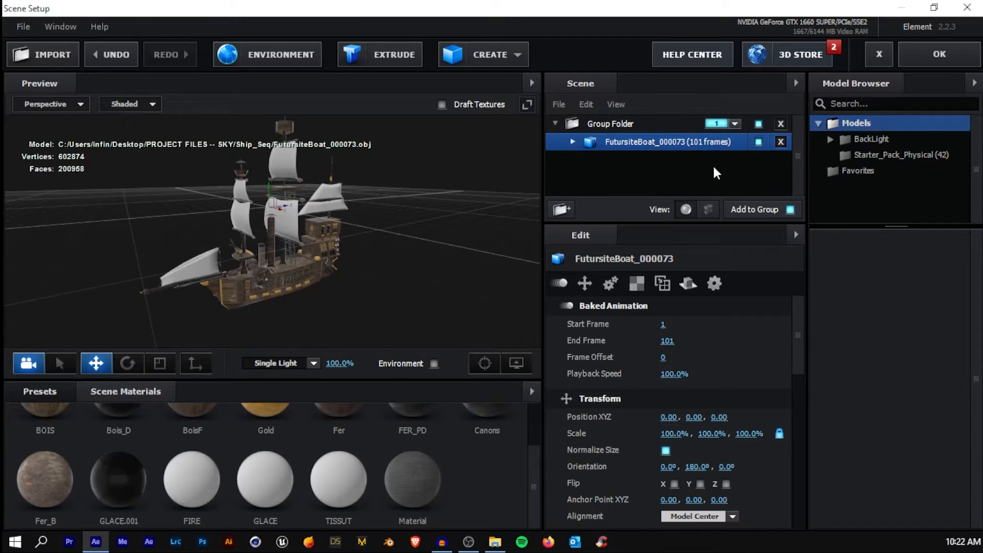
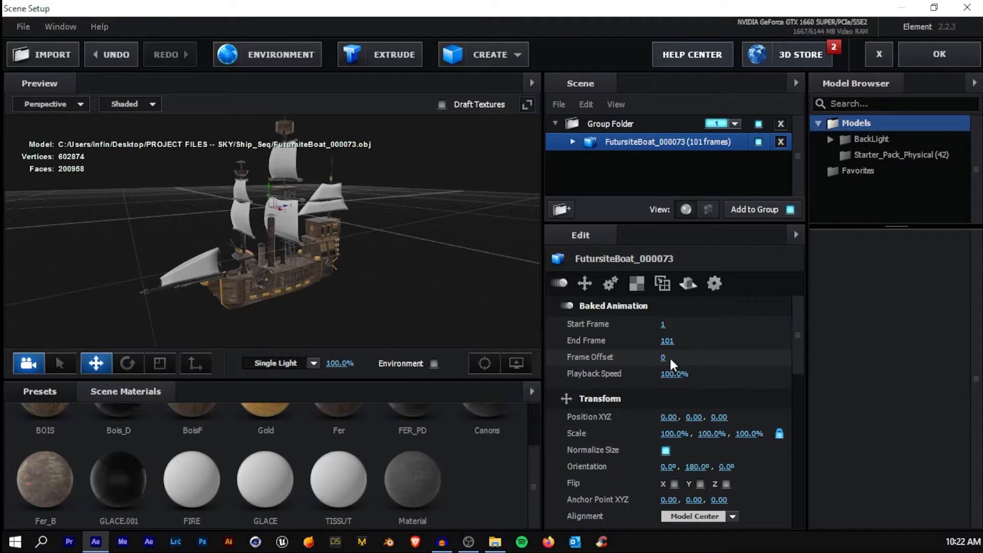
drag(214, 278, 258, 276)
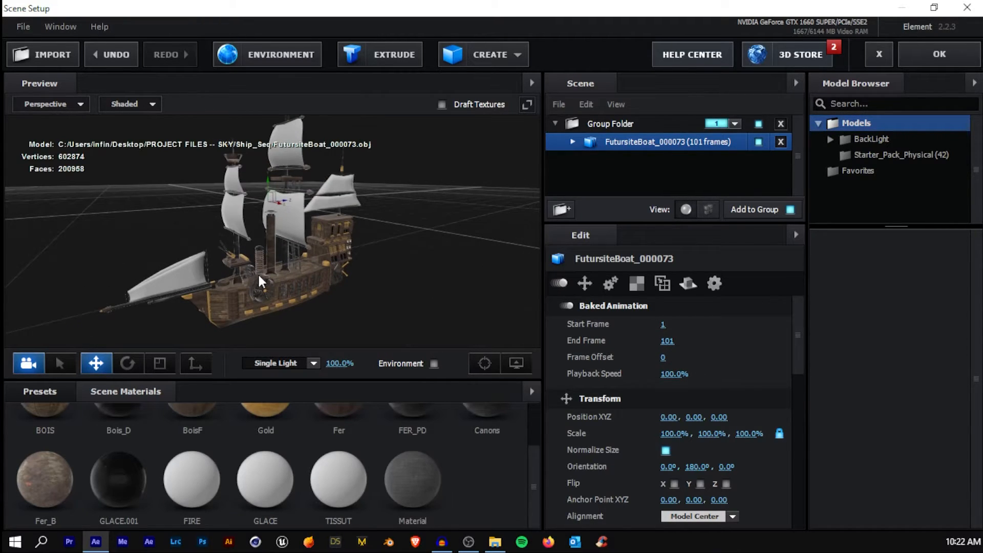
drag(662, 358, 819, 363)
click(665, 358)
text(0)
key(Return)
Inspect the boat from several angles in the scene preview and in its Sketchfab model viewer
scroll(309, 239, down, 4)
mouse_move(307, 235)
mouse_down()
mouse_move(453, 234)
mouse_move(247, 272)
mouse_move(300, 243)
mouse_up()
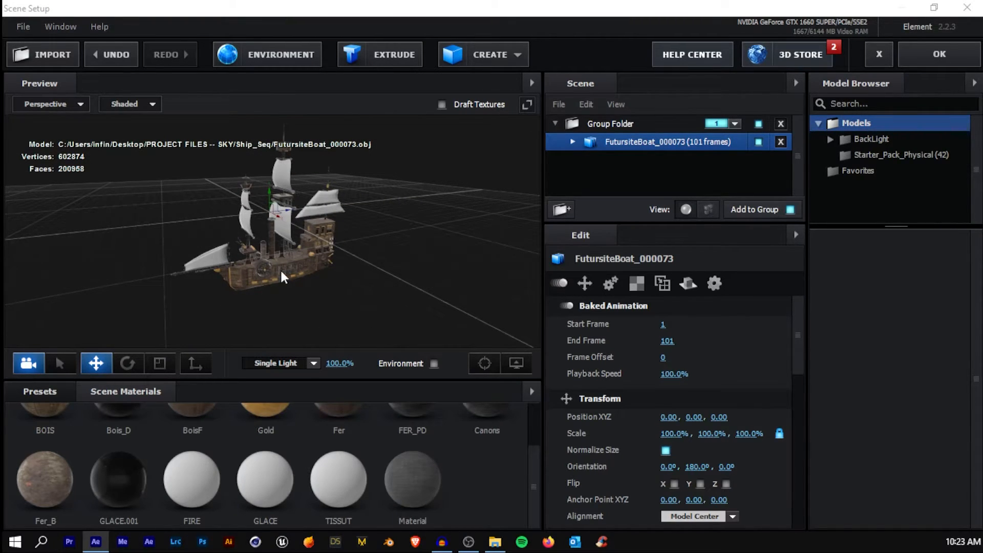
scroll(280, 268, up, 4)
drag(269, 265, 285, 235)
scroll(284, 238, down, 4)
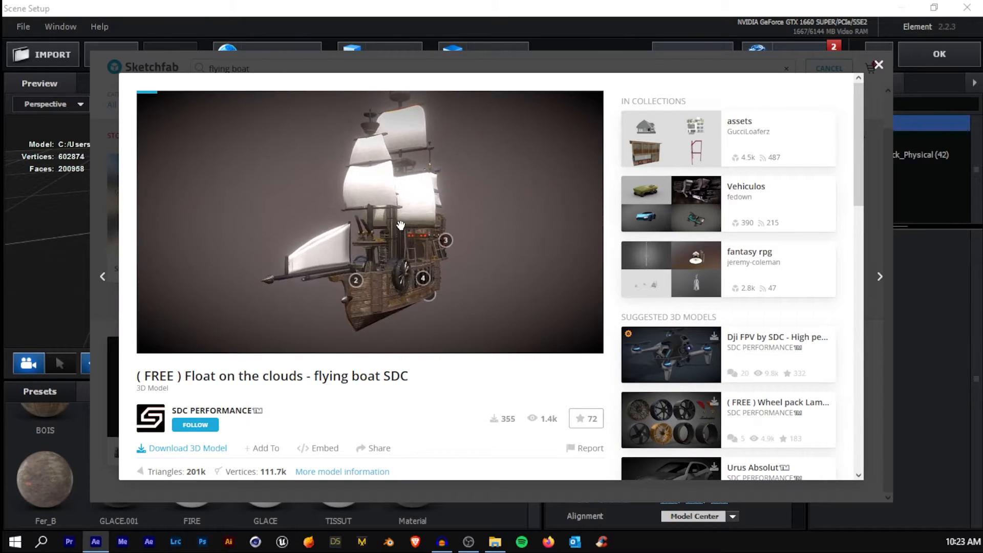
drag(397, 230, 356, 228)
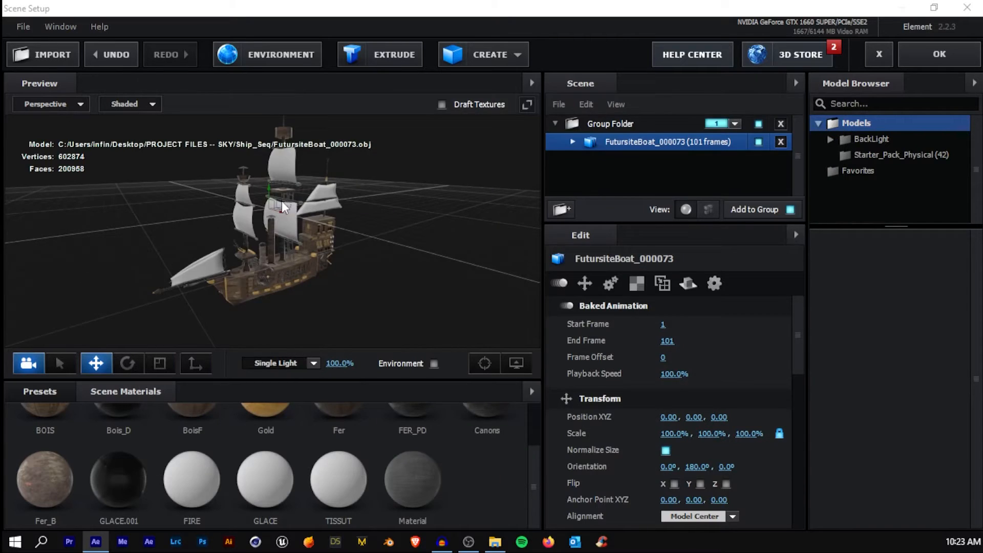
drag(281, 201, 278, 237)
drag(276, 236, 394, 124)
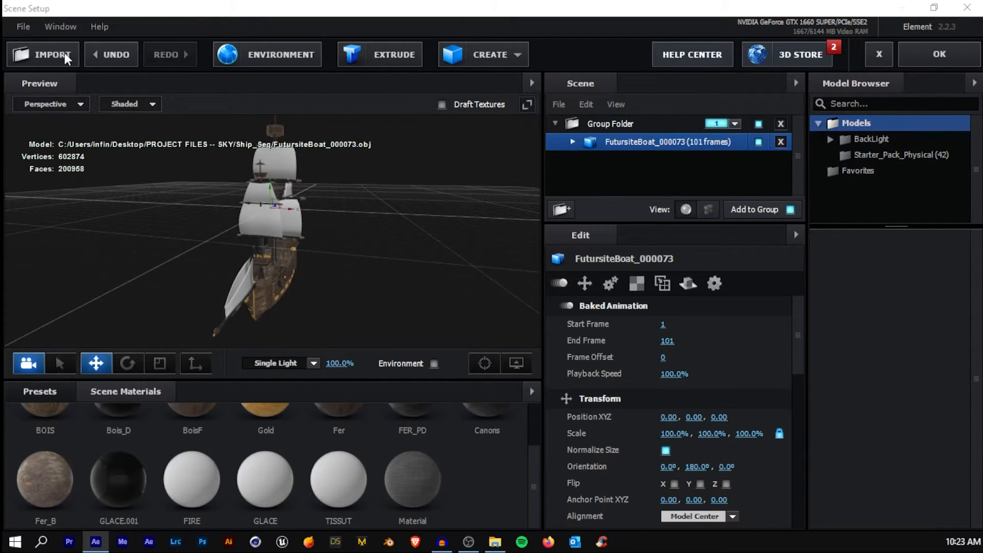
click(24, 27)
mouse_move(41, 43)
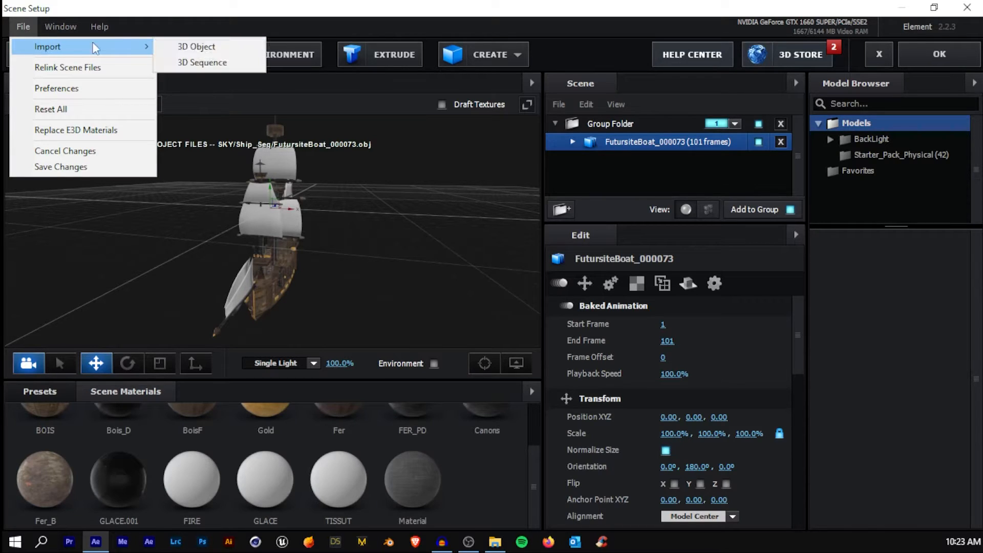
click(220, 65)
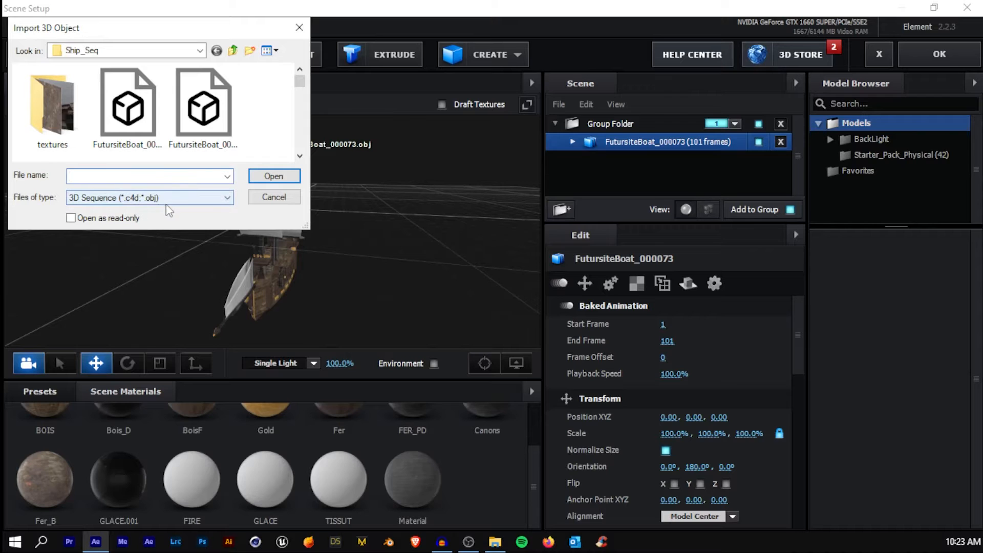
click(299, 27)
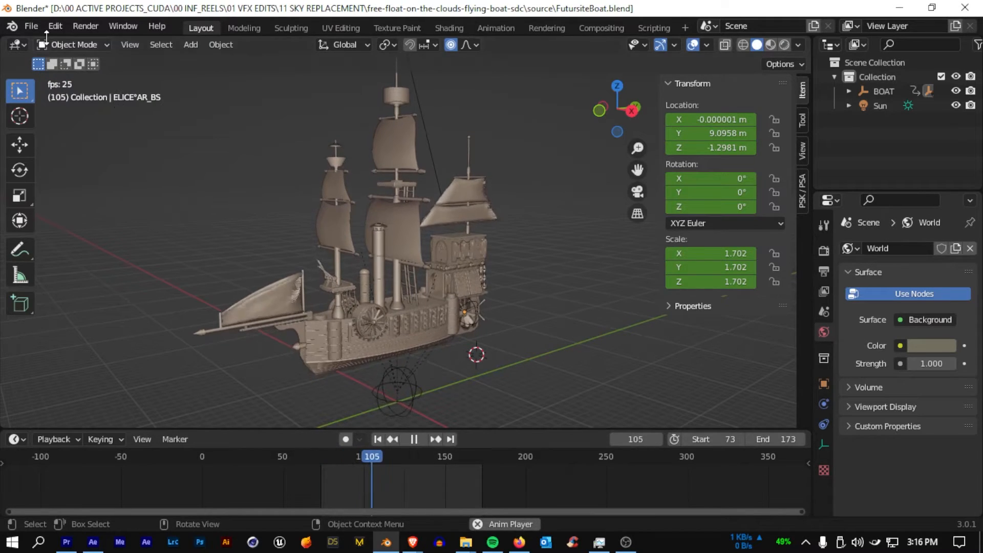
Switch to Blender and open the Wavefront OBJ export options for the boat with Animation enabled
click(31, 26)
mouse_move(63, 233)
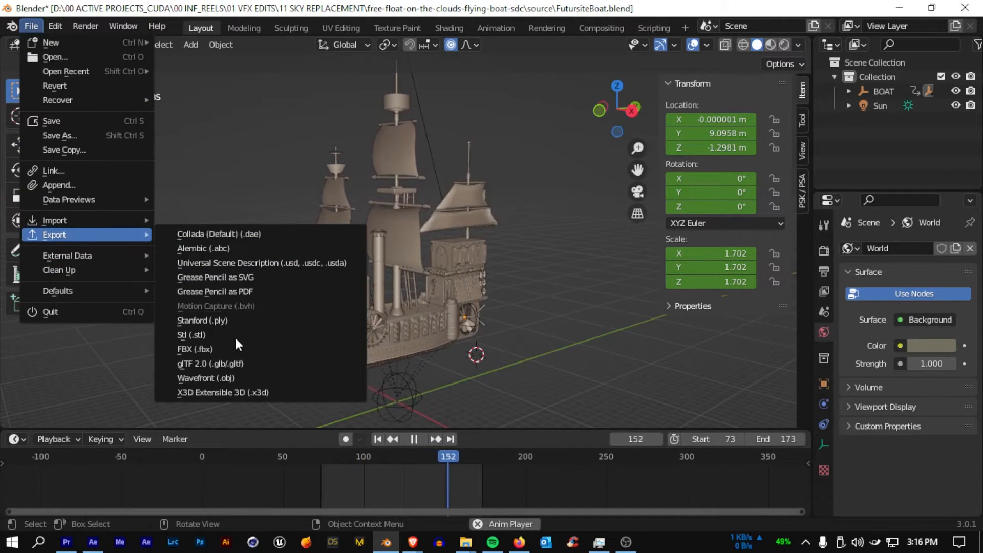
click(232, 377)
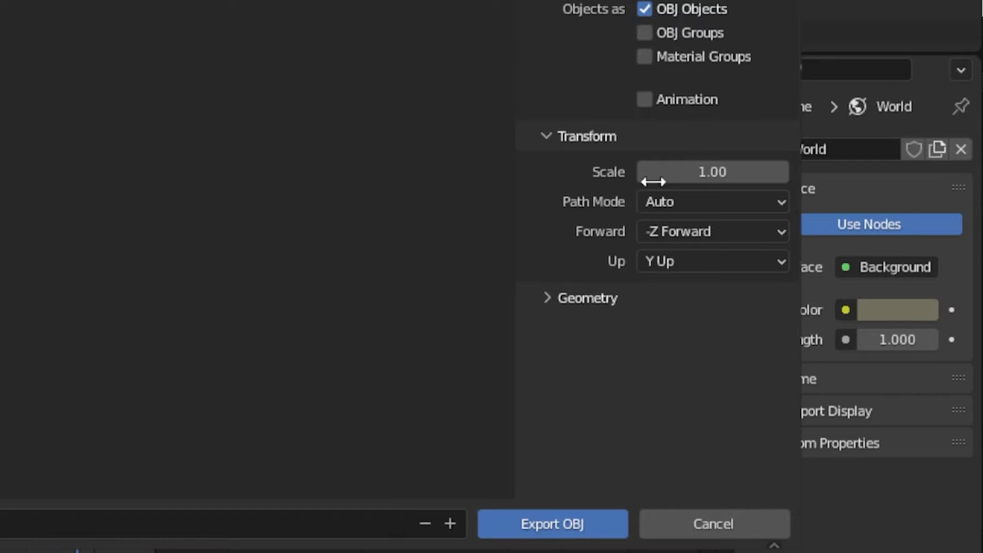
click(659, 99)
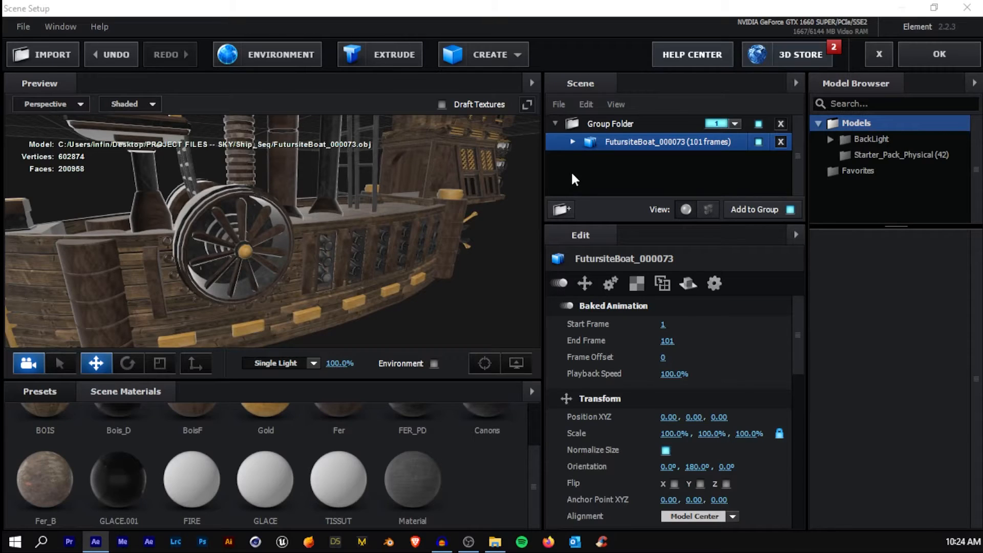
Set the glossiness of the boat's BOIS wood material to 16.5%
click(573, 141)
click(613, 157)
click(614, 177)
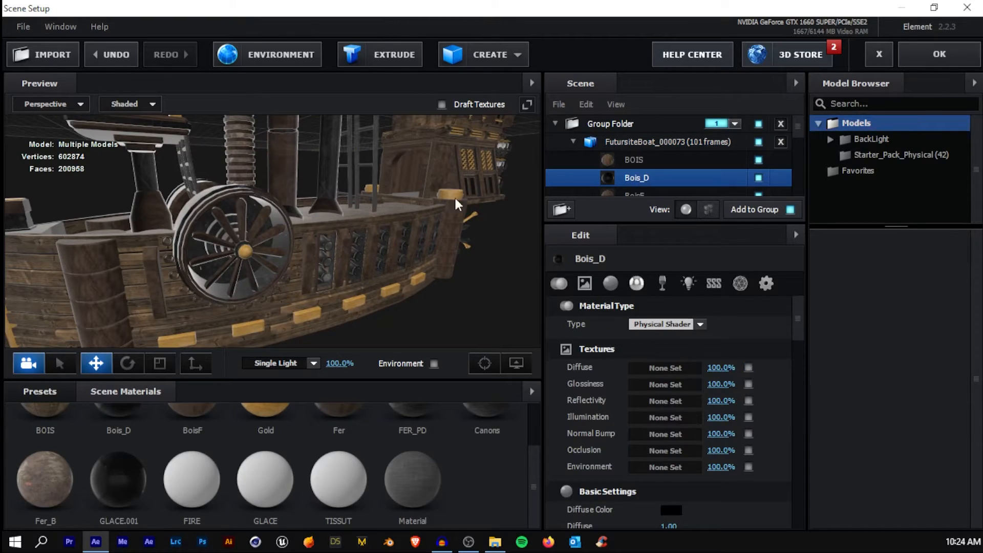
click(635, 160)
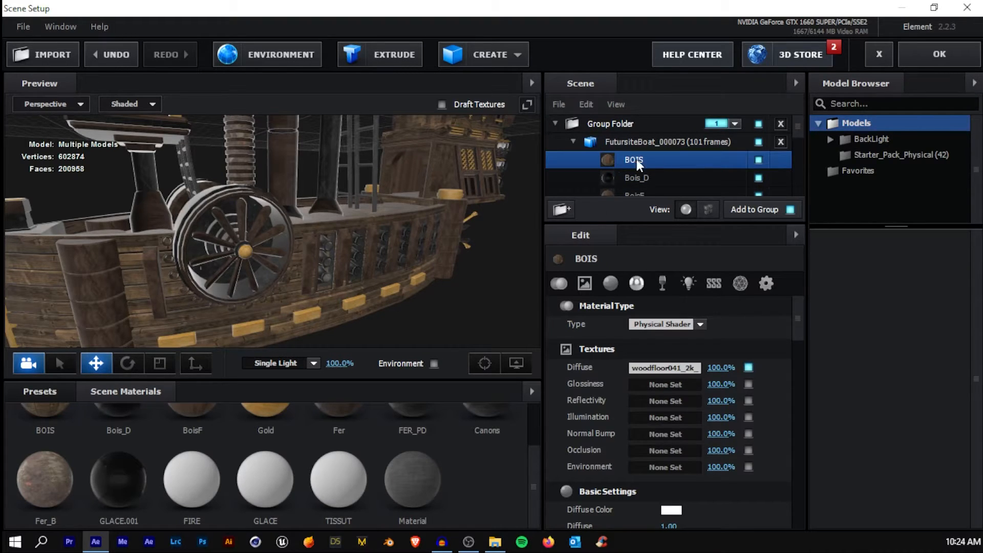
scroll(617, 375, down, 5)
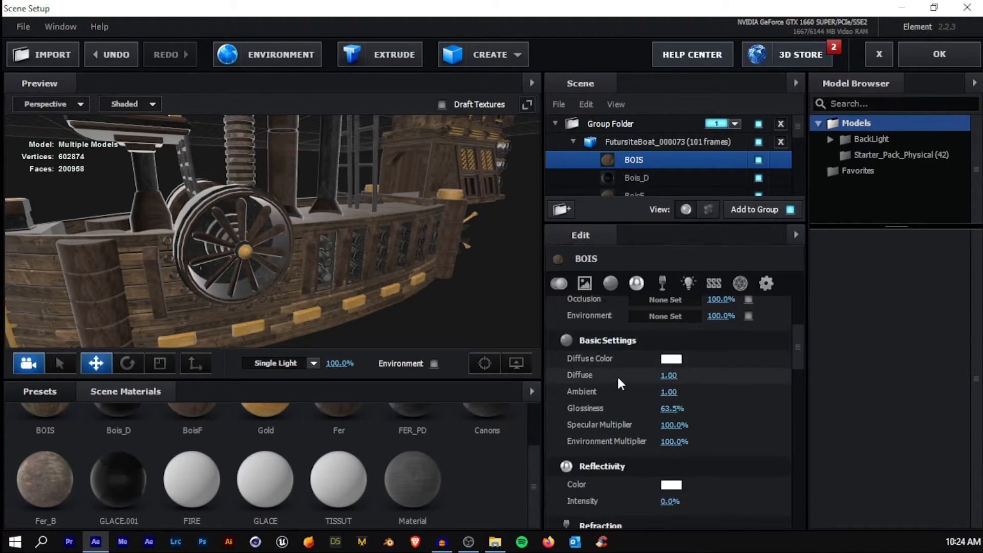
drag(672, 409, 642, 410)
right_click(655, 407)
click(601, 418)
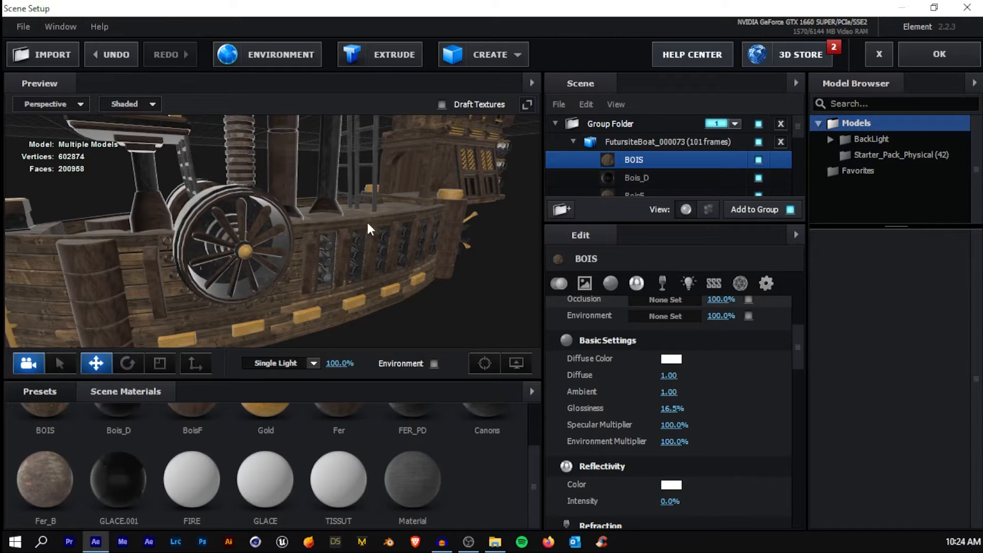
Set the glossiness to 42% for the Bois_D material and 4% for the BoisF material
click(649, 182)
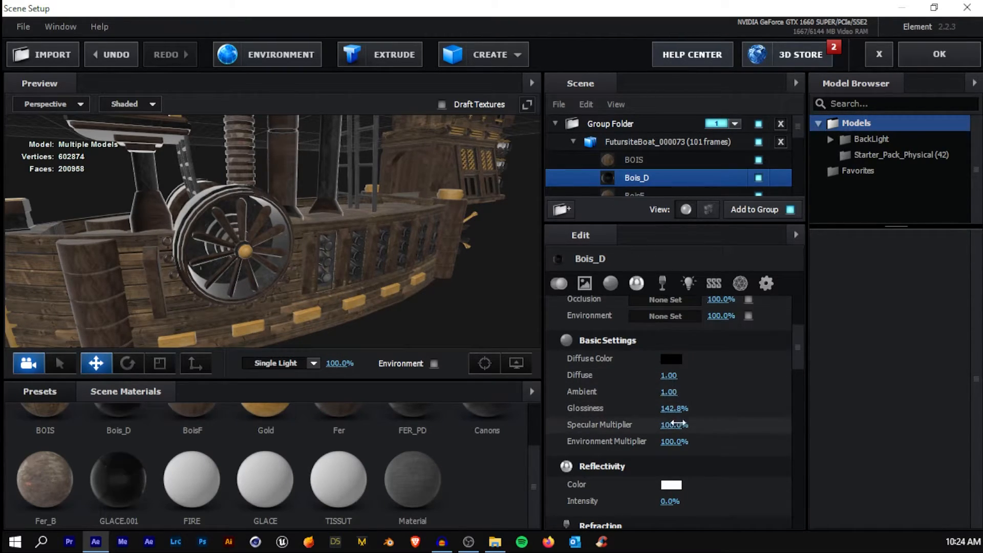
drag(673, 409, 587, 406)
scroll(635, 174, down, 2)
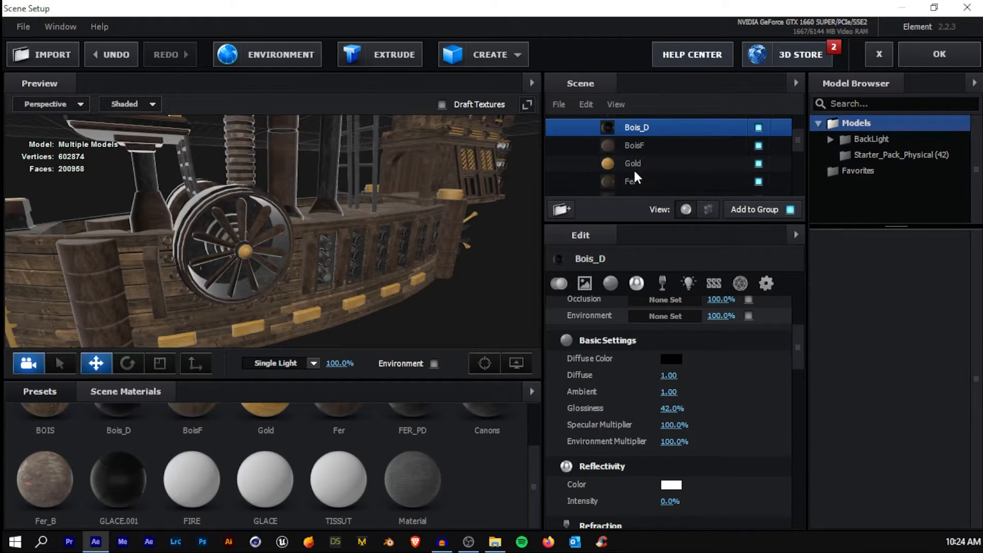
click(633, 145)
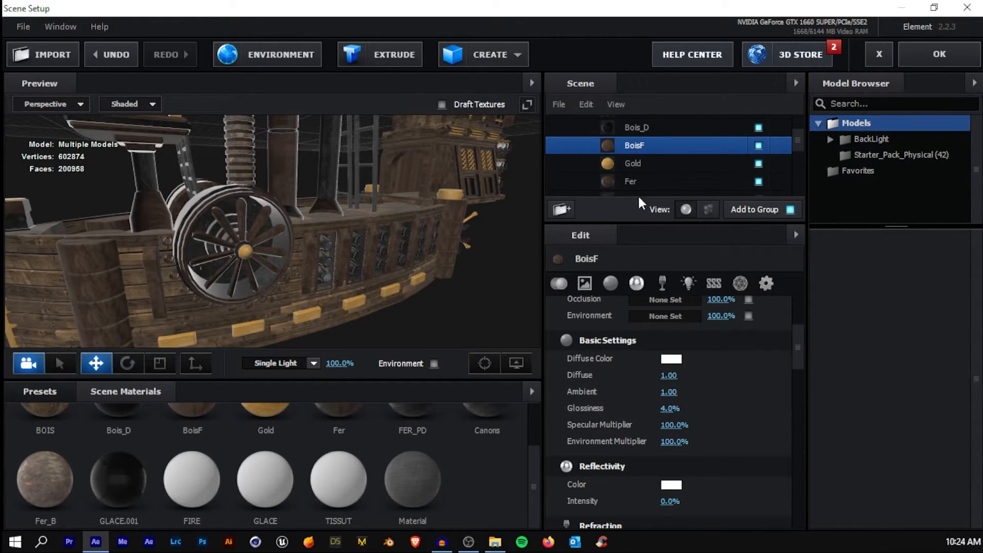
Strongly lower the Gold material's glossiness, and select the Fer material
click(635, 165)
drag(672, 409, 432, 382)
click(651, 179)
scroll(230, 220, down, 5)
Review the whole boat, apply the Element scene setup, and scrub the composition to 0:00:04:23
drag(231, 221, 329, 245)
scroll(258, 235, down, 5)
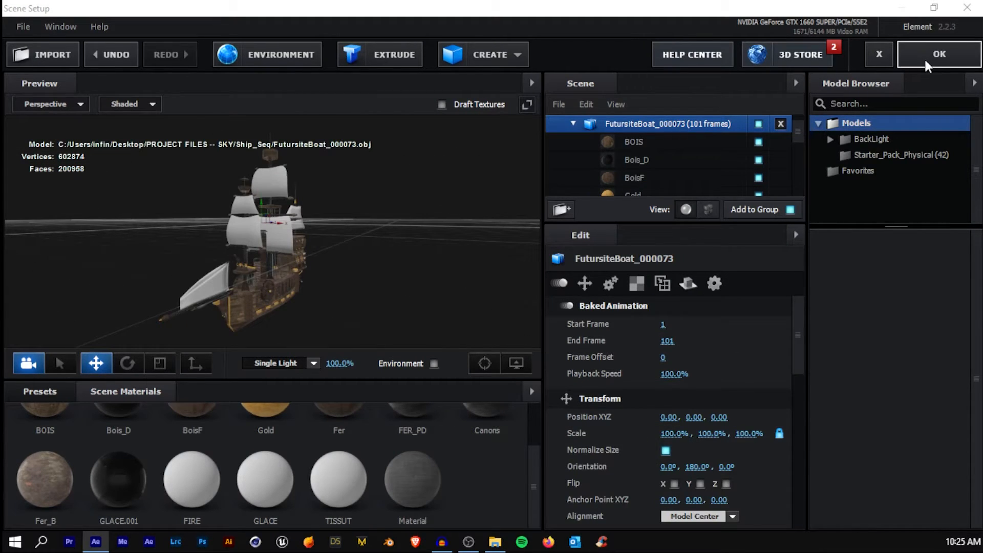
click(926, 56)
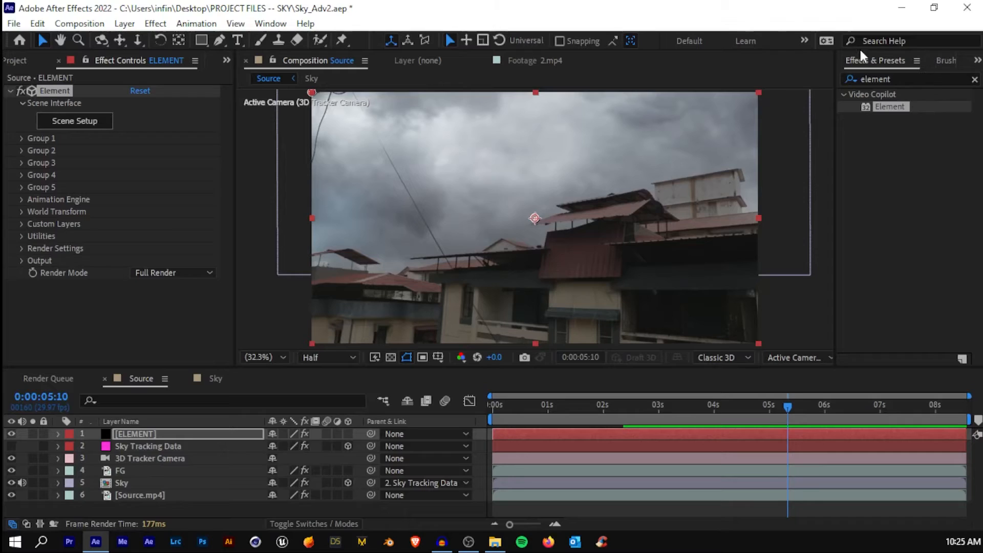
click(674, 405)
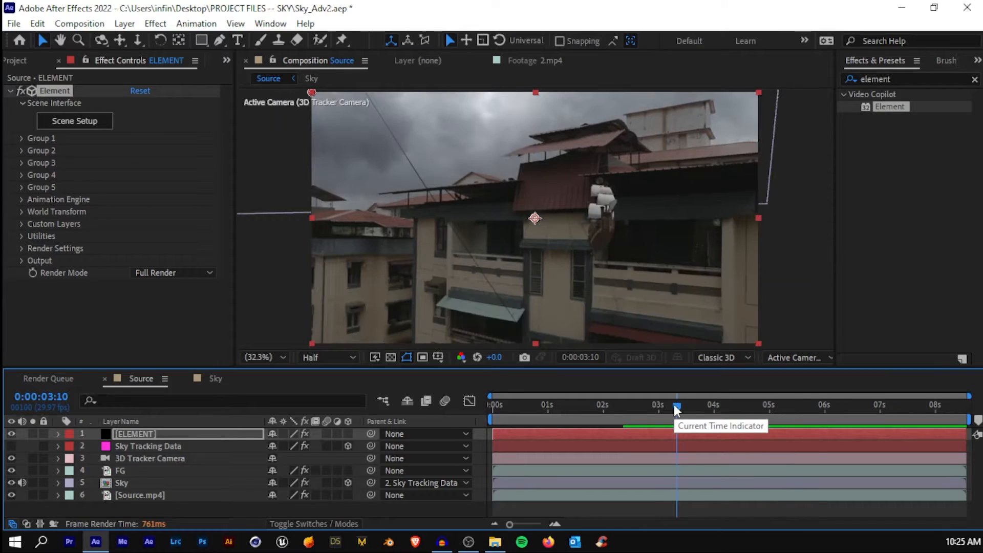
drag(674, 405, 755, 408)
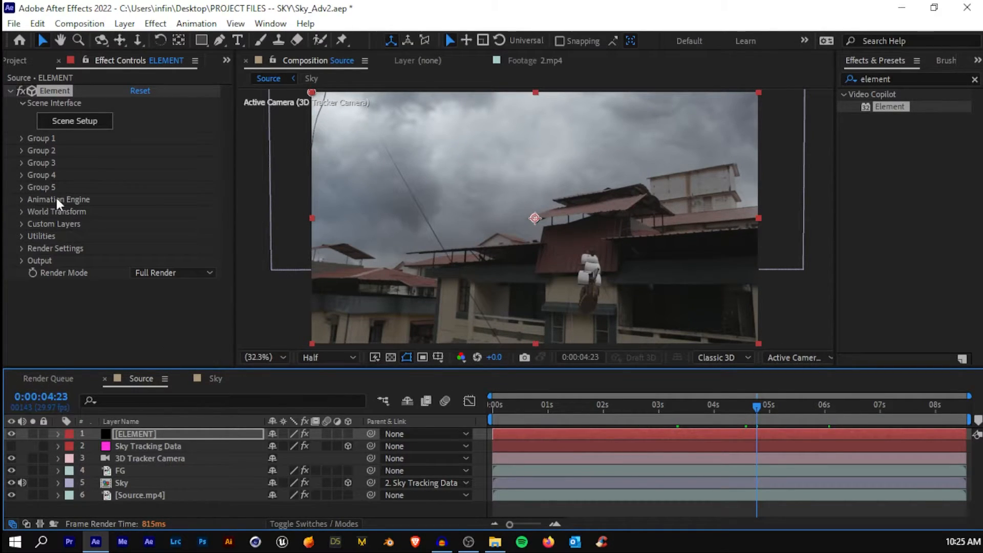
Create a group null for Group 1 of the Element effect on the ELEMENT layer
click(114, 430)
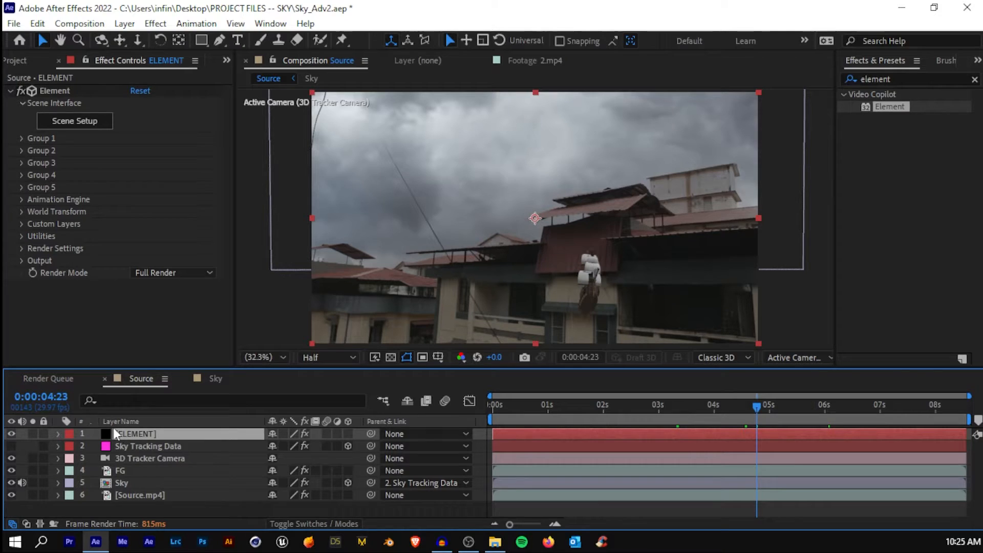
click(21, 138)
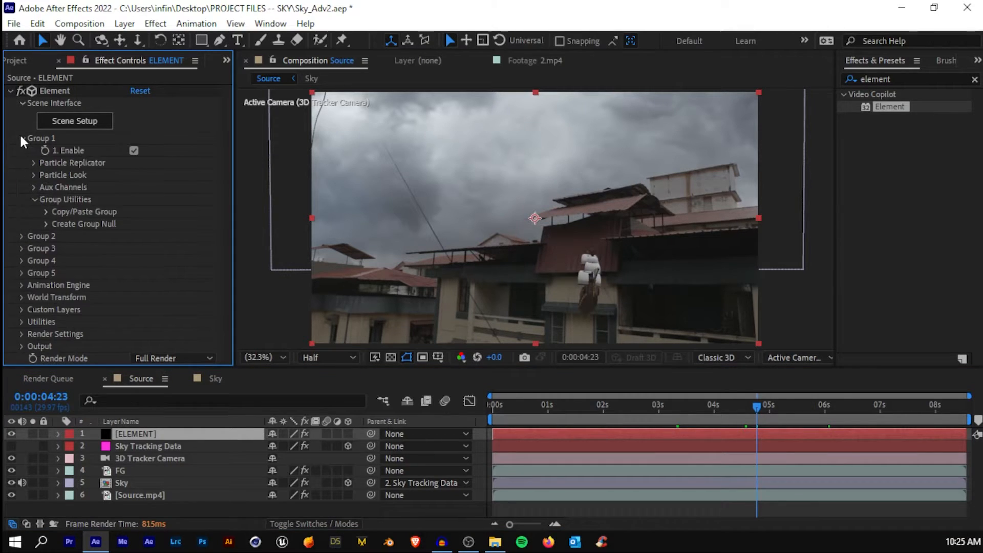
click(46, 224)
click(88, 242)
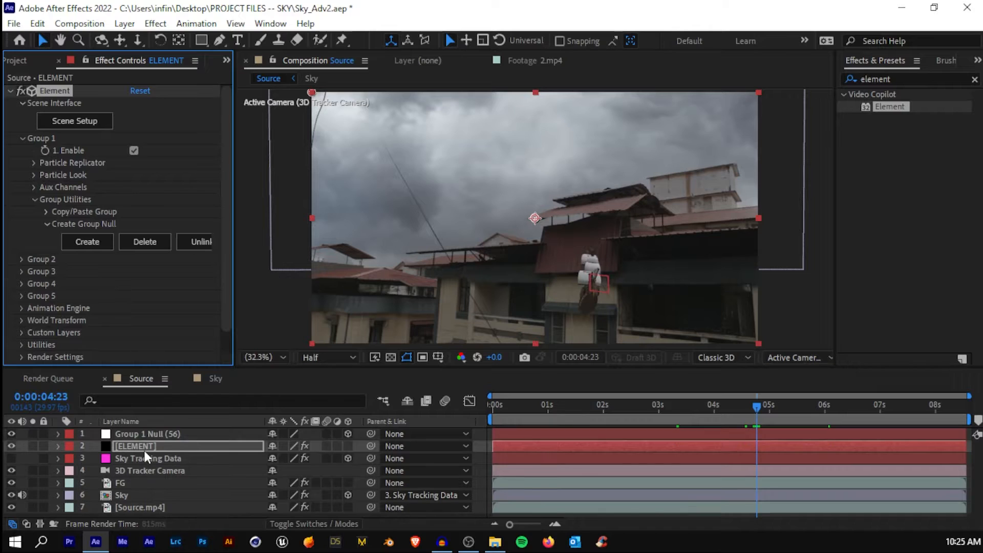
Rename the new group null layer as Ship Null
click(145, 434)
key(Return)
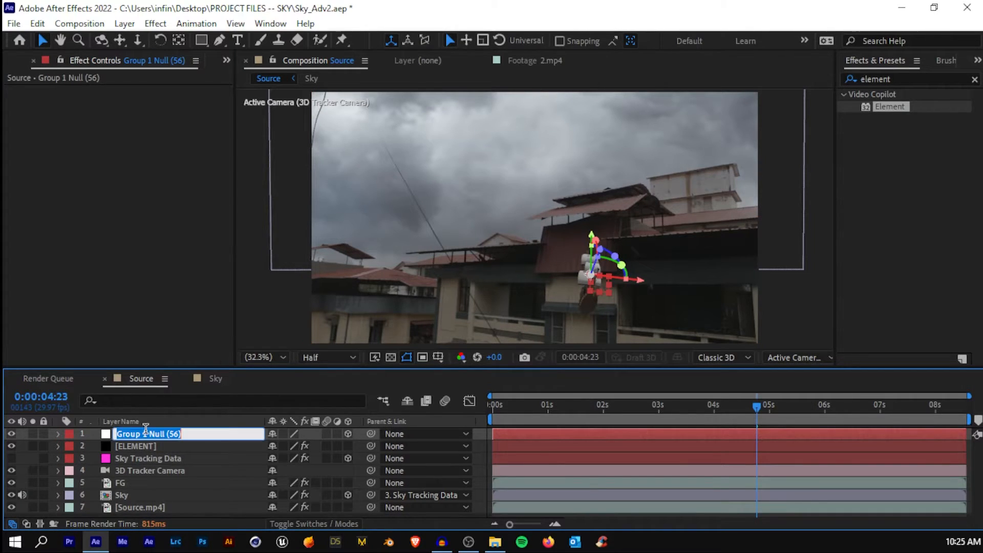
text(B)
text(hip Null)
key(Return)
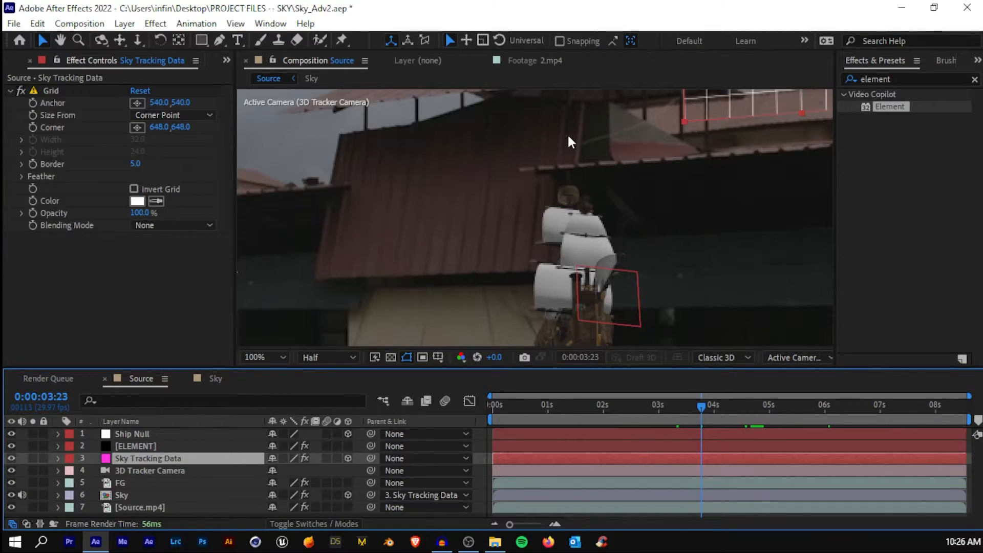
Parent Ship Null to the Sky Tracking Data layer, snapping it to the tracking grid's position
scroll(568, 143, down, 4)
click(148, 434)
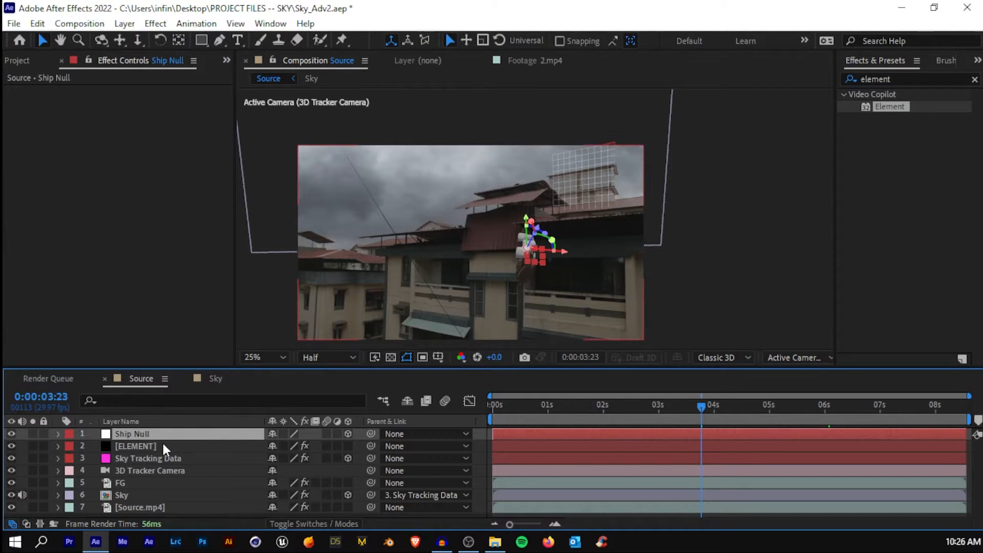
mouse_move(370, 433)
mouse_down()
mouse_move(228, 459)
mouse_move(263, 440)
mouse_move(205, 436)
mouse_move(131, 459)
mouse_up()
Push Ship Null away from the tracking grid along its Z axis, placing the boat in the sky above the red metal roof
scroll(555, 201, up, 4)
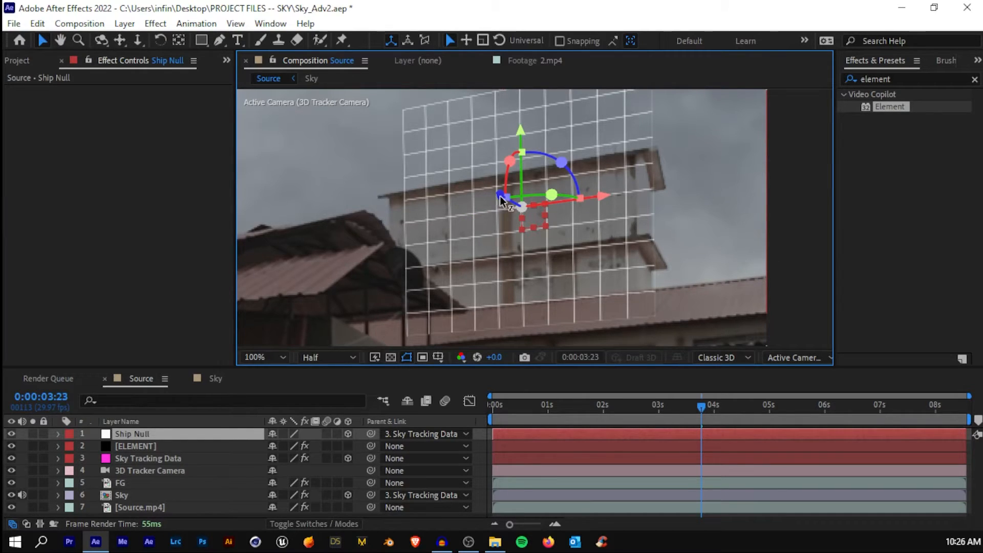
drag(500, 196, 266, 148)
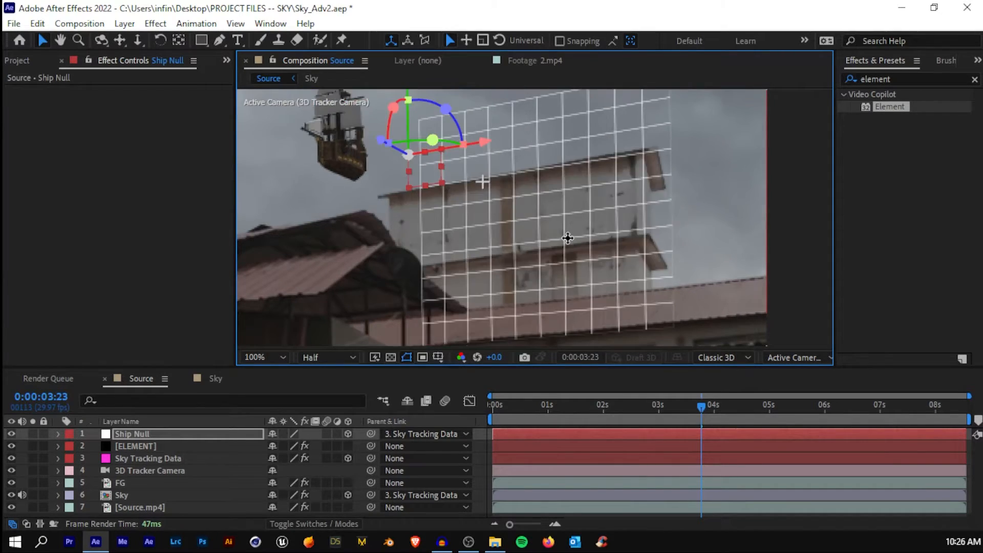
drag(565, 236, 556, 232)
key(ctrl+z)
scroll(536, 217, down, 1)
drag(380, 132, 365, 129)
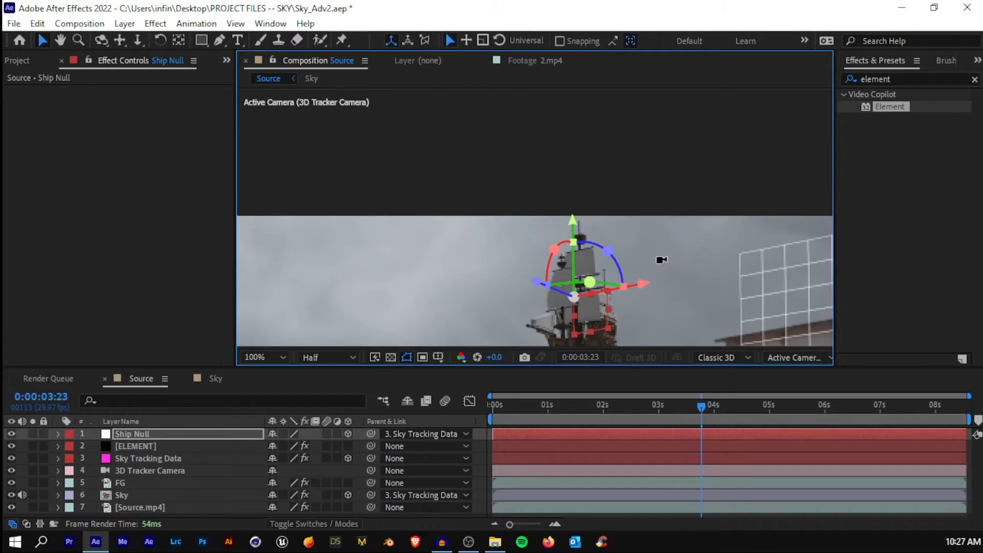
scroll(609, 210, down, 1)
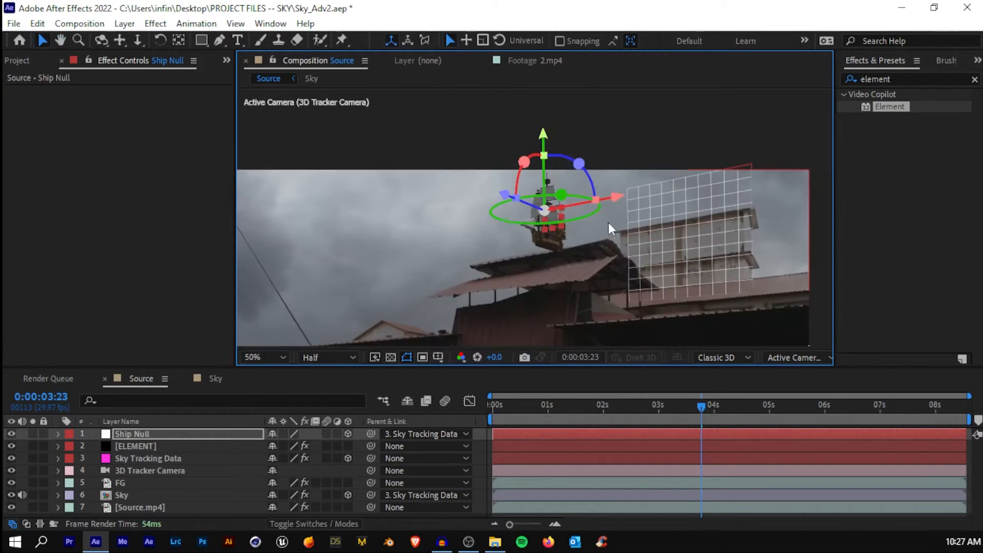
click(117, 495)
click(129, 435)
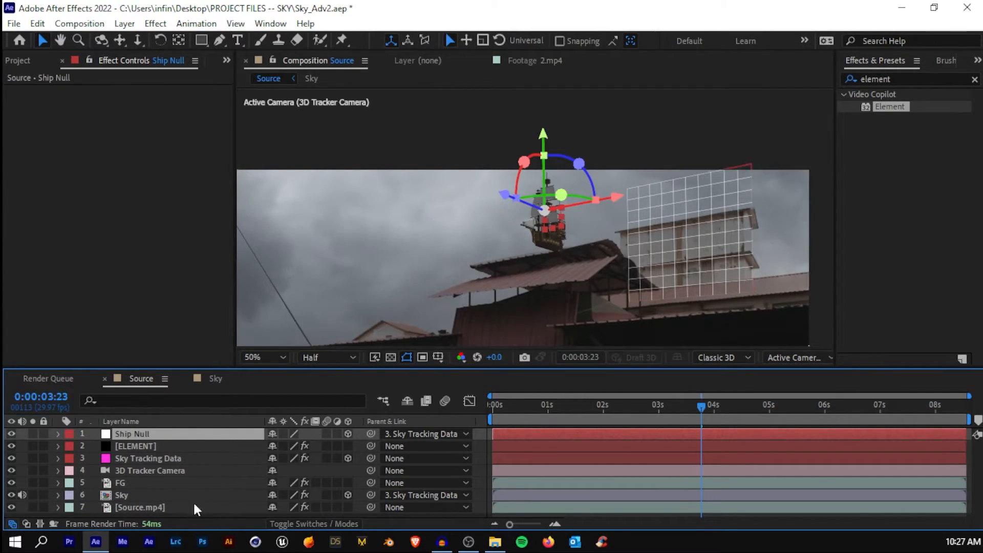
drag(504, 196, 479, 217)
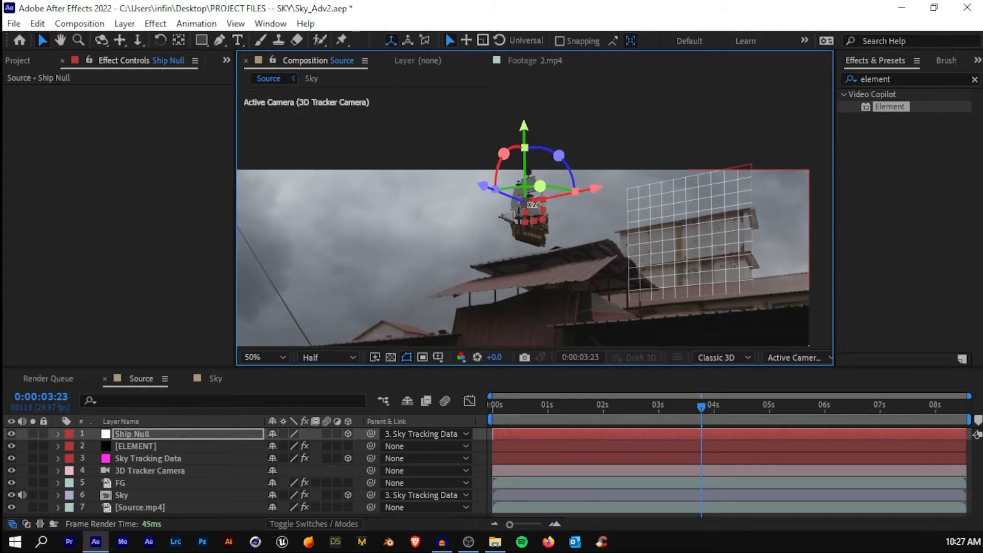
Rotate Ship Null about its Y axis to show the boat side-on, and move it into the open sky away from the red roof
drag(539, 187, 559, 203)
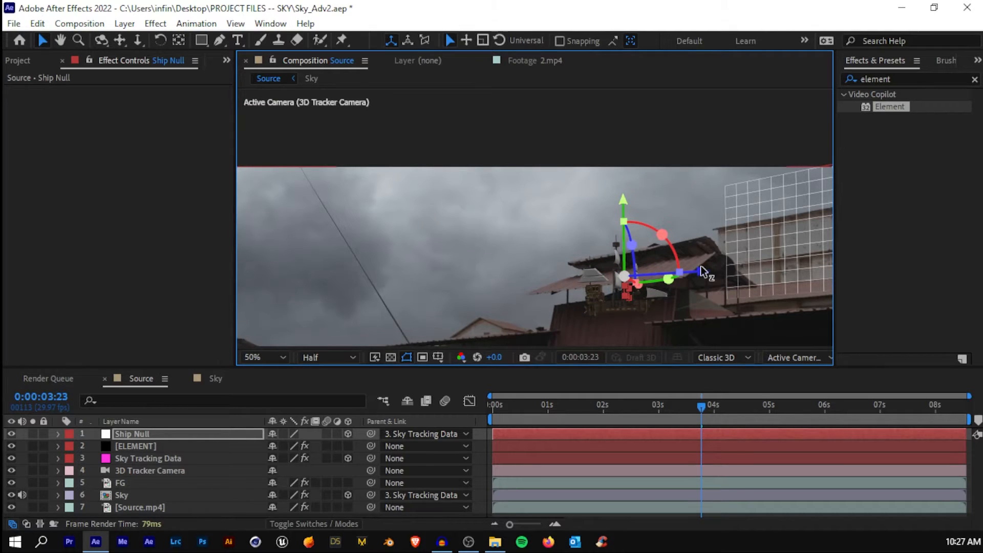
drag(701, 267, 474, 280)
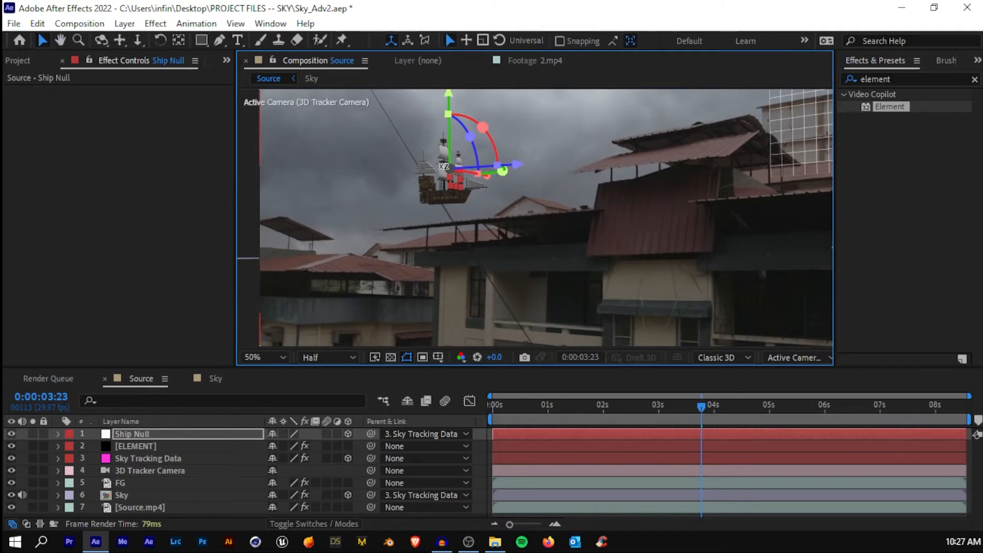
drag(451, 109, 452, 84)
Place the ELEMENT layer directly below FG in the layer stack, and raise Ship Null slightly in the sky
drag(144, 446, 137, 481)
click(140, 434)
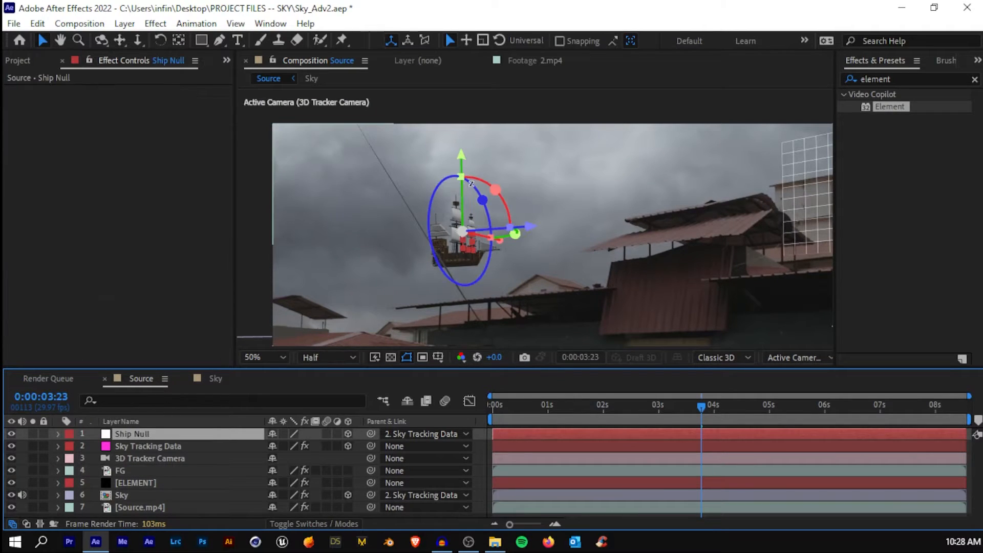
drag(464, 160, 460, 146)
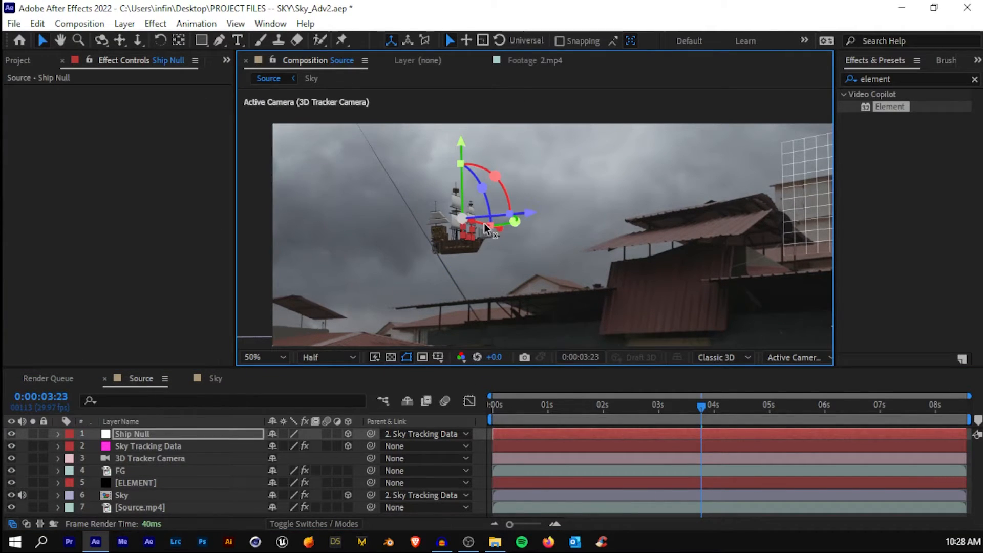
Turn and tilt Ship Null slightly, and scale it up to enlarge the boat
drag(515, 222, 506, 225)
drag(491, 175, 489, 173)
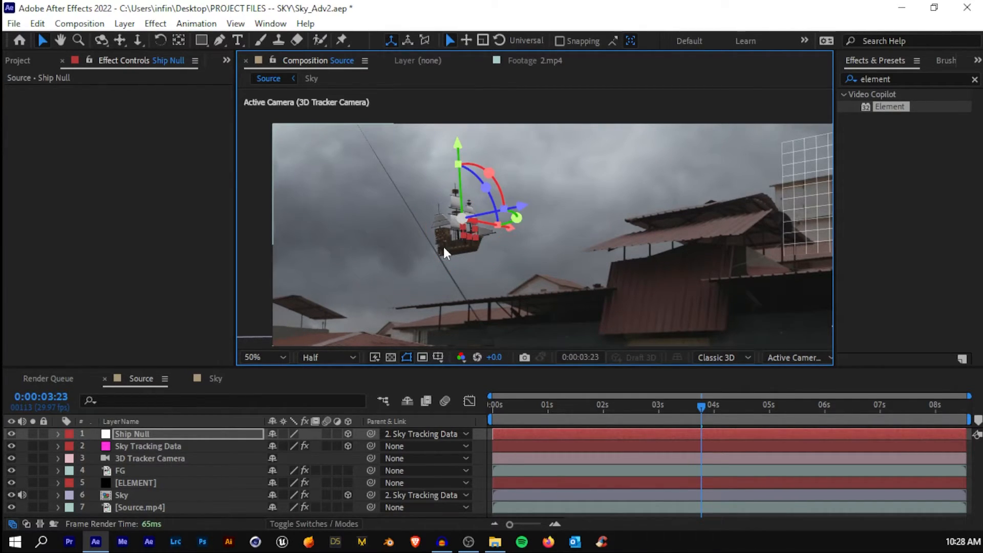
drag(464, 236, 445, 240)
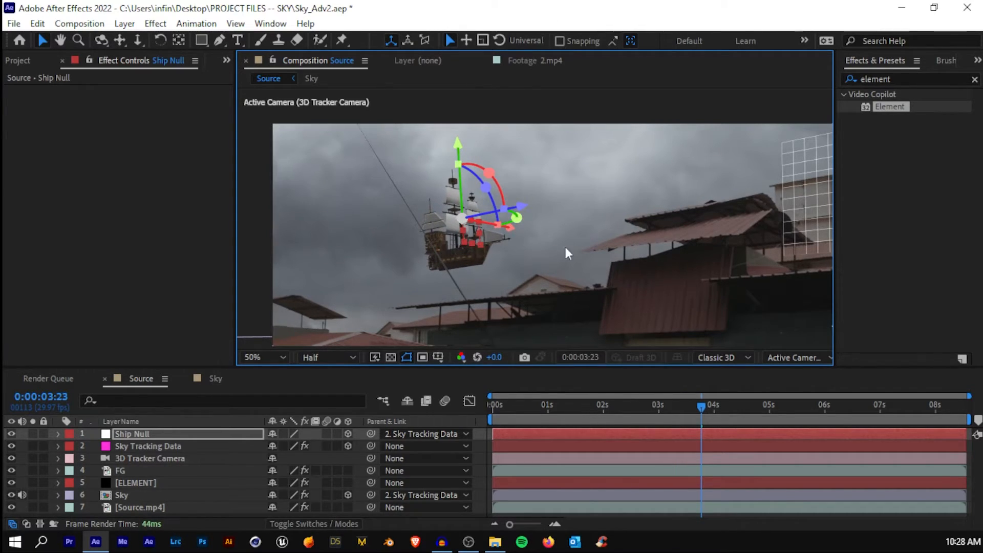
Fit the composition to the viewer and hide the Sky Tracking Data layer
click(246, 357)
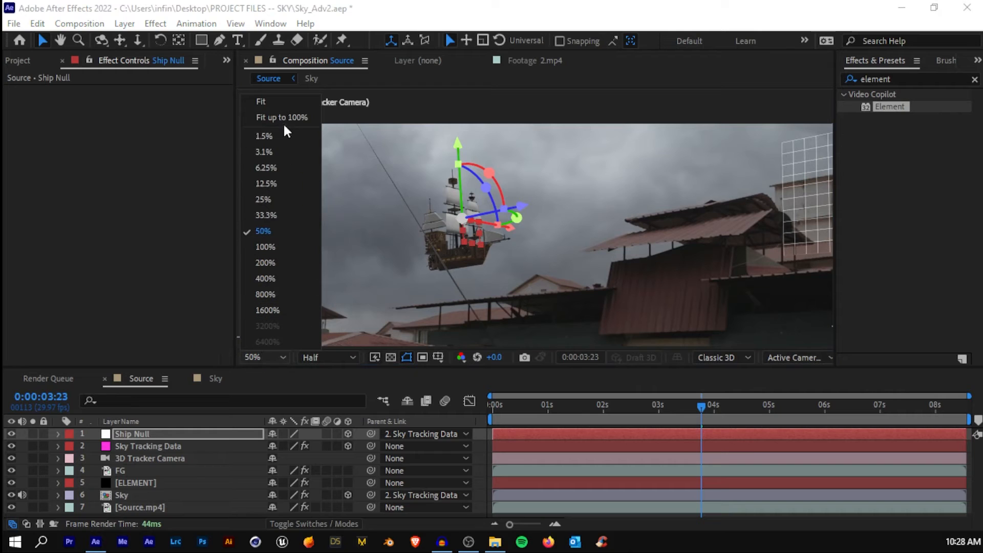
click(263, 98)
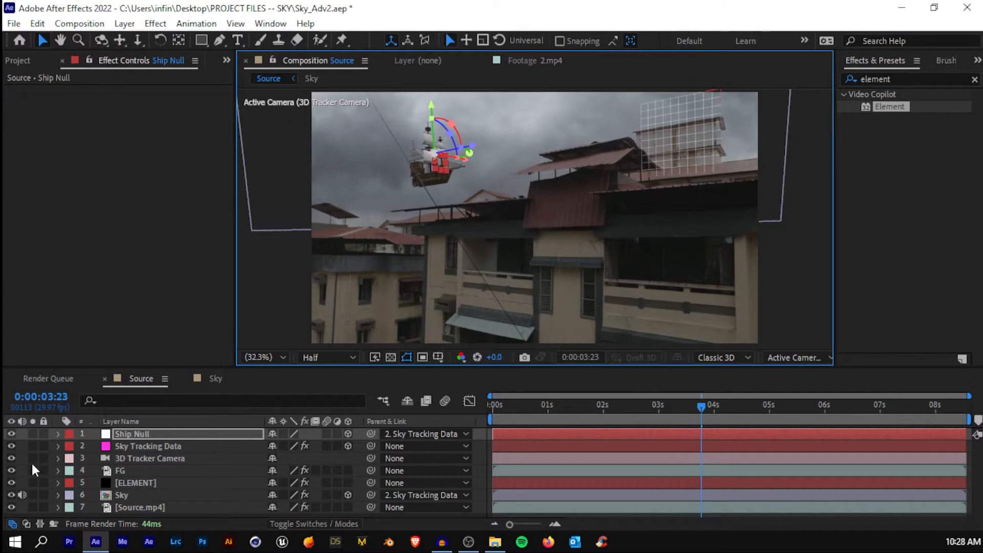
click(11, 446)
click(787, 245)
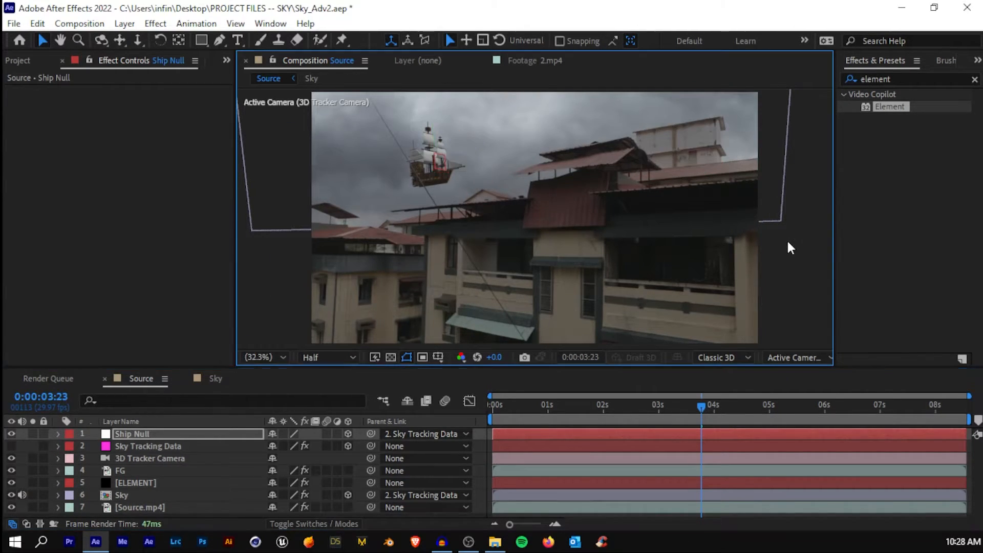
Preview the shot in a maximized viewer, and shift Ship Null slightly along its X axis toward the overhead wire
key(grave)
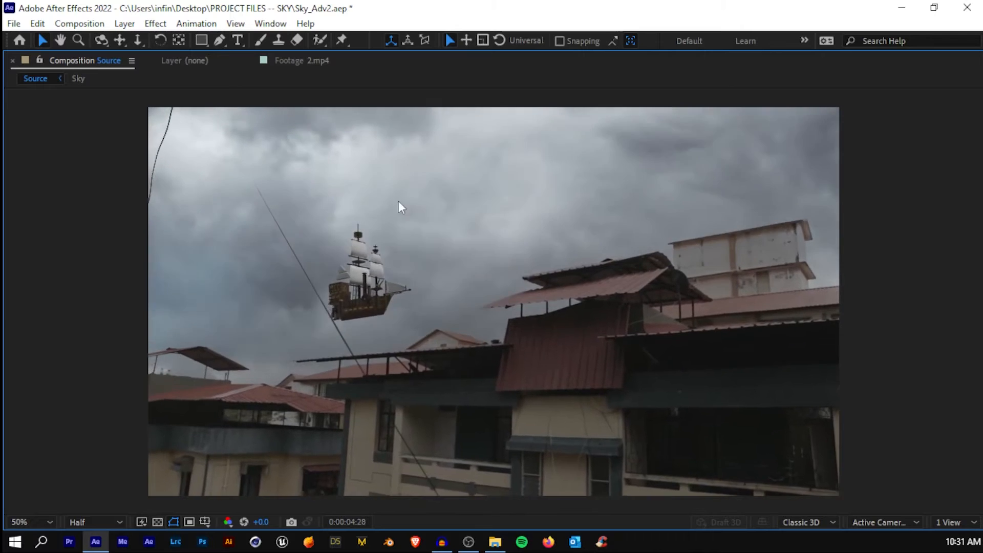
key(space)
scroll(320, 291, up, 1)
drag(318, 290, 469, 281)
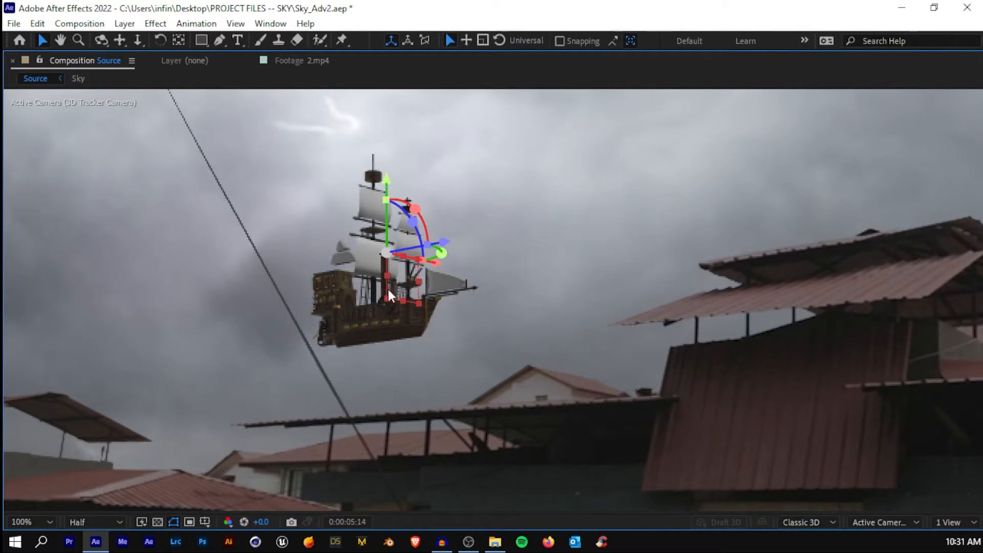
drag(432, 263, 416, 263)
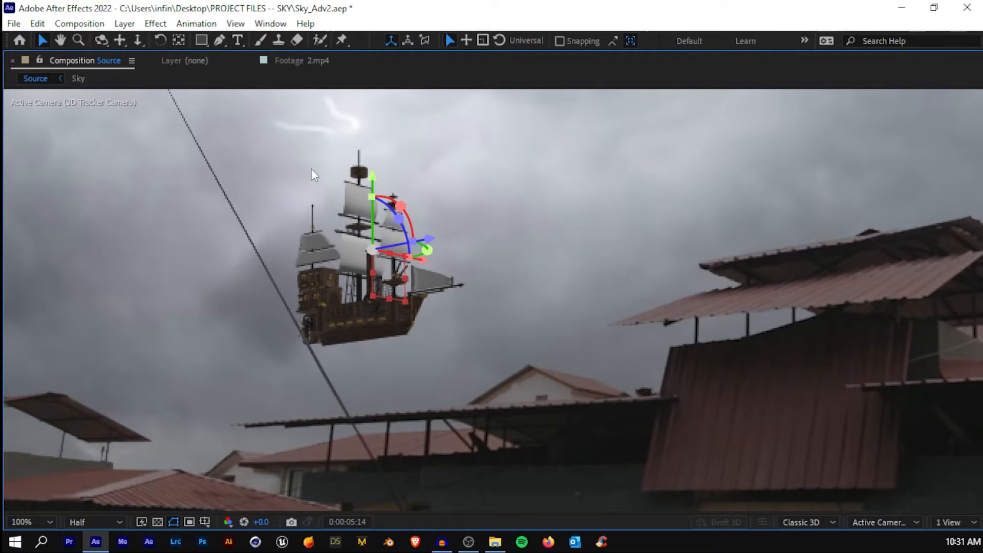
Leave the maximized viewer, select the FG layer, and add the Render Time column to the Source timeline
scroll(491, 188, down, 1)
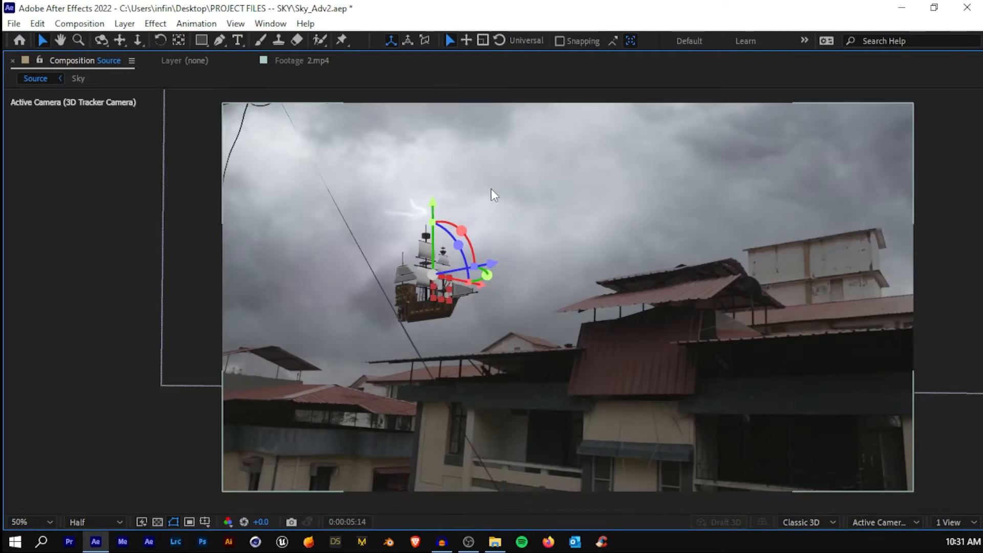
right_click(583, 210)
click(603, 17)
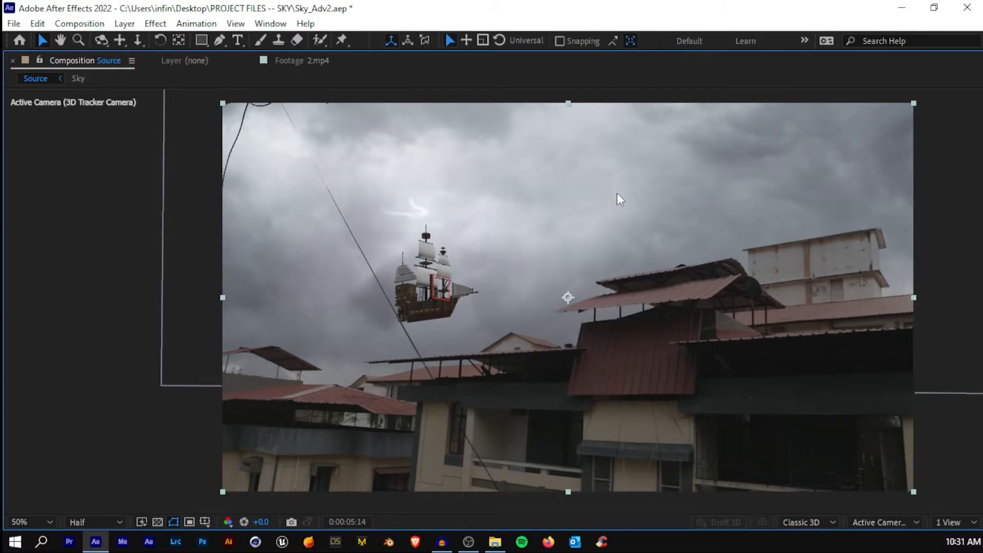
drag(616, 194, 579, 193)
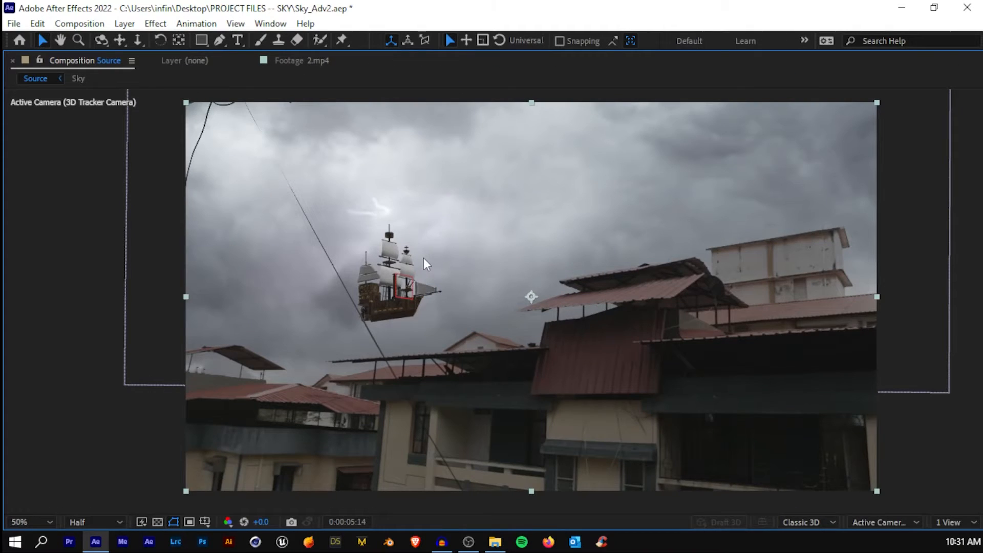
key(grave)
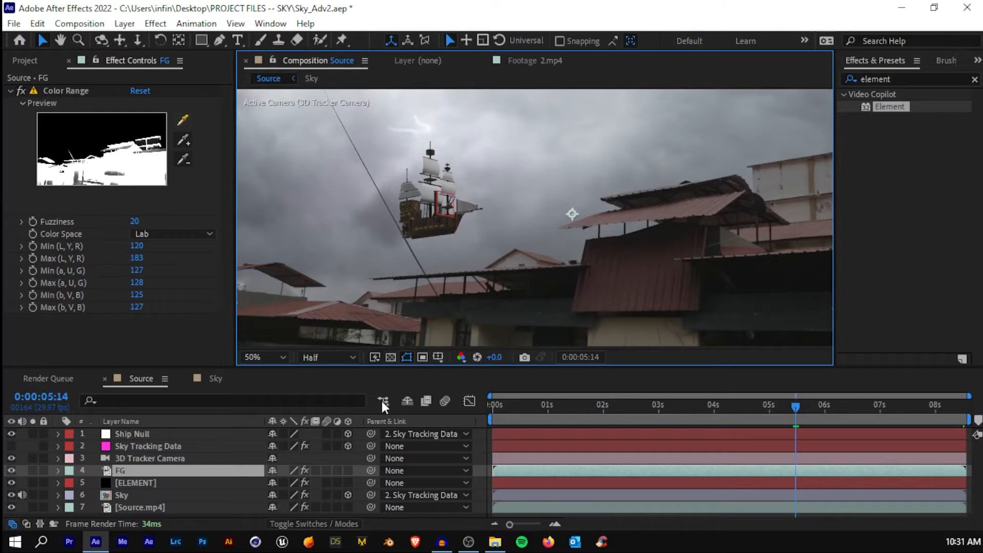
drag(265, 423, 231, 423)
right_click(196, 420)
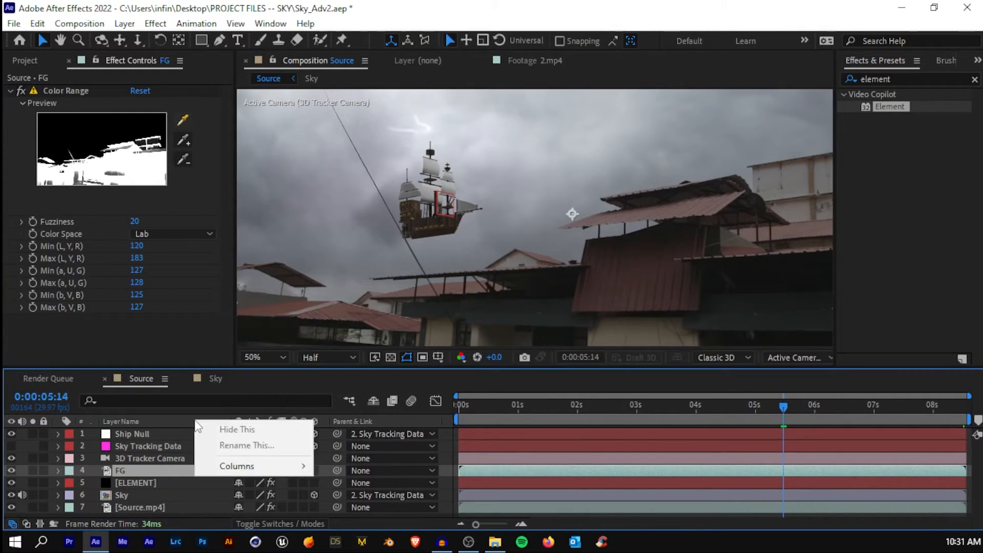
mouse_move(229, 468)
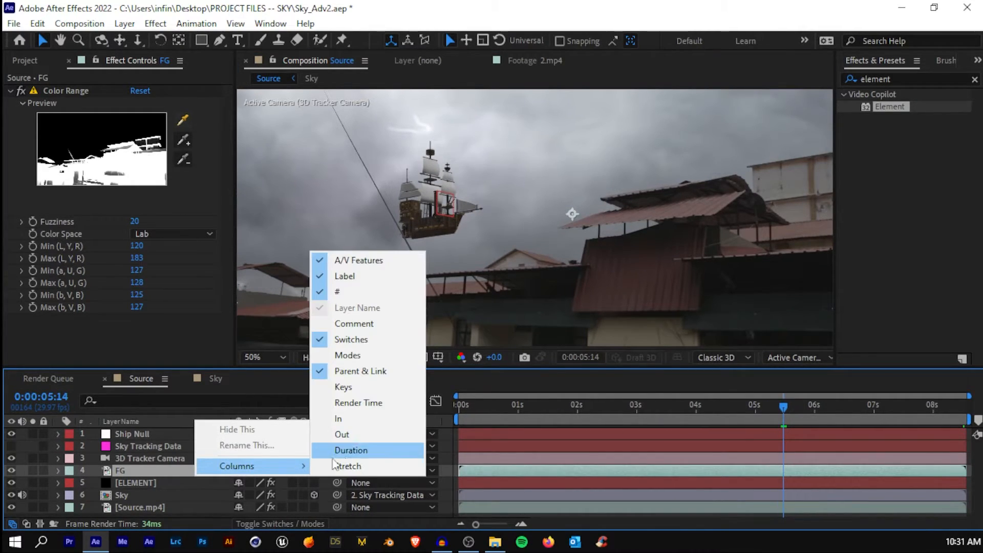
click(361, 404)
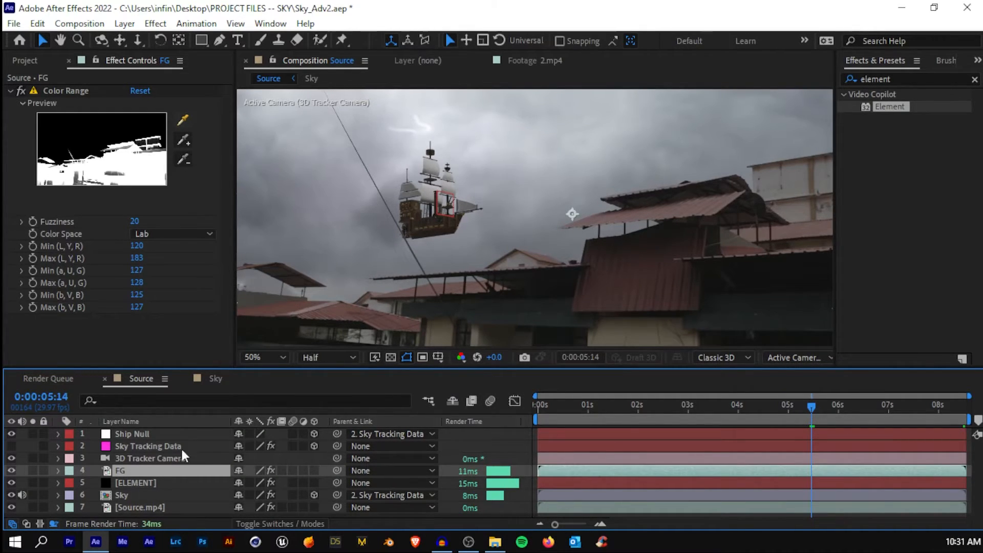
Compare the render times of the ELEMENT and FG layers
click(123, 484)
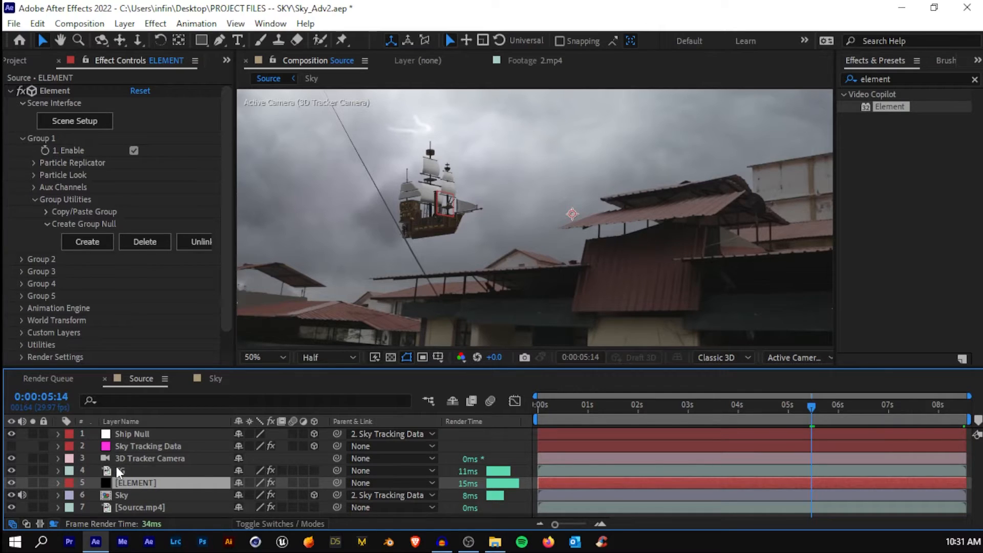
click(119, 470)
key(space)
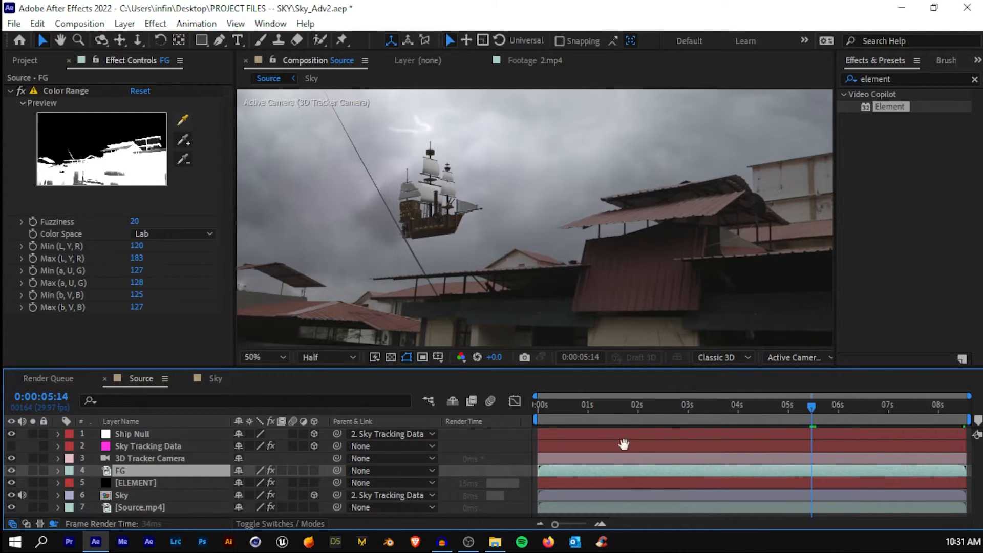
click(143, 482)
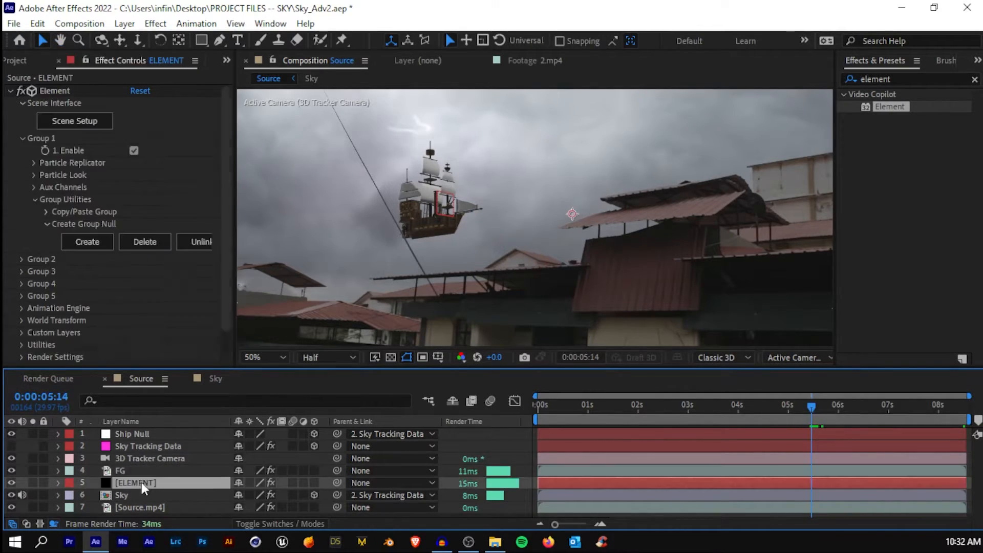
click(124, 471)
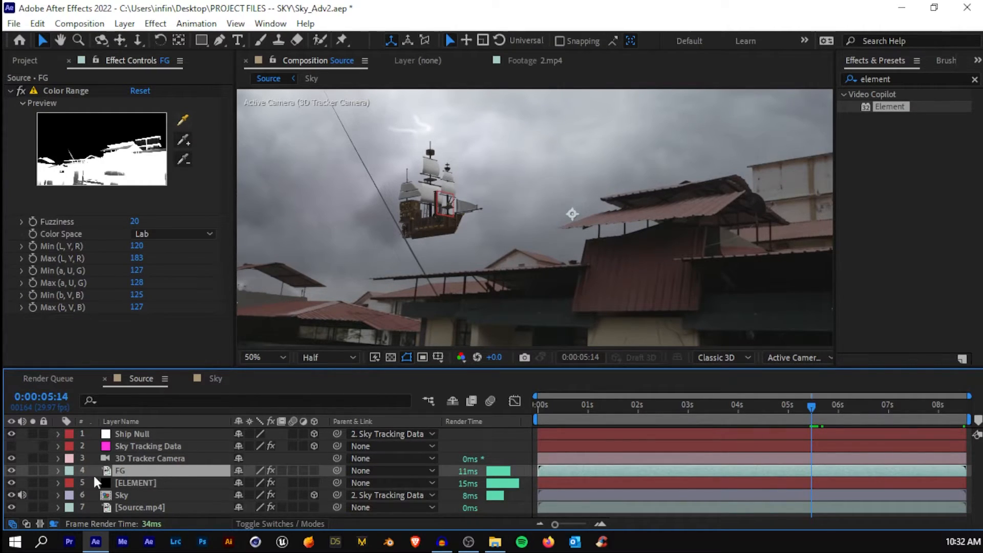
Solo the FG layer and add the Source composition to the render queue
click(34, 470)
key(comma)
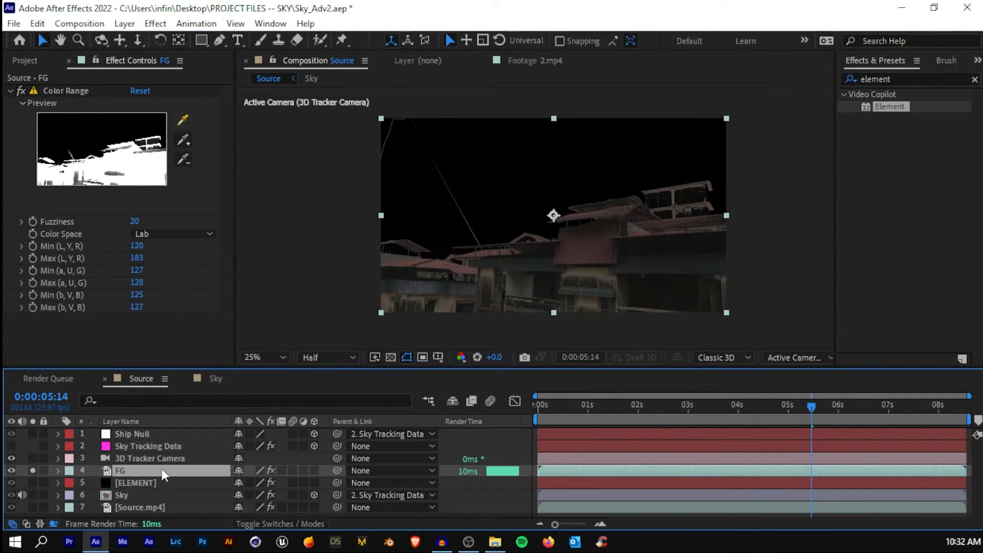
key(ctrl+m)
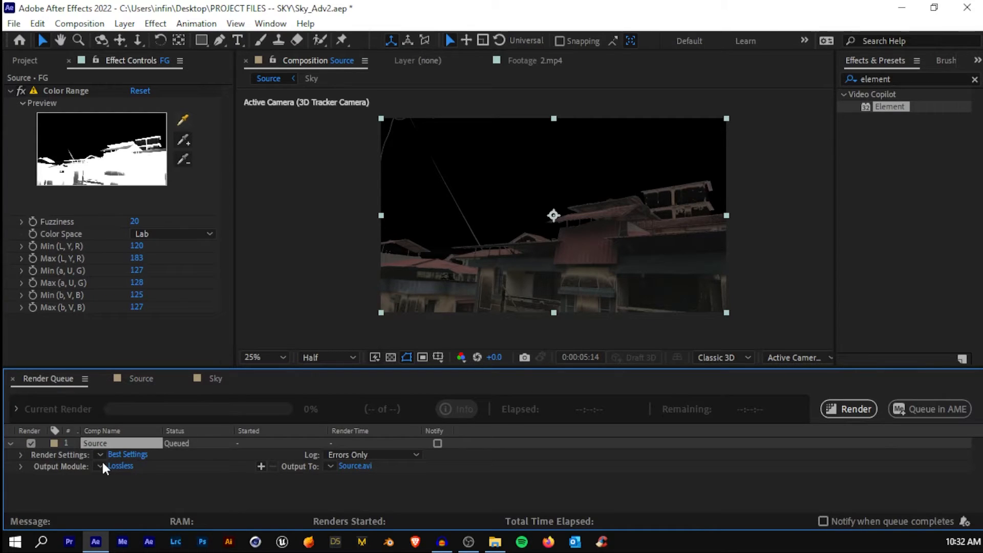
Set the output module format of the queued Source render to QuickTime
click(112, 468)
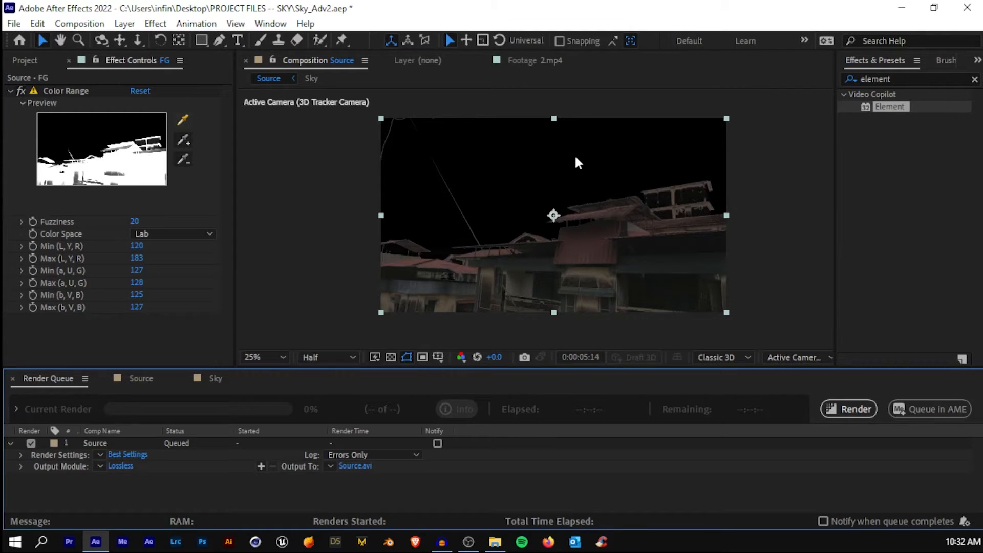
click(99, 466)
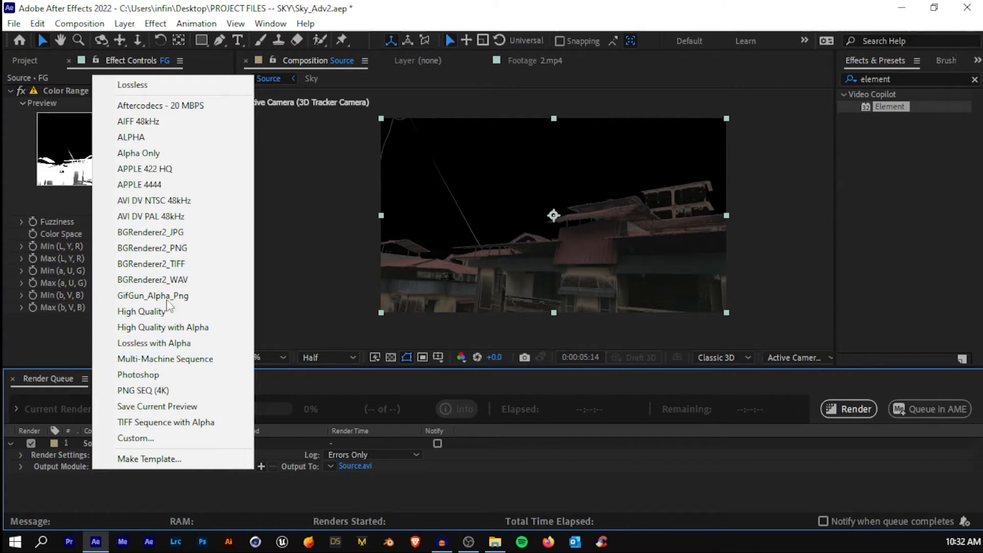
click(132, 477)
click(127, 464)
click(376, 97)
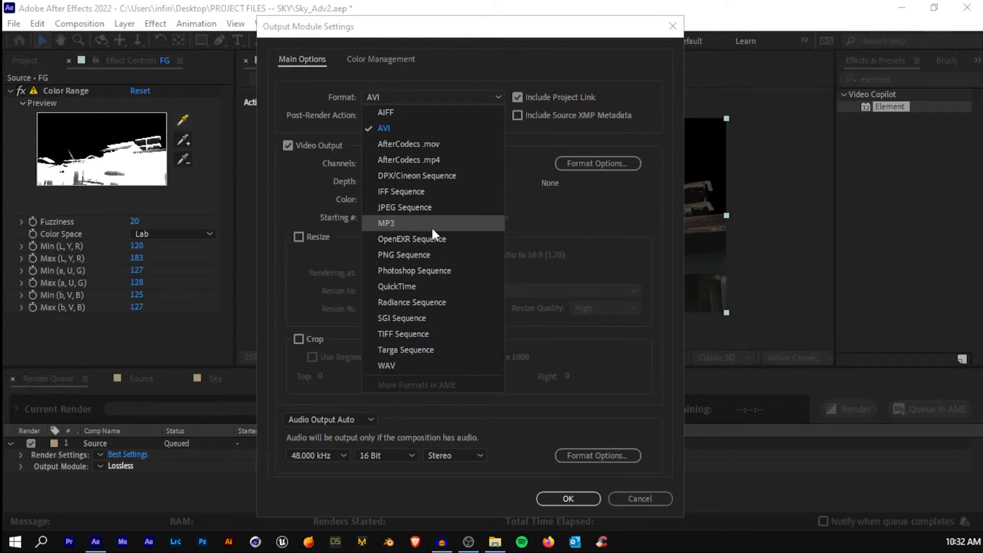
click(396, 285)
Check the QuickTime video codec and the RGB + Alpha channel option, and accept the output module settings
click(589, 159)
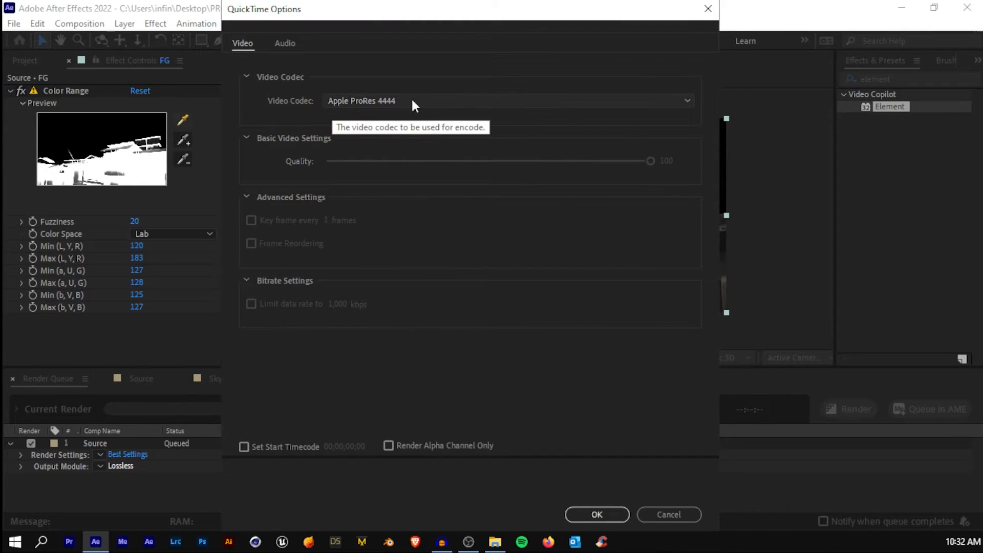
click(708, 8)
click(407, 162)
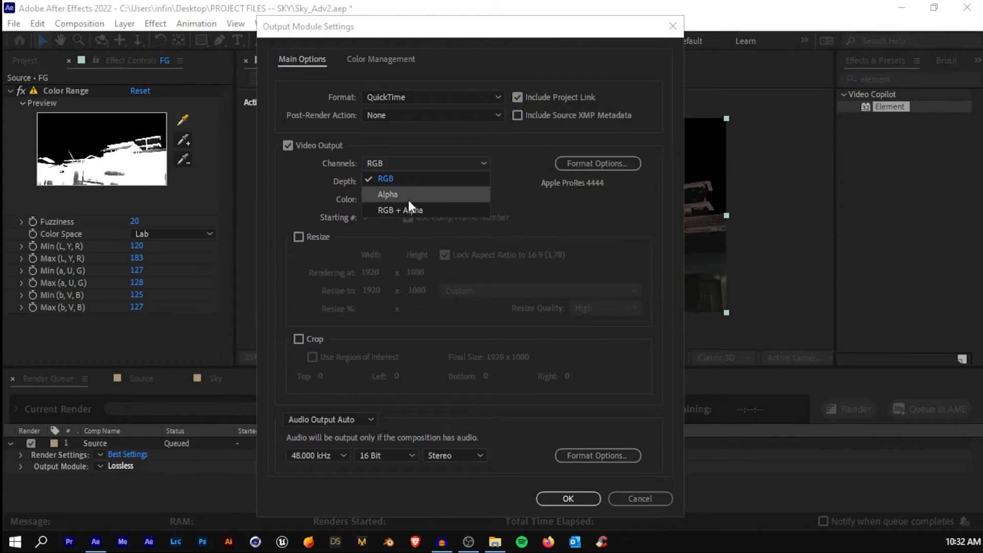
click(379, 210)
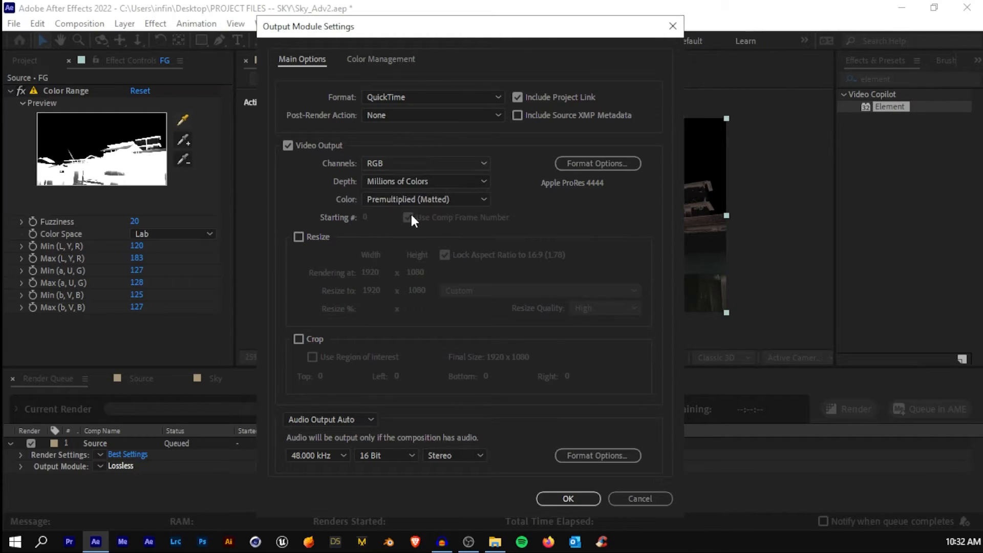
click(568, 499)
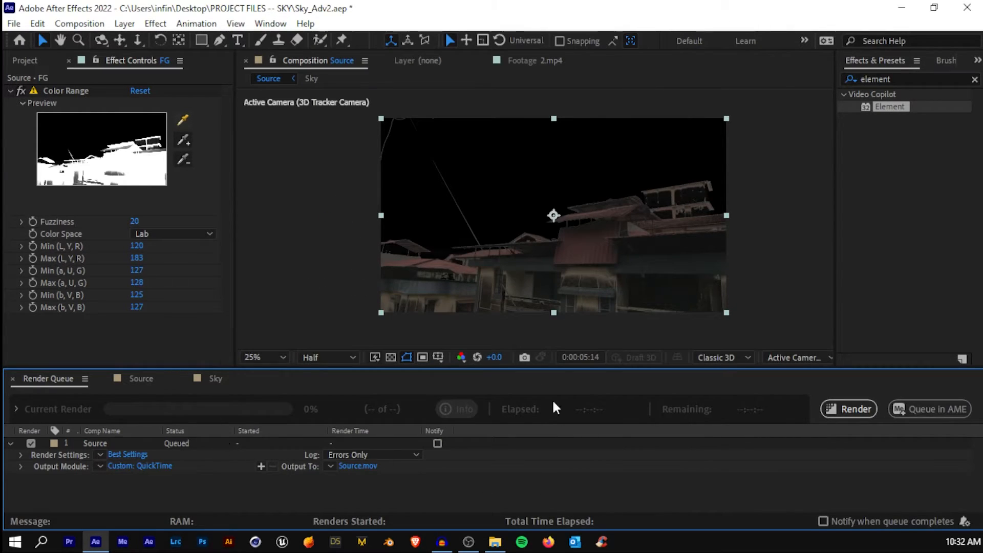
Unsolo FG in the Source timeline, and scrub through the shot to inspect the boat against the wire
click(142, 377)
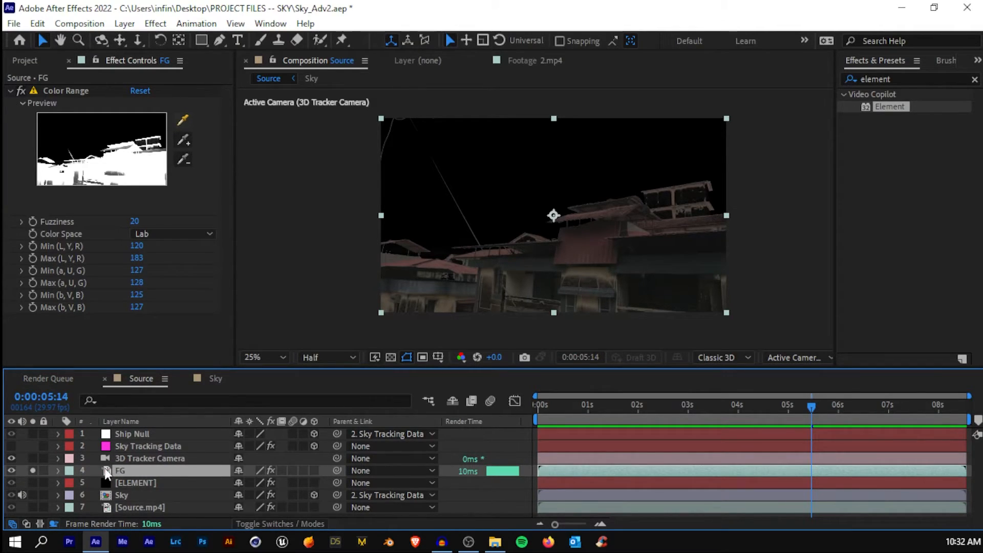
click(33, 470)
drag(640, 405, 625, 404)
click(675, 407)
click(727, 415)
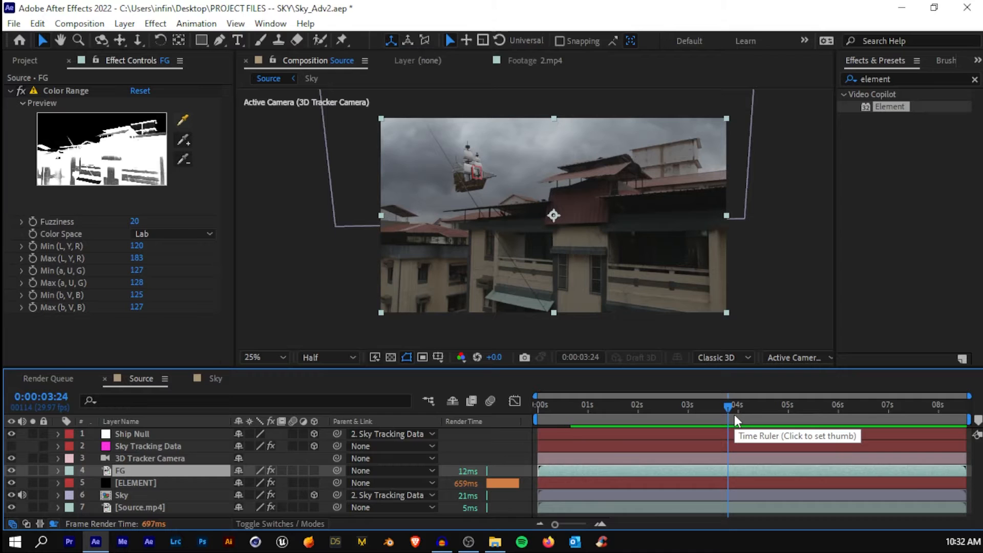
scroll(518, 216, up, 2)
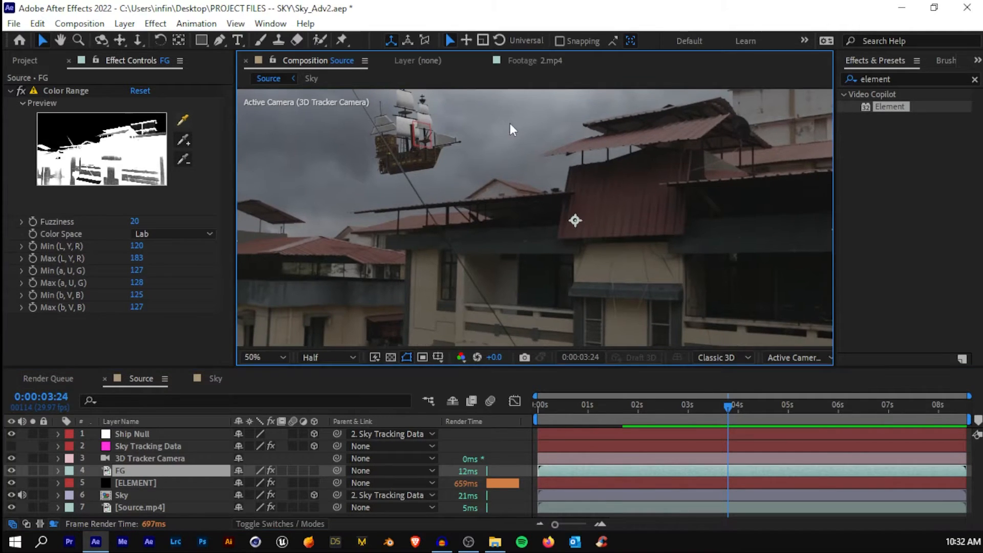
key(grave)
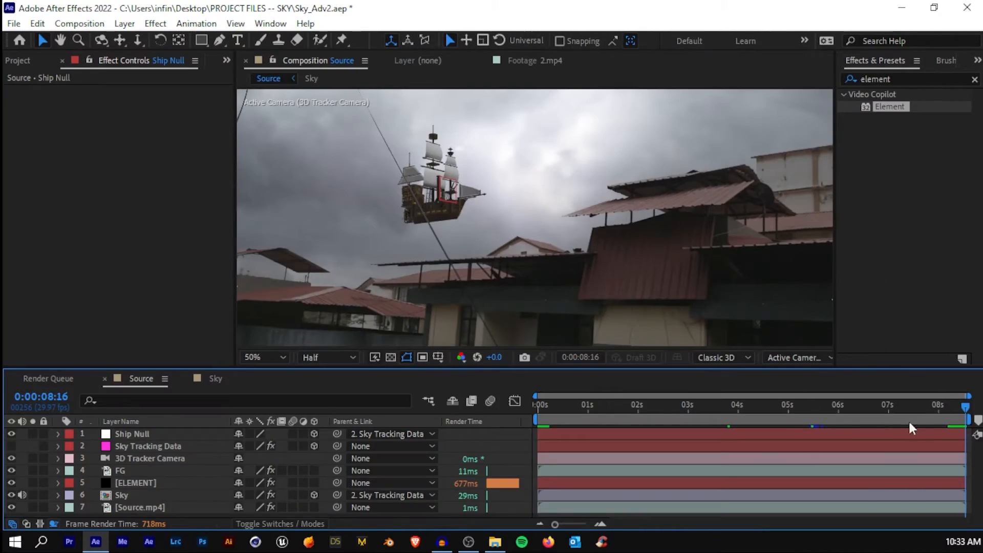
Start keyframes at 0:00:08:16 on Ship Null's Position, Orientation, and X, Y and Z Rotation
click(139, 438)
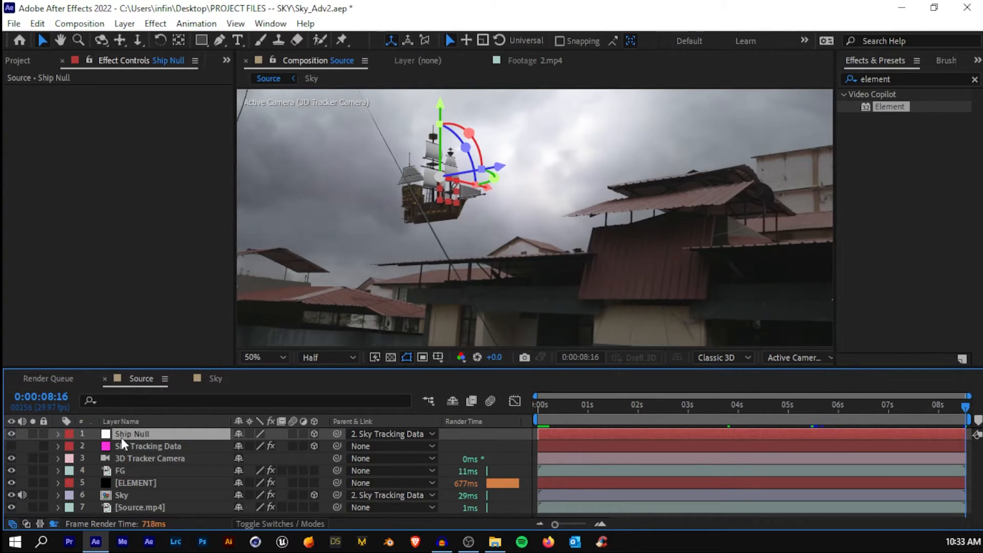
key(p)
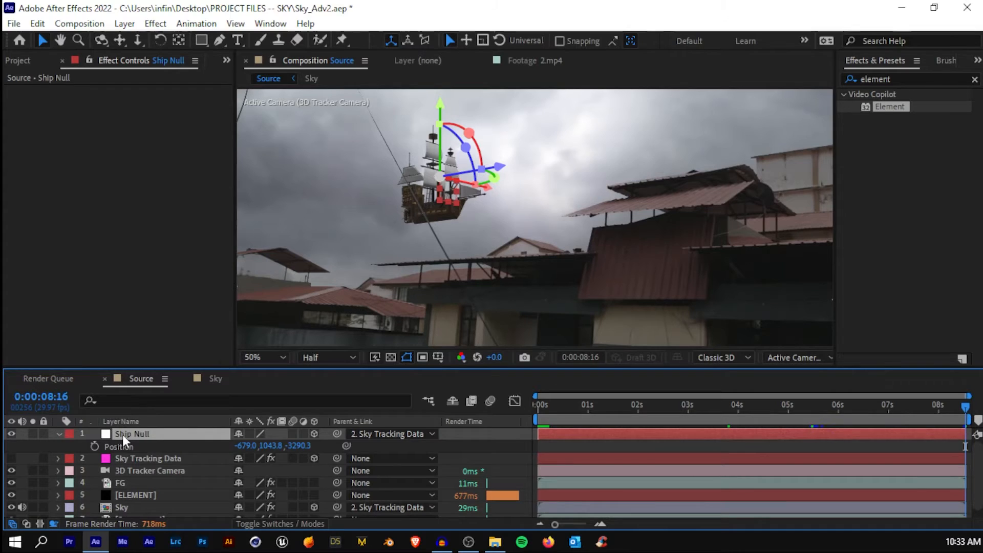
key(shift+r)
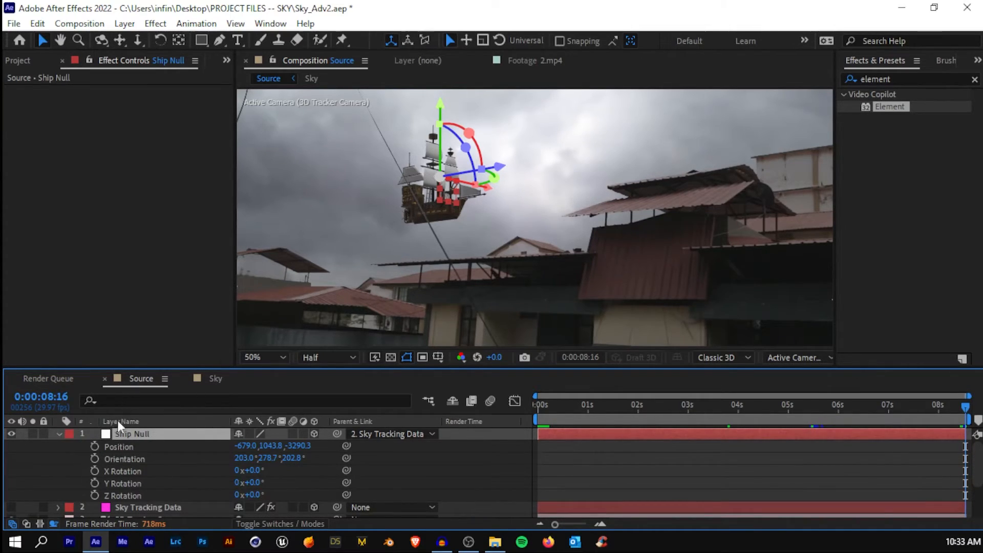
click(95, 446)
click(95, 458)
click(95, 471)
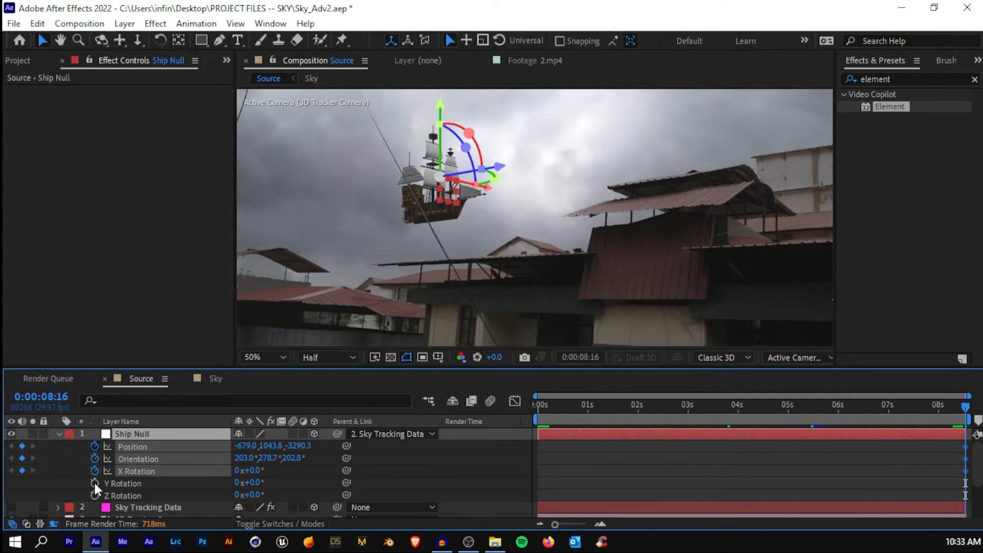
click(95, 483)
click(95, 495)
Move Ship Null away from the wire at 0:00:08:16, to a position of about -351, 994, -3244
drag(499, 167, 550, 275)
key(space)
key(space)
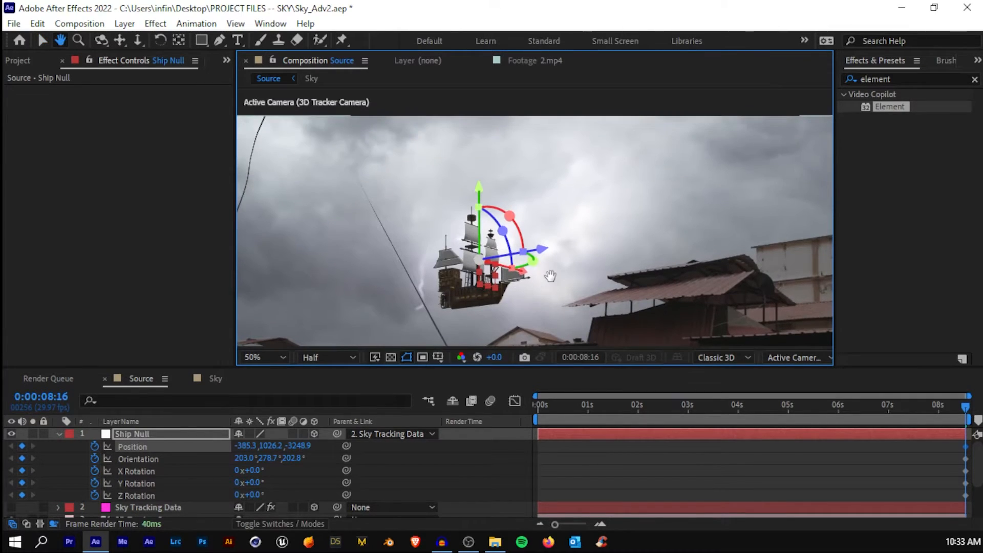
drag(479, 190, 478, 174)
drag(540, 245, 546, 241)
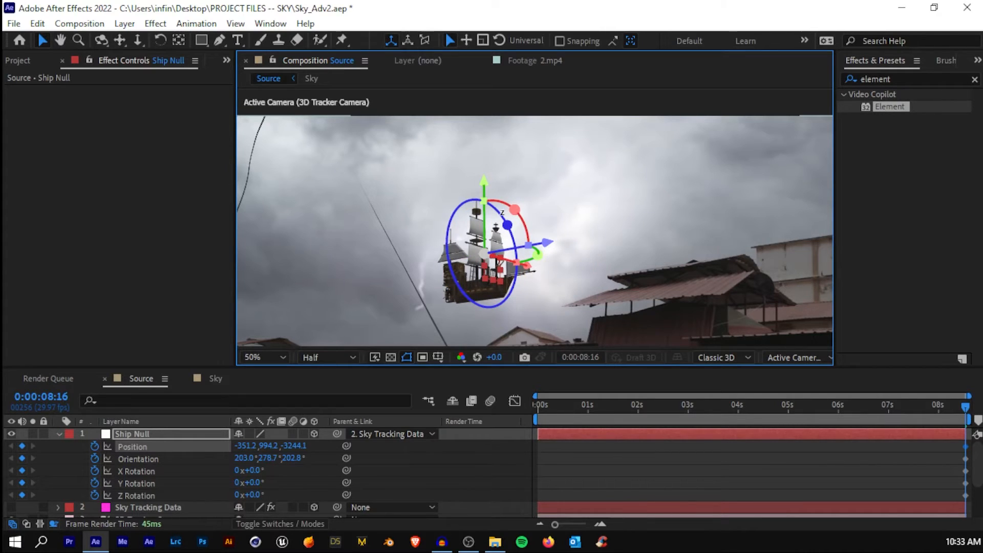
Tilt Ship Null slightly to about 209°, 280°, 209° and raise it to about -308, 931, -3237
drag(500, 200, 507, 203)
drag(533, 259, 580, 194)
drag(479, 121, 478, 114)
drag(546, 173, 553, 171)
drag(487, 114, 488, 108)
Pitch the boat's bow upward, orienting Ship Null to about 223°, 282°, 222.5° and positioning it at about -316, 888, -3238.5
click(498, 134)
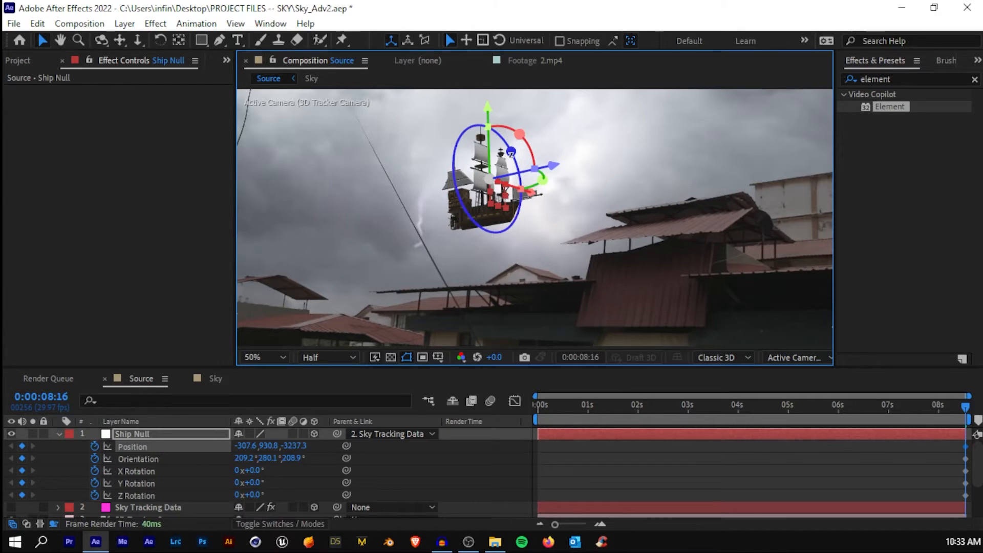
drag(532, 165, 506, 125)
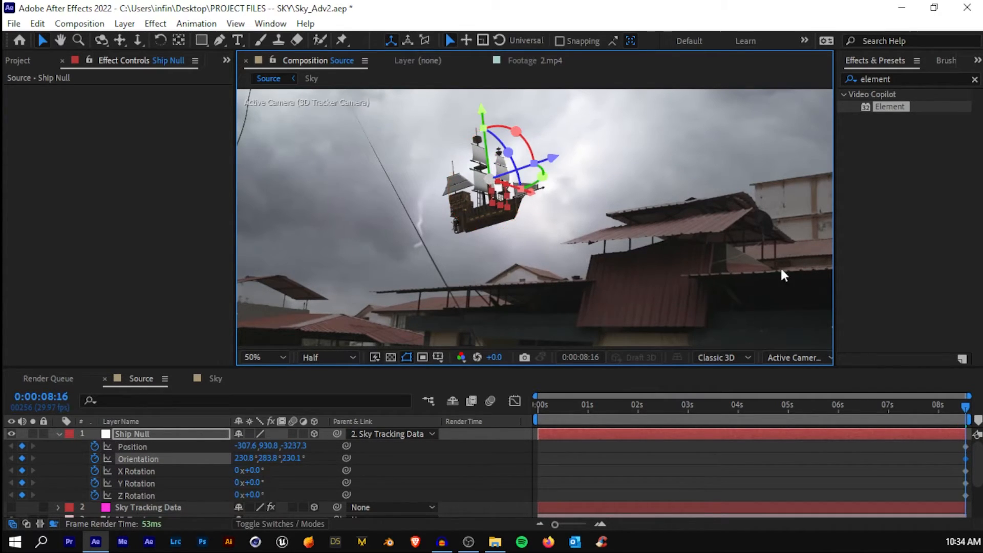
key(comma)
drag(507, 164, 507, 160)
scroll(521, 211, up, 1)
drag(514, 125, 470, 100)
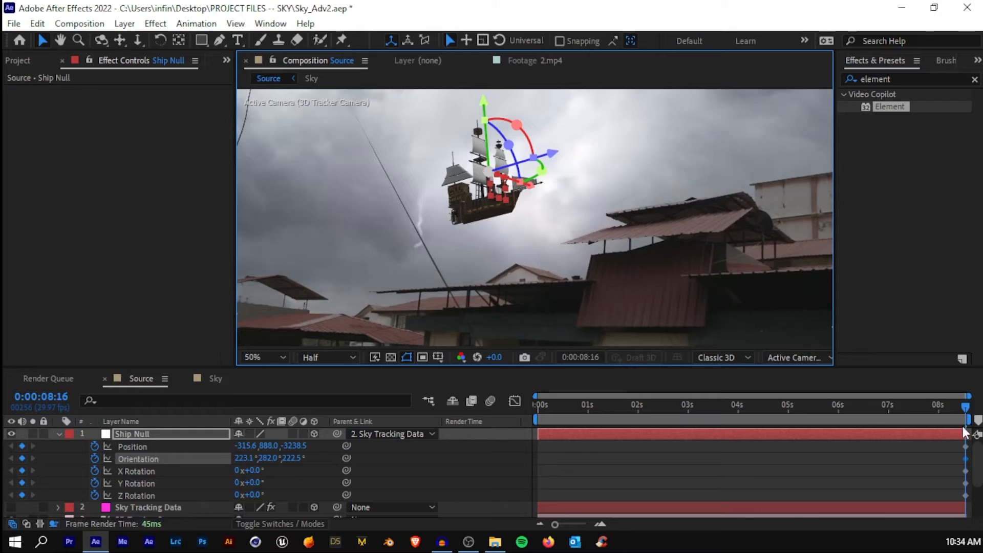
At 0:00:05:29, move Ship Null back to about -825, 945, -3453 and orient it to about 204°, 290°, 204.5°
drag(964, 413, 837, 410)
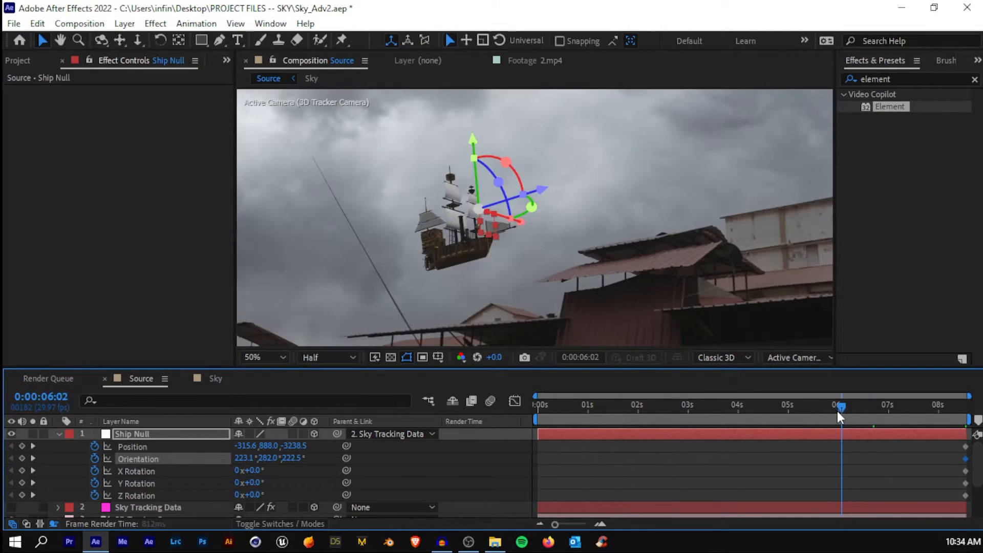
scroll(543, 202, down, 2)
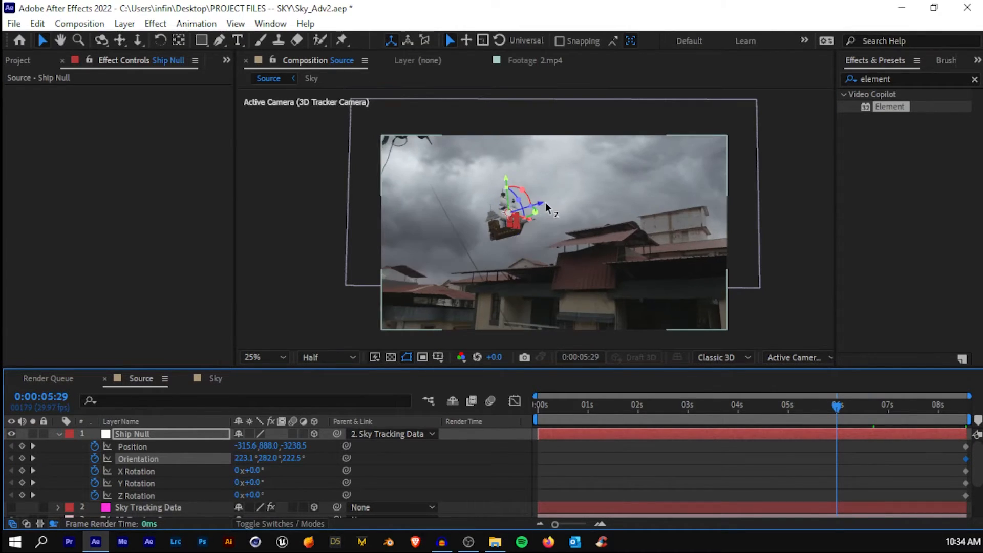
drag(540, 205, 496, 219)
scroll(544, 205, up, 2)
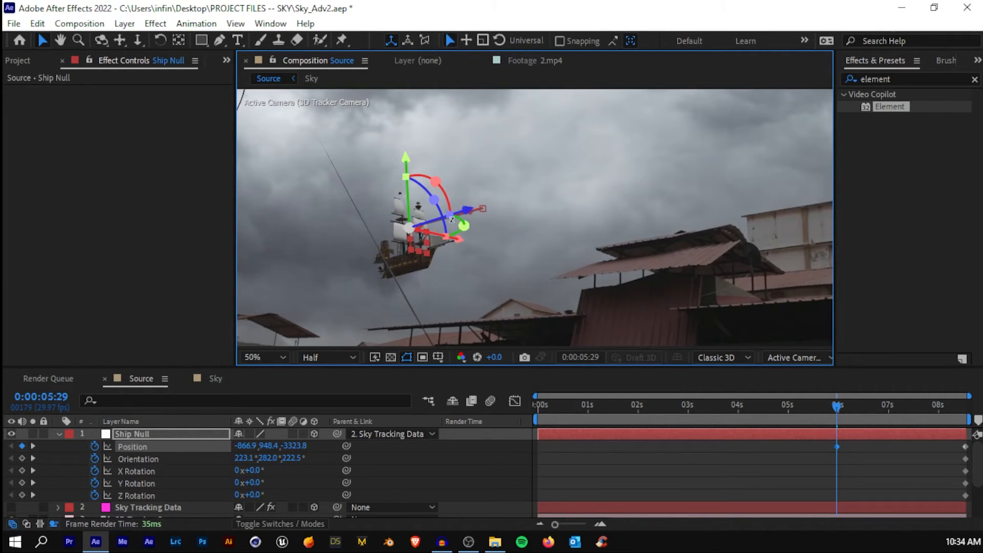
drag(463, 225, 440, 240)
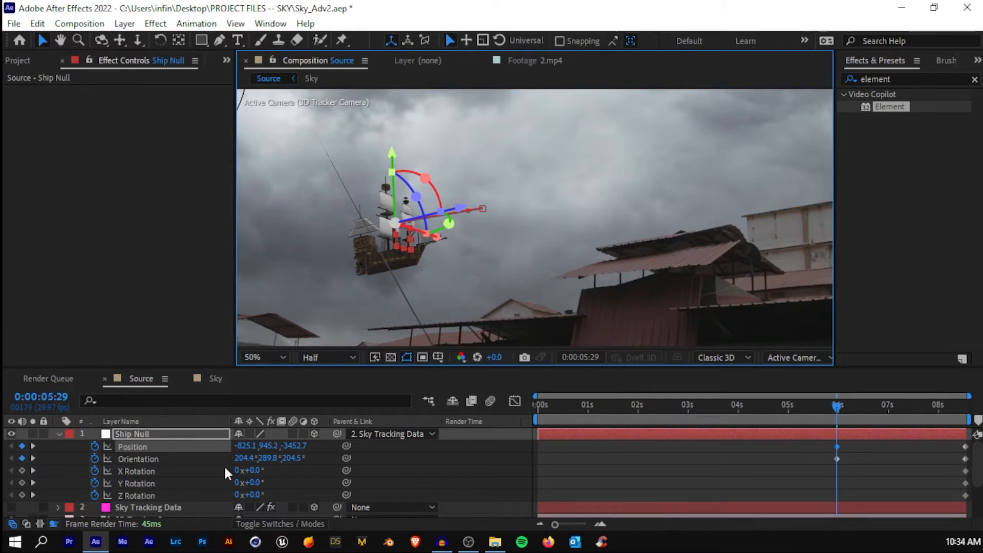
Move Ship Null's 0:00:05:29 Position and Orientation keyframes to the start of the timeline and scrub through the motion
drag(847, 443, 542, 444)
key(Home)
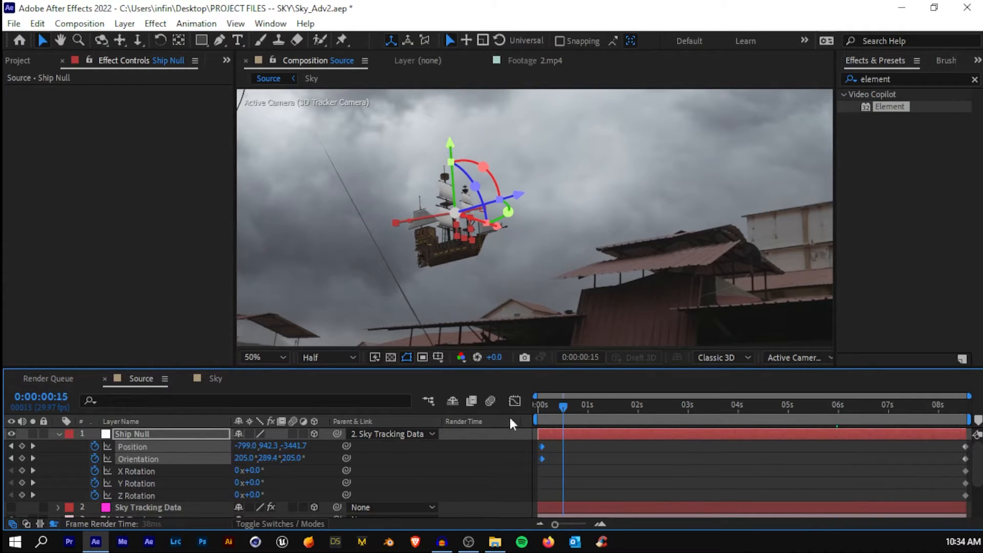
drag(542, 403, 918, 409)
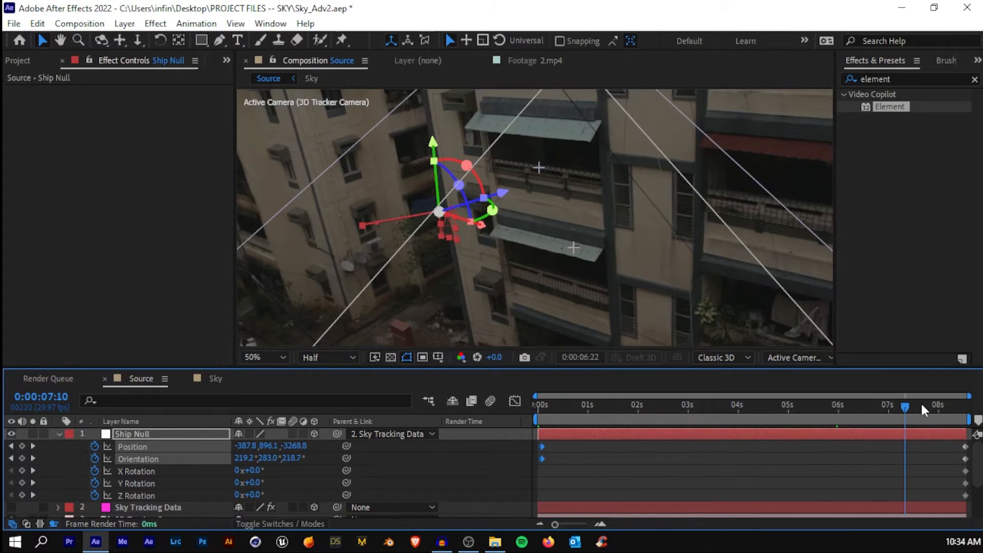
Review the boat's flight across the timeline with the whole frame in view, then inspect the boat closely at 0:00:07:02
key(Home)
key(grave)
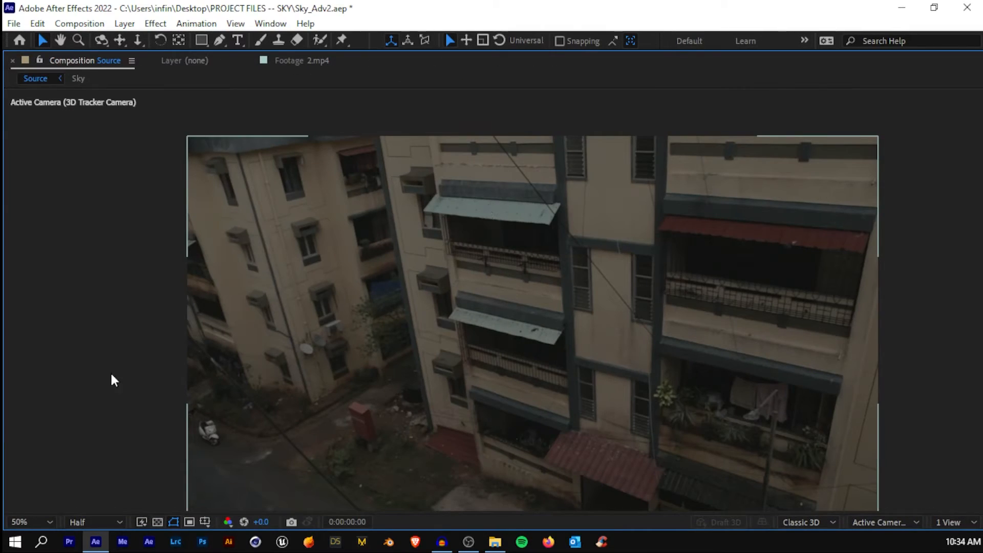
click(36, 519)
click(43, 262)
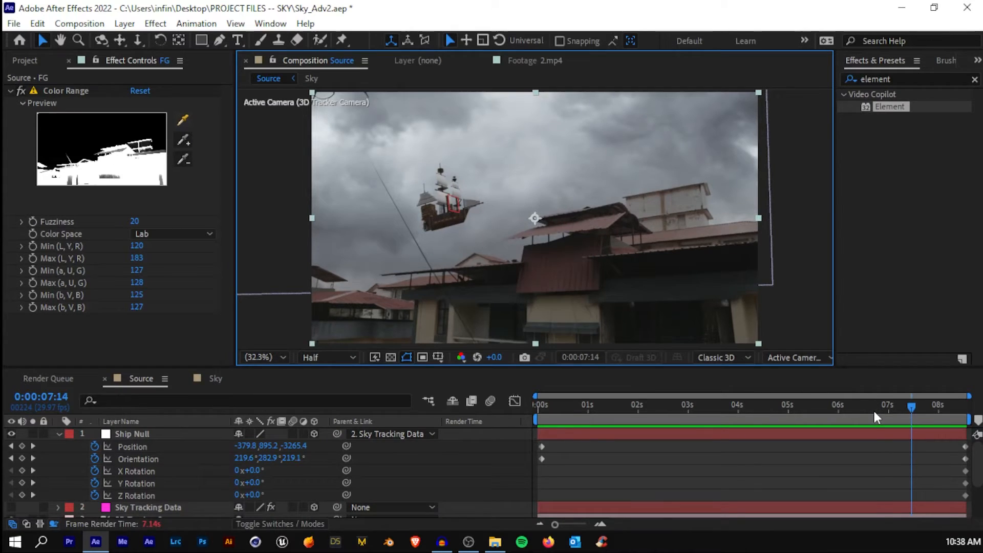
click(872, 405)
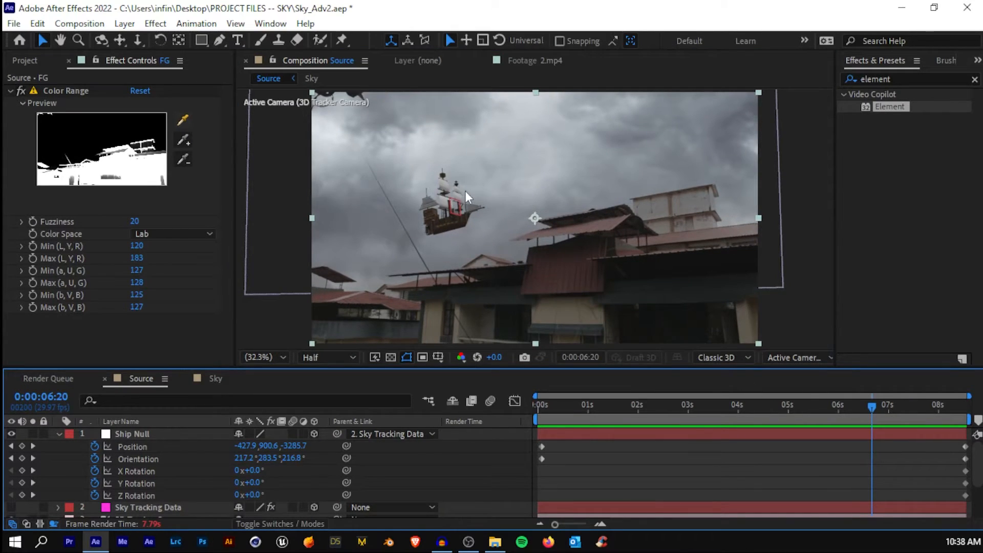
click(563, 404)
drag(563, 405, 780, 411)
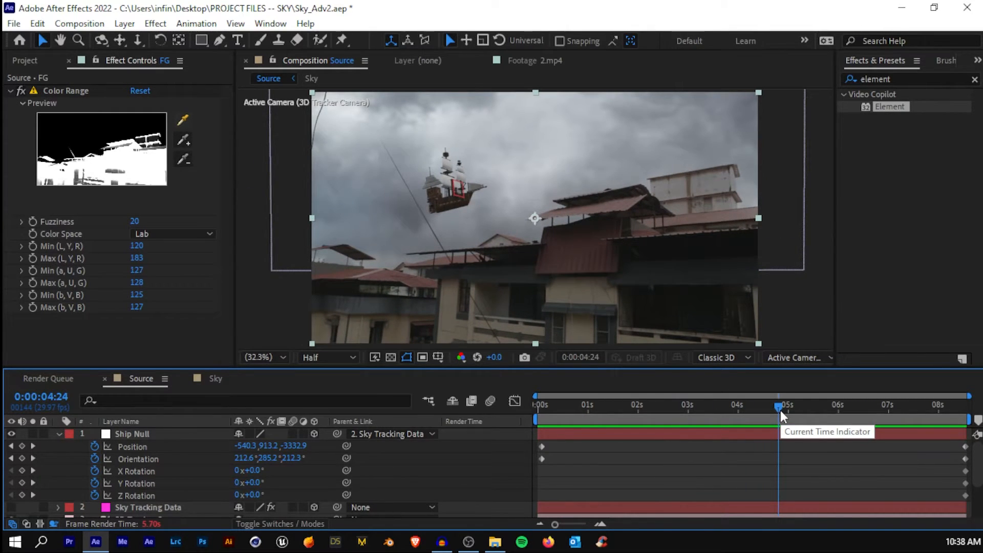
drag(780, 410, 891, 414)
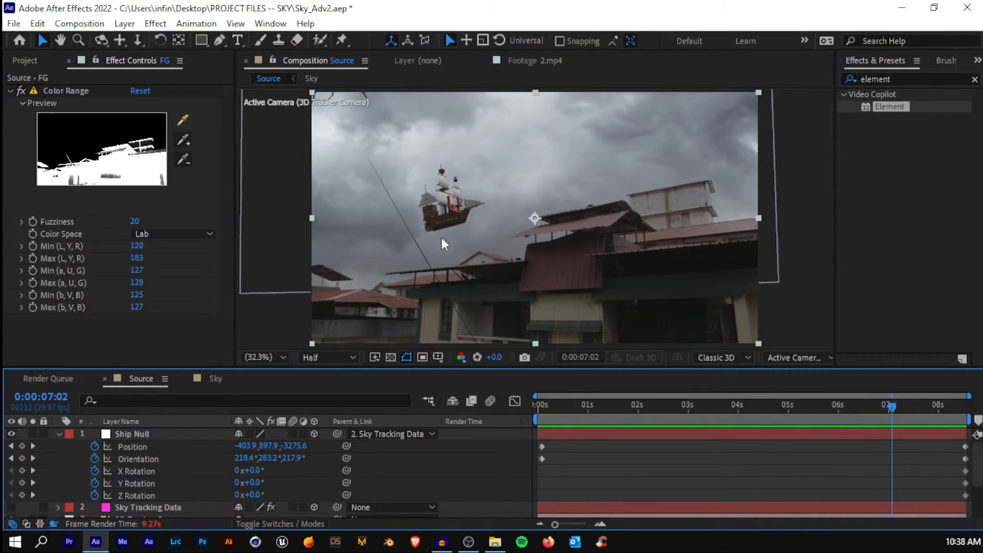
scroll(449, 166, up, 3)
scroll(420, 173, down, 2)
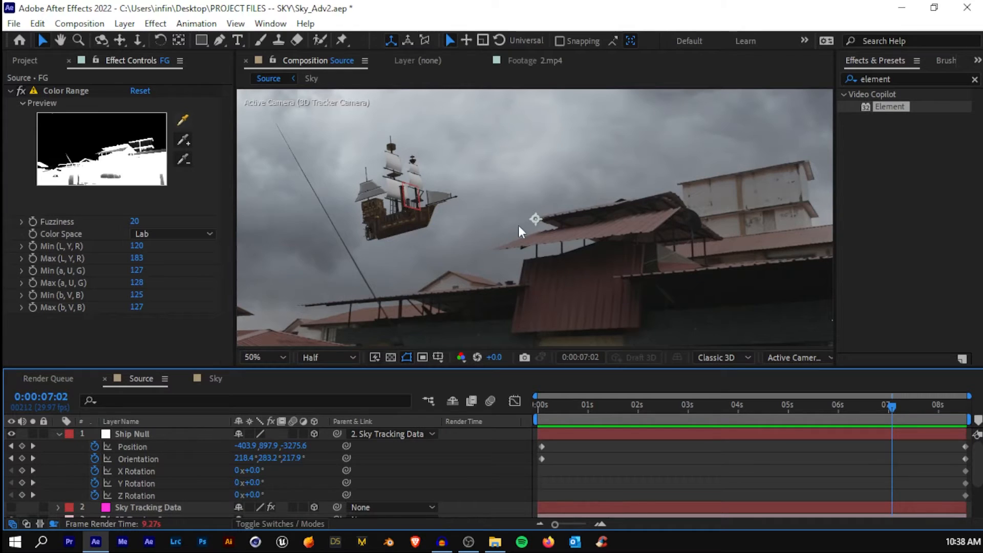
scroll(522, 220, down, 1)
scroll(411, 210, up, 1)
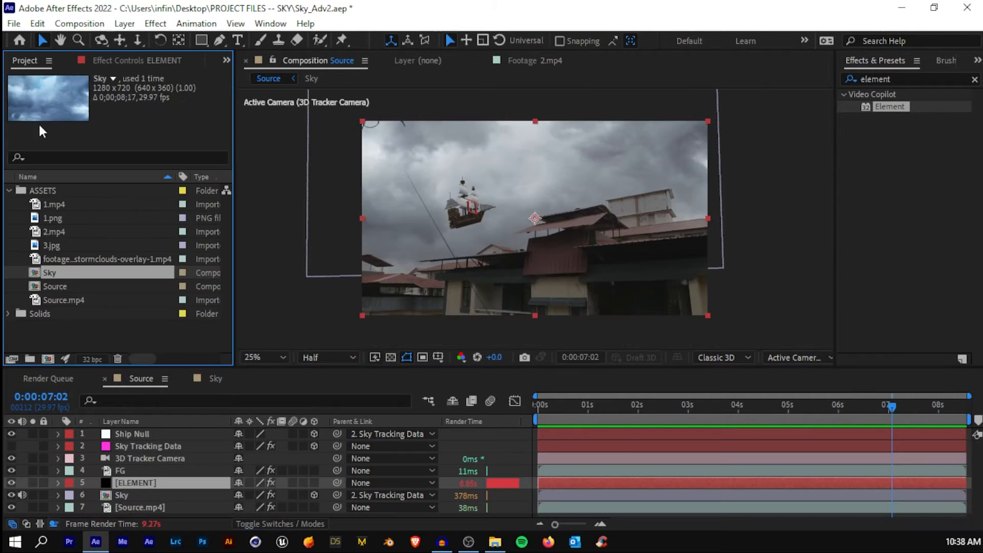
Add 1.png from the ASSETS folder to the Source composition as a hidden layer below Source.mp4
click(54, 219)
click(54, 246)
drag(53, 223, 21, 509)
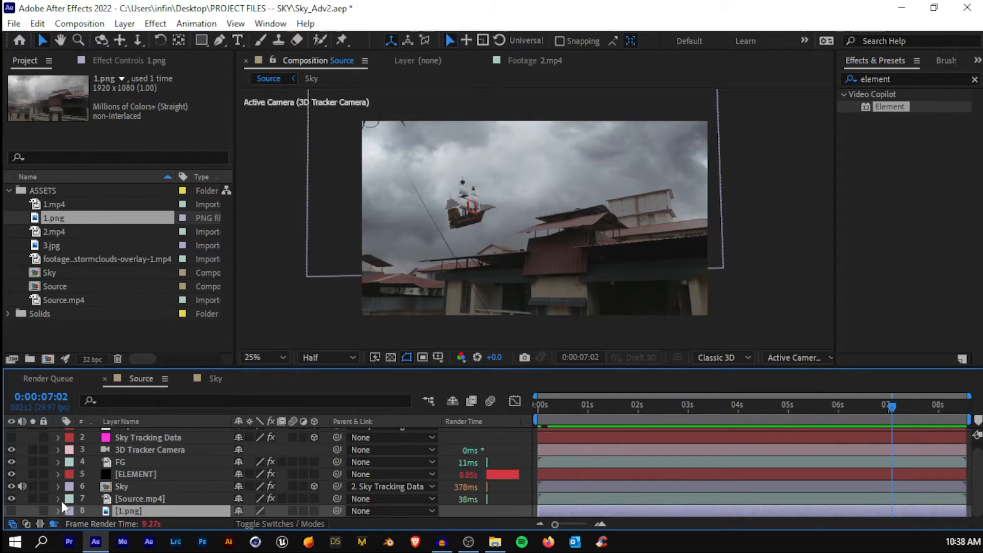
scroll(72, 502, up, 1)
Assign 1.png as Layer 1 of the Custom Texture Maps in the ELEMENT layer's Element effect
click(131, 491)
click(147, 482)
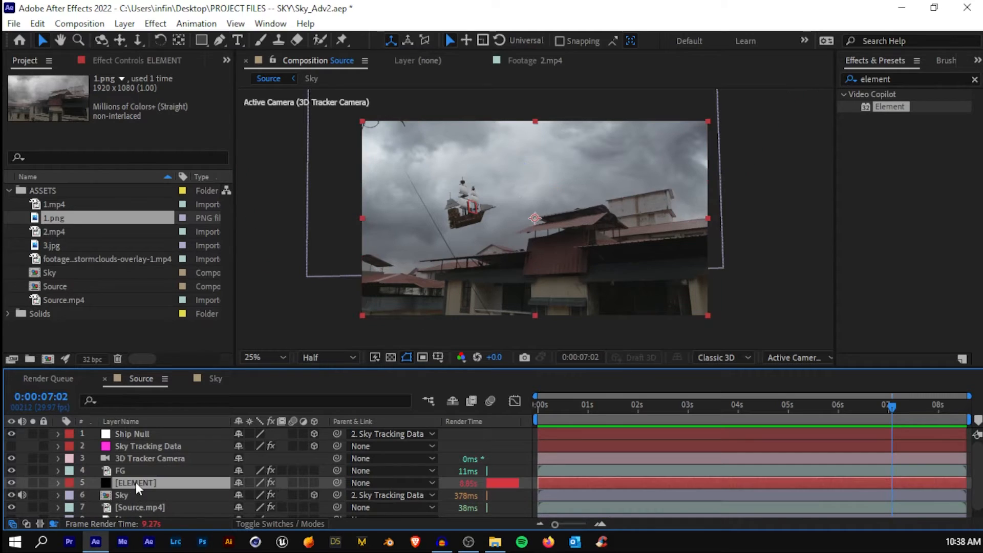
click(134, 62)
scroll(7, 273, down, 1)
click(20, 306)
scroll(23, 270, down, 1)
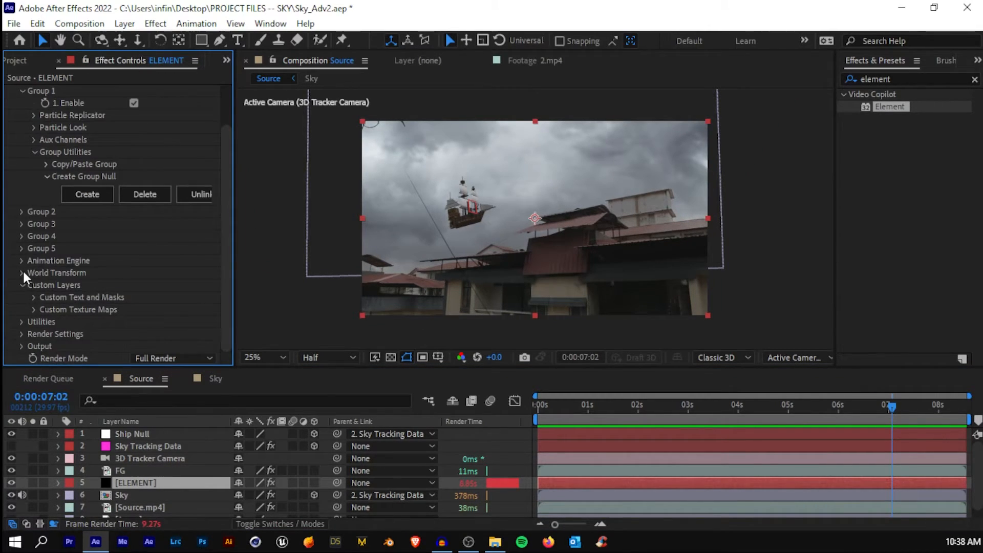
click(34, 309)
click(148, 113)
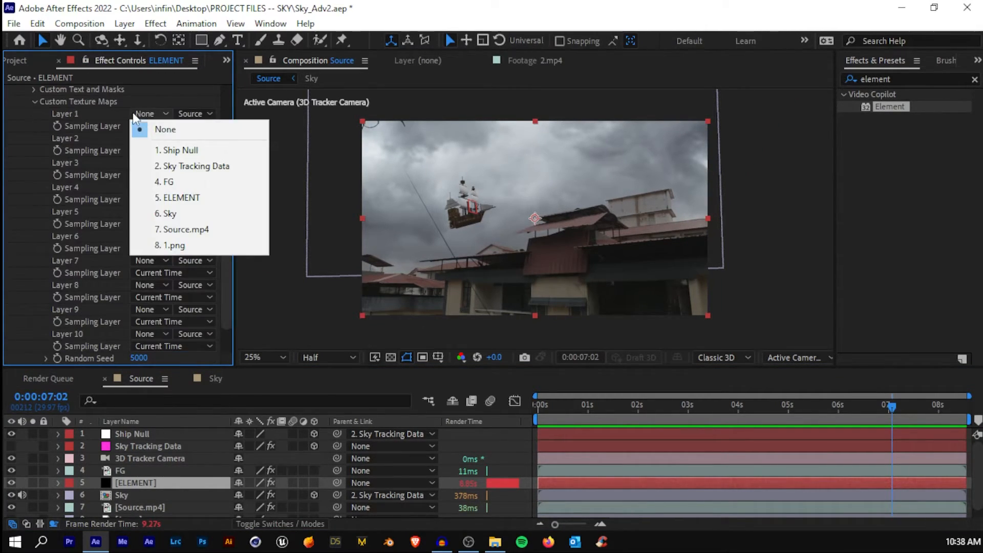
click(167, 245)
In Element's Scene Setup, replace the environment texture with Custom Layer 1 [1.png], accept the scene, and fit the composition view
scroll(74, 210, up, 5)
click(74, 121)
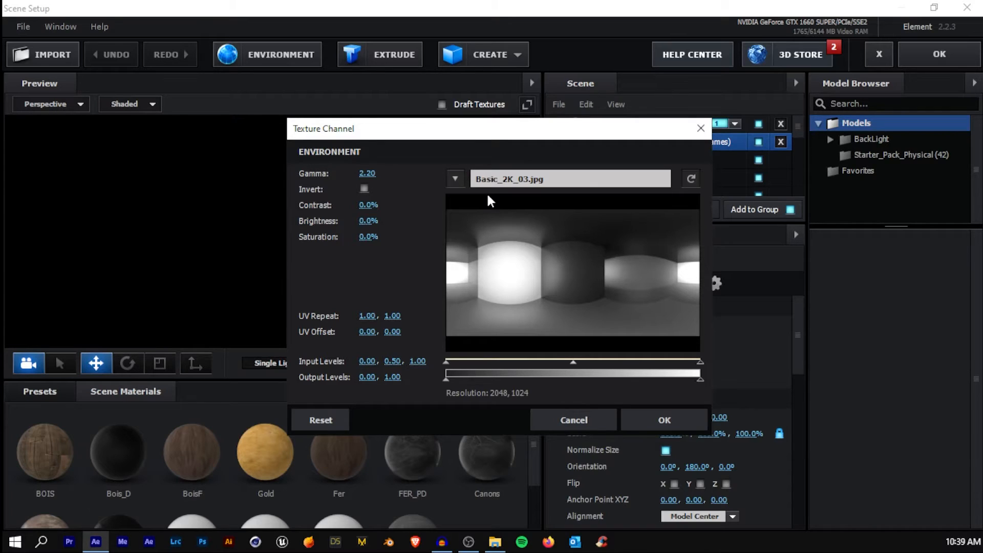
click(455, 179)
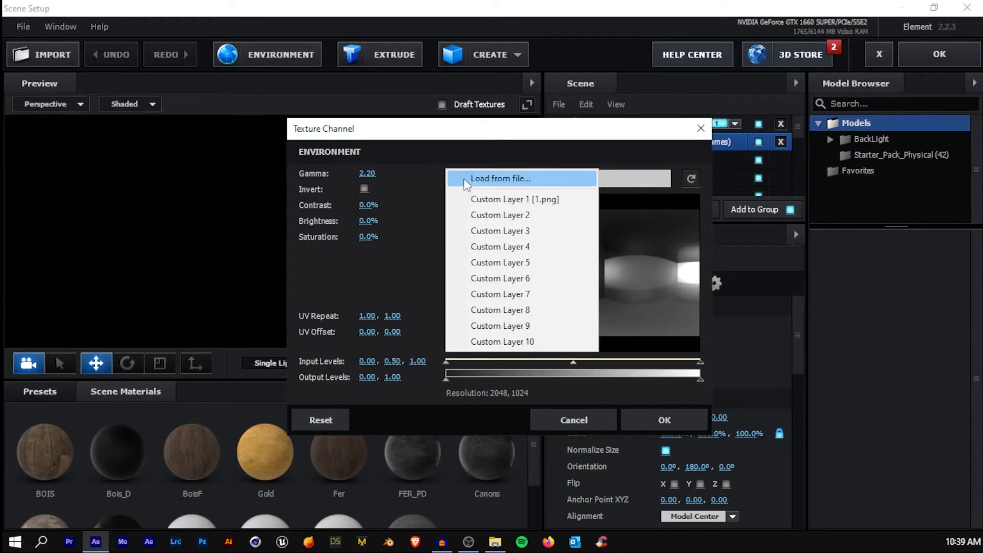
click(484, 196)
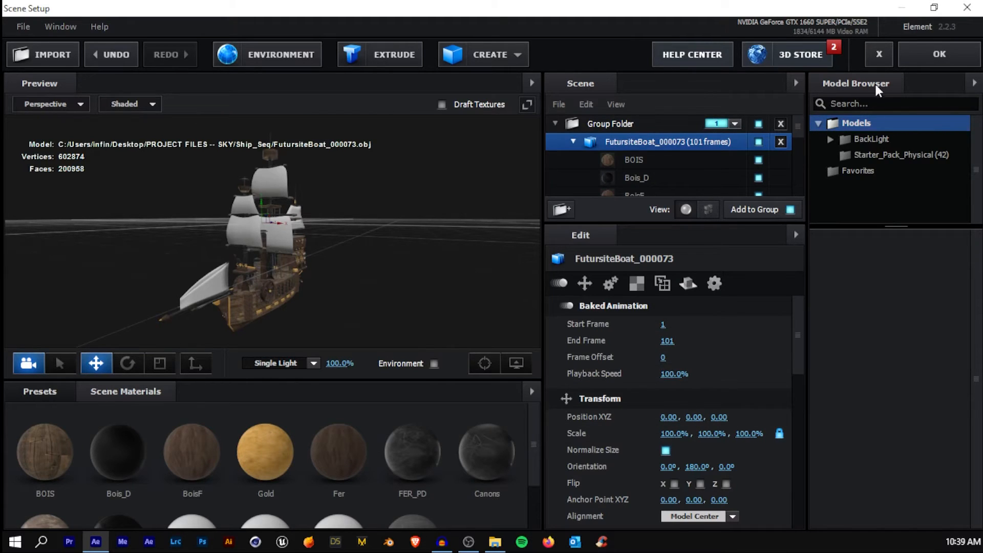
click(915, 54)
scroll(542, 189, up, 1)
click(259, 356)
click(271, 104)
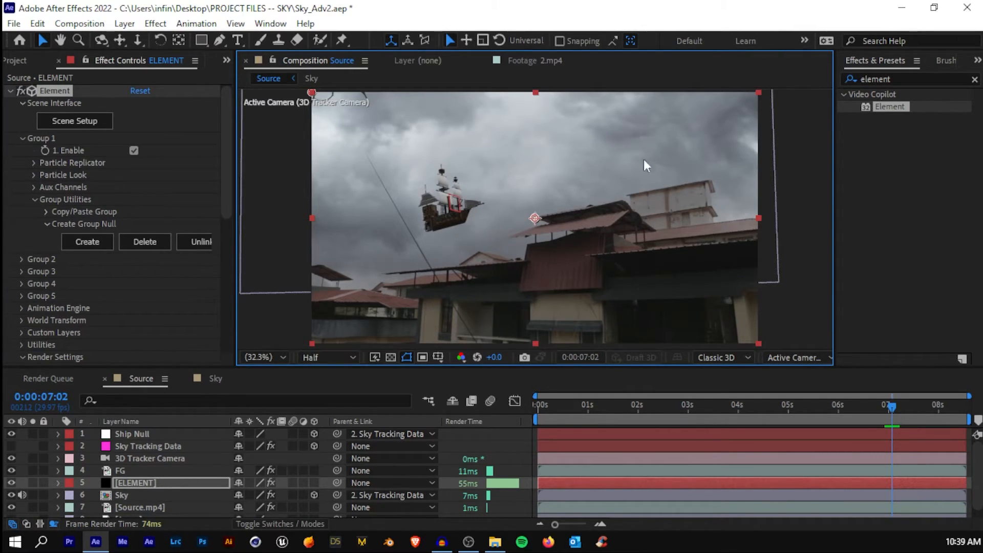
Start a new Parallel light layer above ELEMENT with its intensity set to 100%
click(125, 24)
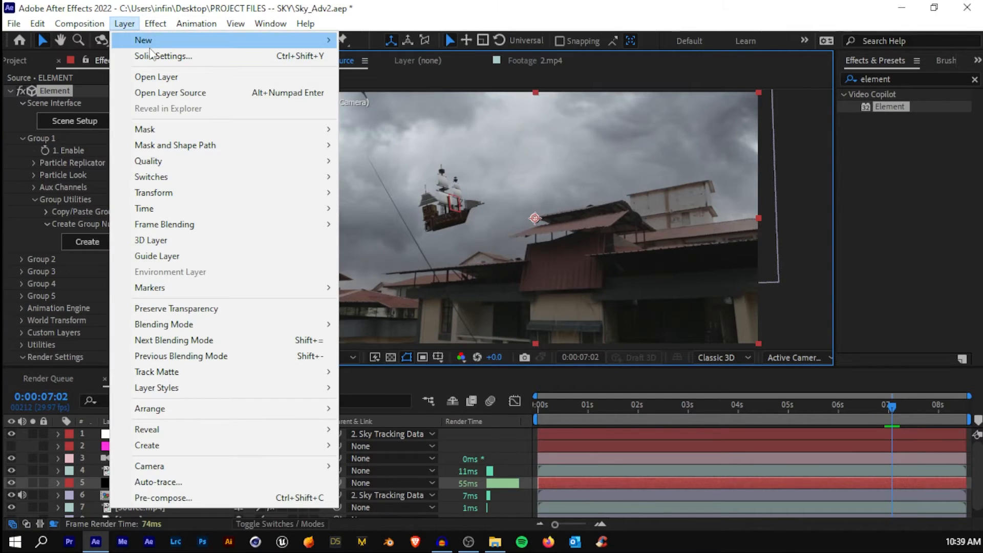
mouse_move(146, 40)
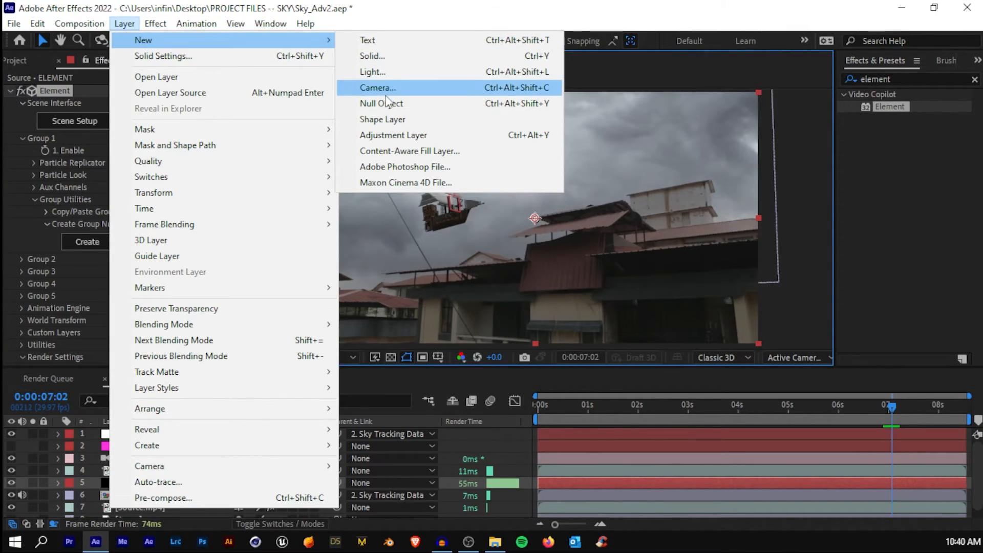
click(371, 72)
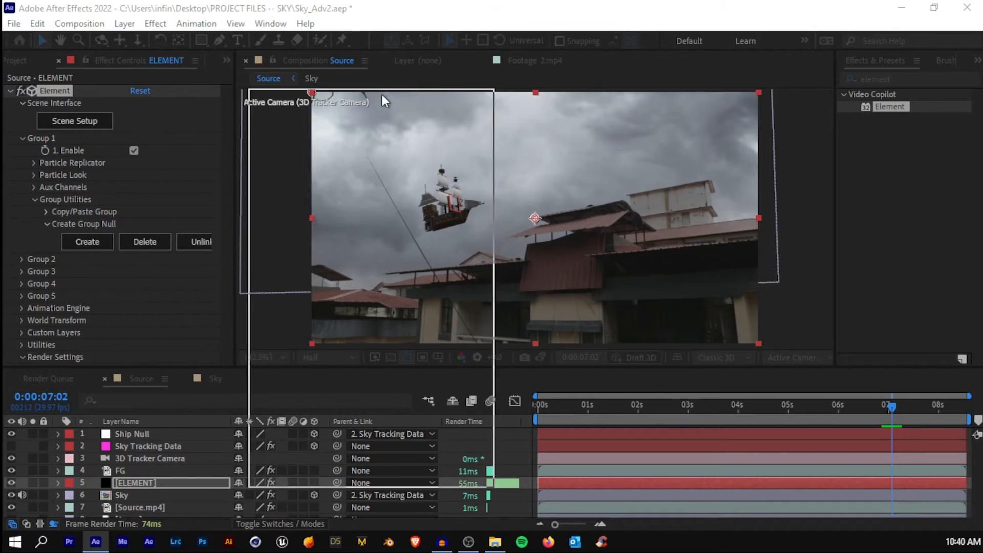
click(383, 197)
text(100)
Set the light's color to the pale blue-gray B0B8BE by sampling the cloudy sky in the composition
click(388, 175)
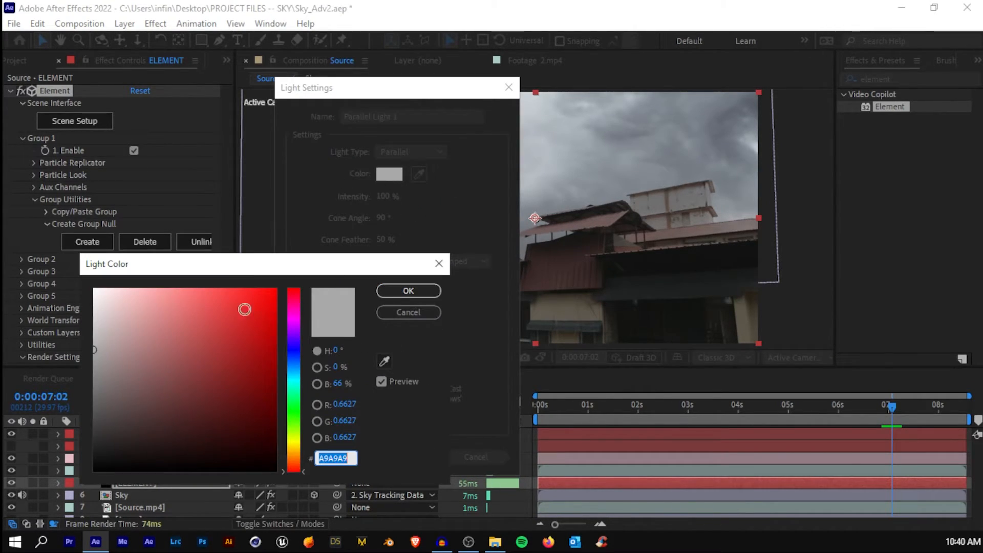
click(384, 361)
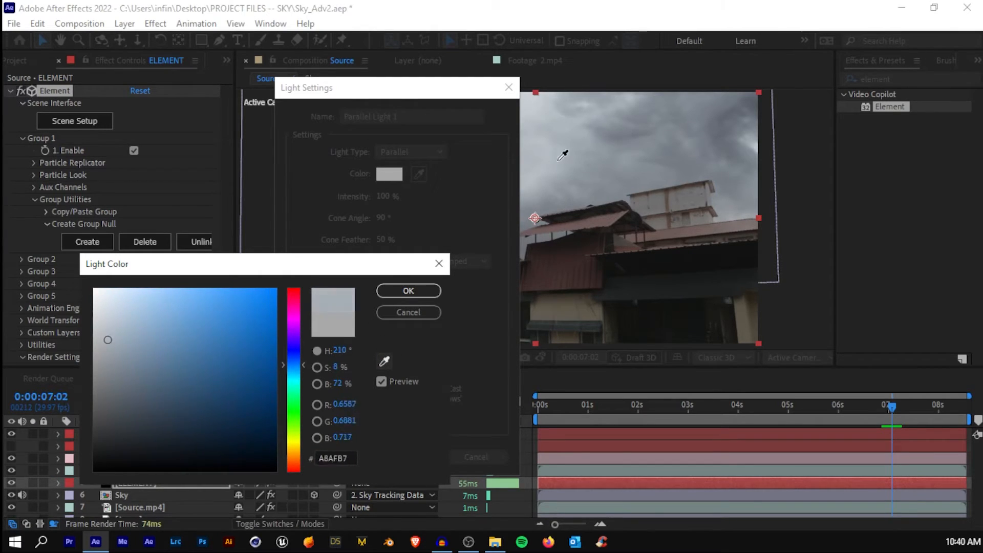
click(533, 128)
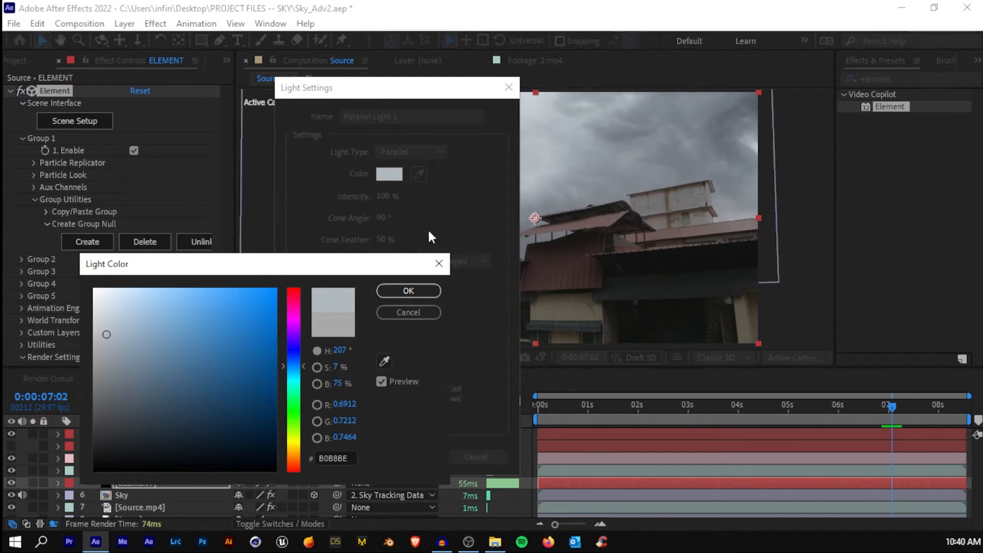
click(423, 290)
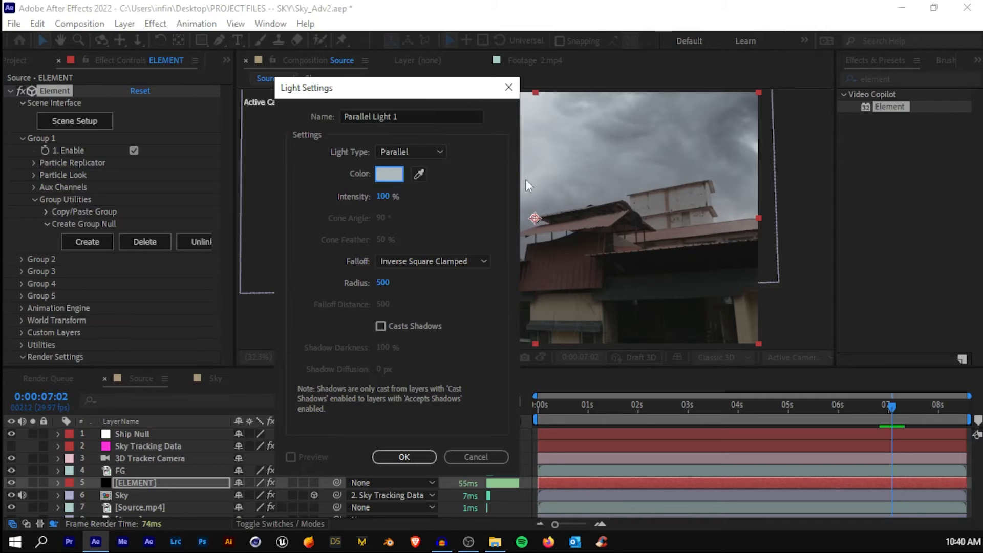
Choose Inverse Square Clamped as the light's falloff and create the light
click(406, 259)
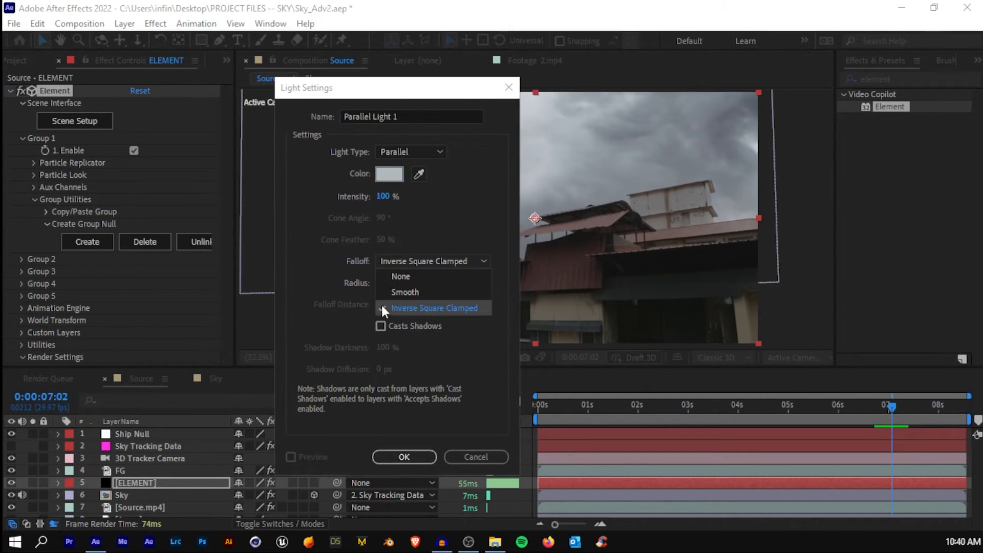
click(426, 308)
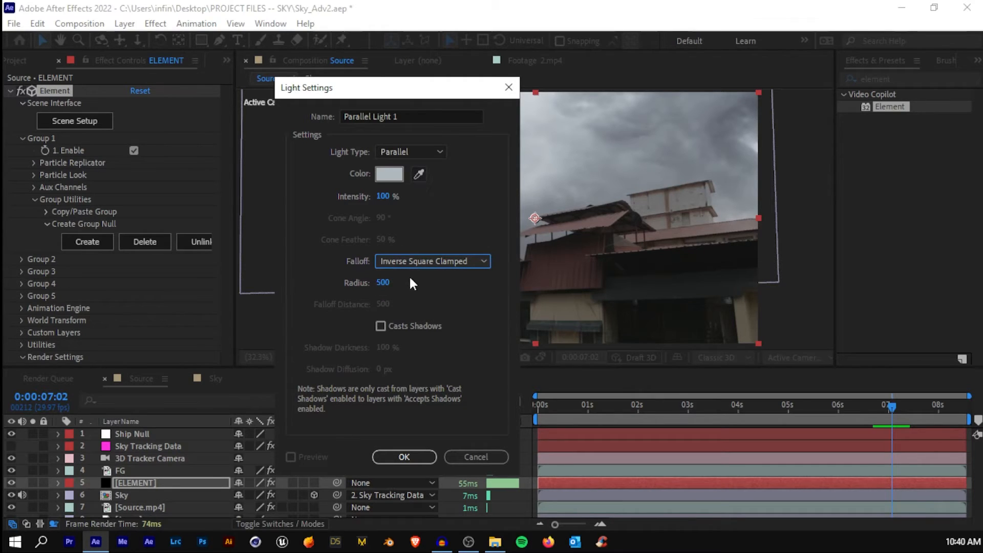
click(427, 456)
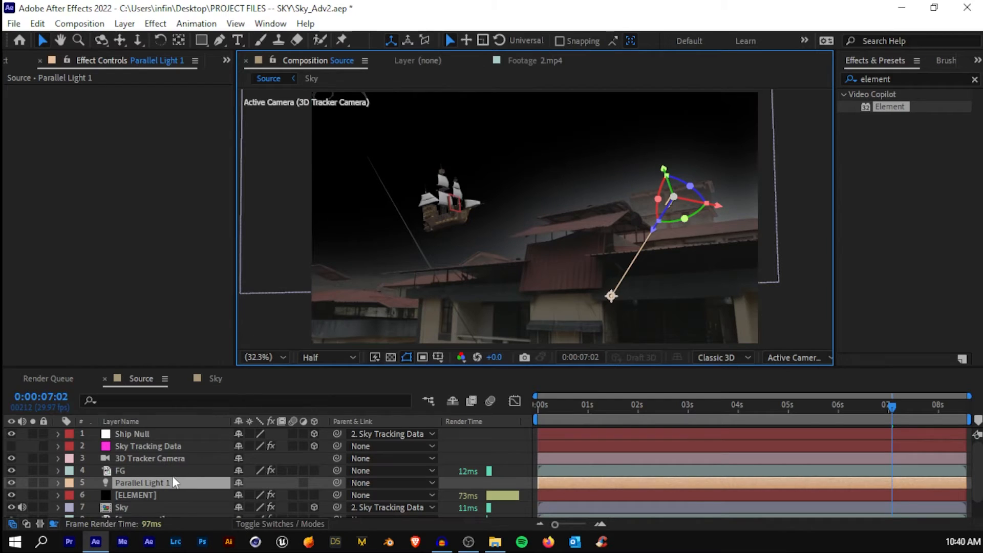
Turn off Accepts Lights in the Sky layer's material options, then collapse its properties and deselect it by selecting FG
scroll(172, 474, down, 2)
click(123, 486)
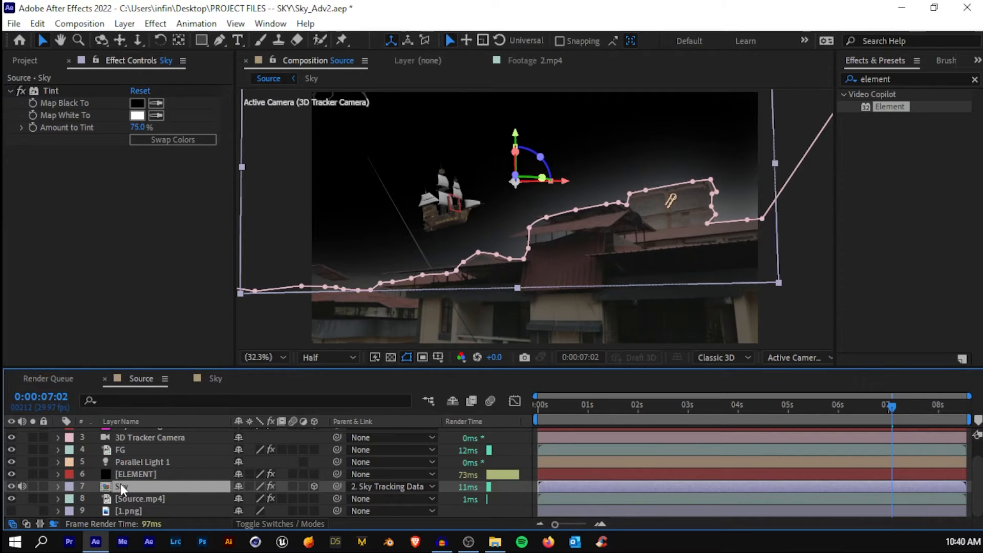
key(a)
key(a)
scroll(140, 451, down, 3)
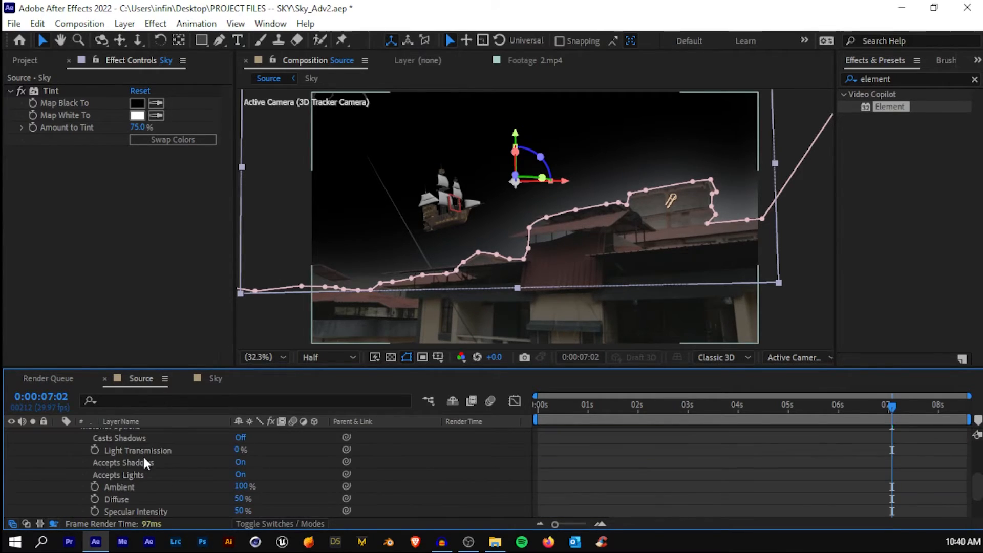
click(238, 474)
key(u)
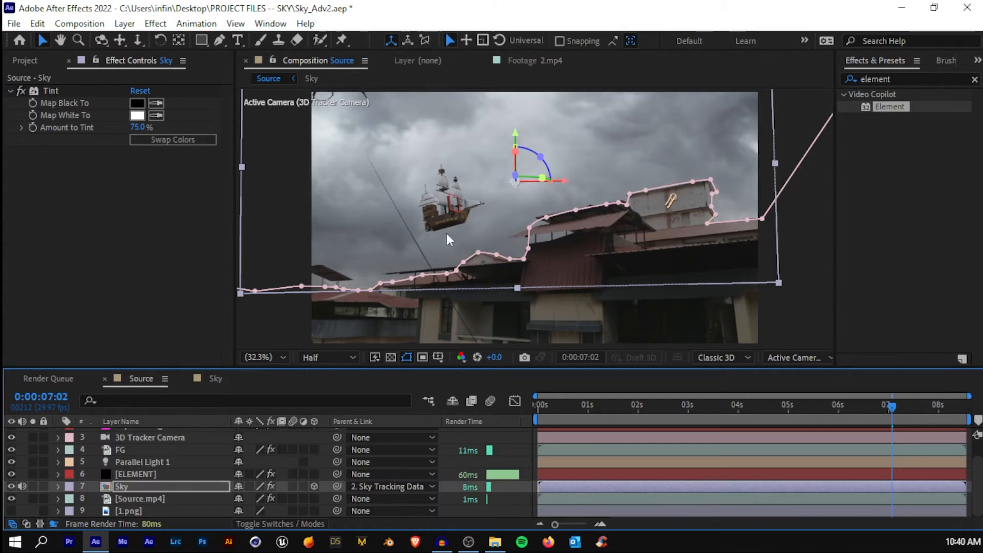
scroll(109, 456, up, 2)
click(116, 472)
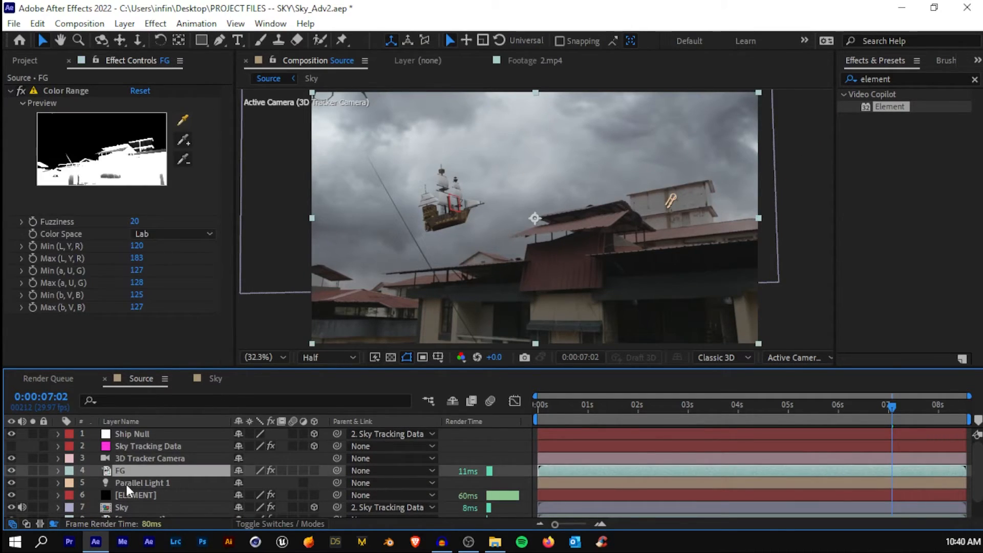
Move Parallel Light 1 up into the sky at the right of the shot and aim its point of interest at the ship's bow
click(126, 483)
click(11, 483)
click(10, 481)
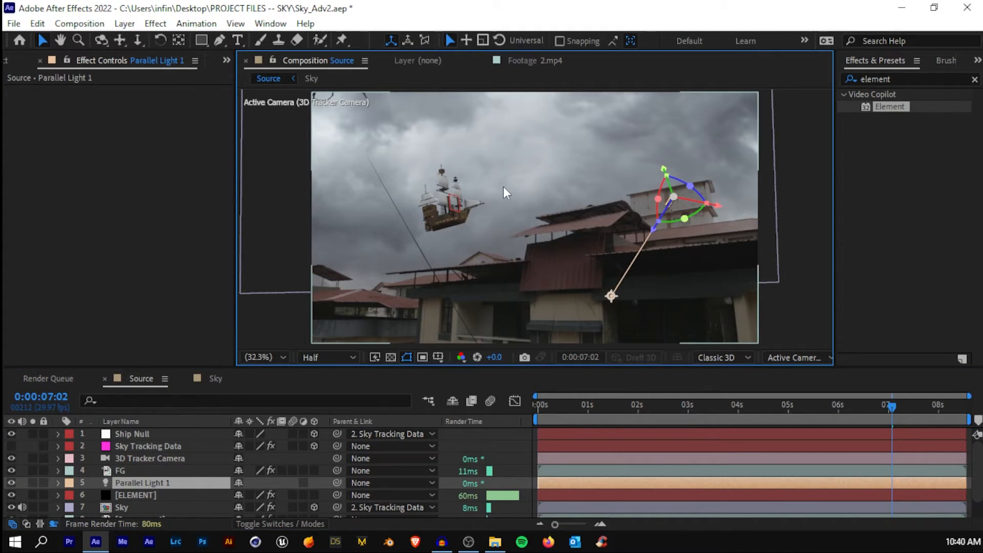
key(grave)
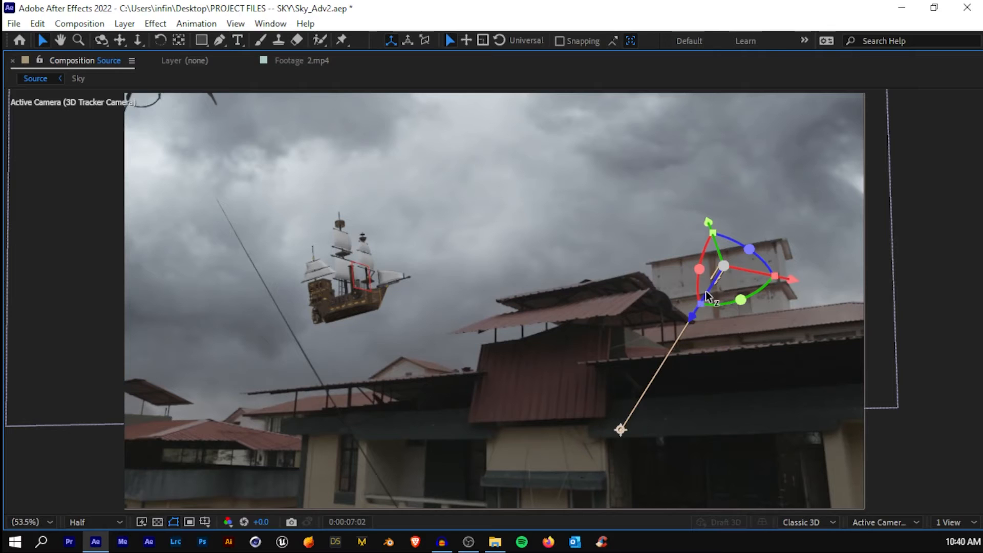
drag(692, 316, 819, 123)
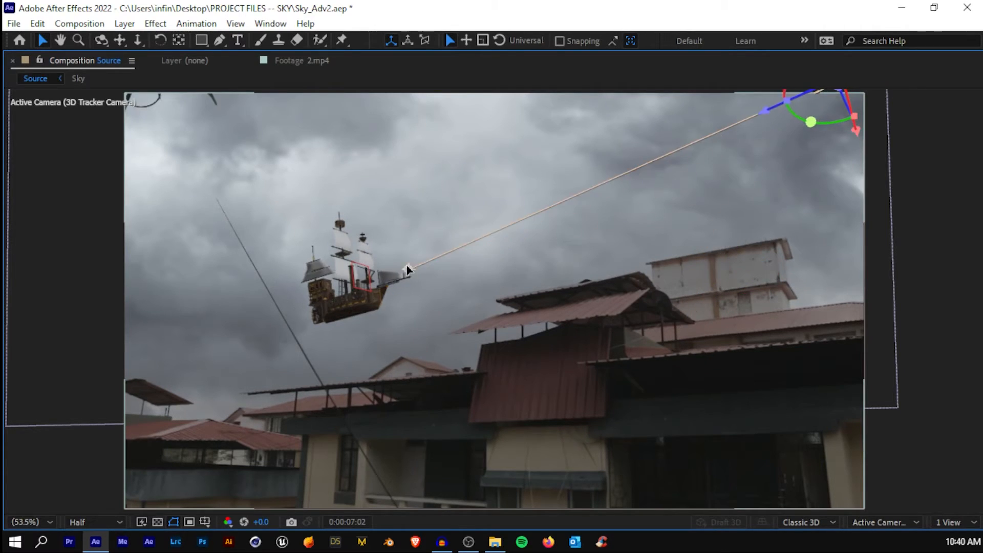
key(grave)
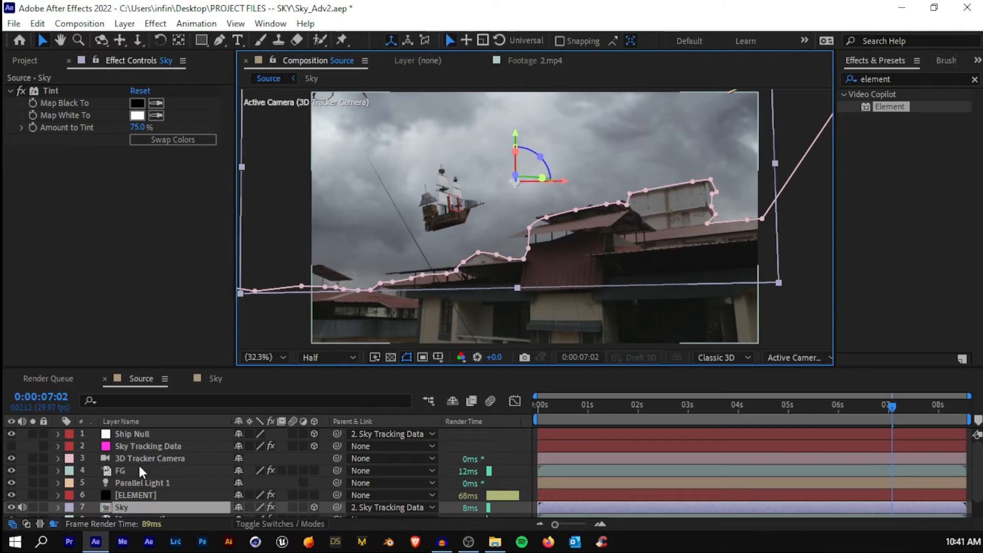
click(132, 468)
click(130, 481)
drag(478, 213, 566, 197)
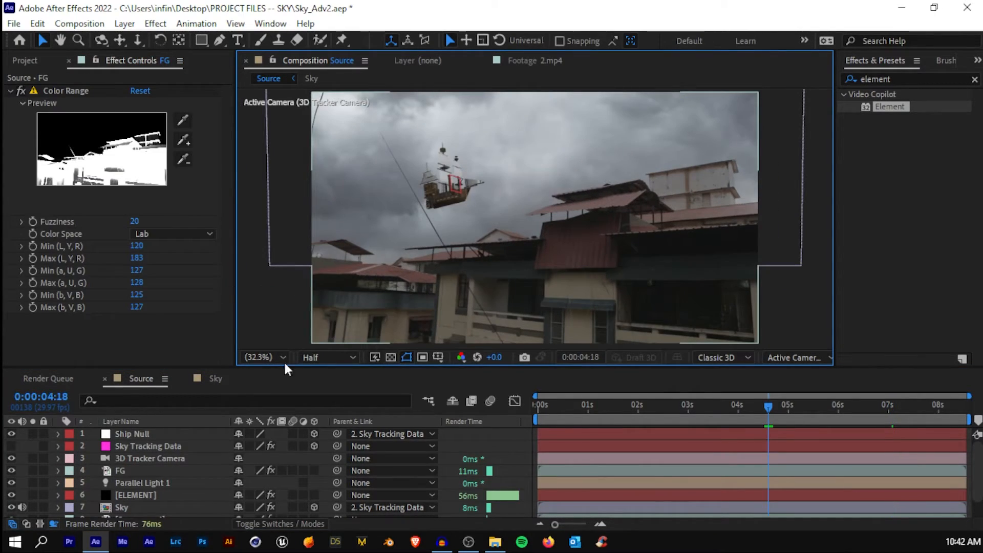
Apply the Tint effect to the ELEMENT layer and collapse the Element effect's settings
scroll(149, 461, down, 2)
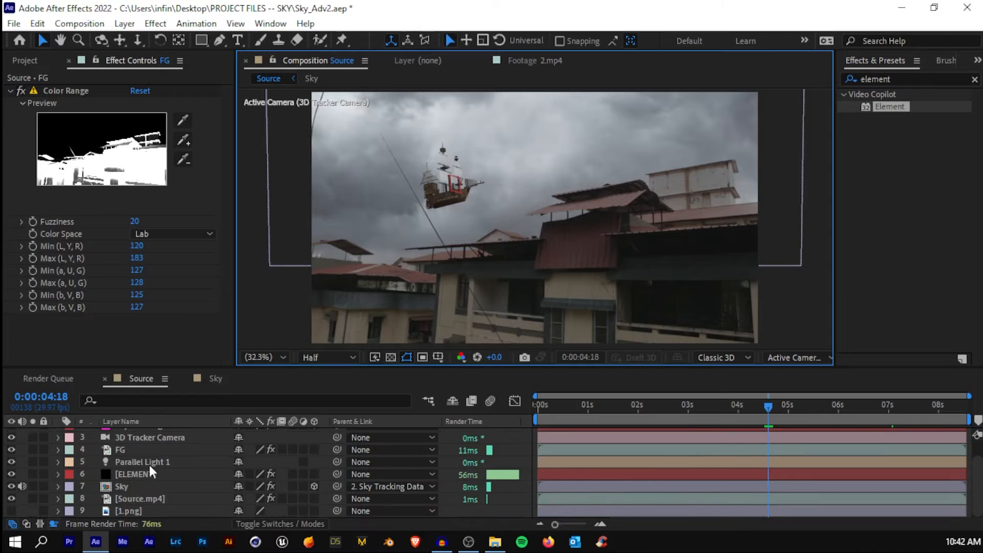
click(135, 473)
drag(915, 80, 724, 81)
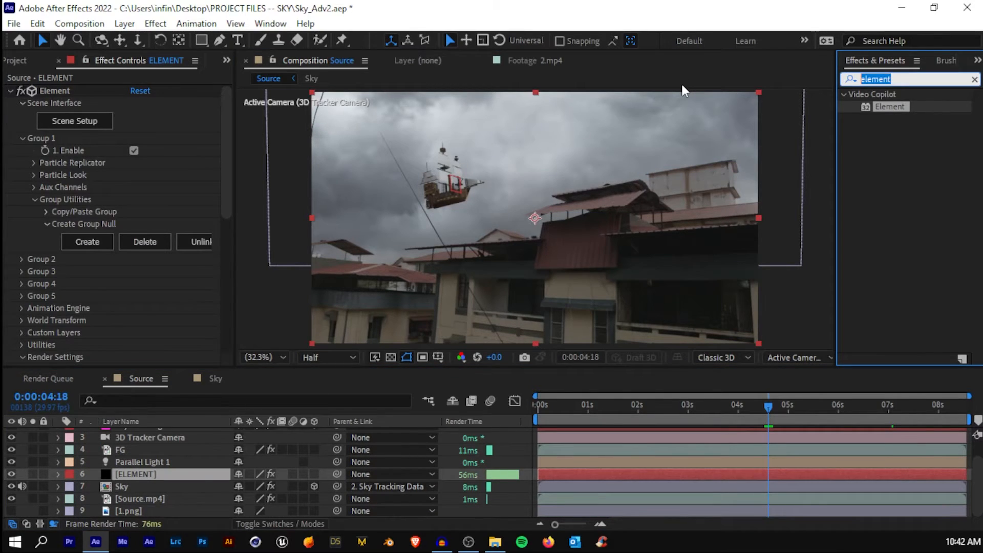
text(tint)
drag(894, 180, 136, 474)
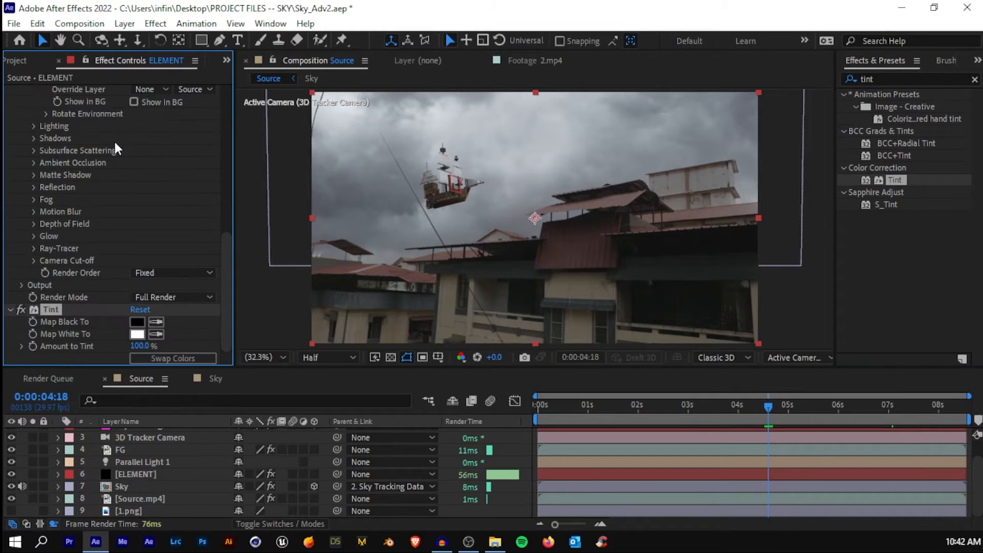
scroll(60, 90, up, 15)
click(11, 91)
Set the ELEMENT layer's Amount to Tint to 48% and check the ship's color against the clouds up close
scroll(419, 165, up, 3)
drag(402, 167, 639, 248)
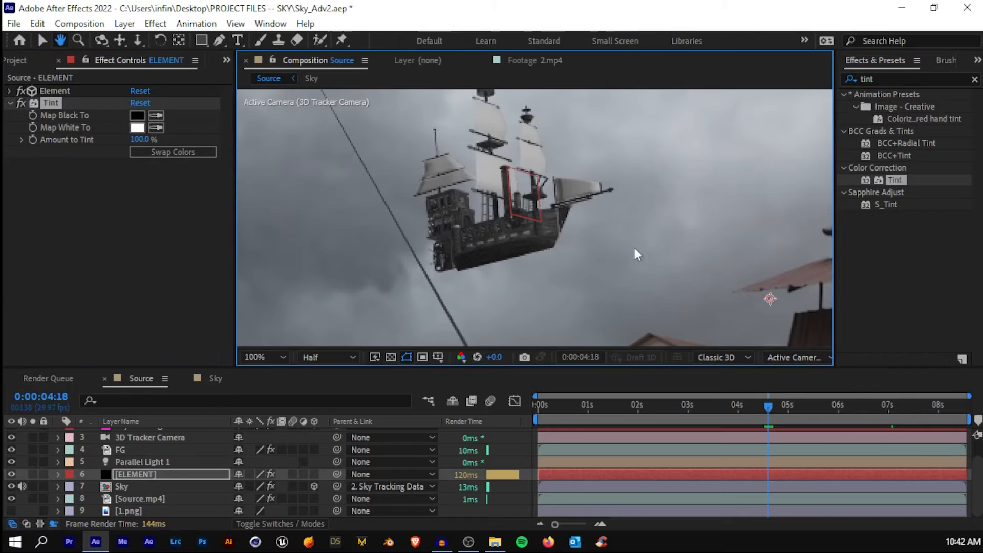
drag(139, 139, 104, 140)
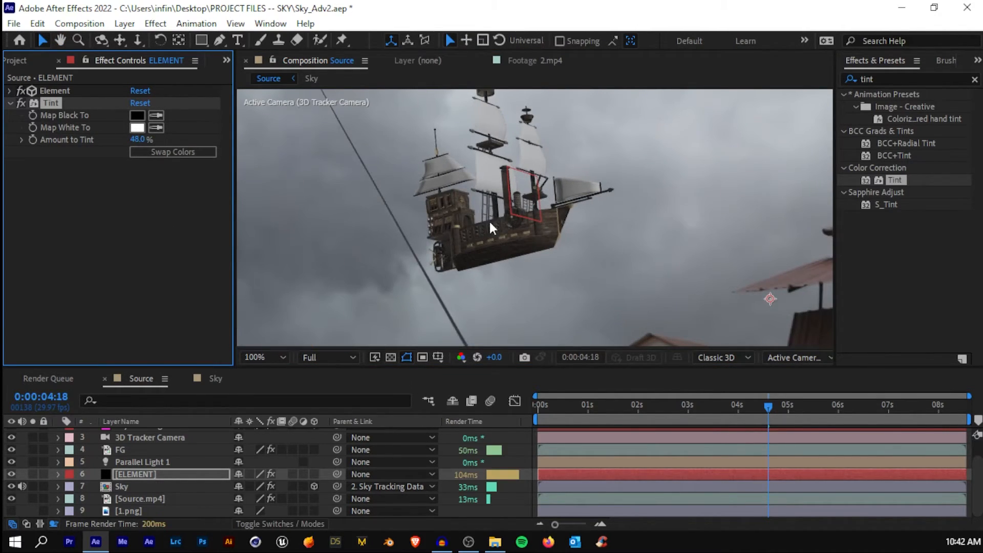
key(grave)
scroll(443, 259, up, 4)
scroll(493, 218, down, 2)
scroll(492, 218, up, 2)
scroll(435, 288, down, 3)
key(grave)
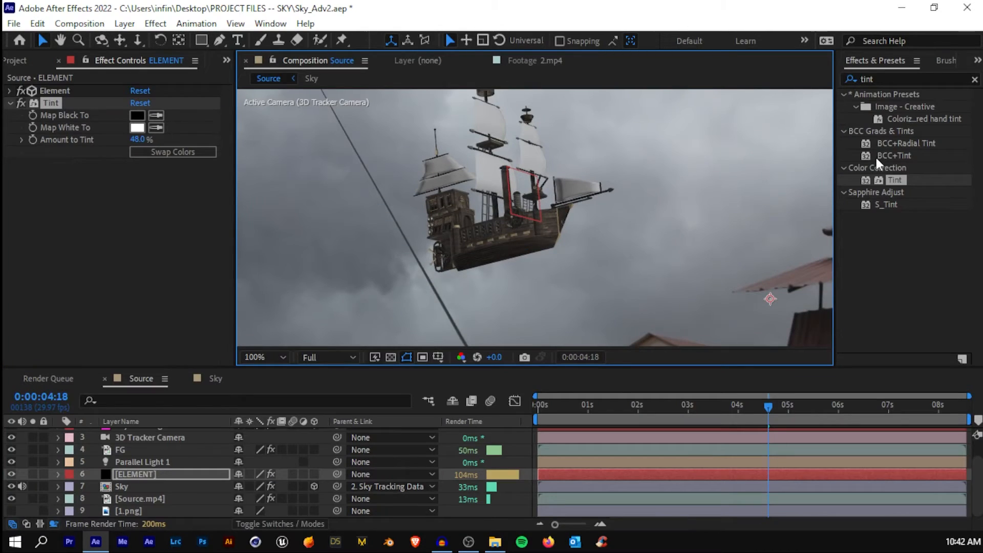
Apply Fast Box Blur to the ELEMENT layer with a Blur Radius of 0.1
click(881, 79)
text(fast)
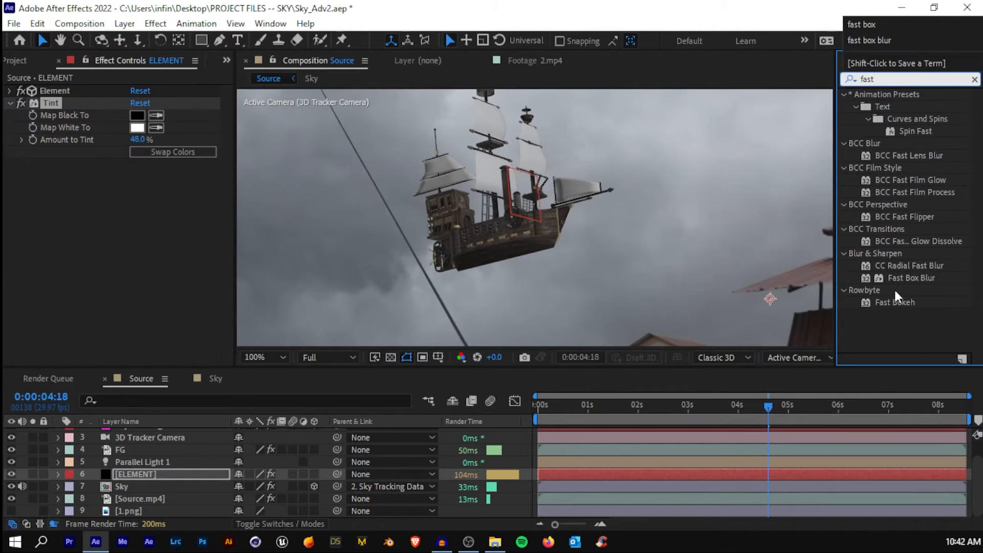
drag(894, 278, 585, 475)
drag(136, 175, 152, 183)
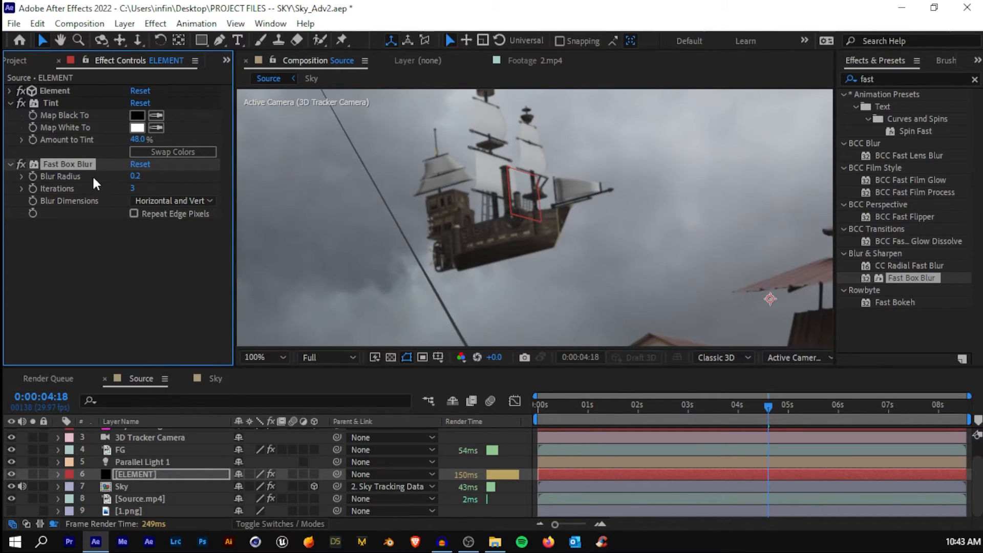
click(133, 177)
text(.1)
key(Return)
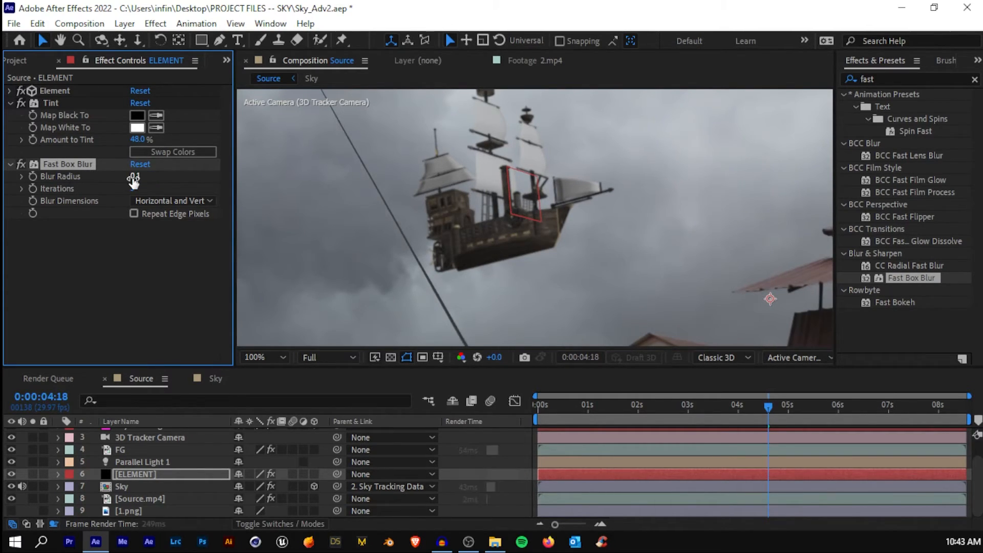
Examine the ship's softened edges up close and compare its sharpness with the surrounding footage
scroll(485, 199, up, 1)
drag(547, 240, 450, 305)
key(v)
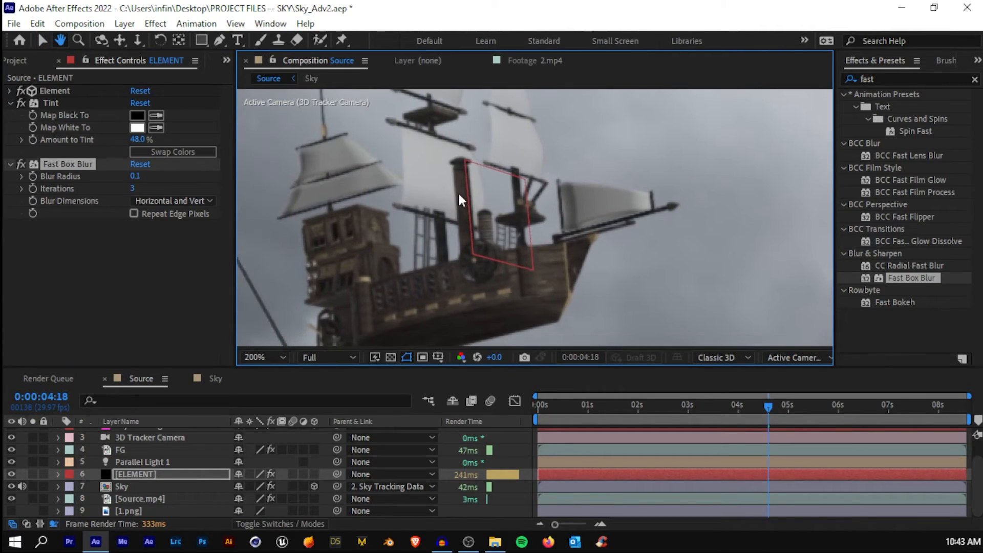
scroll(458, 193, down, 4)
scroll(498, 204, up, 2)
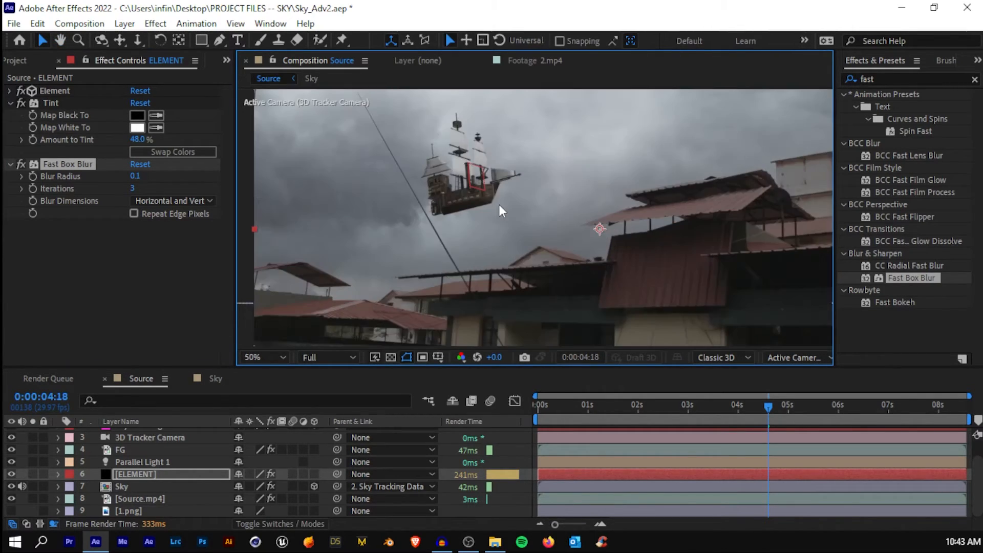
key(h)
drag(373, 160, 428, 187)
key(v)
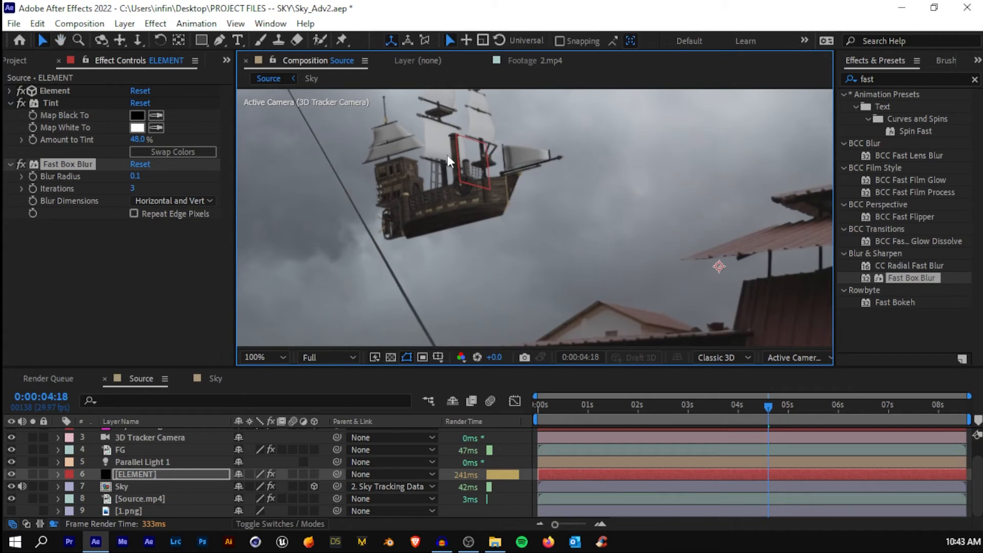
Enable Fog in the Render Settings of the ELEMENT layer's Element effect
click(134, 473)
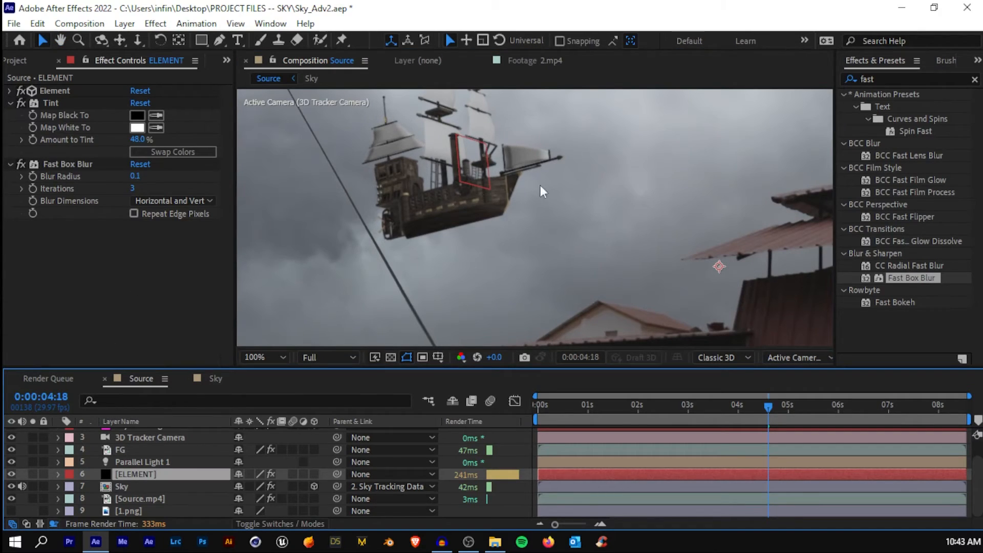
click(10, 91)
scroll(32, 193, down, 4)
scroll(30, 195, down, 4)
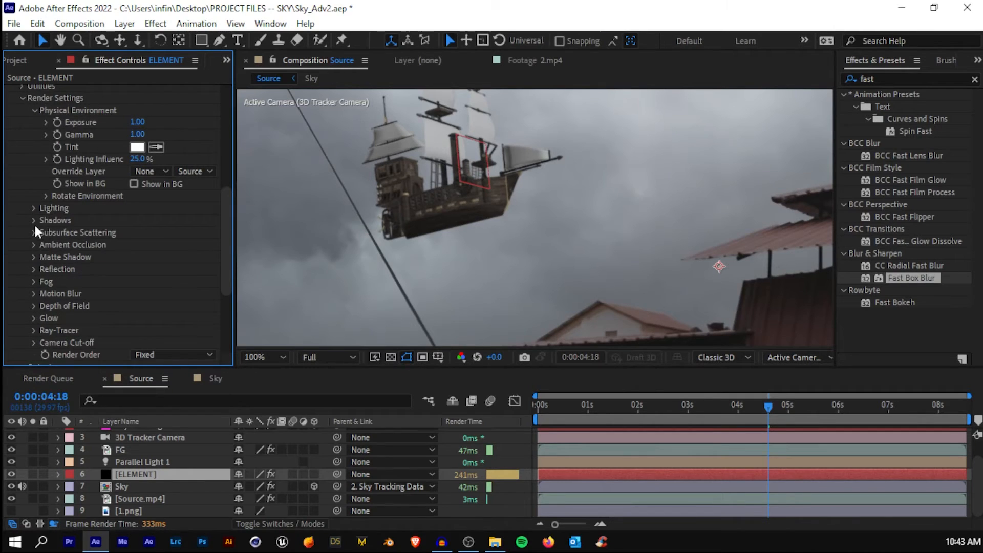
click(34, 247)
scroll(77, 215, down, 1)
click(133, 228)
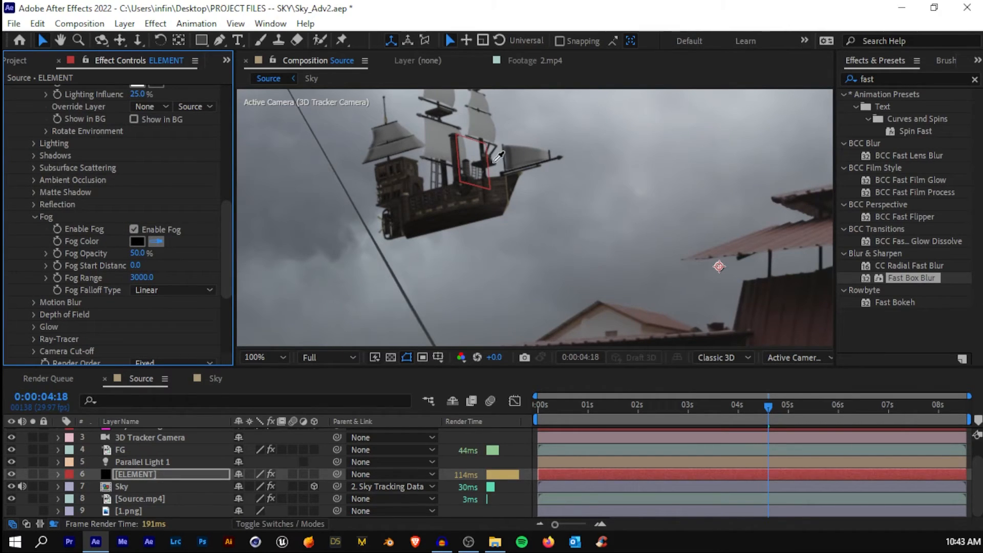
Sample the Fog Color from the clouds, set Fog Start Distance to 4570, and adjust Fog Range and Fog Opacity
click(599, 161)
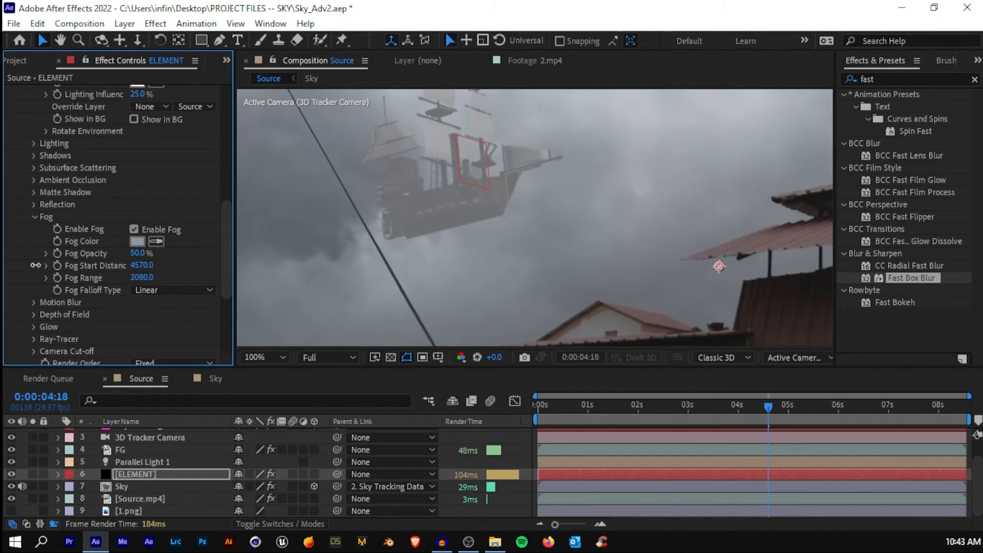
drag(0, 266, 0, 261)
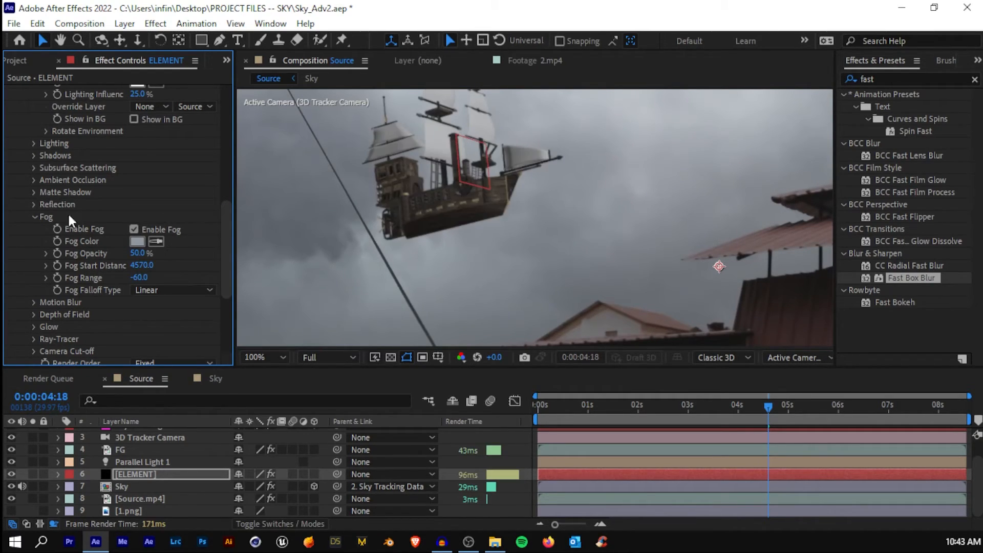
drag(137, 254, 60, 254)
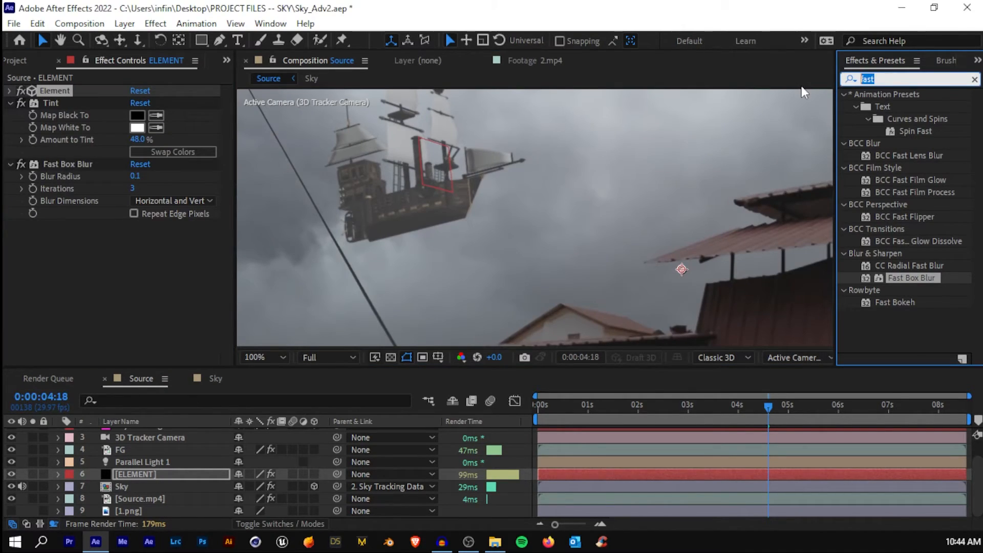
Apply the Tritone effect to the ELEMENT layer and fit the whole composition in view
text(tritone)
drag(896, 154, 125, 251)
scroll(443, 170, down, 4)
click(282, 360)
click(279, 118)
Sample the Tritone highlights from the bright clouds, the midtones from the darker clouds, and the shadows from the building's dark opening
click(156, 237)
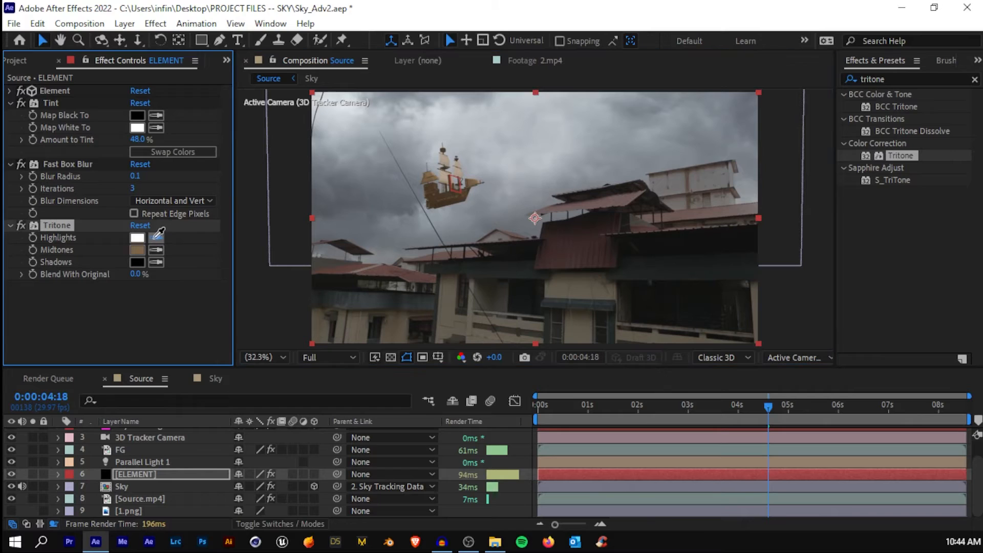
click(157, 250)
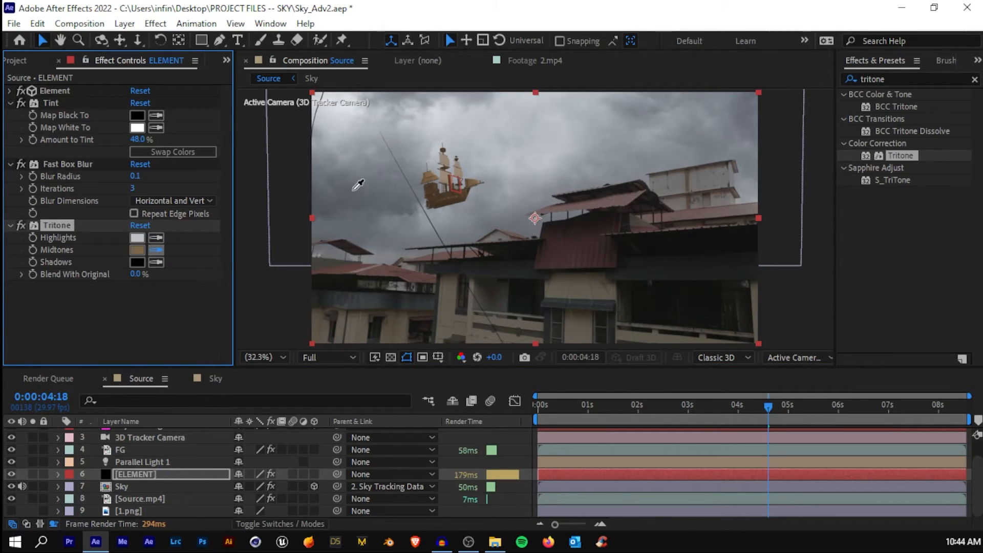
click(327, 220)
click(156, 262)
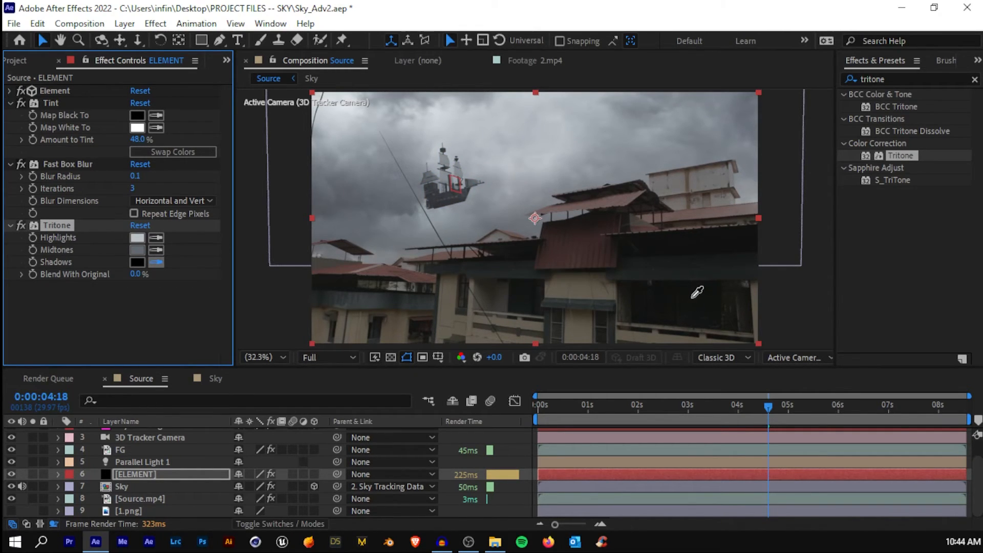
click(692, 297)
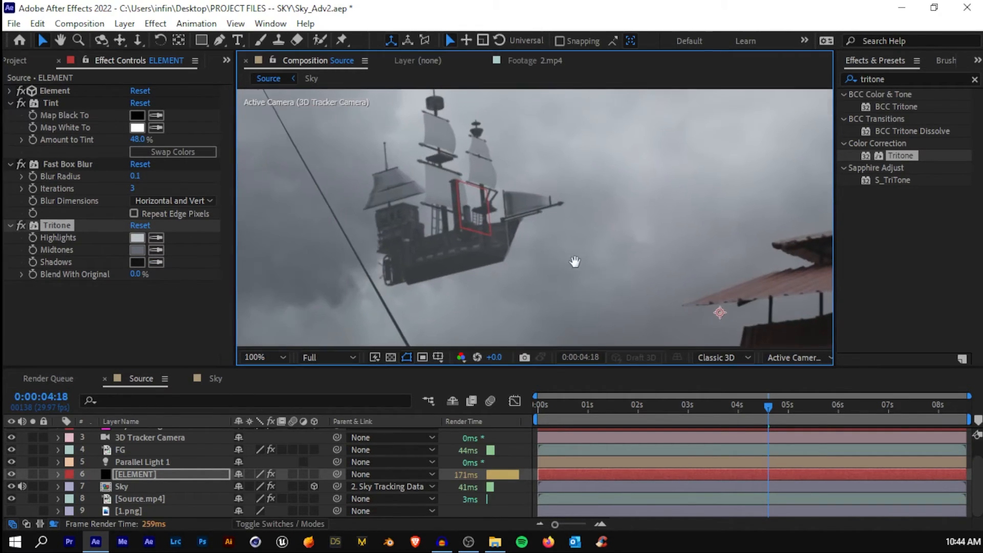
Set the Tritone effect's Blend With Original to 79%
drag(574, 263, 579, 263)
scroll(482, 213, down, 3)
scroll(546, 216, up, 4)
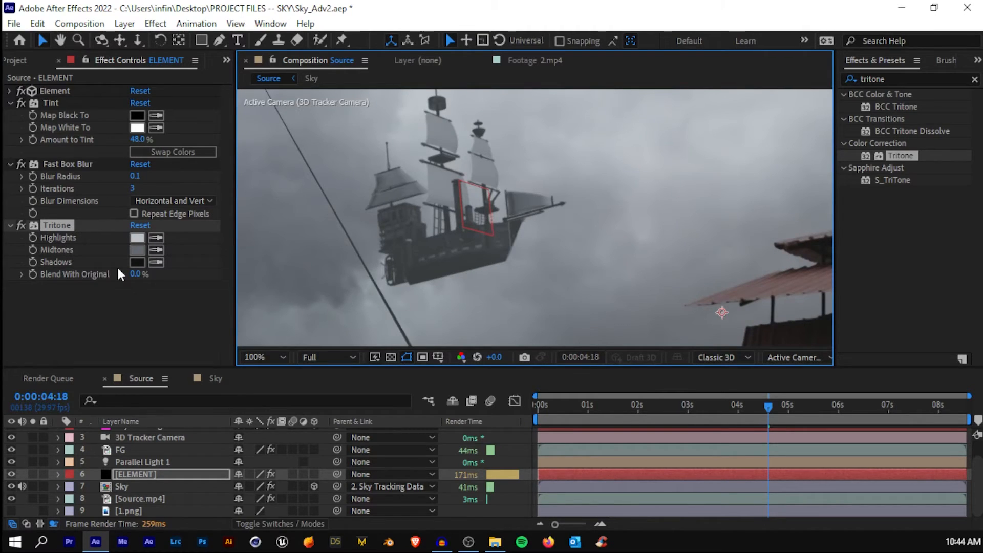
drag(136, 274, 206, 274)
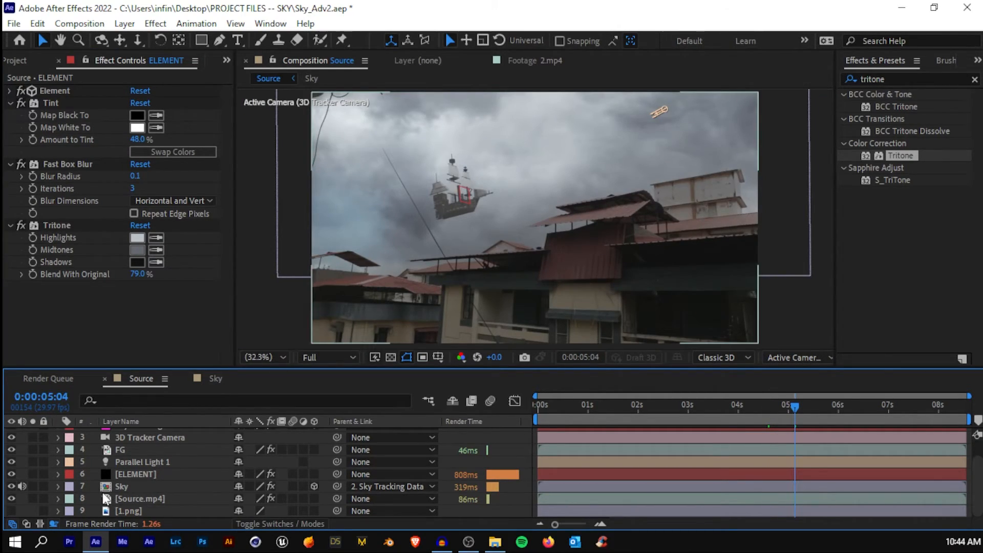
Apply the Tint effect to the FG layer with Amount to Tint at 48%
click(149, 449)
click(892, 78)
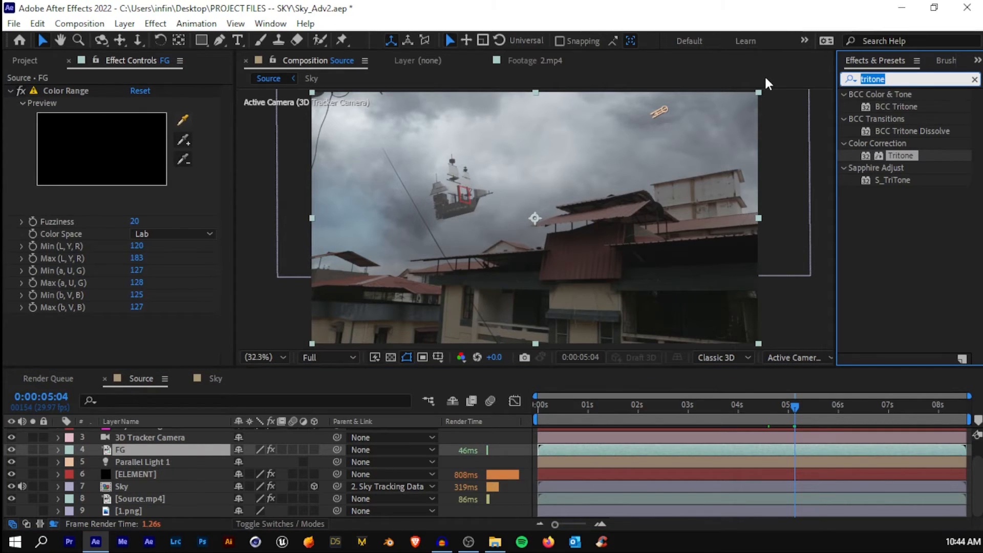
text(tint)
drag(910, 184, 104, 342)
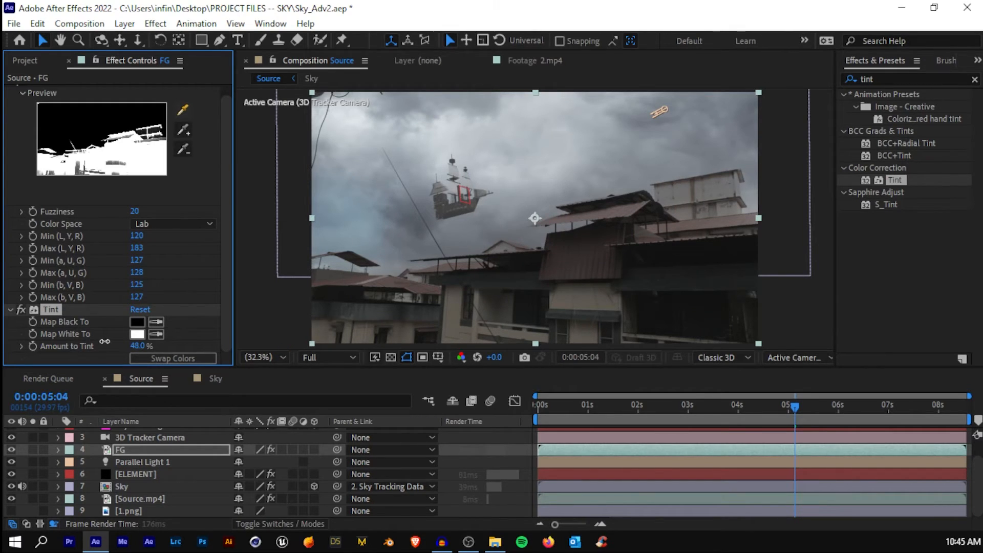
Add a new adjustment layer above Ship Null, at the top of the layer stack
scroll(126, 447, up, 2)
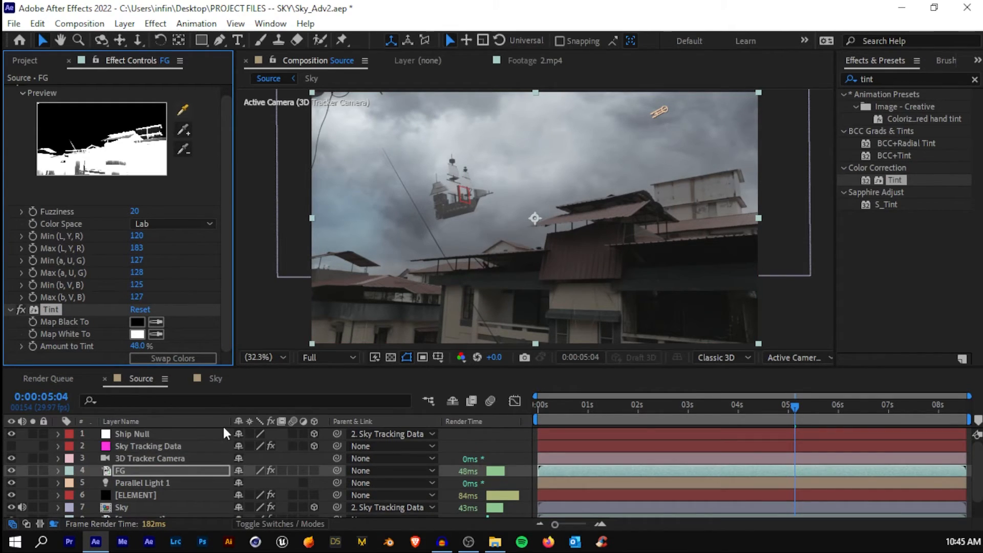
click(140, 433)
click(124, 24)
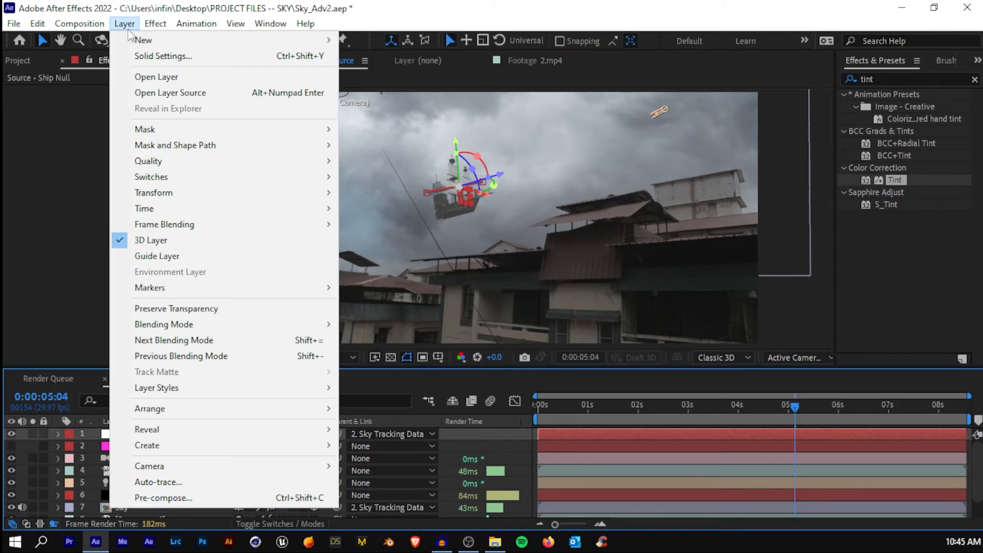
mouse_move(148, 42)
click(389, 134)
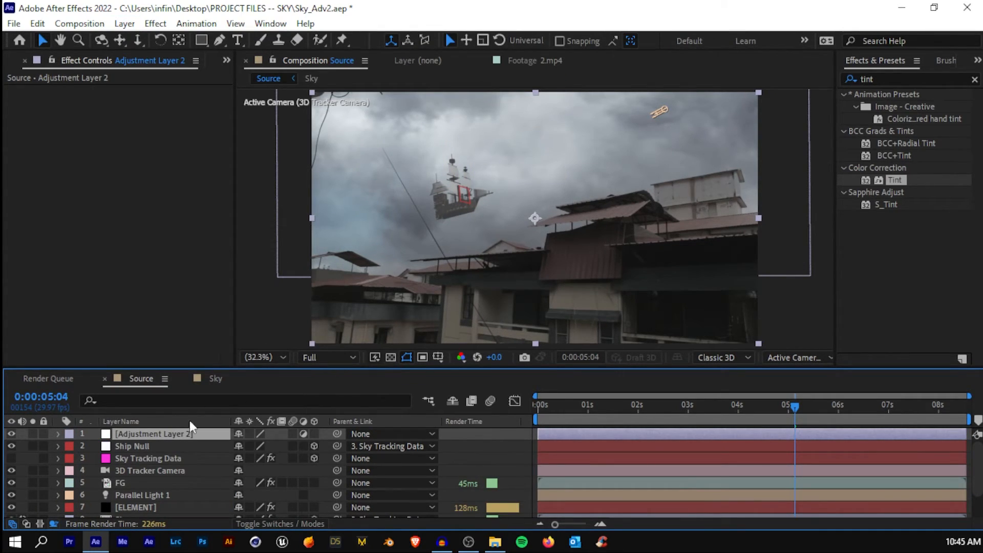
Apply the Curves effect to Adjustment Layer 2 and shape its RGB curve into a gentle S for more contrast
click(893, 78)
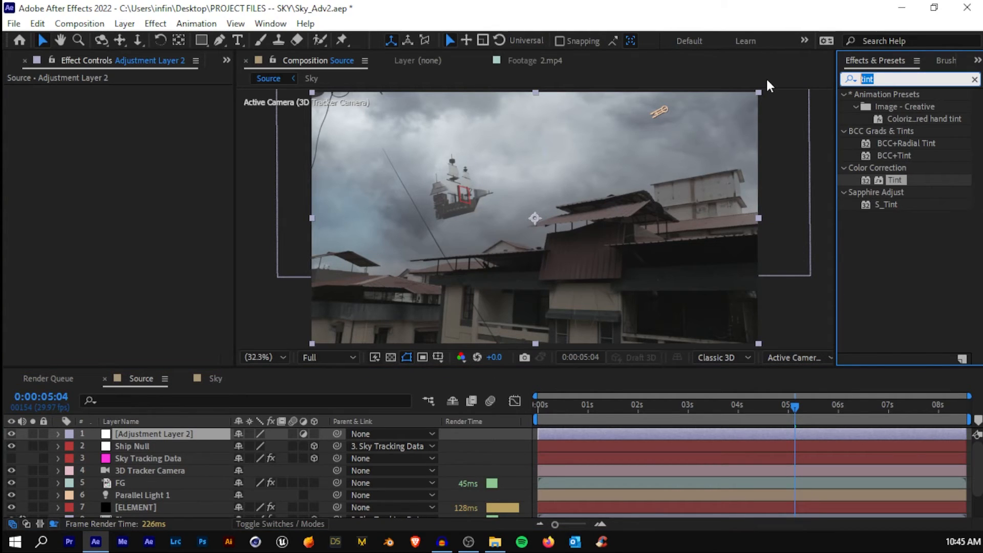
text(curves)
drag(890, 148, 121, 437)
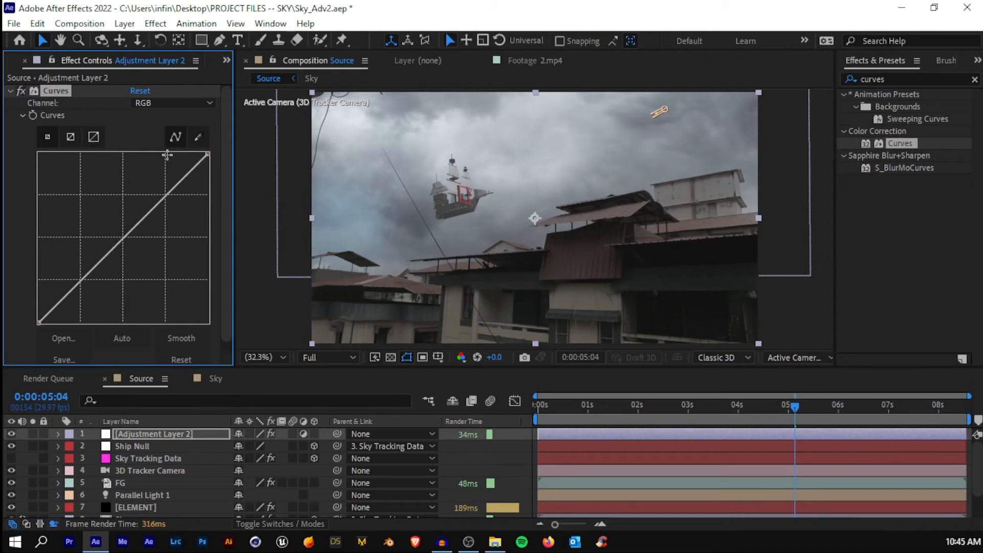
drag(164, 197, 160, 193)
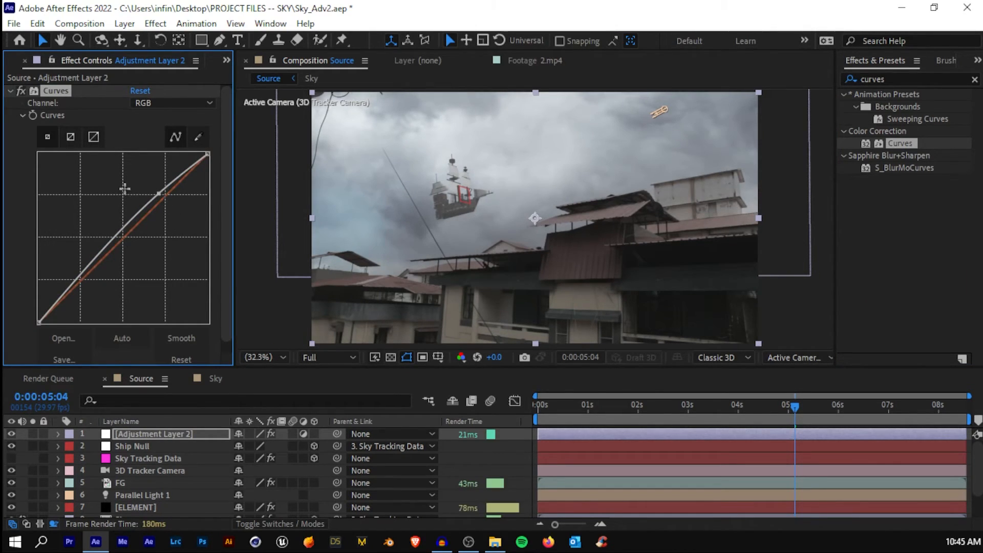
scroll(72, 254, down, 1)
mouse_move(75, 270)
mouse_down()
mouse_move(88, 281)
mouse_move(79, 279)
mouse_up()
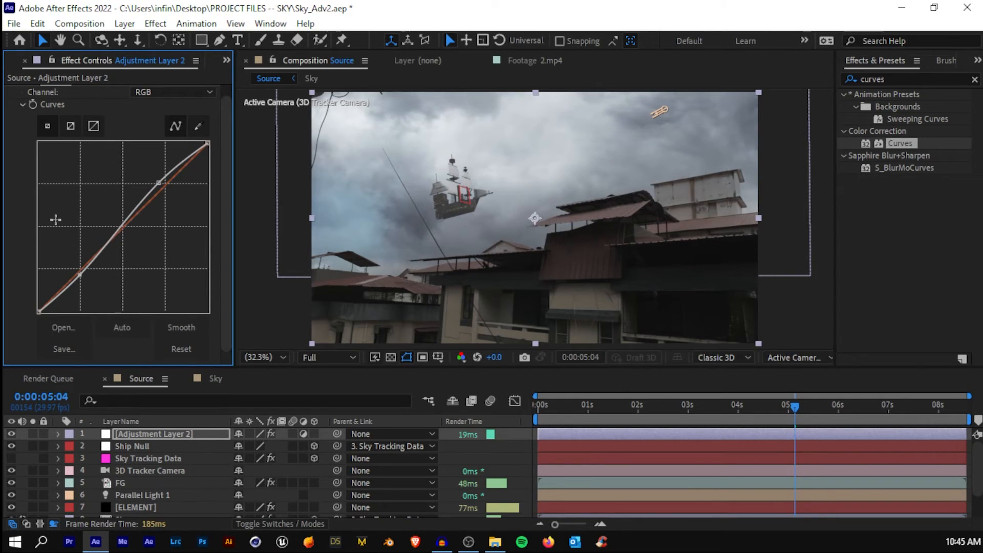
Lower the midpoint of the Red curve slightly, and do the same on the Blue curve
click(154, 102)
click(155, 134)
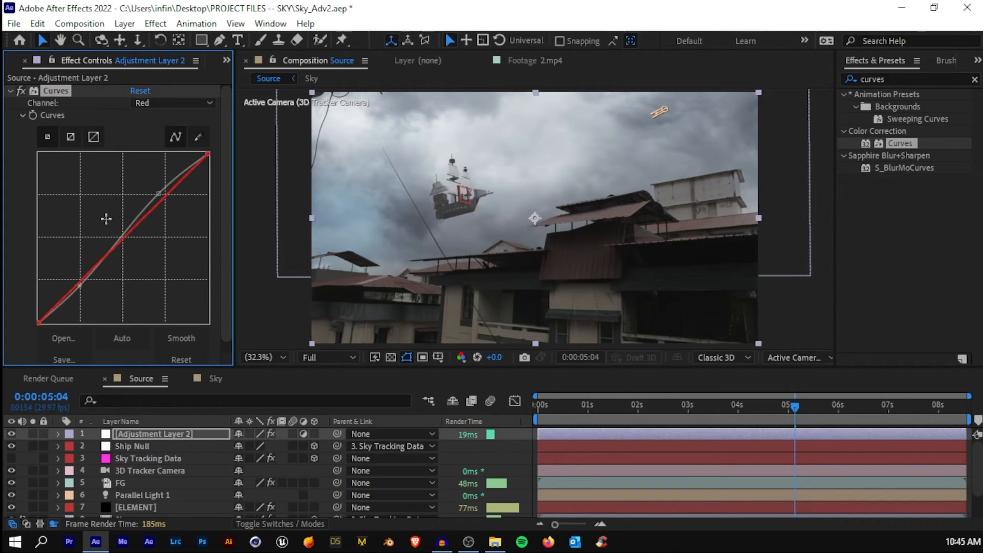
scroll(115, 231, down, 1)
drag(120, 227, 125, 233)
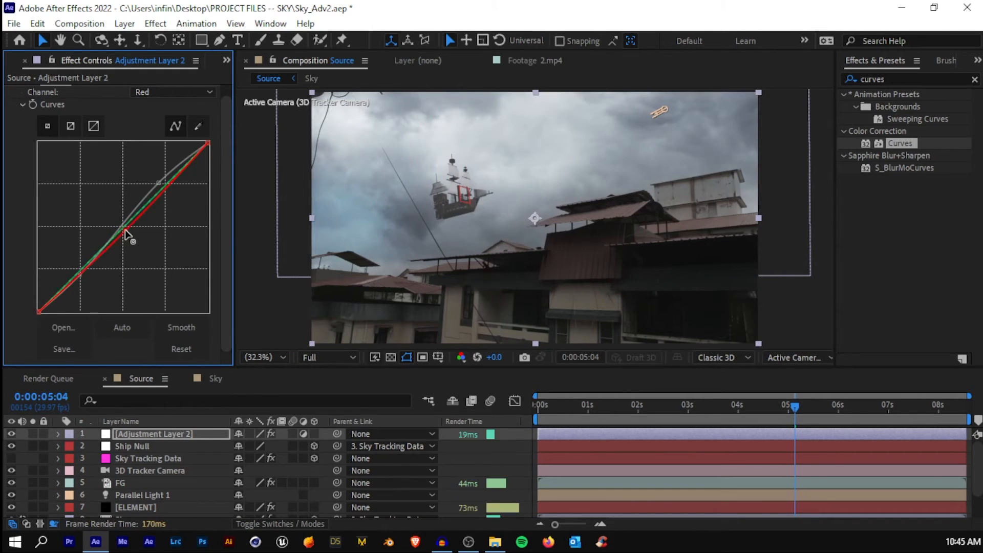
click(153, 92)
click(153, 153)
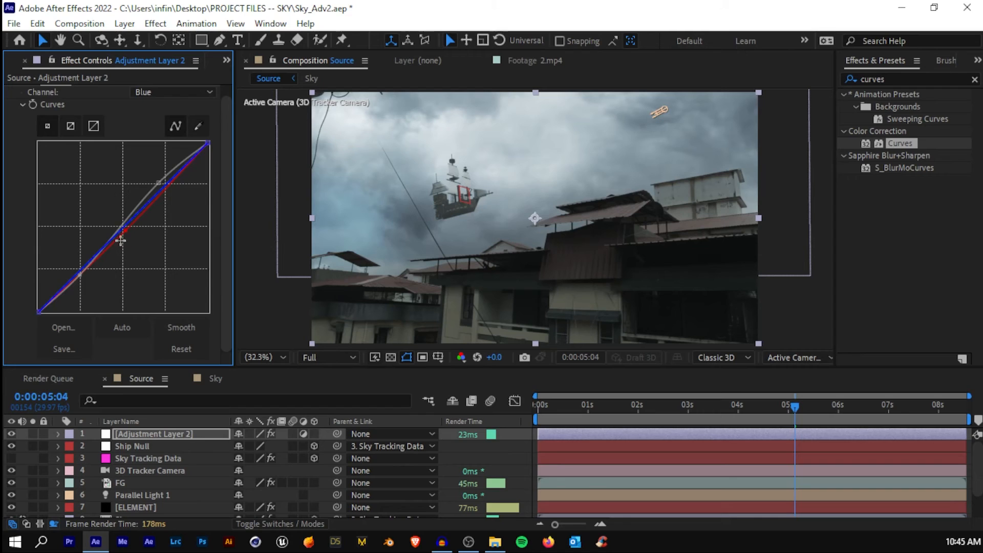
drag(118, 232, 120, 233)
Raise the Sky layer's Amount to Tint to 100%
scroll(133, 484, down, 2)
click(133, 484)
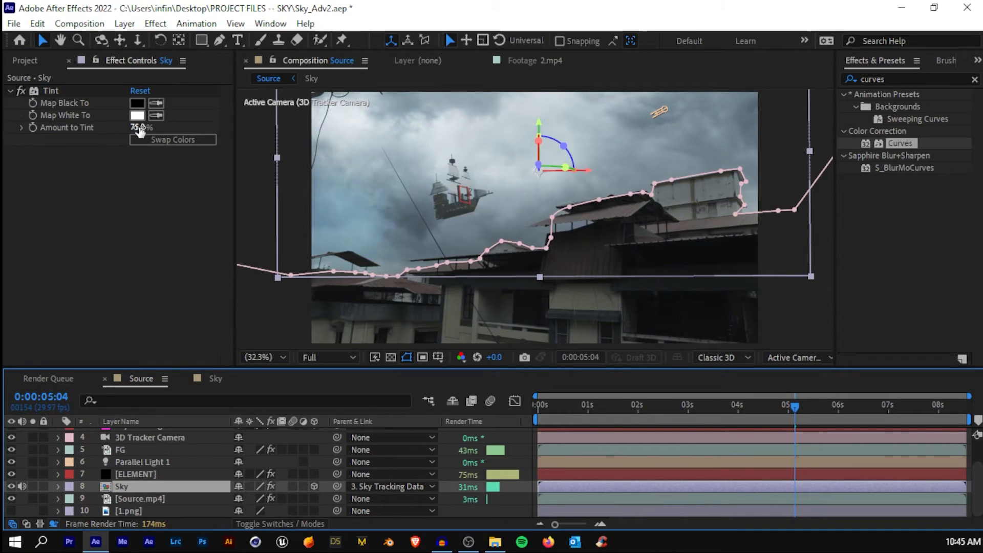
drag(139, 127, 239, 128)
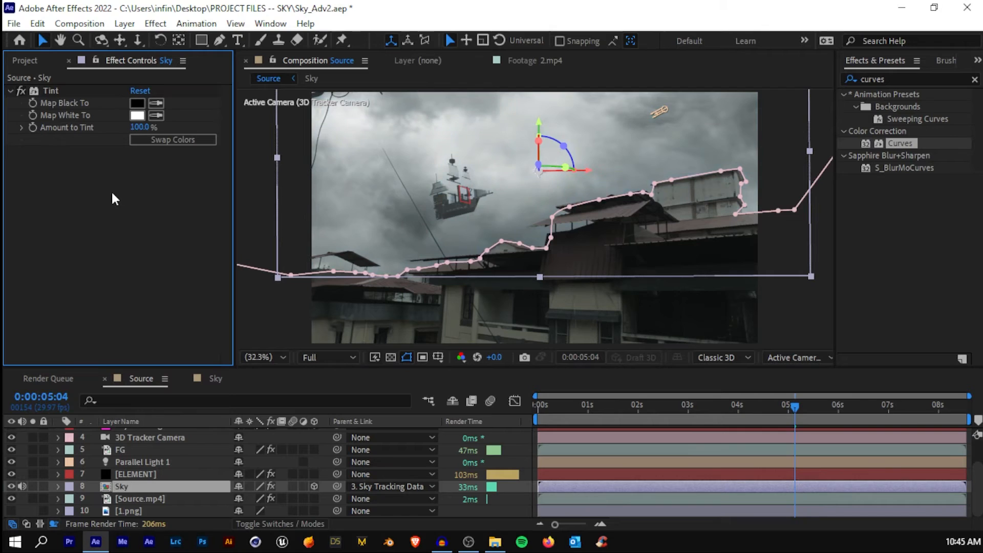
click(282, 358)
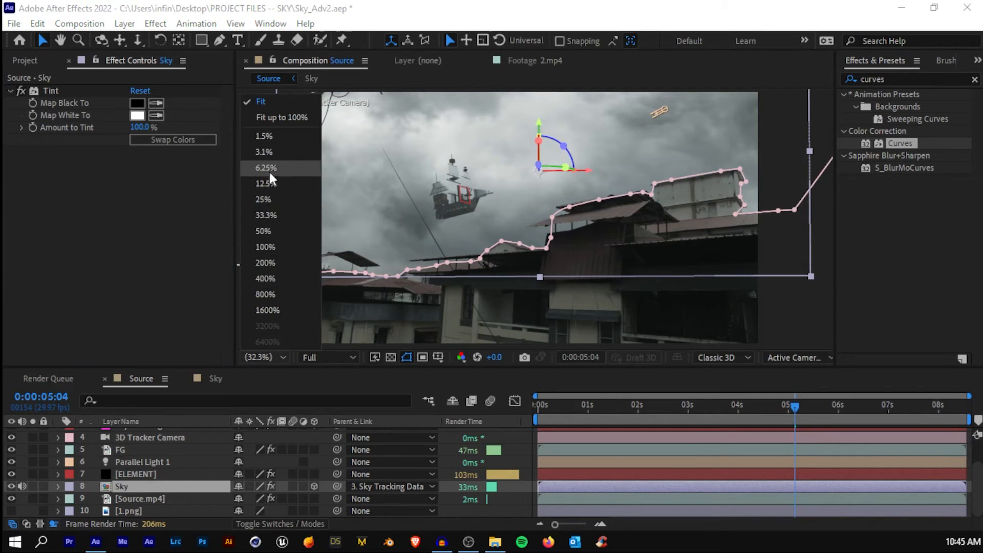
click(262, 101)
click(264, 278)
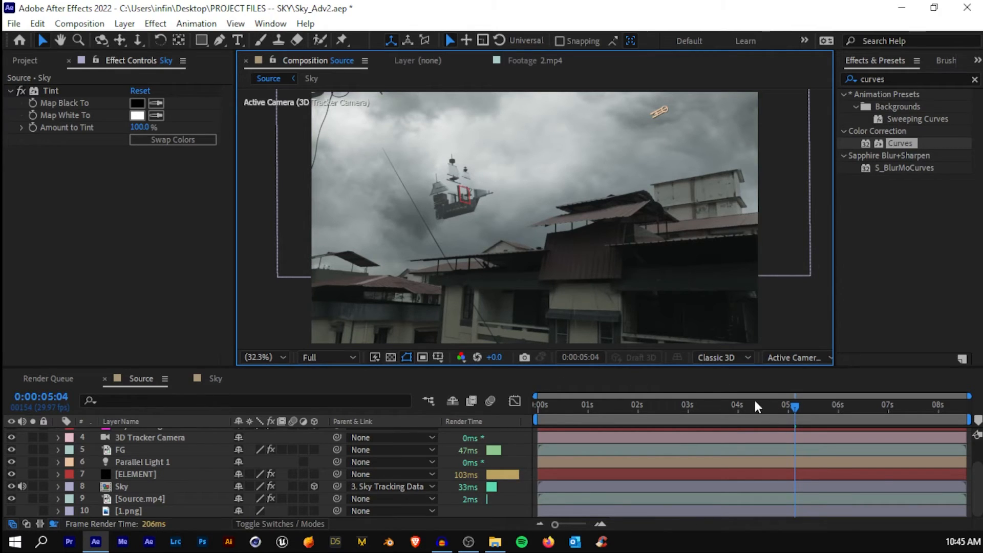
Rename Adjustment Layer 2 as Curves
scroll(115, 470, up, 3)
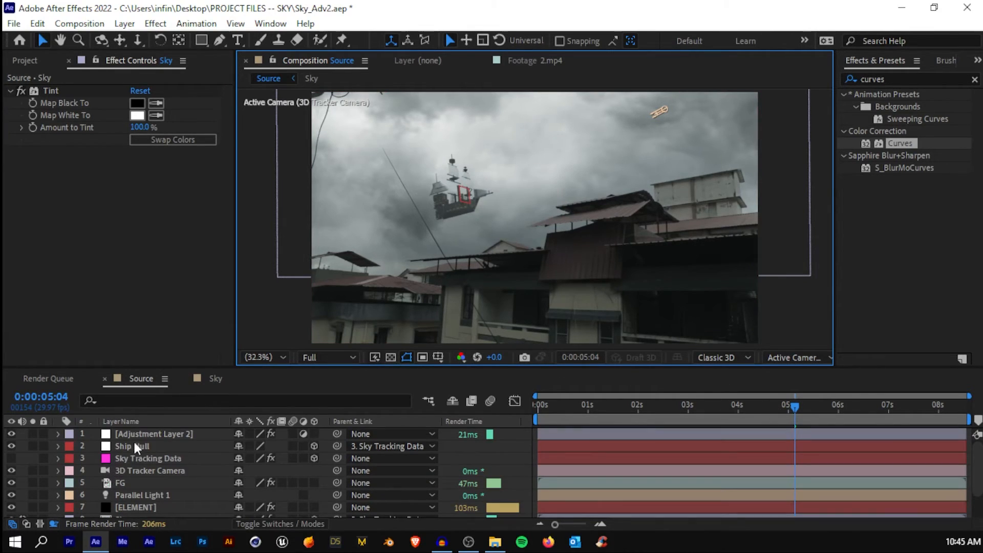
click(136, 434)
key(Return)
text(C)
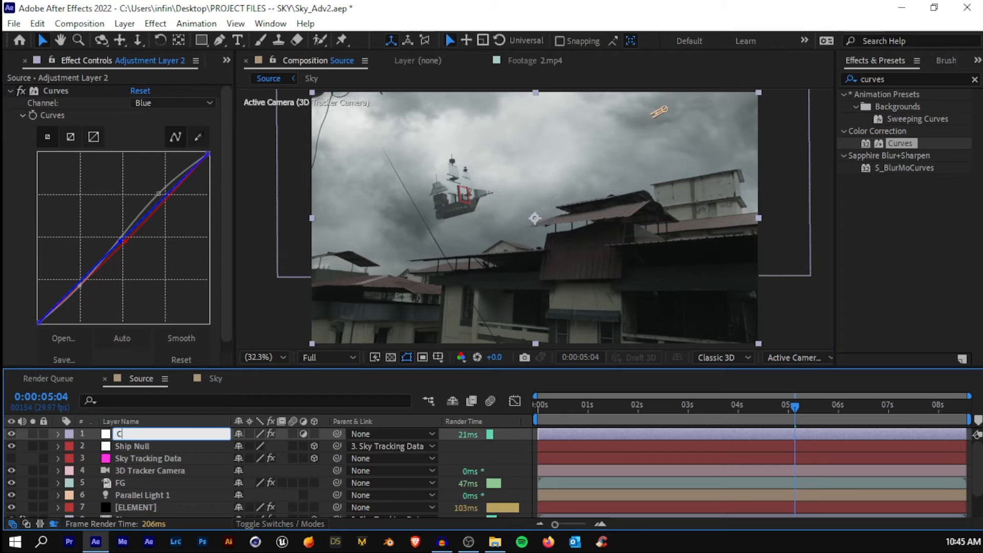
text(urves)
click(150, 450)
Add a new adjustment layer above Curves and name it GLow
click(148, 433)
key(ctrl+alt+y)
click(147, 433)
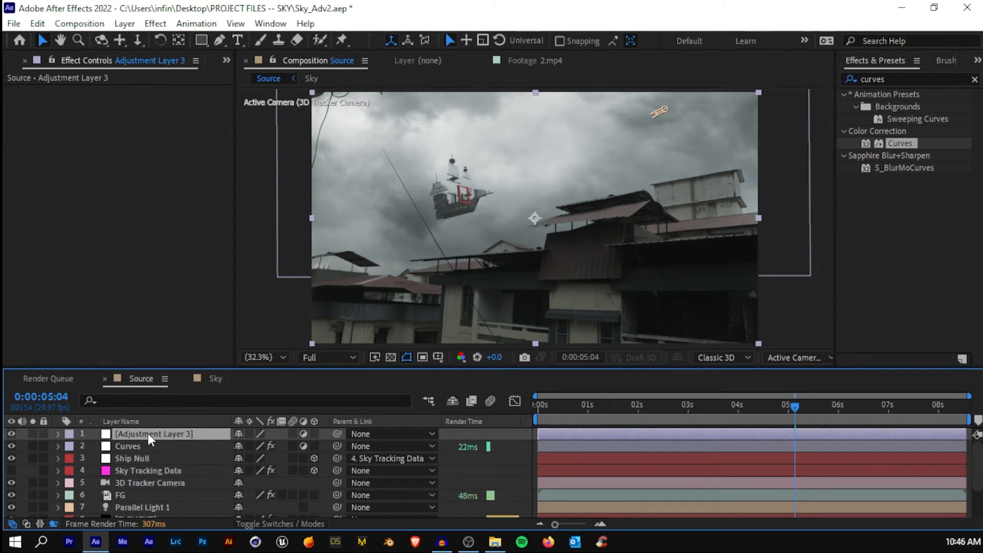
key(Return)
text(GLow)
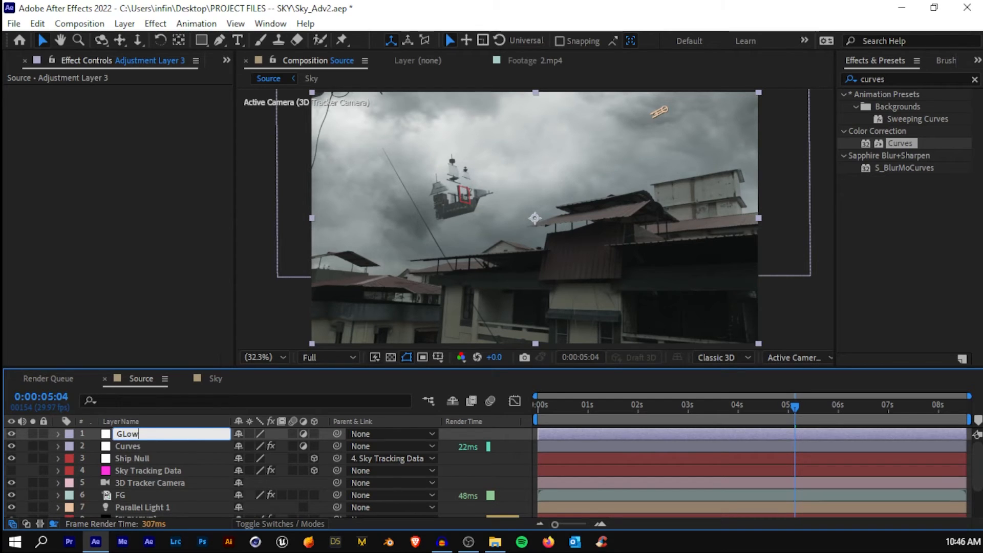
key(Return)
Apply the Stylize Glow effect to the GLow adjustment layer
double_click(872, 79)
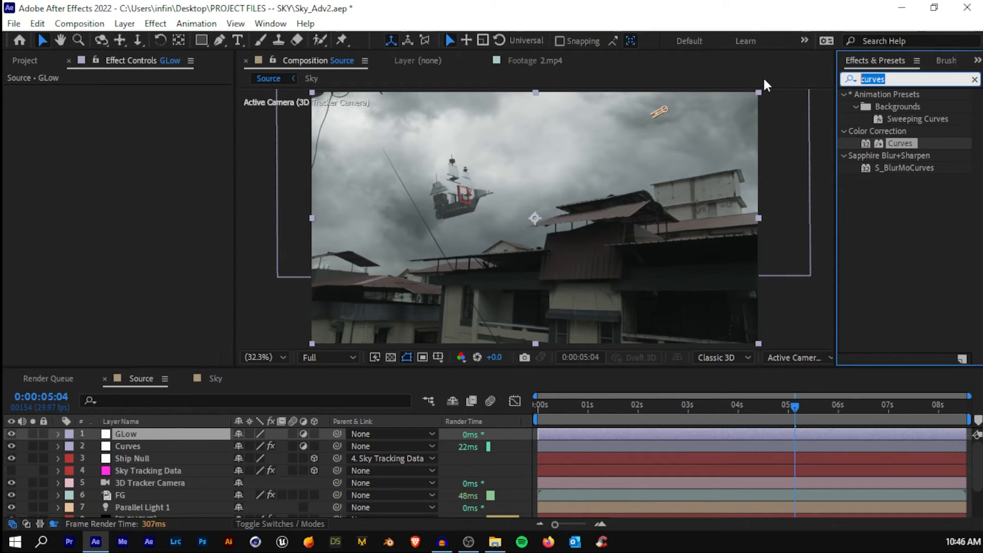
text(glow)
scroll(904, 221, down, 15)
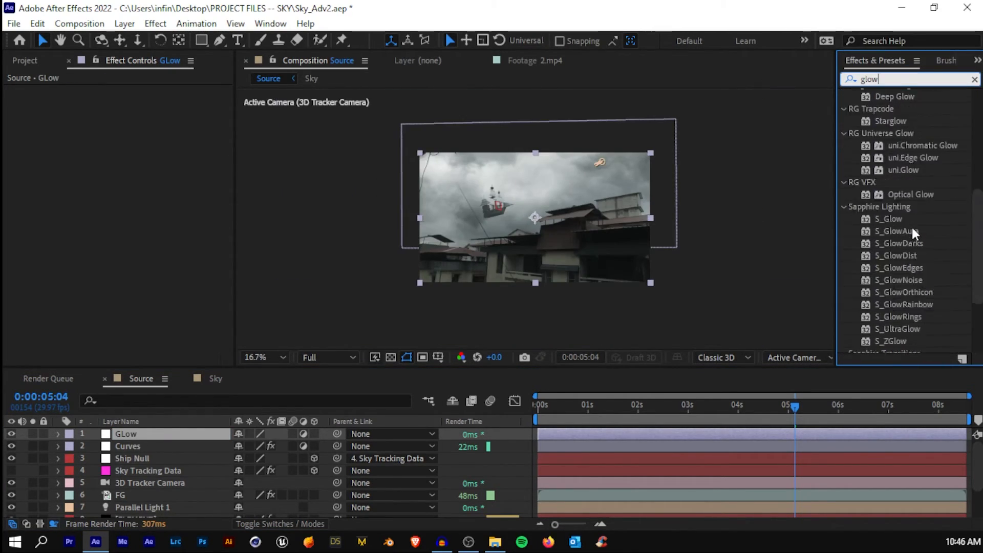
scroll(904, 221, down, 1)
drag(896, 347, 140, 440)
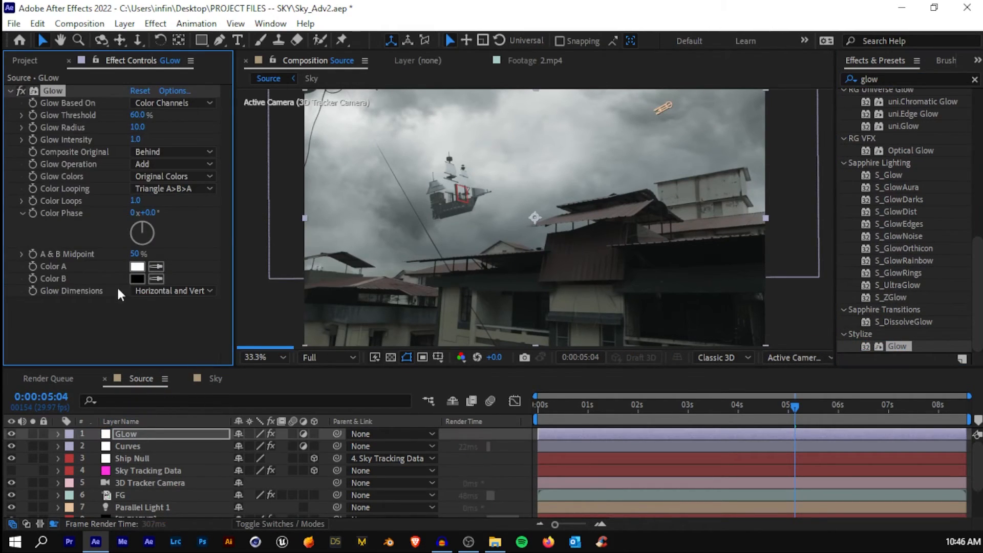
drag(137, 114, 157, 197)
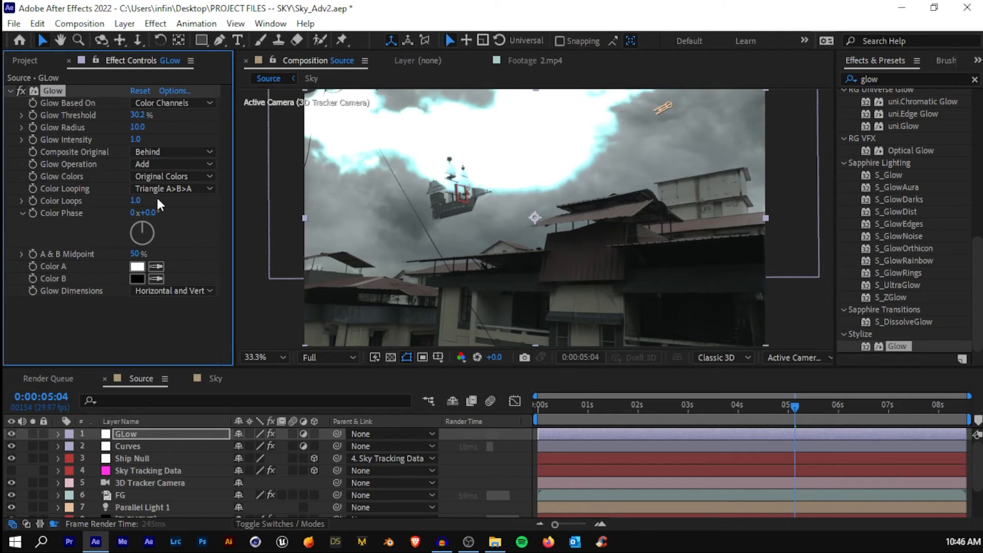
click(145, 88)
click(147, 90)
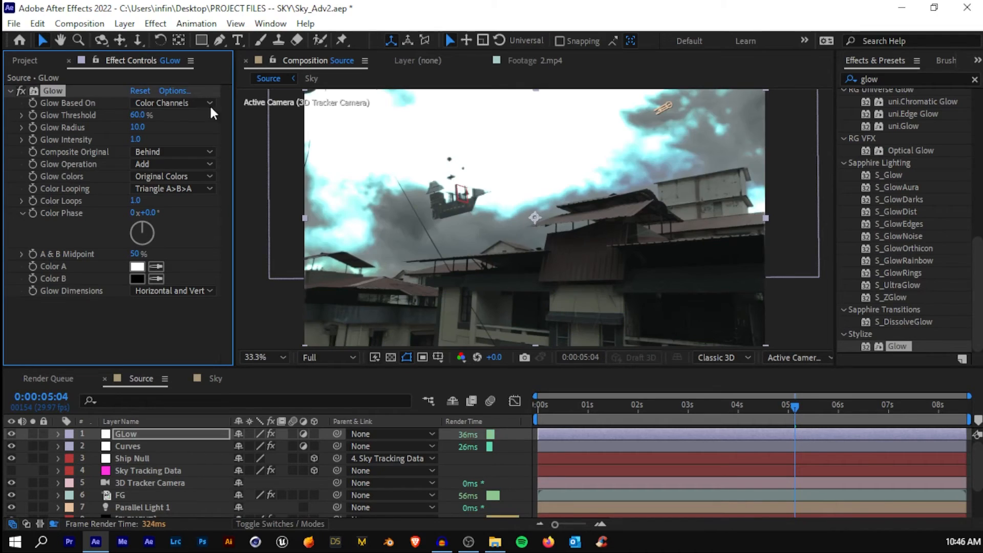
Set the Glow effect's Glow Colors to A & B Colors and its Glow Intensity to 0.1
click(159, 176)
click(170, 207)
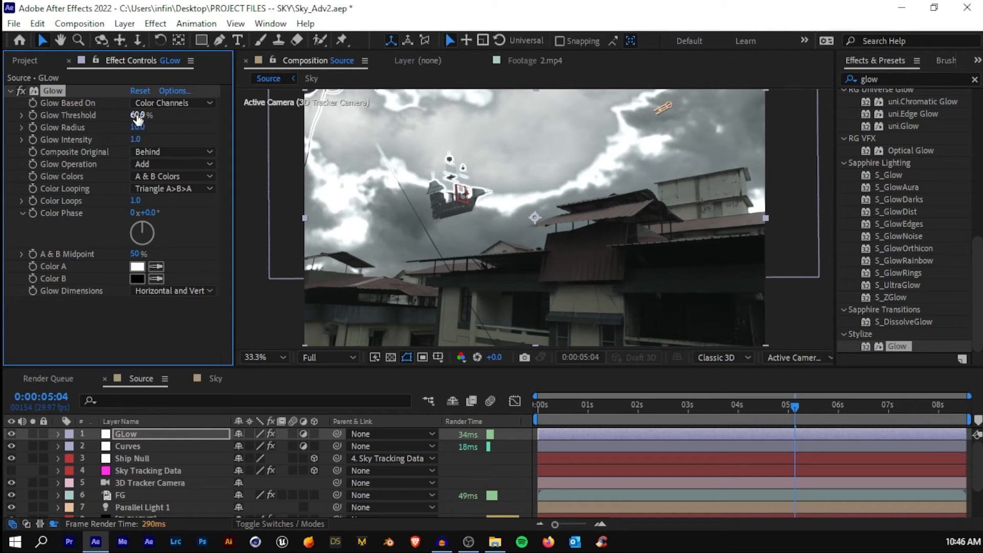
click(135, 137)
text(0.1)
key(Return)
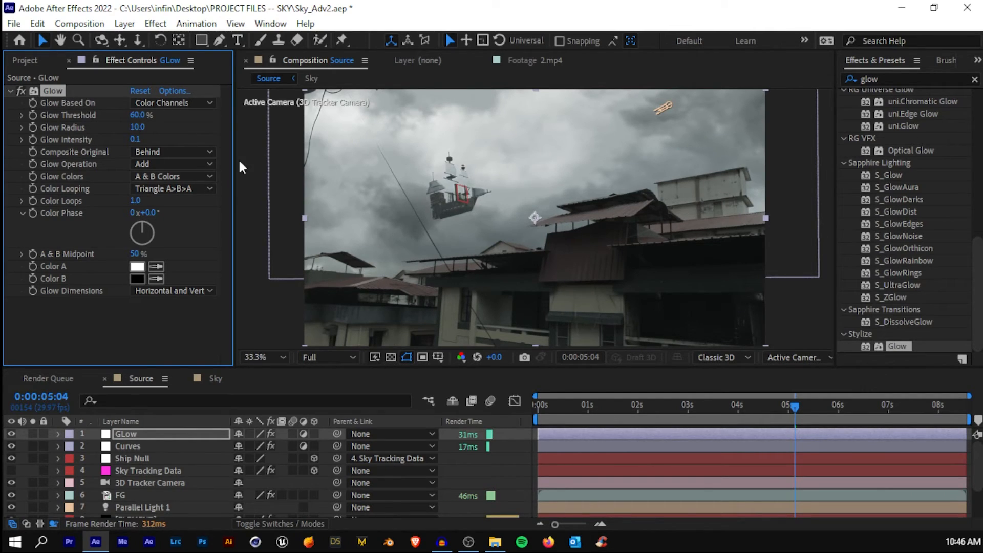
Duplicate the Glow effect and set the copy's Glow Intensity to 0.3 and Glow Radius to 250
key(ctrl+d)
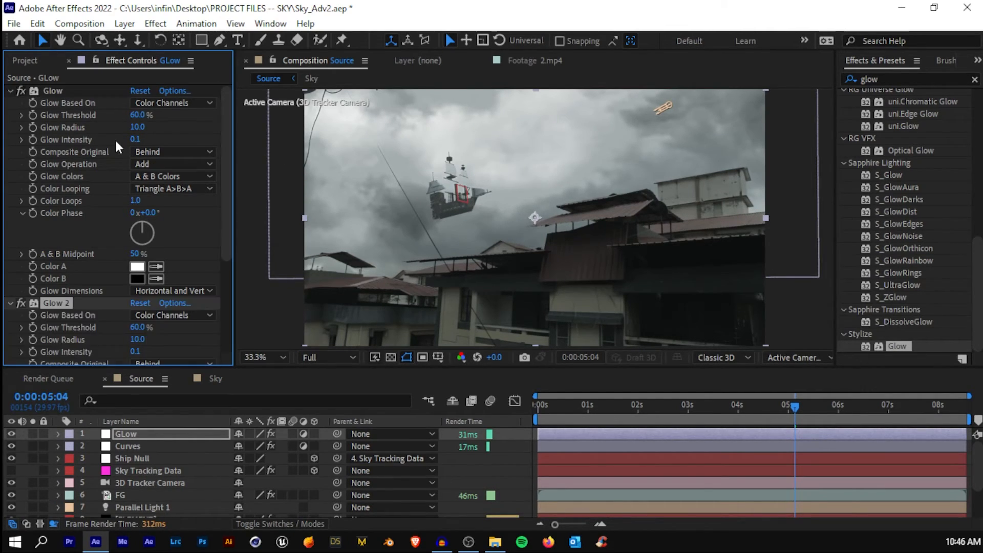
scroll(103, 143, down, 5)
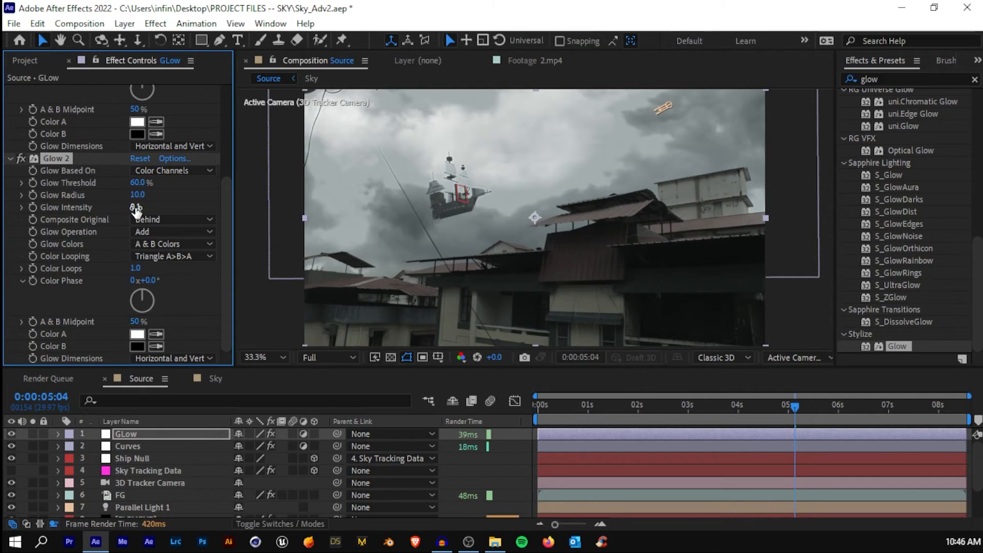
drag(134, 207, 216, 204)
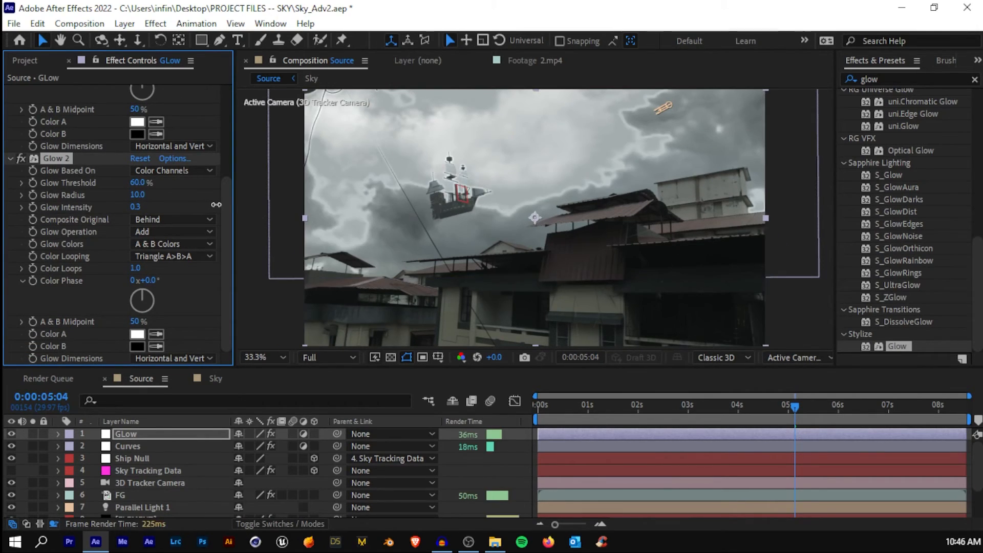
click(142, 194)
text(250)
key(Return)
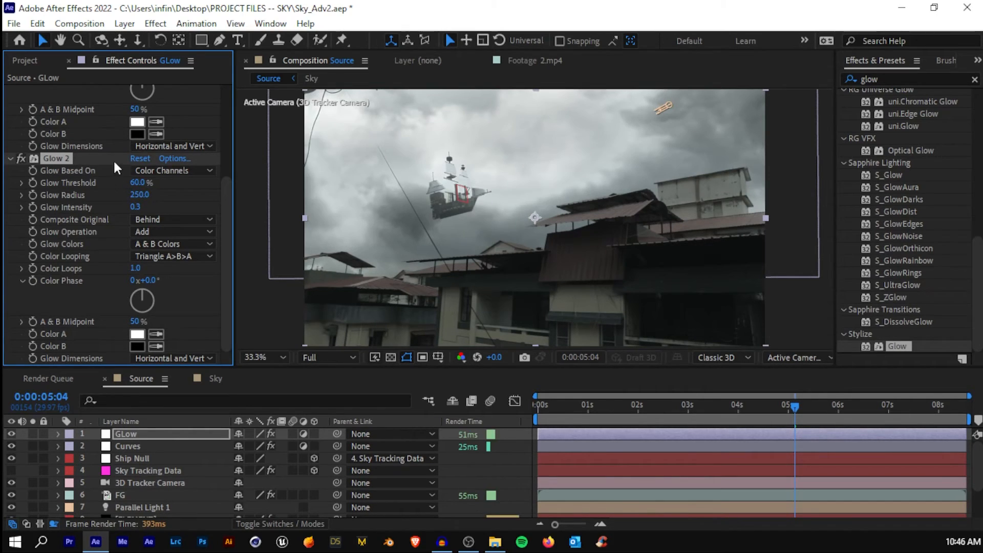
Compare the shot with and without the second Glow effect at different zoom levels
click(20, 159)
click(19, 159)
click(18, 159)
click(18, 159)
scroll(443, 205, up, 3)
key(v)
scroll(490, 150, down, 4)
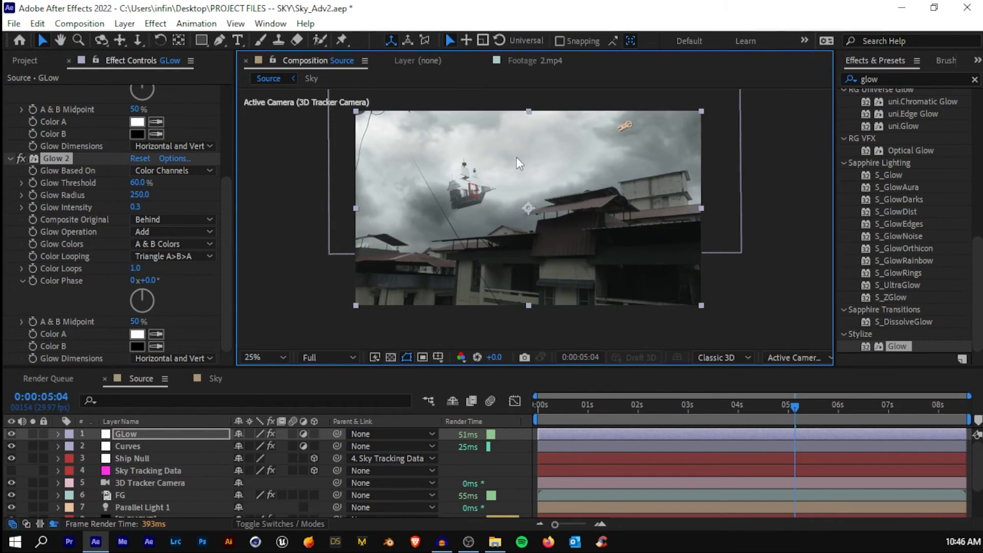
Review the light settings of Parallel Light 1
scroll(153, 445, down, 3)
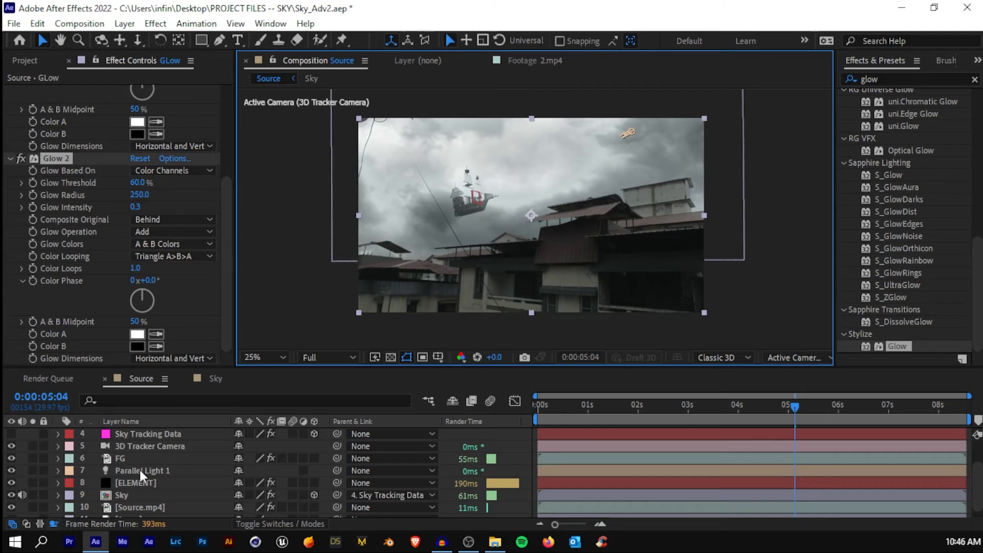
click(139, 468)
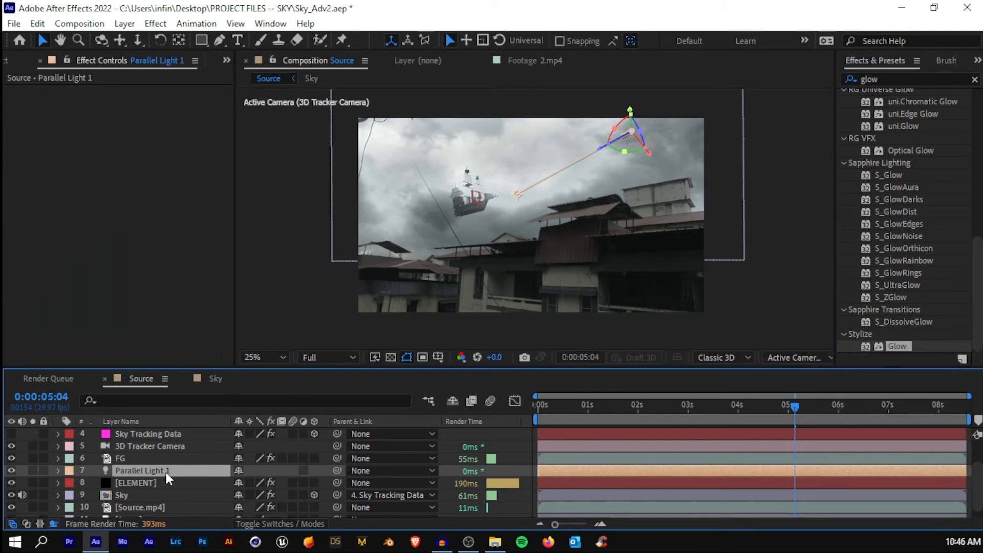
double_click(165, 472)
drag(387, 89, 267, 92)
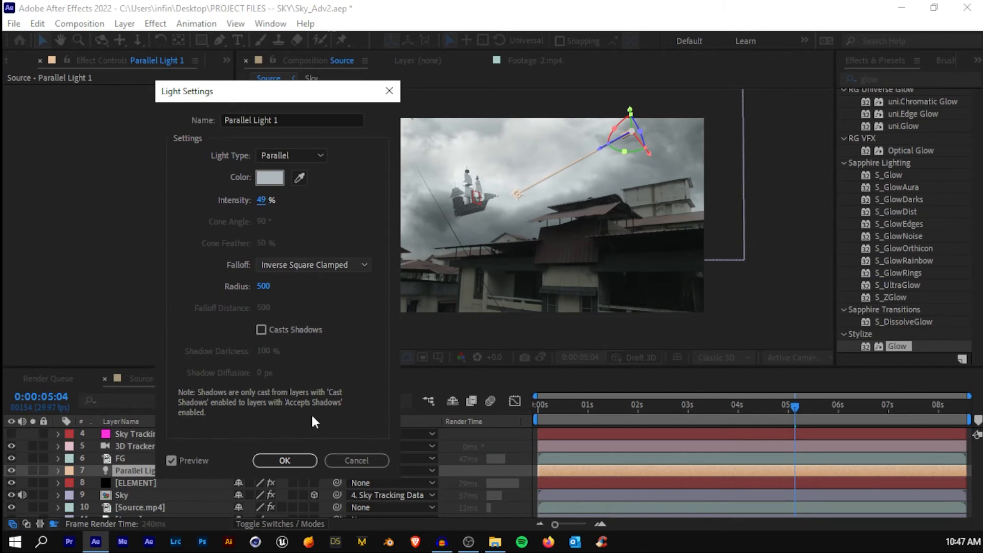
click(284, 459)
Examine the ship and sky composite in an enlarged composition view
key(period)
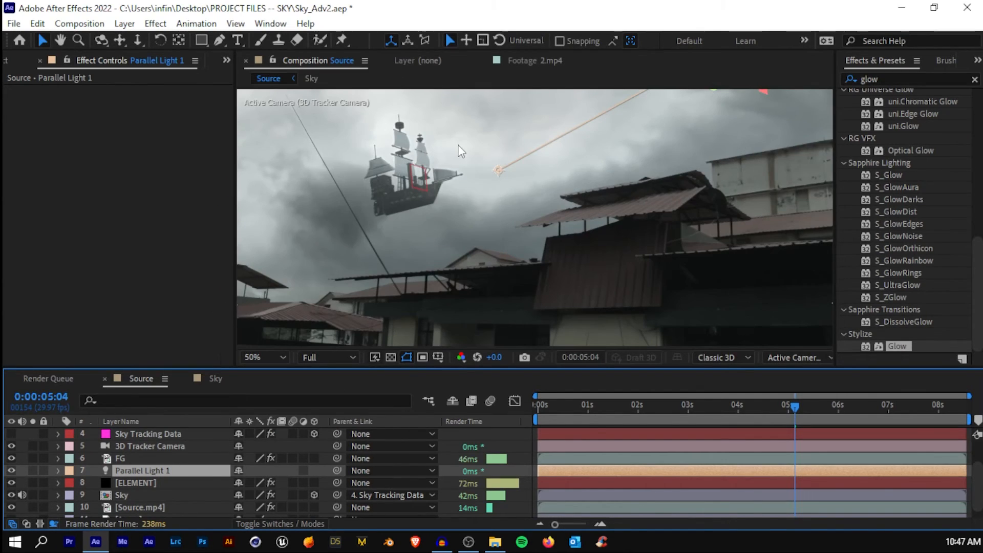
key(grave)
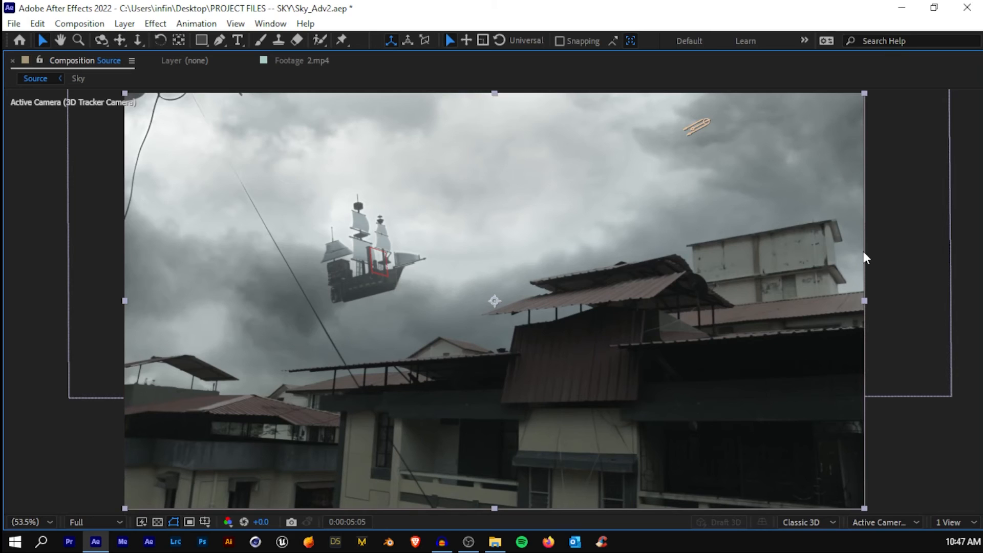
key(grave)
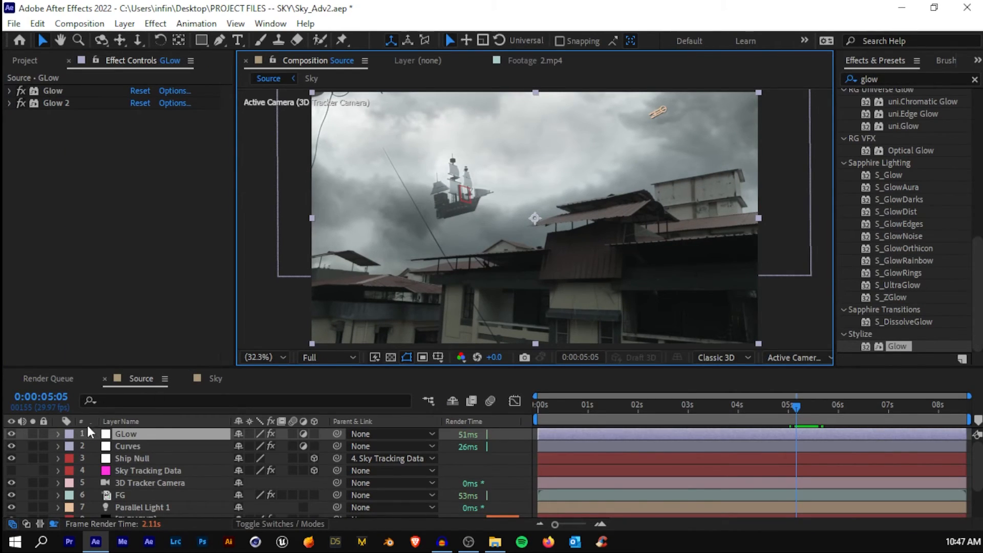
Hide the GLow layer and add a new adjustment layer at the top of the layer stack
click(12, 433)
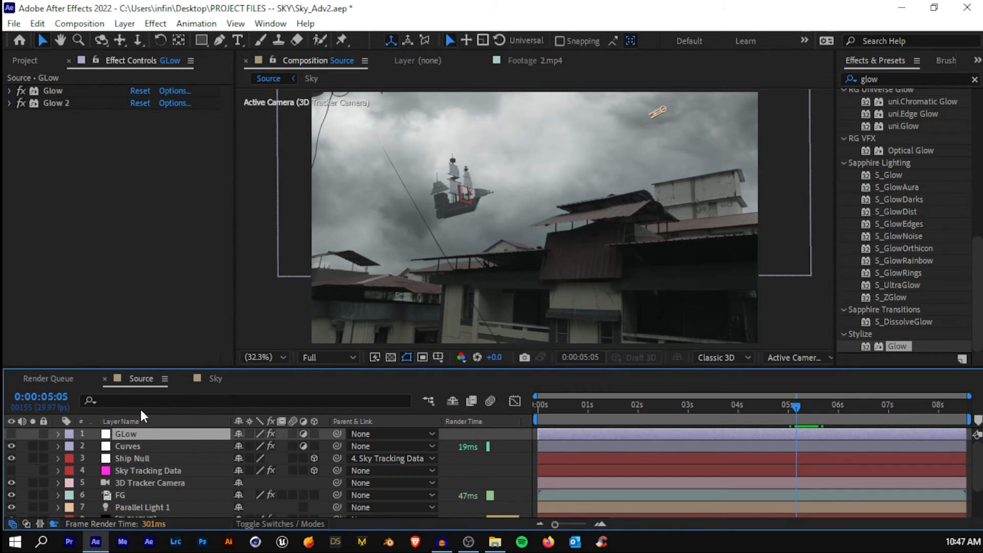
key(ctrl+alt+y)
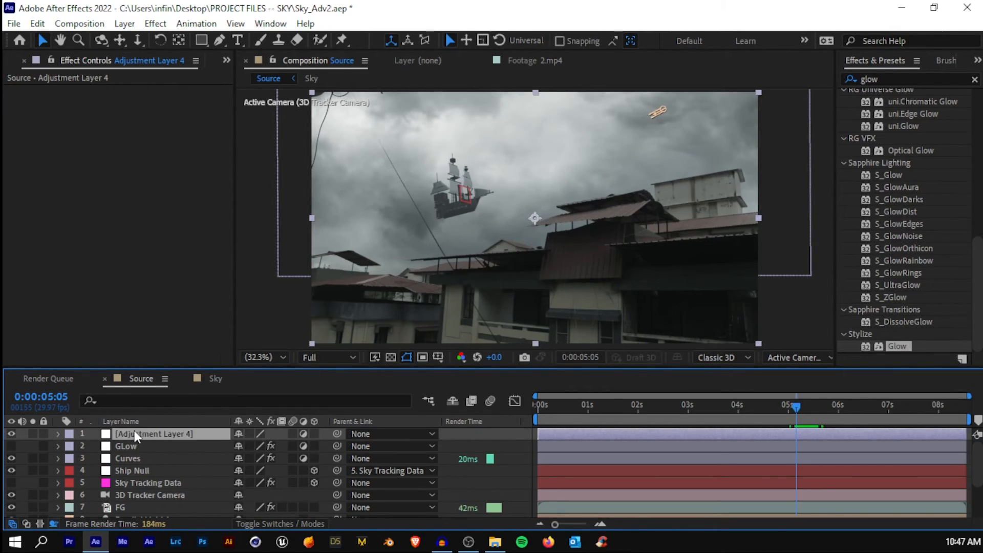
Rename the new adjustment layer Rain and apply the CC Rainfall effect to it
key(Return)
text(R)
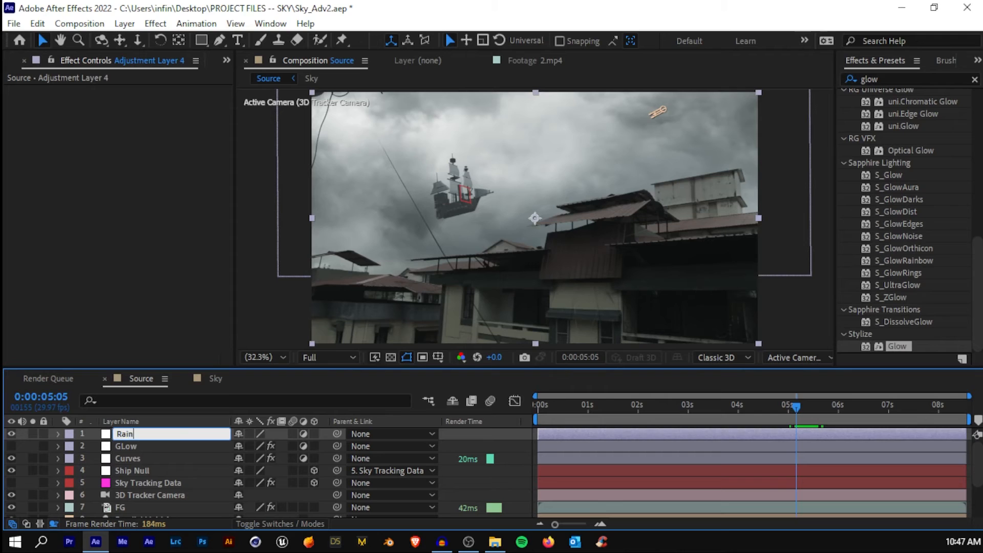
text(ain)
key(Return)
key(ctrl+space)
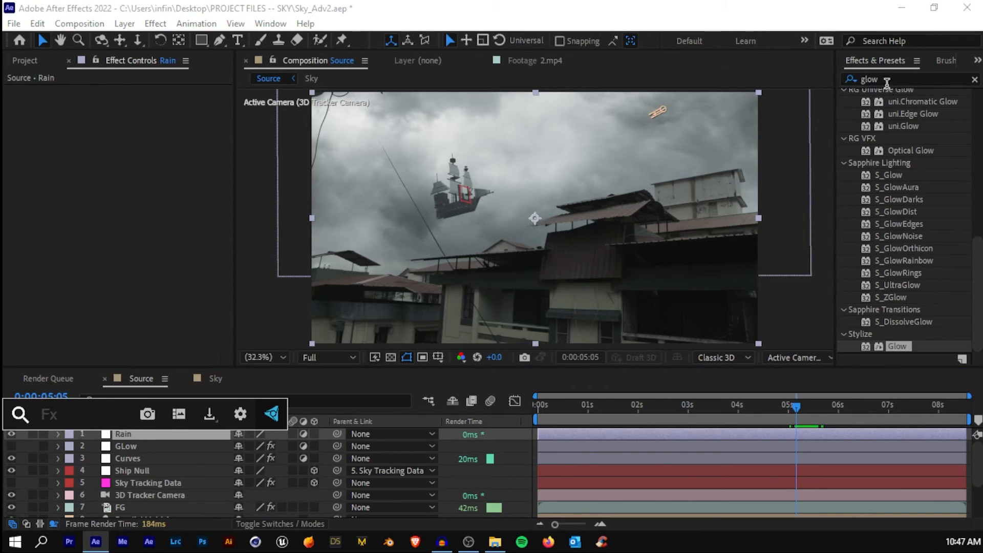
double_click(869, 78)
text(rainfall)
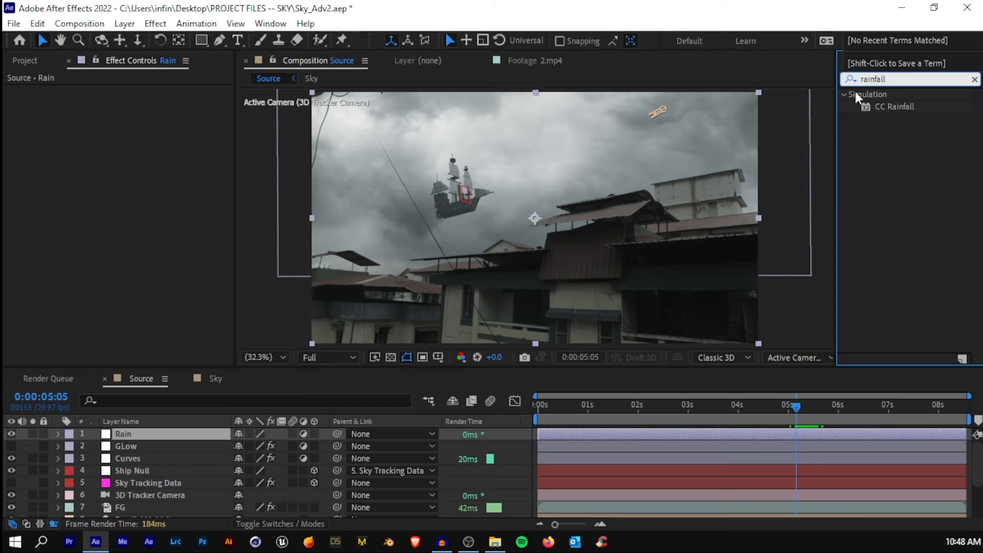
drag(889, 107, 578, 433)
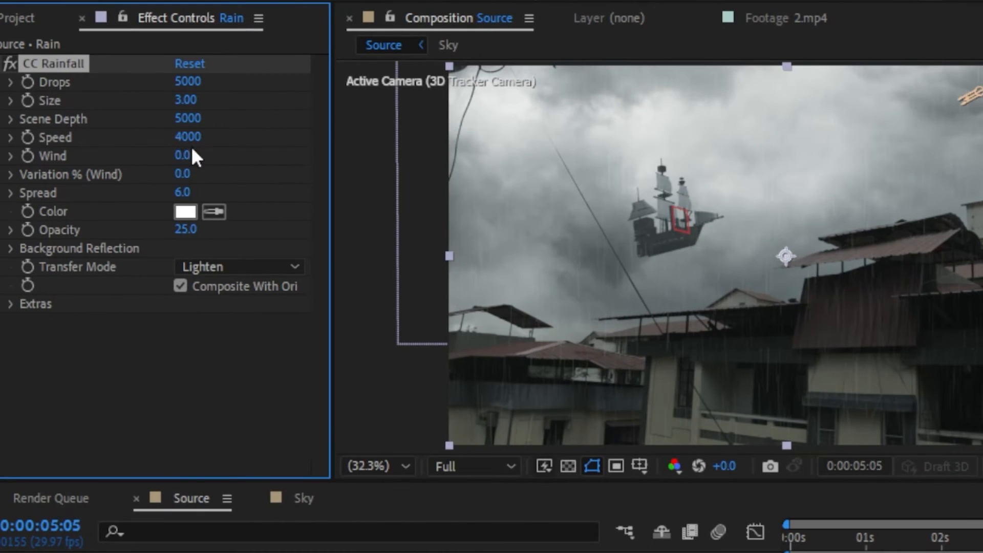
Set the CC Rainfall wind to 1090 and reduce the drops to 4000
drag(165, 149, 311, 154)
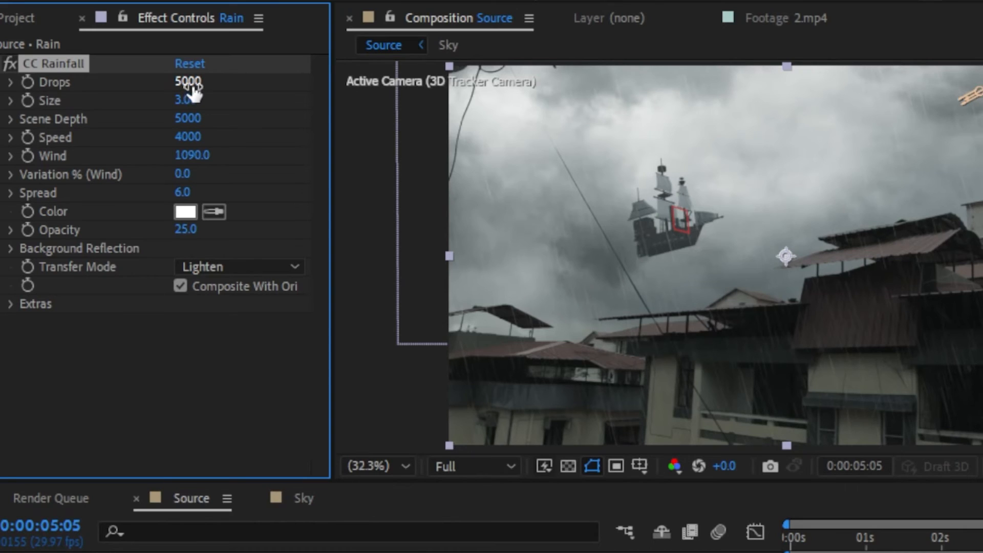
mouse_move(193, 89)
mouse_down()
mouse_move(309, 81)
mouse_move(167, 95)
mouse_move(189, 94)
mouse_up()
scroll(653, 238, up, 1)
key(slash)
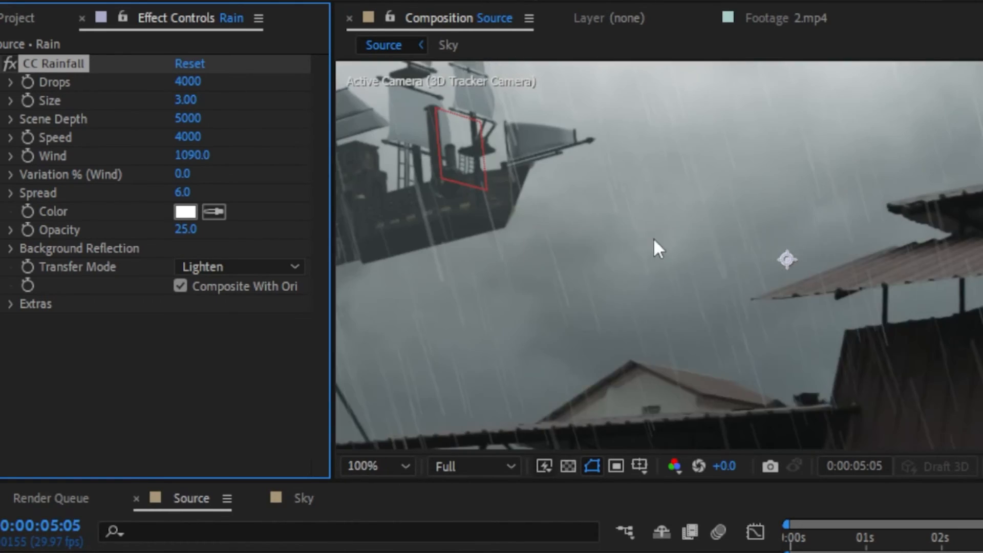
scroll(614, 164, down, 2)
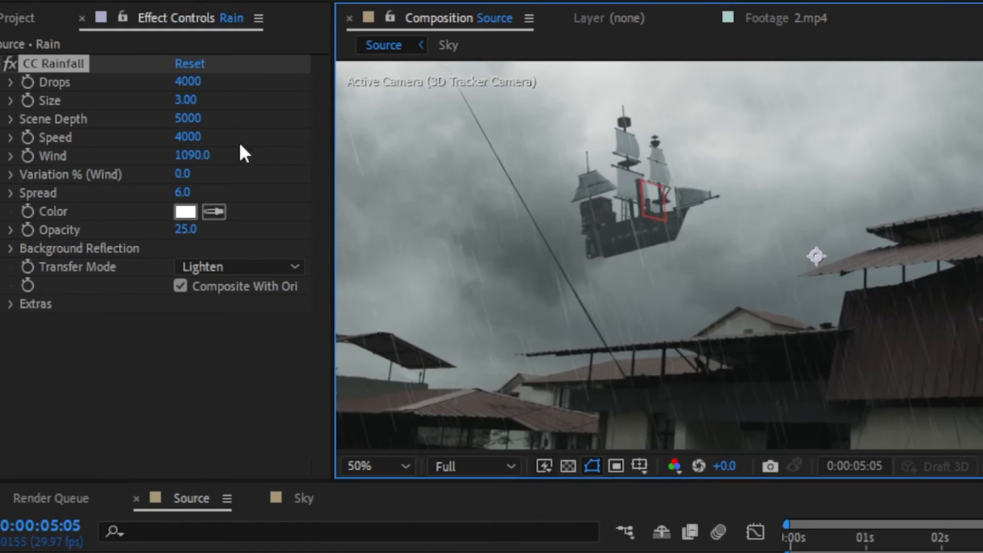
Set the rainfall's wind variation to 6% and speed to 4470, and adjust its spread while checking the rain in an enlarged composition view
drag(183, 175, 189, 176)
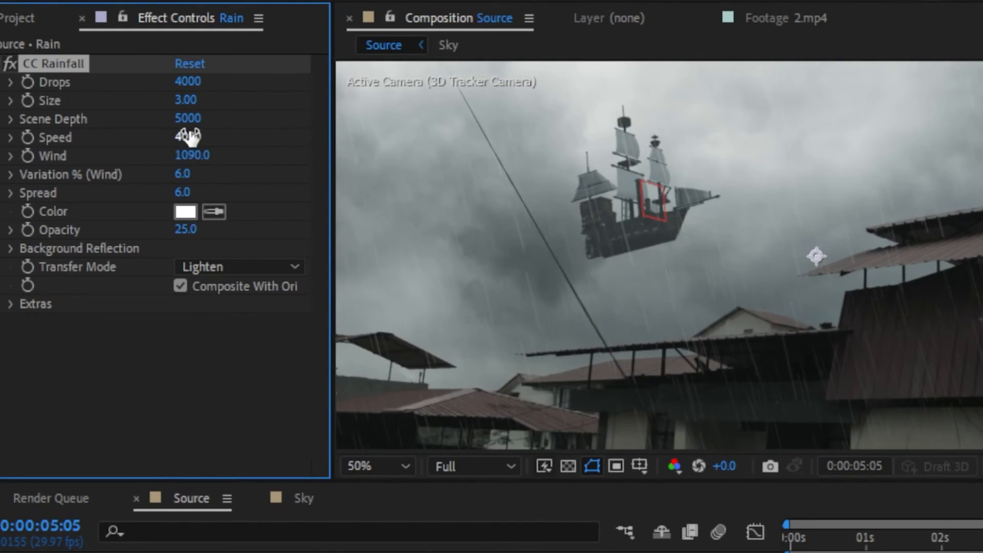
drag(190, 136, 239, 130)
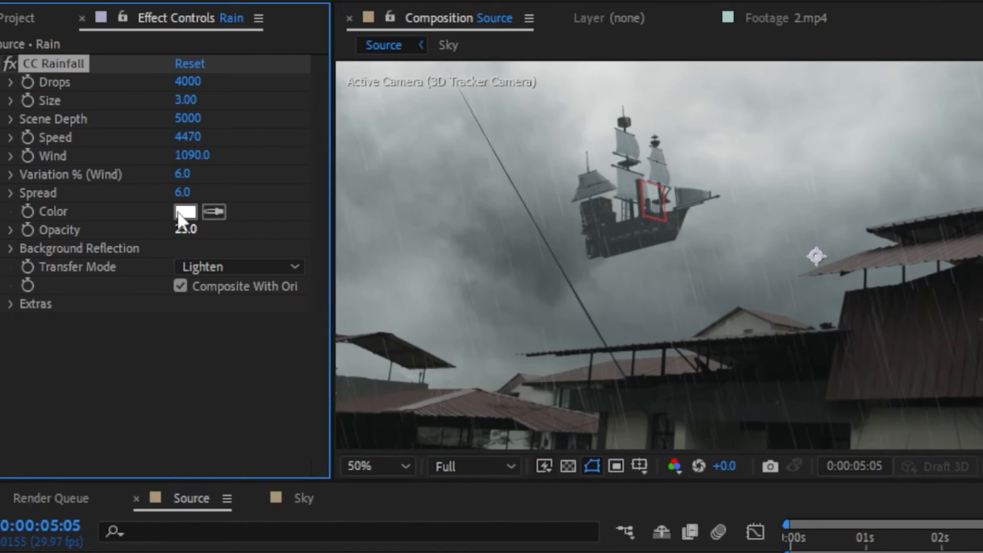
drag(184, 192, 336, 185)
key(grave)
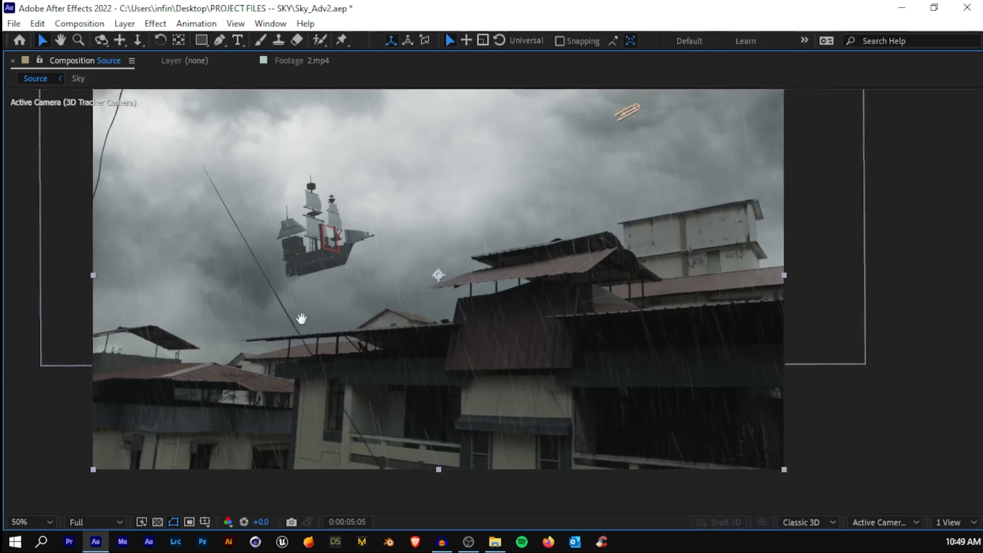
scroll(355, 315, up, 3)
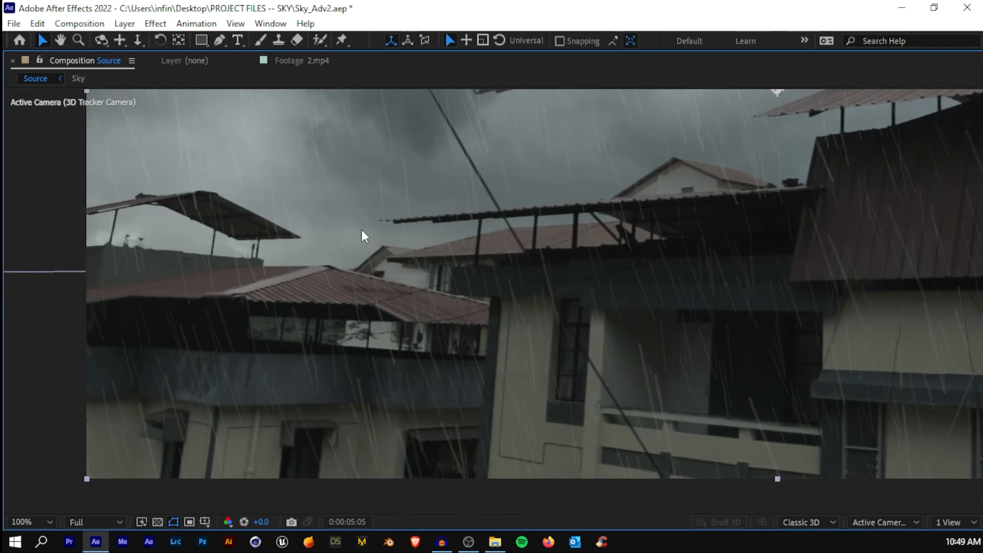
key(grave)
Display the 3D Camera Tracker points of the Source.mp4 layer and examine them across the rooftops in an enlarged view
scroll(136, 488, up, 2)
click(133, 498)
click(66, 101)
click(70, 96)
click(372, 194)
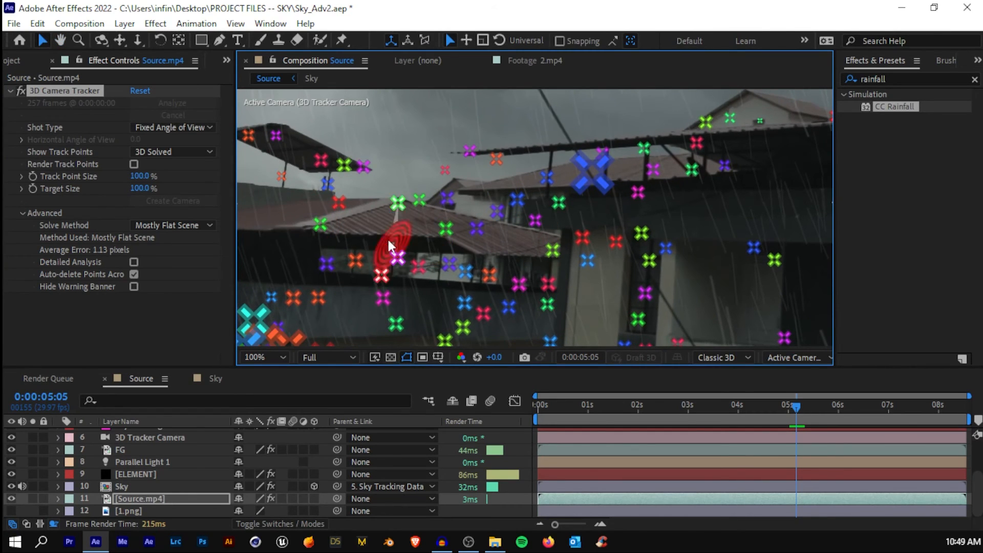
key(grave)
scroll(394, 223, down, 3)
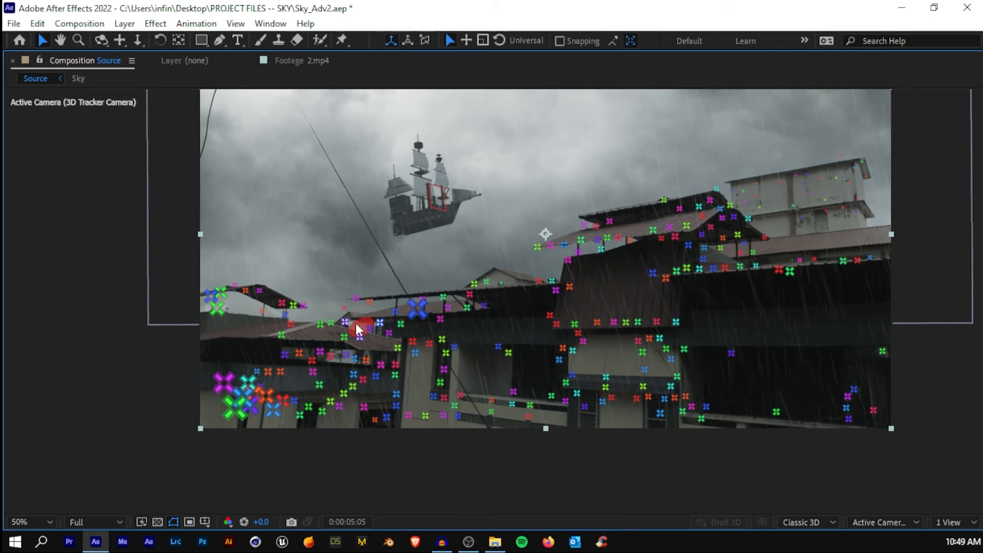
scroll(495, 282, up, 2)
mouse_move(495, 282)
mouse_down()
mouse_move(465, 274)
mouse_move(485, 295)
mouse_up()
scroll(484, 296, down, 2)
drag(485, 228, 445, 245)
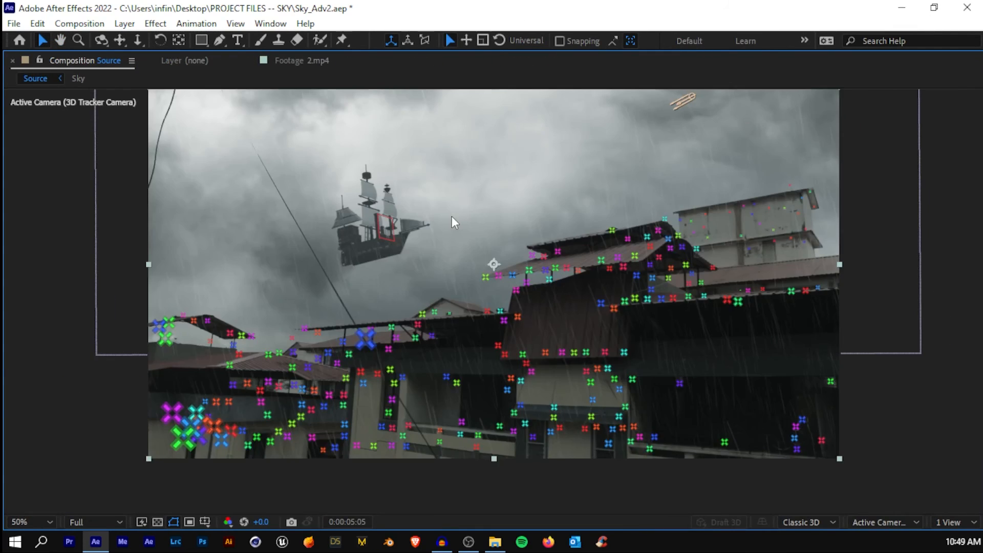
key(grave)
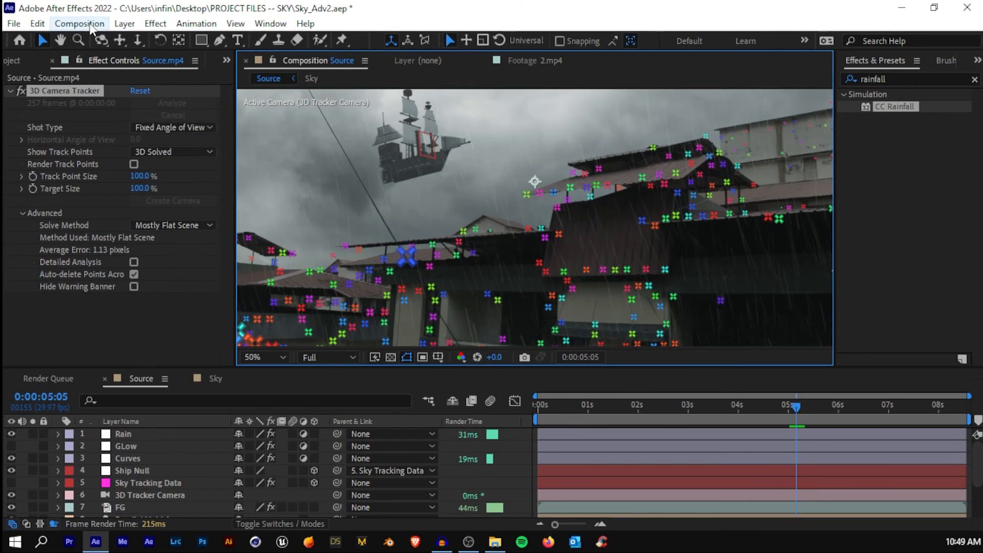
Create a black 1920 x 1080 solid named CC jaws and move it to the top of the layer stack
click(124, 23)
mouse_move(154, 40)
click(378, 57)
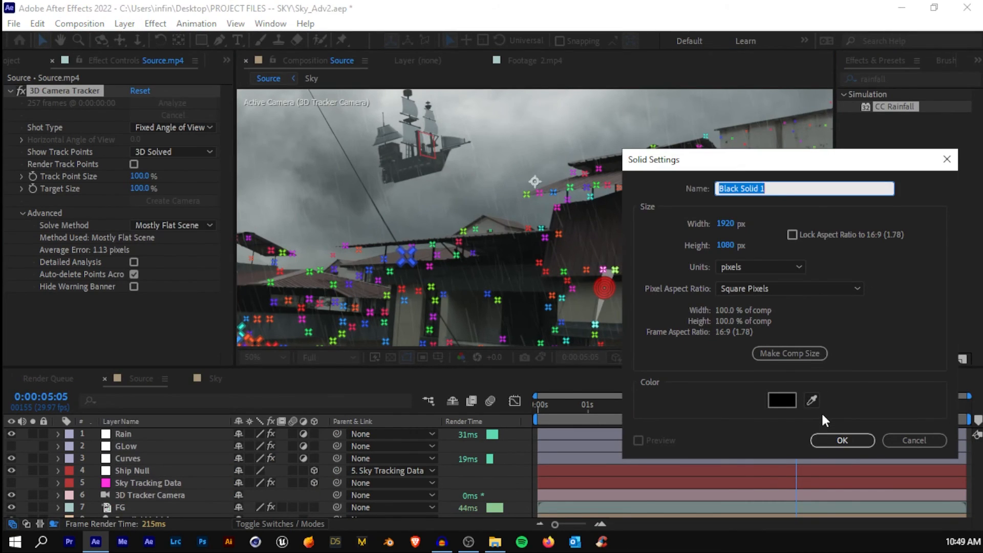
text(CC jaws)
key(Return)
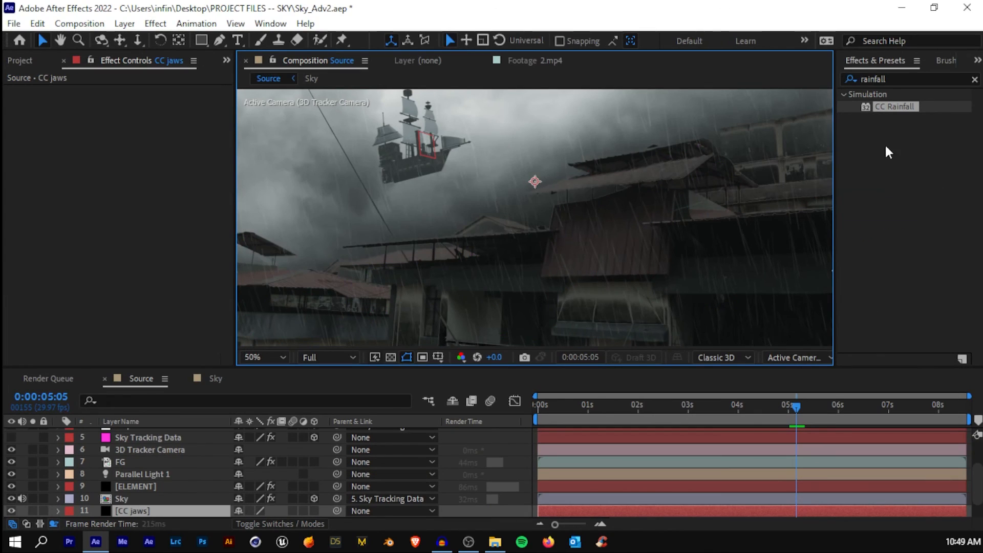
drag(174, 509, 171, 429)
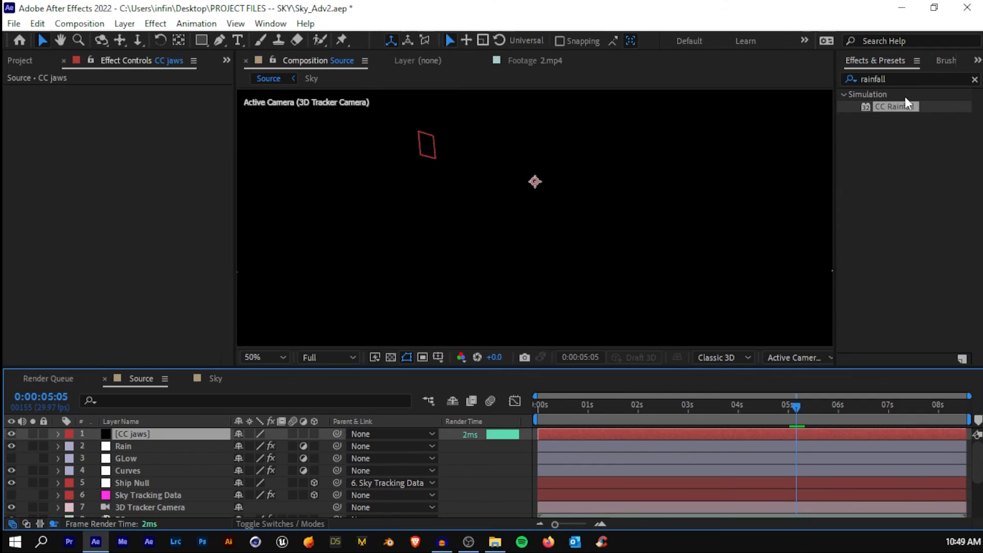
Find the CC Jaws transition effect and apply it to the CC jaws solid
key(ctrl+f)
text(cc jaws)
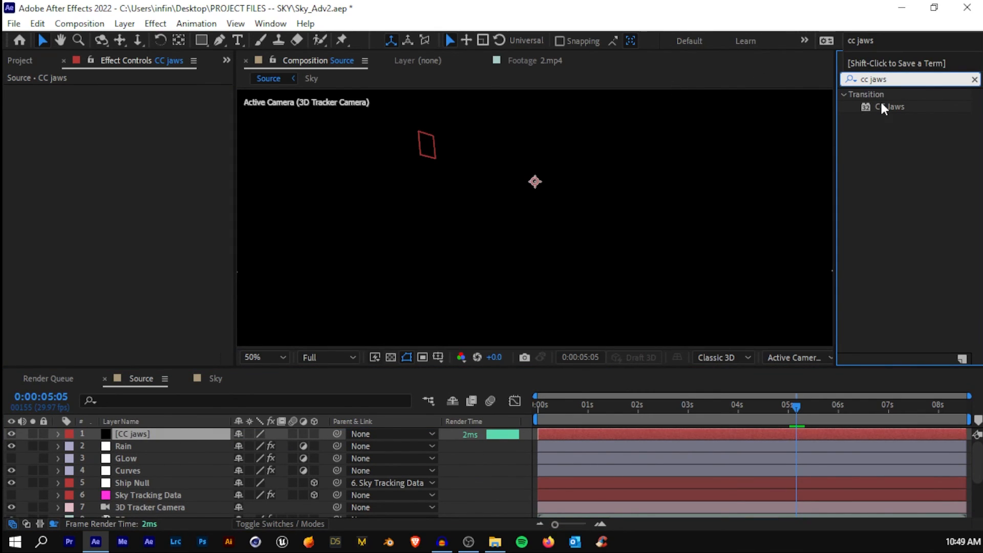
drag(881, 105, 146, 435)
Set the CC Jaws completion to 80% and height to 0% to form straight letterbox bars
scroll(461, 189, down, 2)
click(137, 103)
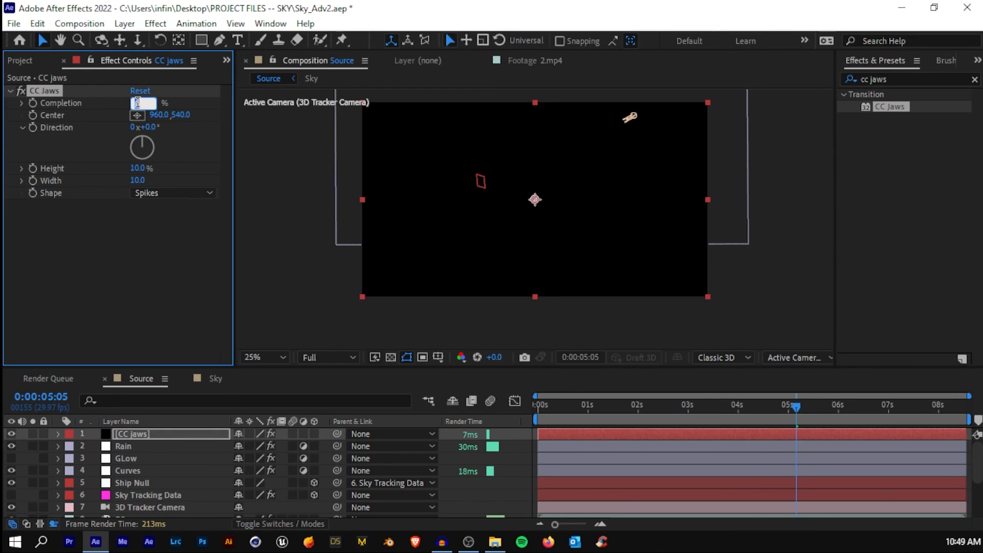
text(75.)
key(Return)
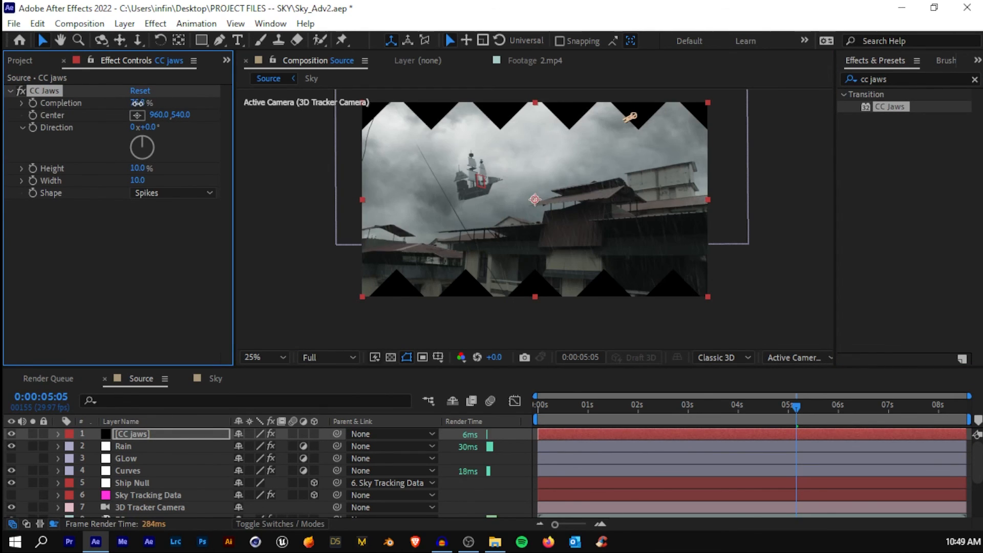
drag(138, 168, 76, 169)
scroll(486, 184, up, 2)
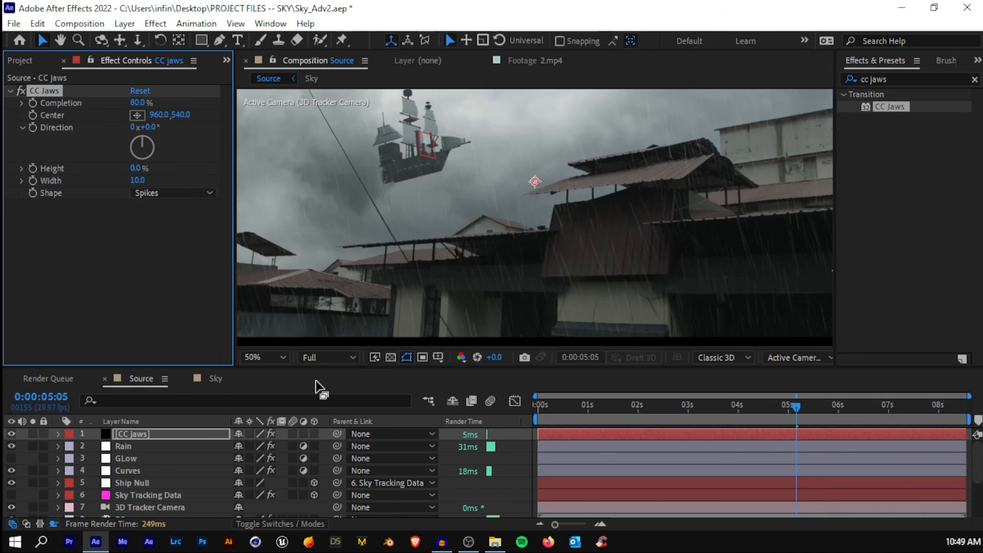
click(268, 357)
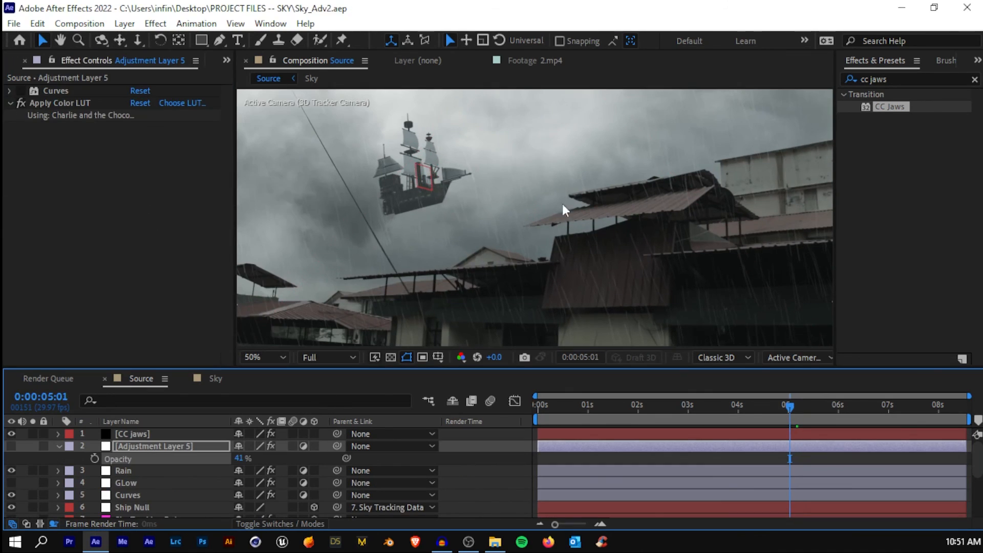
Fit the composition in the viewer and scrub around the five-second mark to review the letterboxed rainy shot
scroll(499, 181, down, 2)
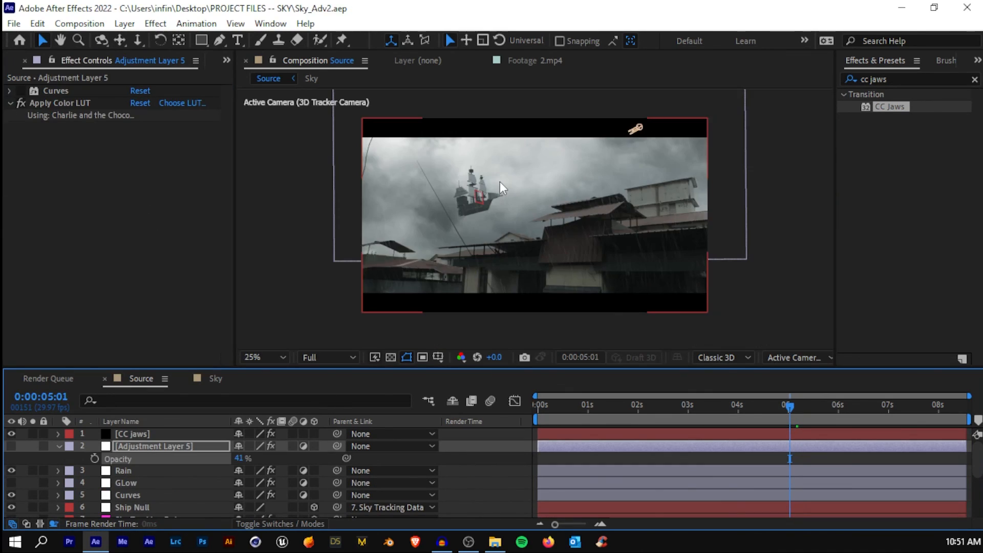
click(265, 356)
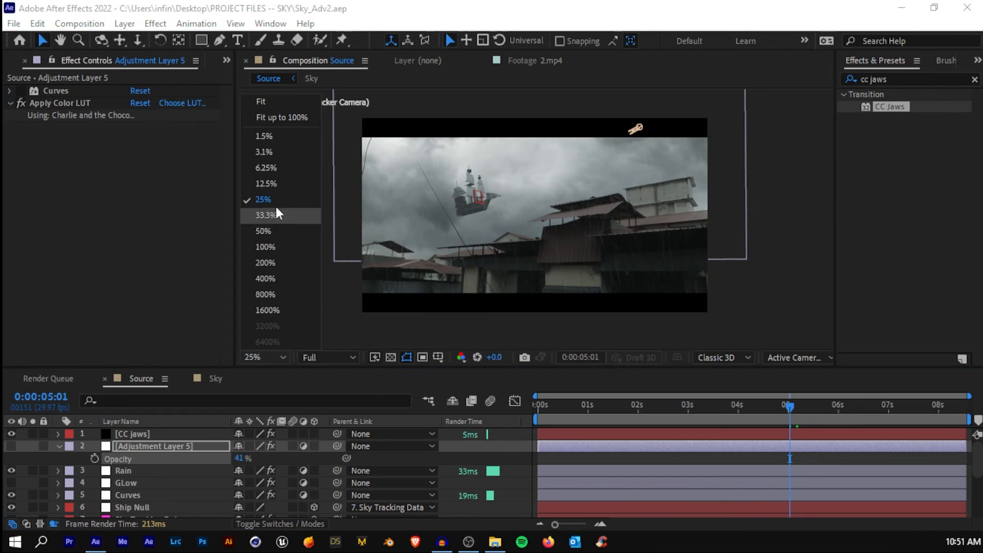
click(297, 106)
key(grave)
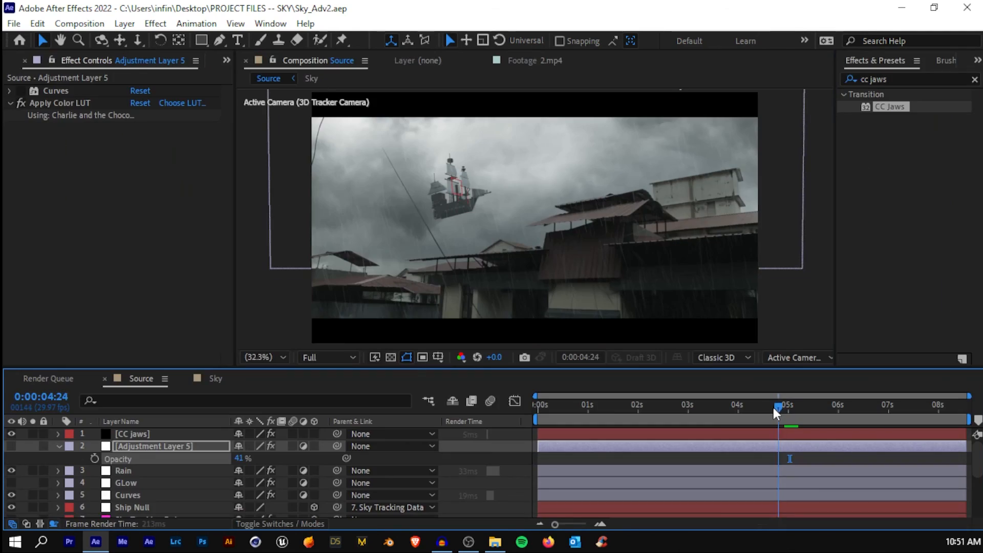
drag(774, 407, 772, 407)
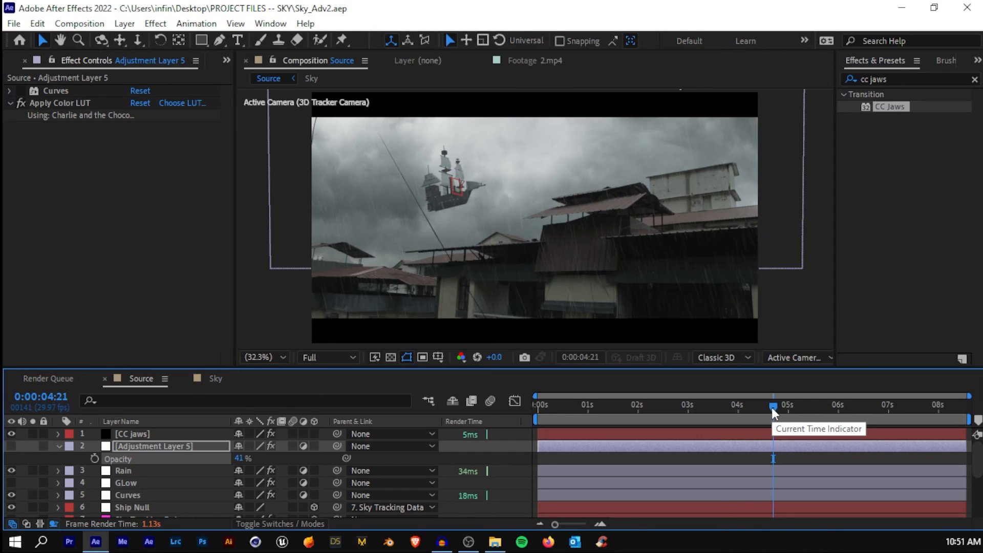
drag(772, 407, 791, 411)
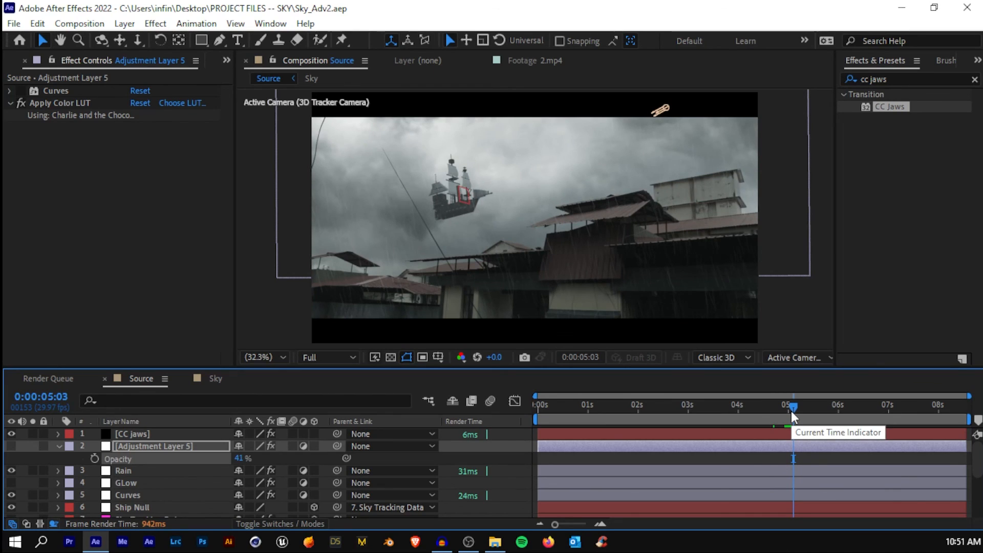
key(Page_Up)
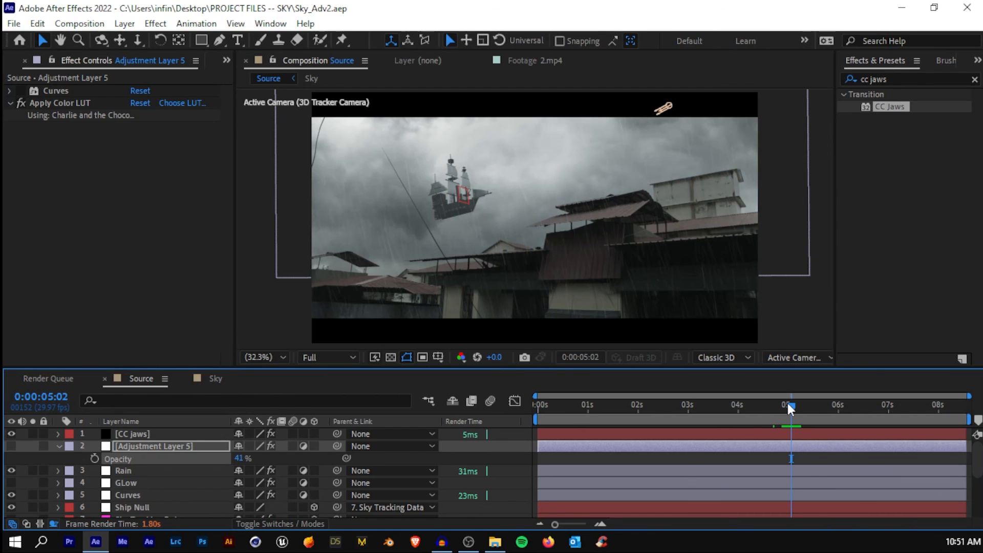
drag(789, 406, 782, 410)
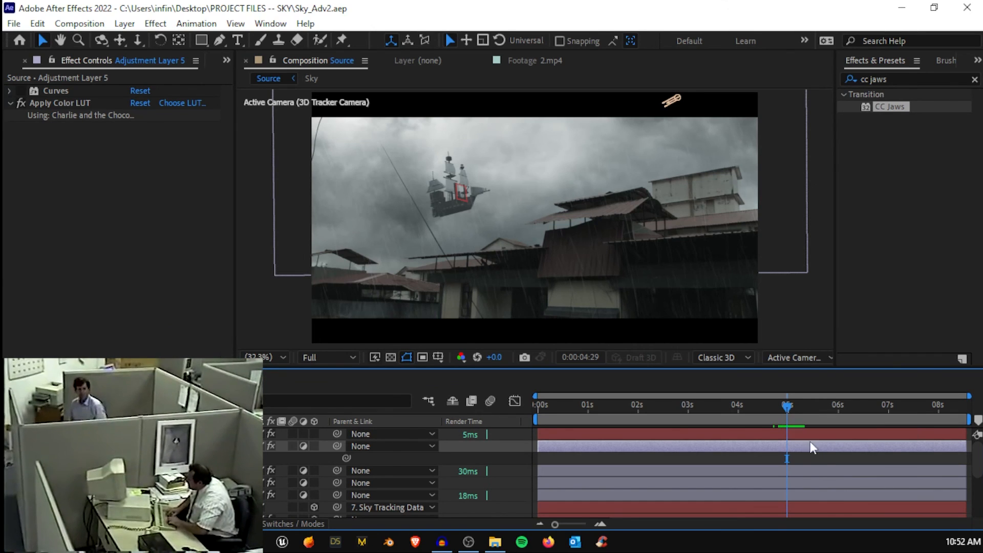
drag(788, 410, 784, 410)
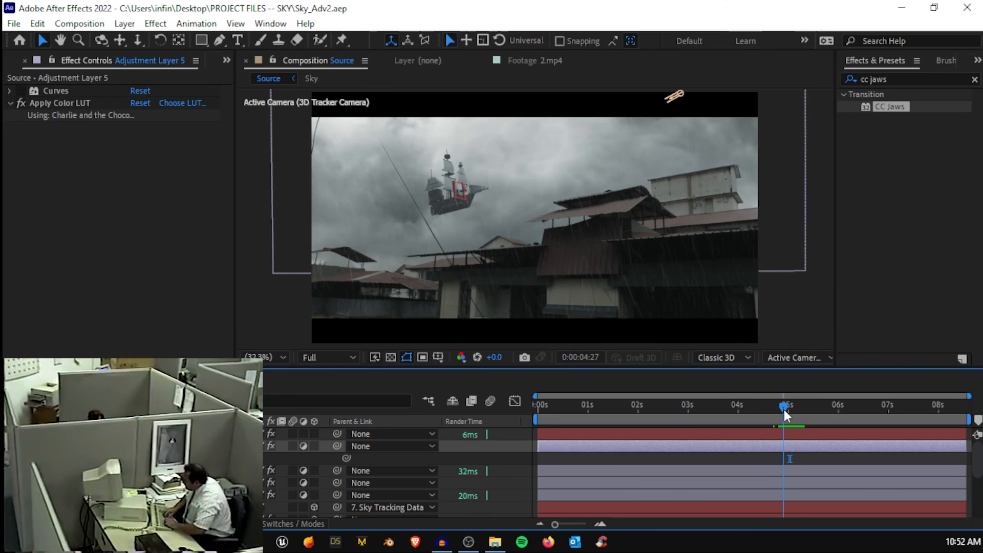